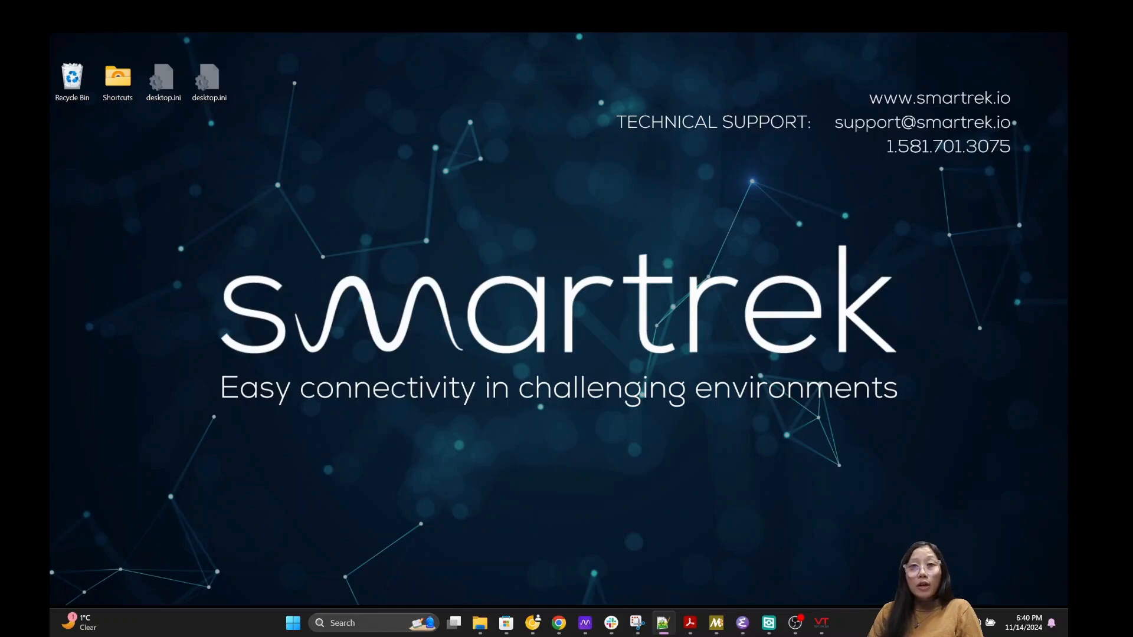
Launch sgc.exe from the sgc-win32-x64 folder and bring its Smart Gateway list to the front
left_click(488, 627)
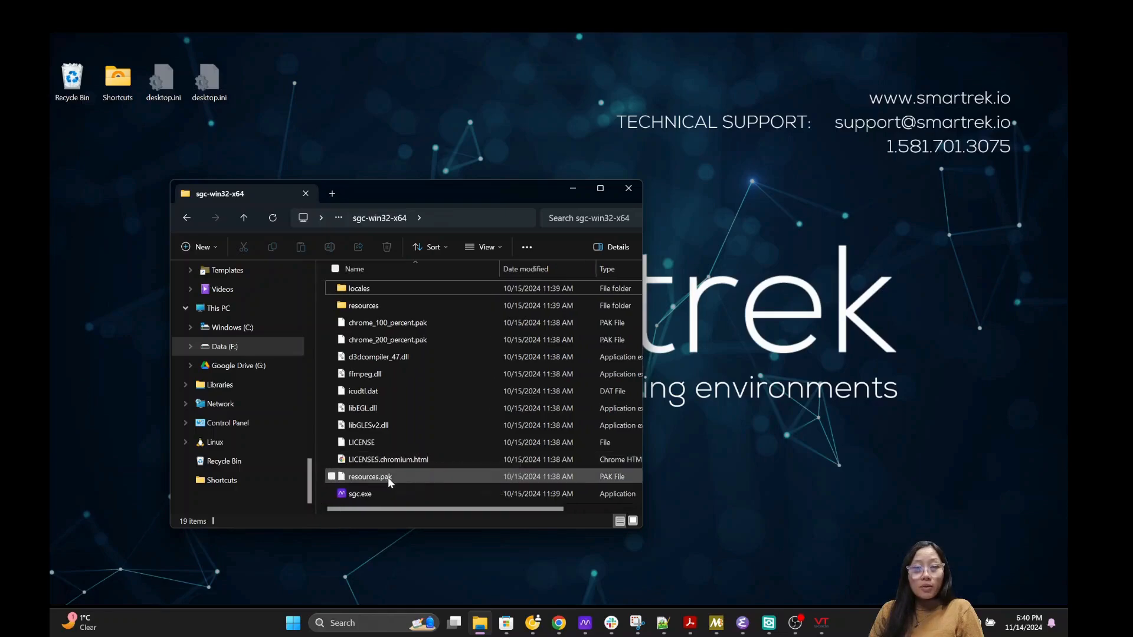
double_click(373, 496)
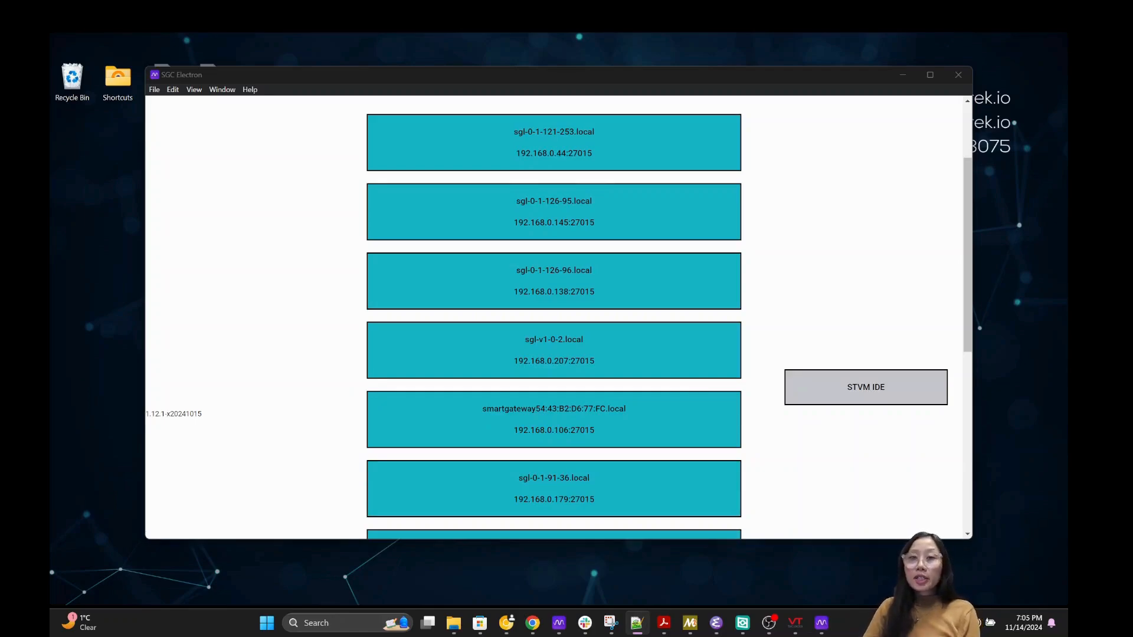
left_click(816, 214)
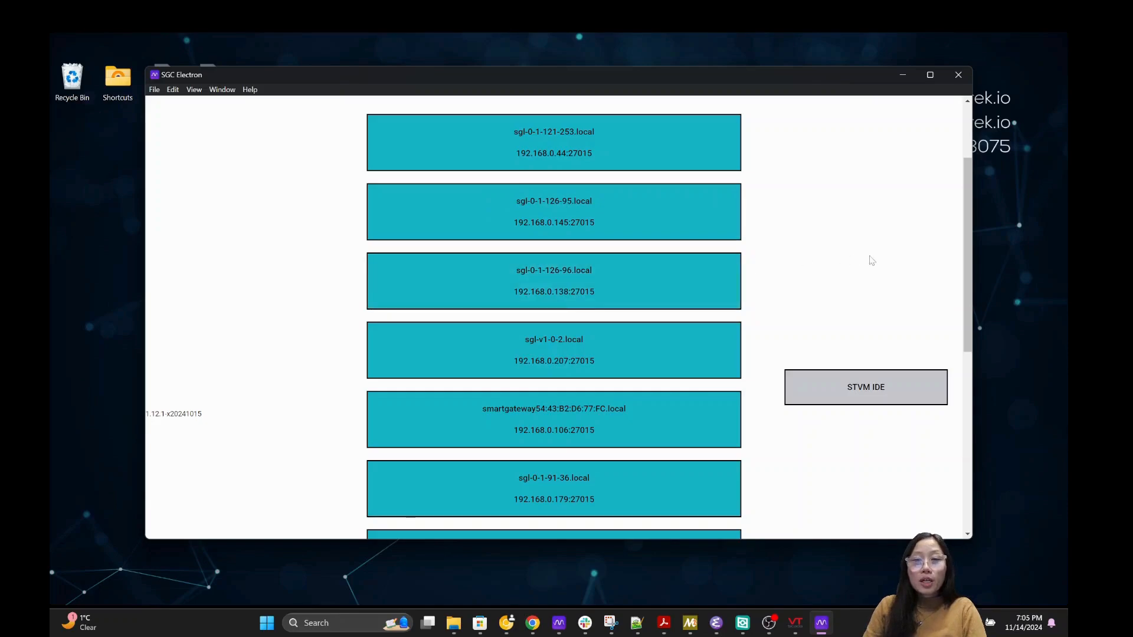
Find Notepad among the installed apps and launch it
key("super")
type("notepad")
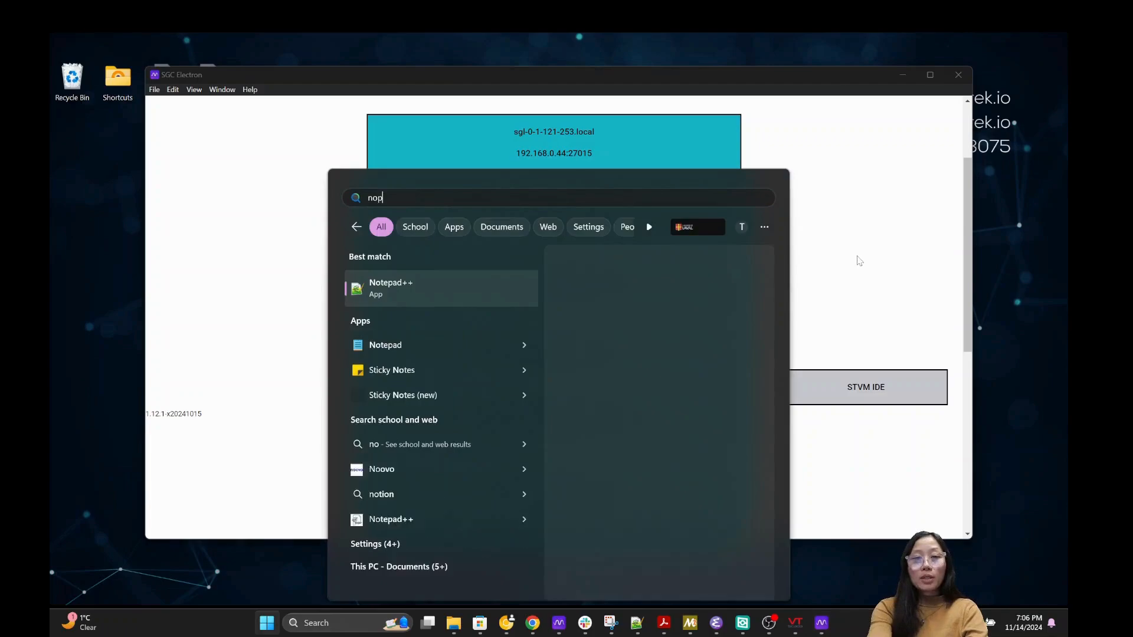
key("BackSpace")
type("tepad")
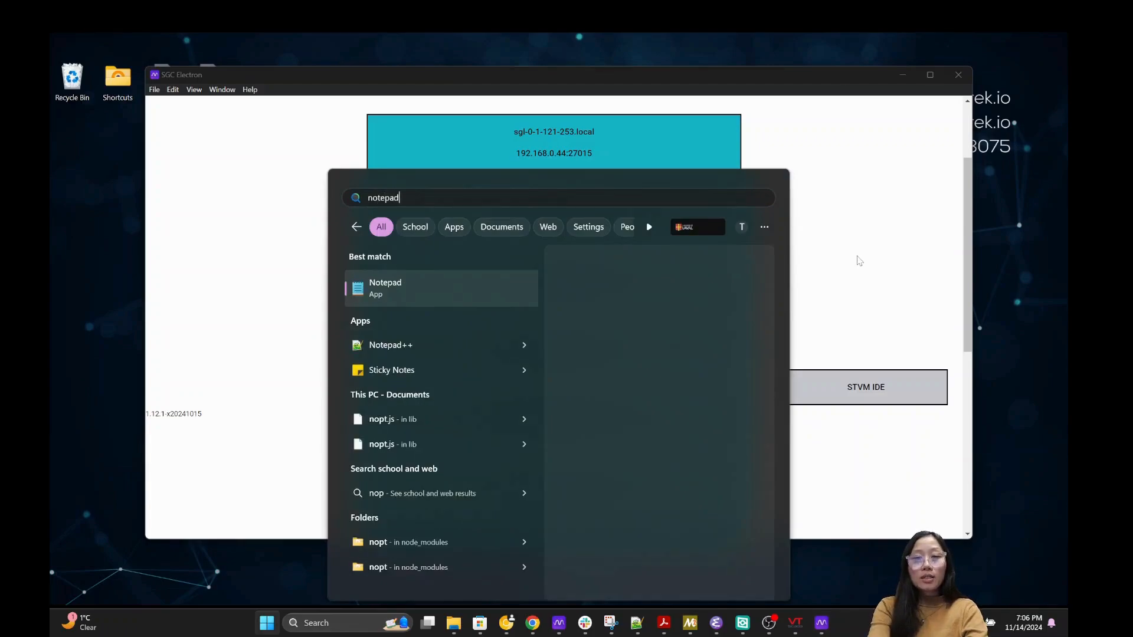
key("Return")
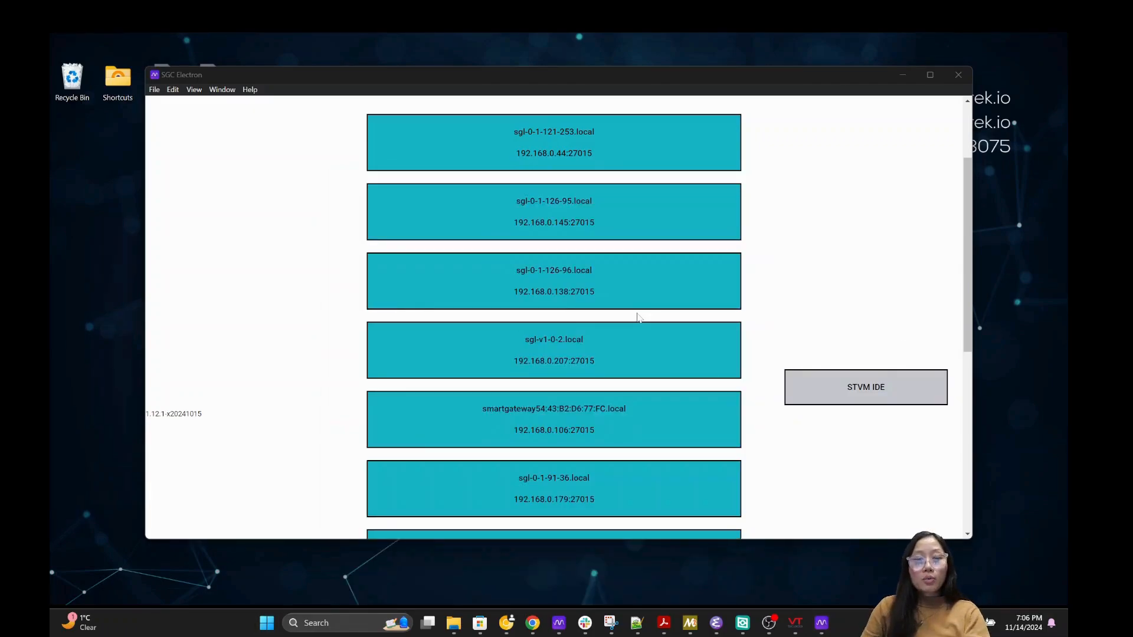
Note the sgl-0-1-126-95 gateway's address 192.168.0.145 under the heading "ip address", followed by a blank line
type("ip address")
key("Return")
type("192.168.0.145")
key("Return")
key("Return")
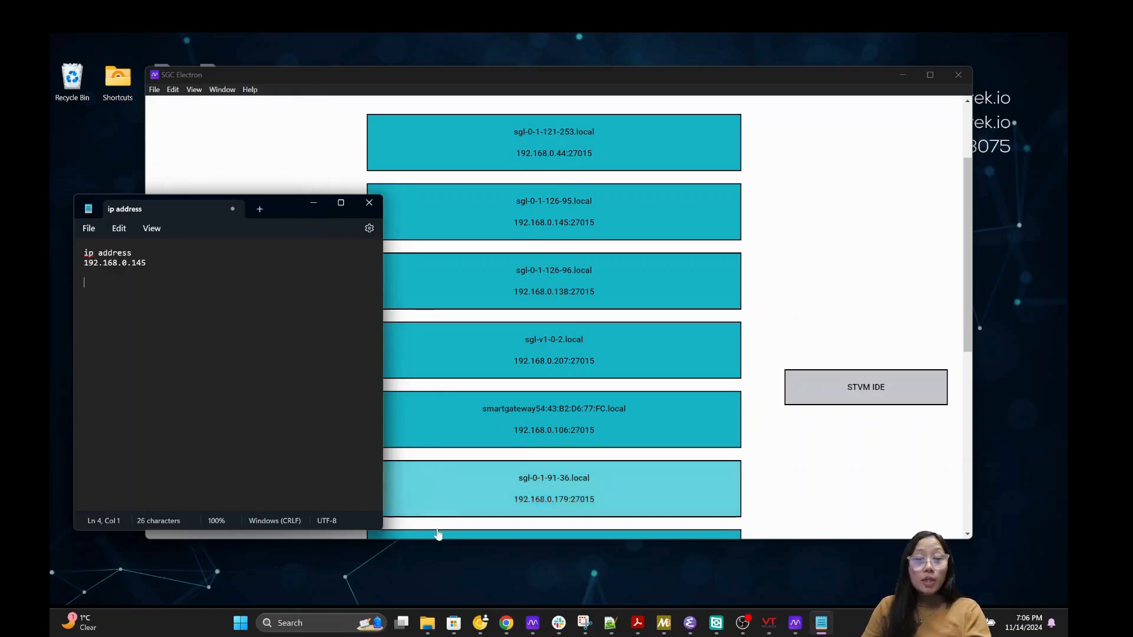
Switch to the Chrome browser and close the old dynmod.csv tab, keeping only the new tab
mouse_move(480, 623)
left_click(481, 534)
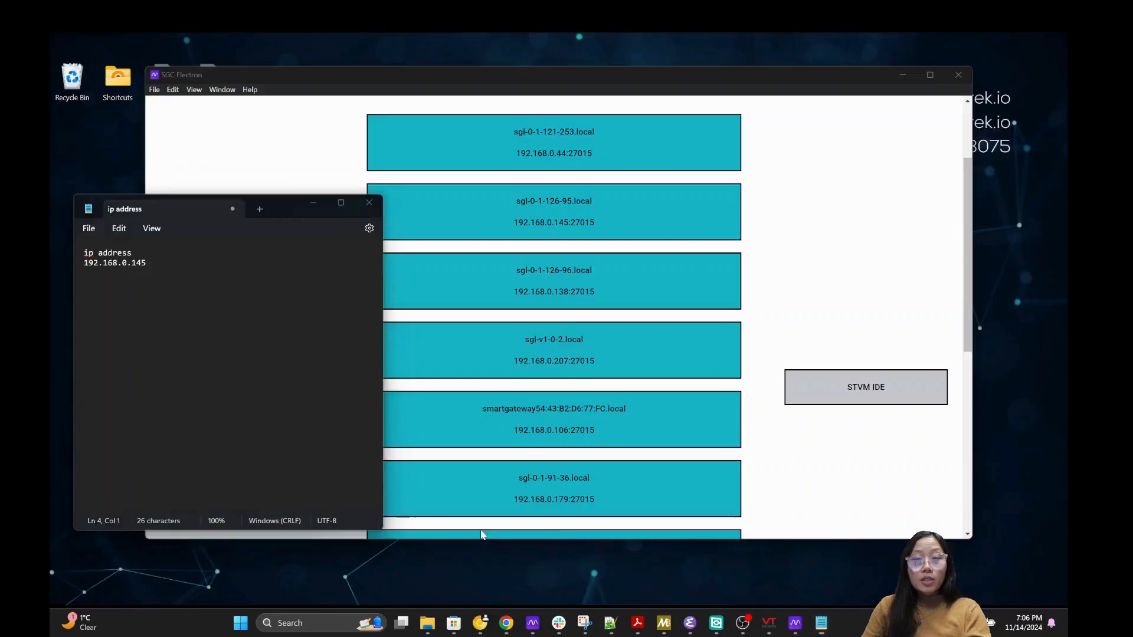
left_click(228, 16)
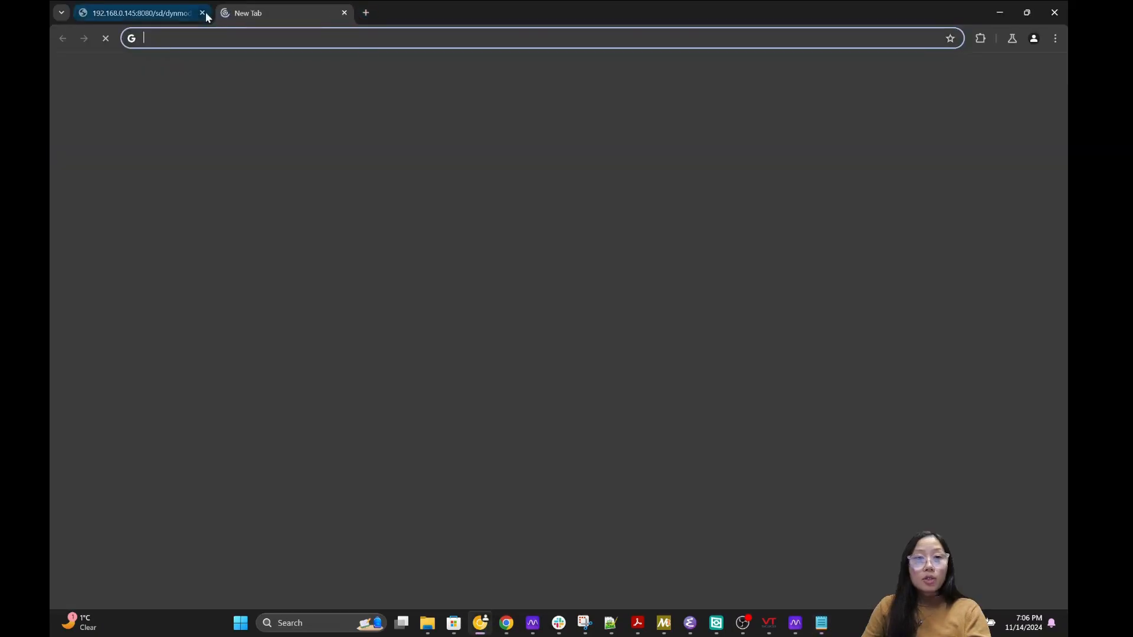
left_click(204, 14)
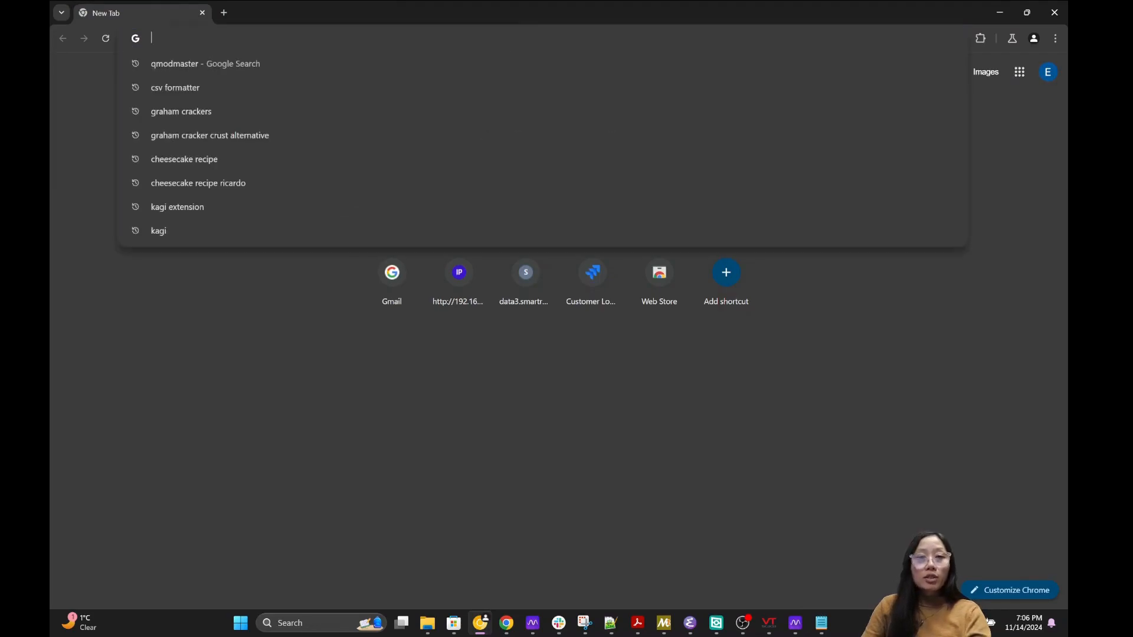
Request the web address 192.16.0.145:8080/sd/dynmod.csv in the new tab
type("192.")
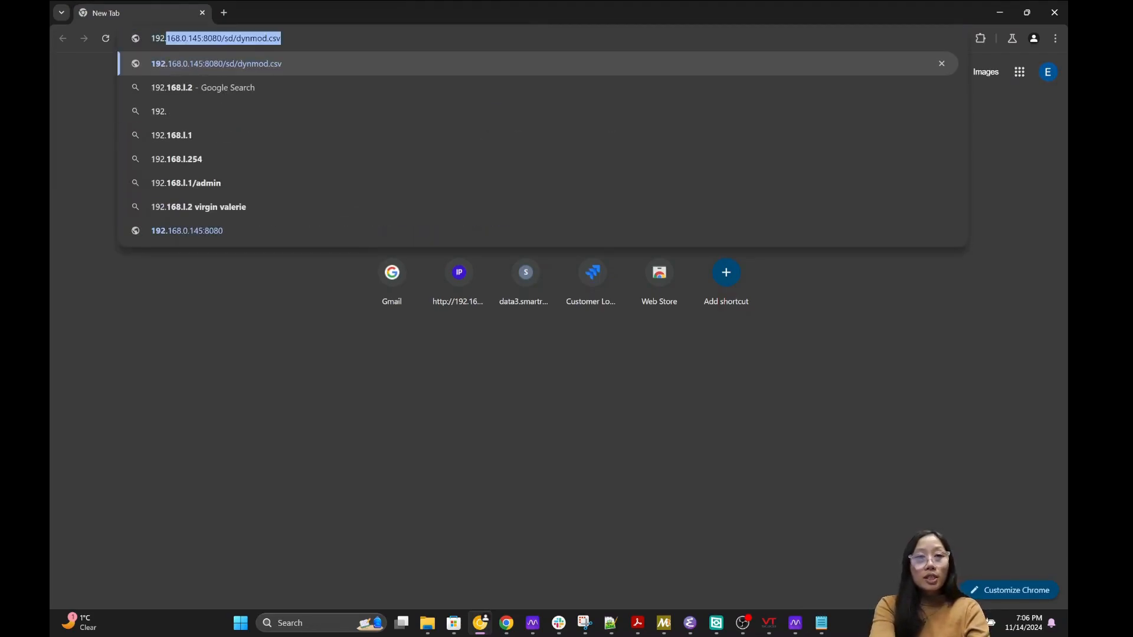
type(".168")
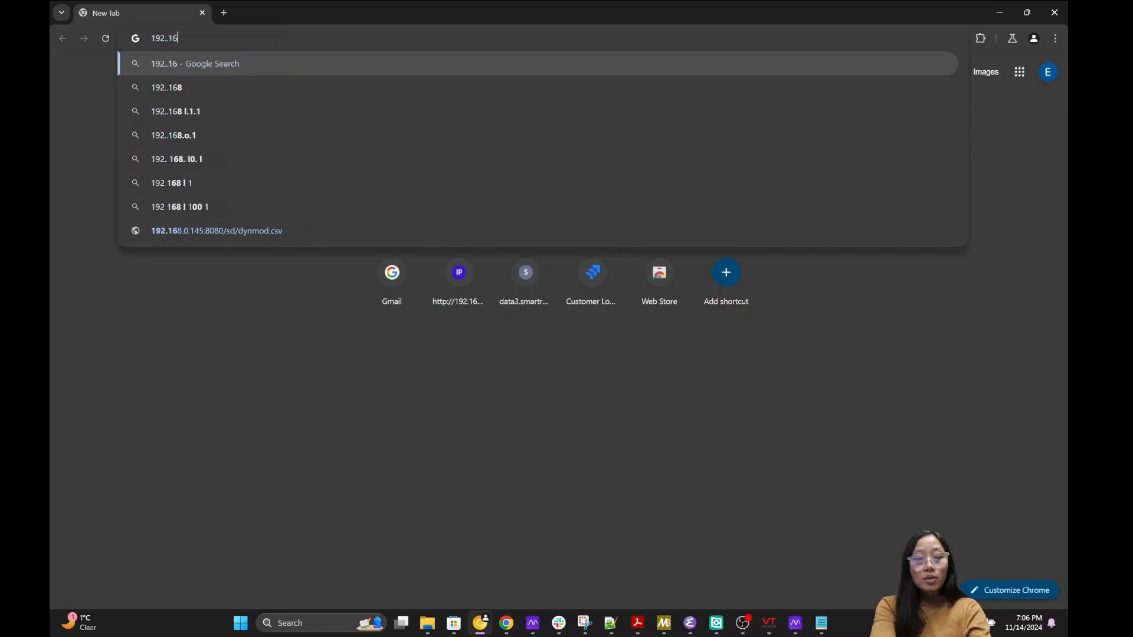
key("BackSpace")
key("BackSpace")
key("BackSpace")
key("BackSpace")
key("BackSpace")
type(".")
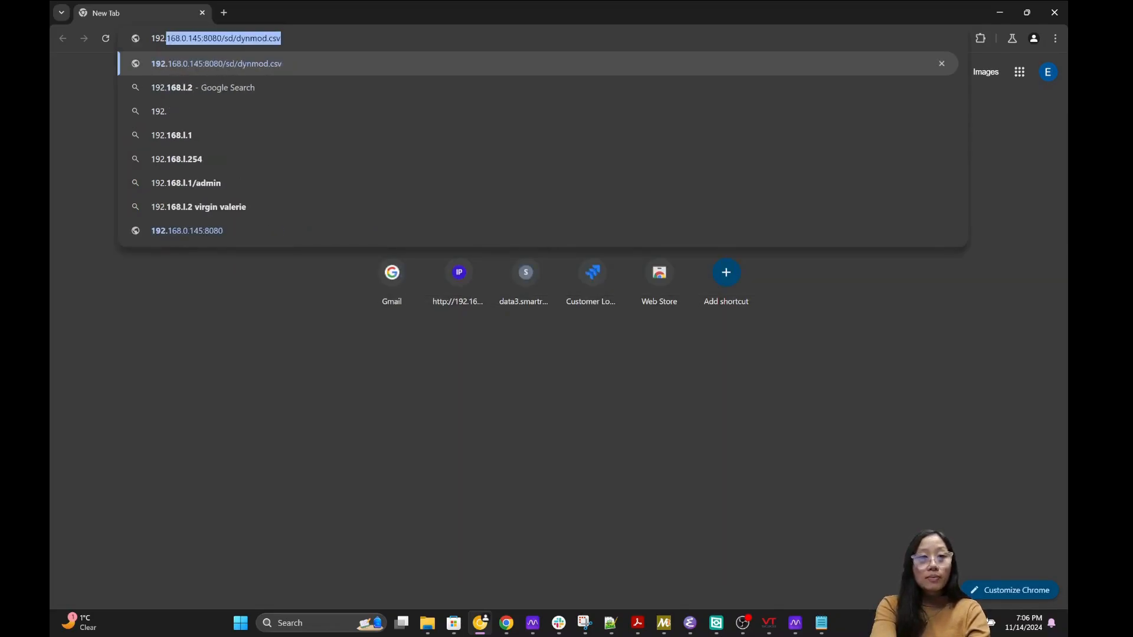
type("16.0.145")
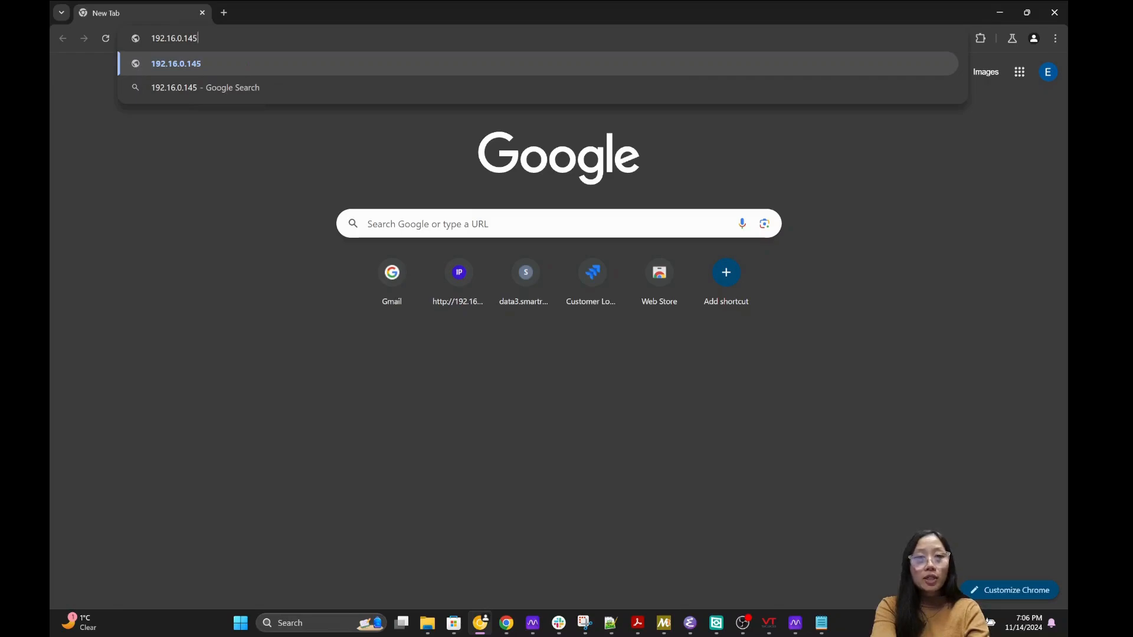
type(":")
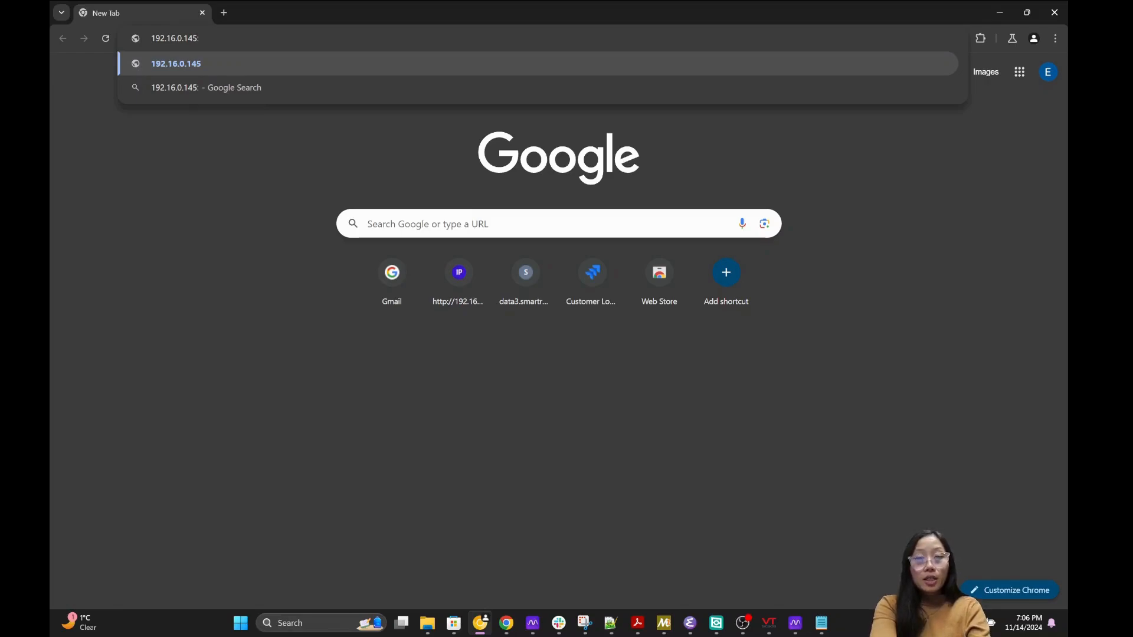
type("8080")
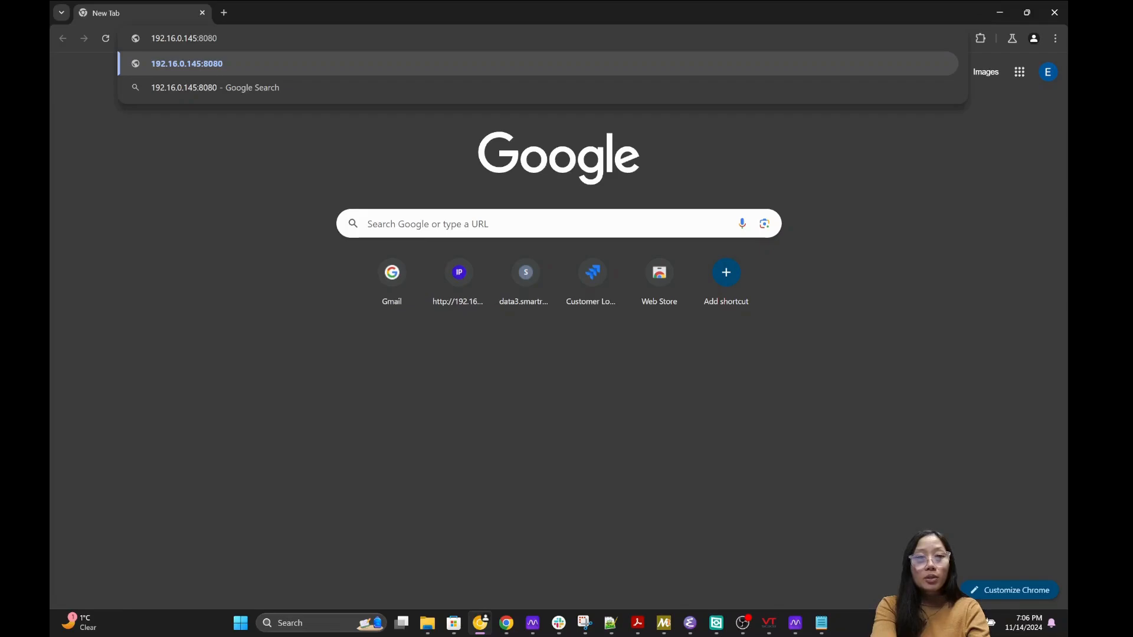
type("/")
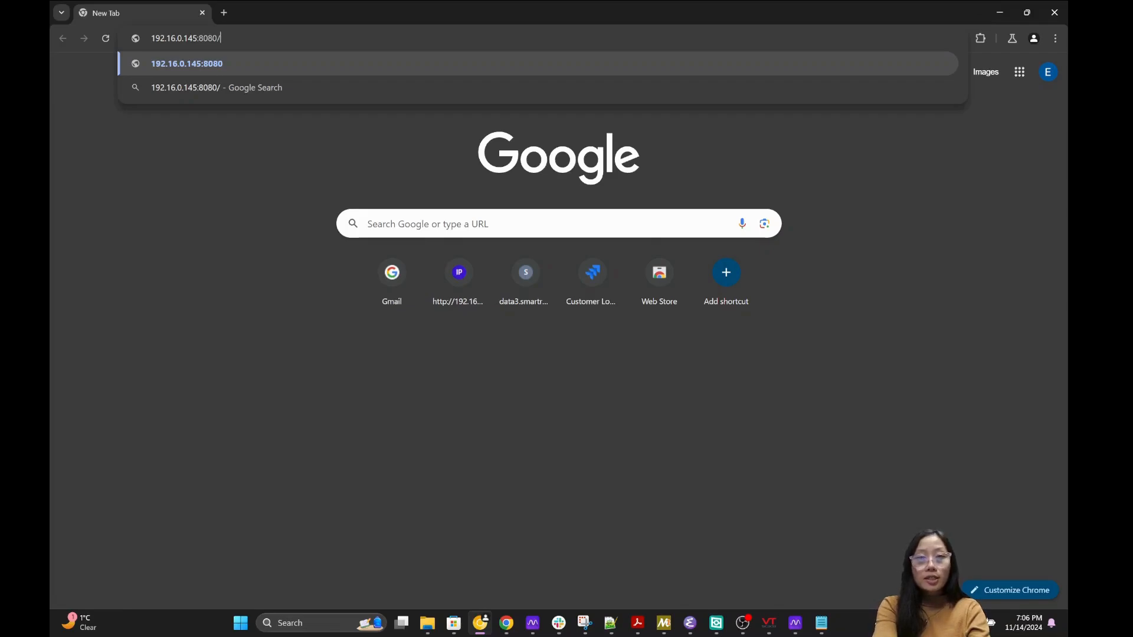
type("sd/")
type("dynmod.csv")
key("Return")
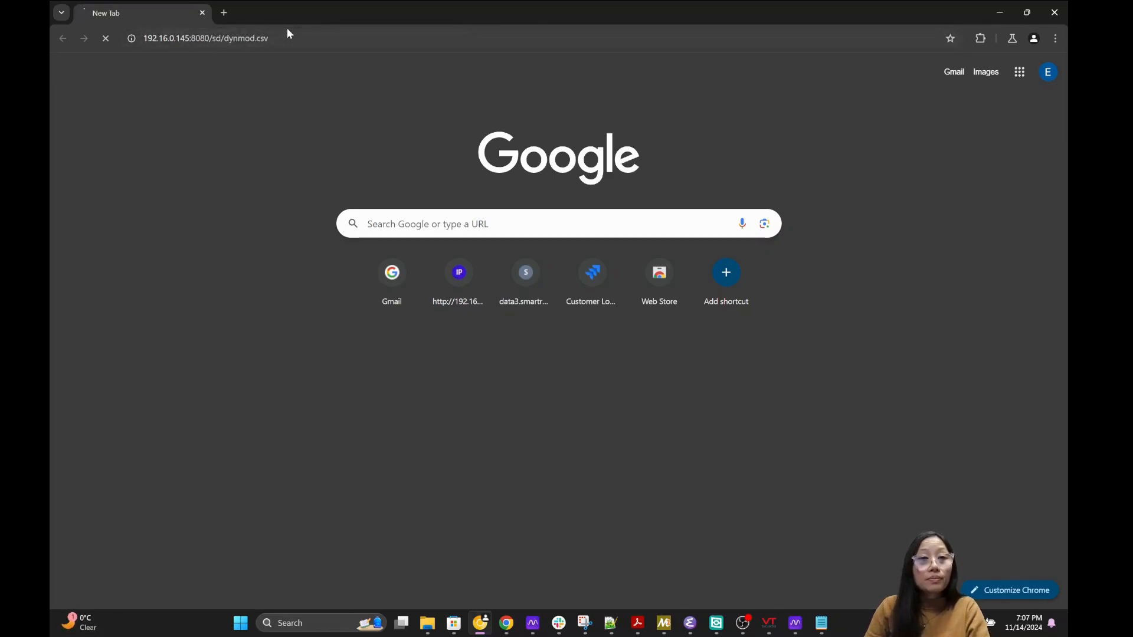
Correct the web address to 192.168.0.145:8080/sd/dynmod.csv and load the page
left_click(165, 40)
left_click(170, 39)
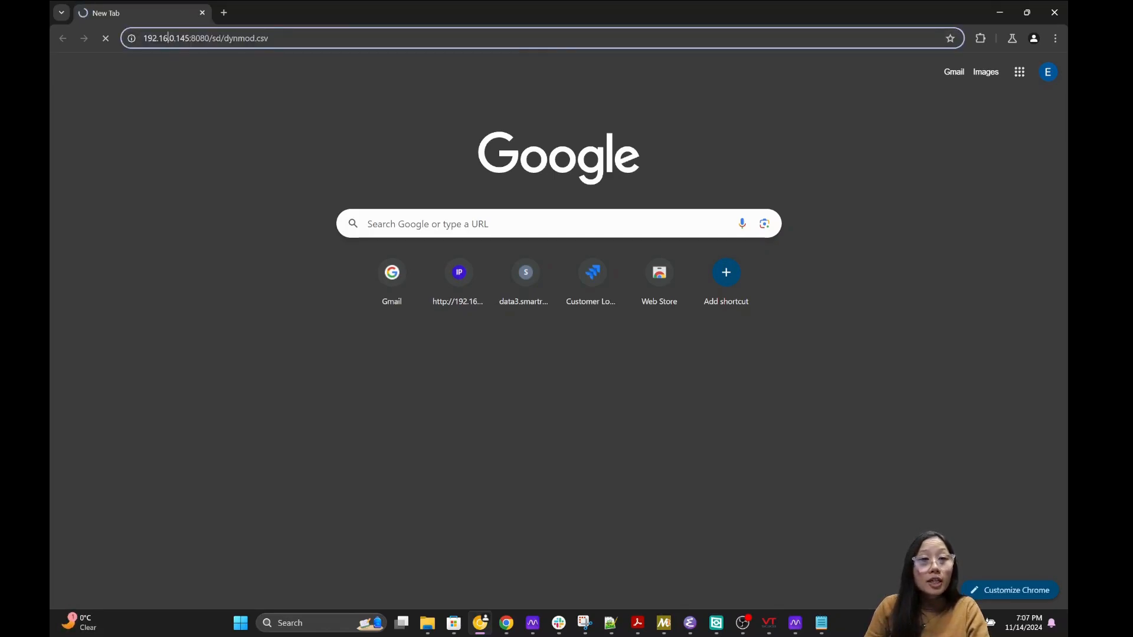
type("8")
key("Return")
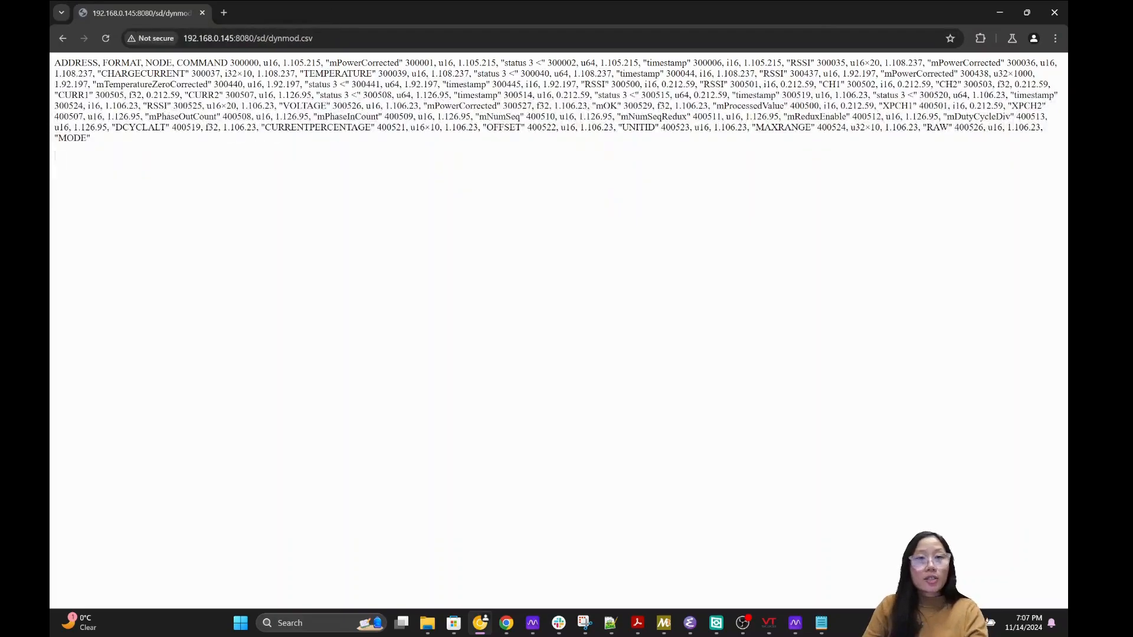
Copy the entire register listing from the dynmod.csv page
left_click_drag(100, 145, 54, 66)
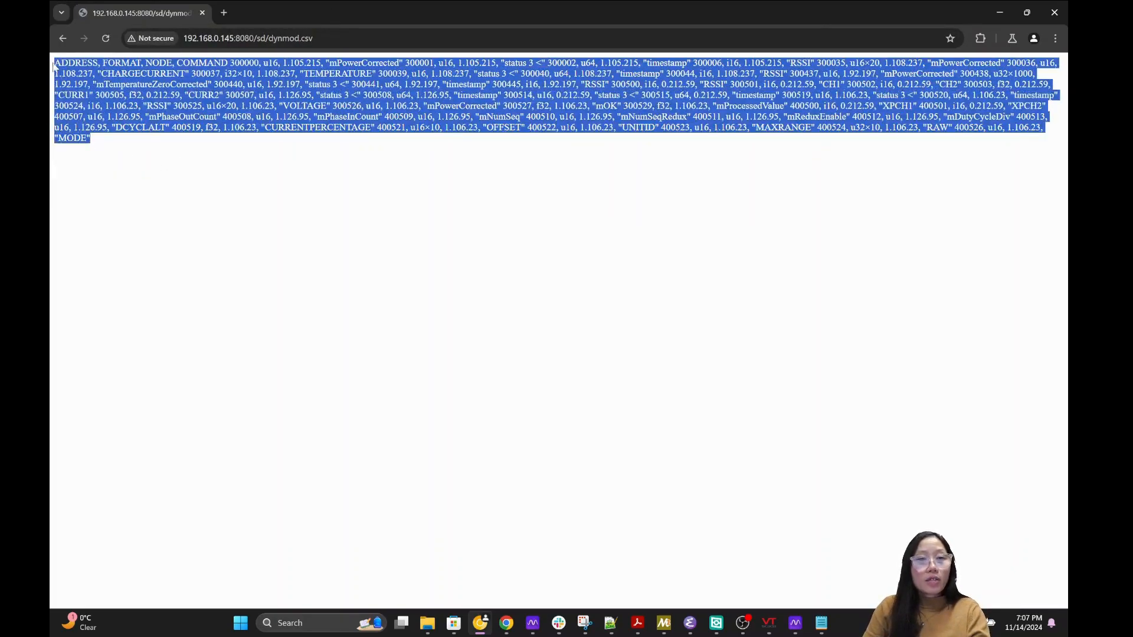
left_click(204, 175)
left_click_drag(101, 147, 53, 69)
key("ctrl+c")
left_click(261, 184)
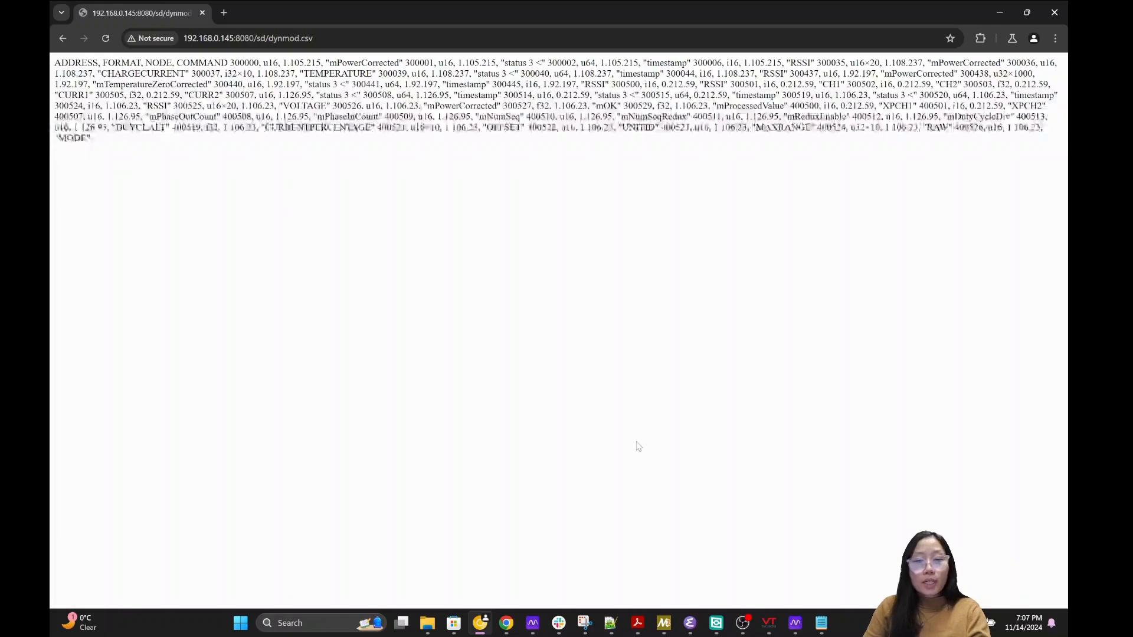
Try to paste the copied register listing below the IP address in the Notepad note
left_click(824, 628)
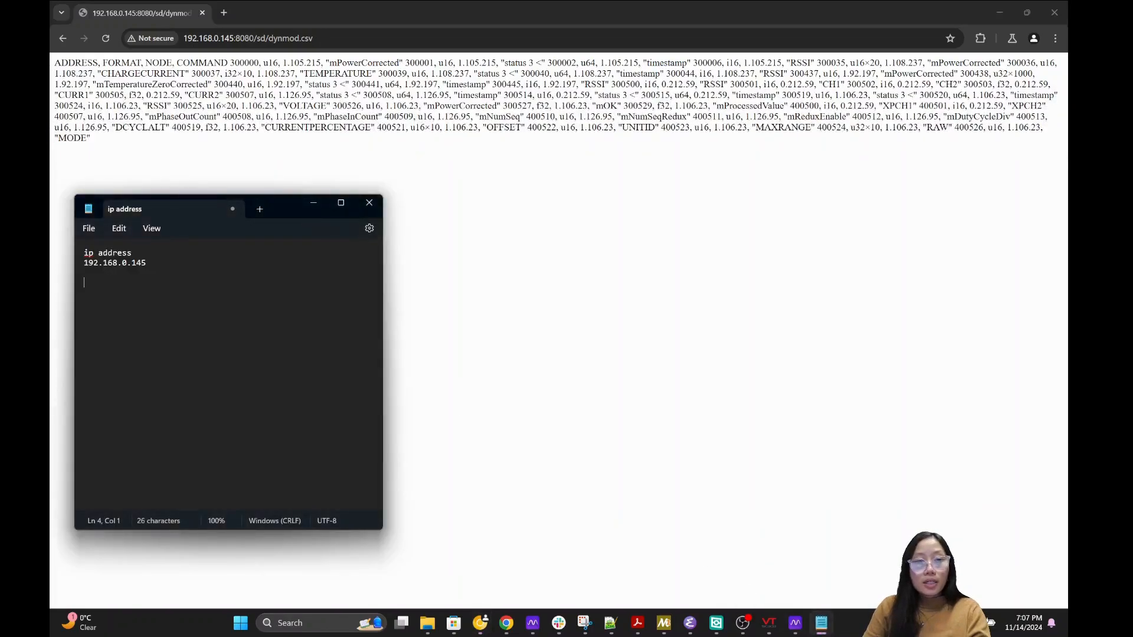
key("ctrl+v")
scroll(292, 365, "up", 3)
left_click(83, 273)
key("ctrl+z")
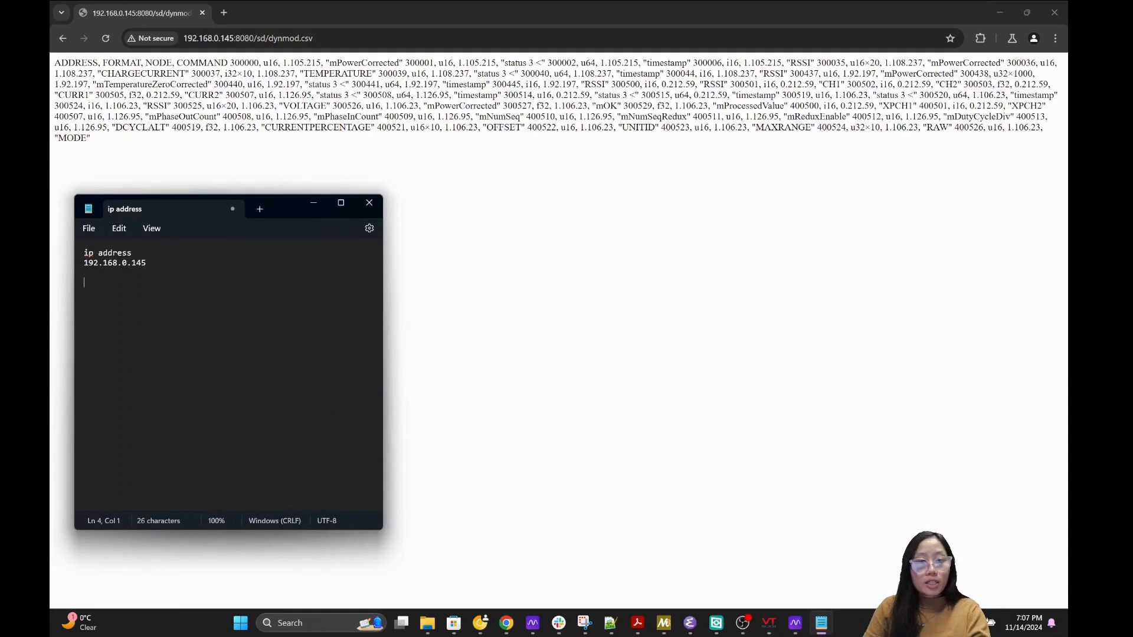
Add the column-aligned register table to the Notepad window as a second tab and look through its rows
left_click(728, 283)
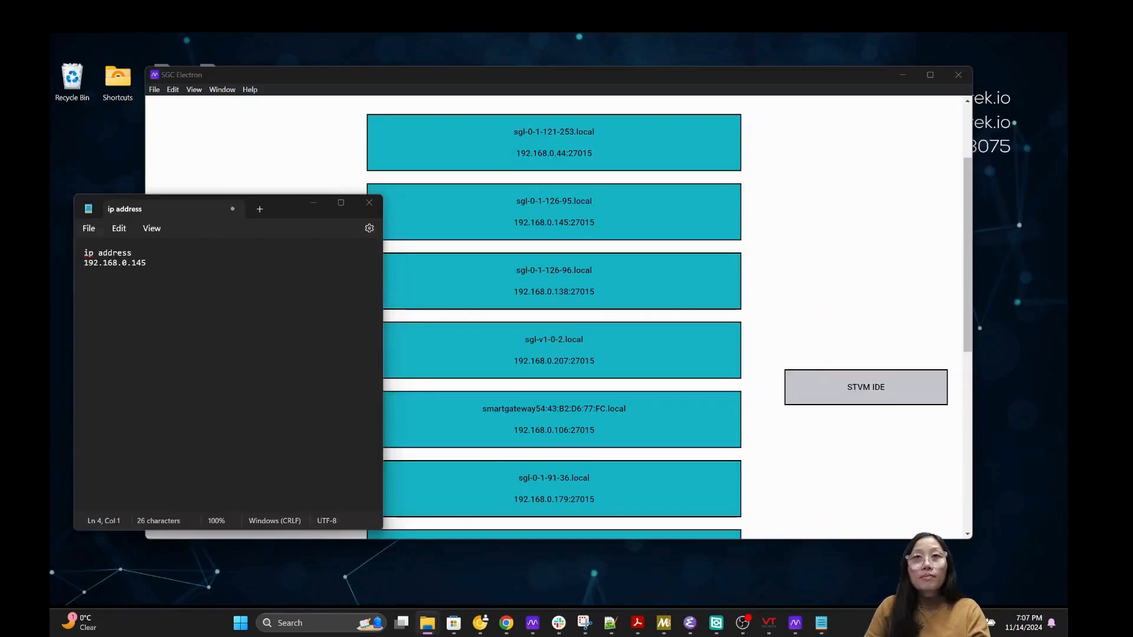
left_click_drag(503, 7, 276, 210)
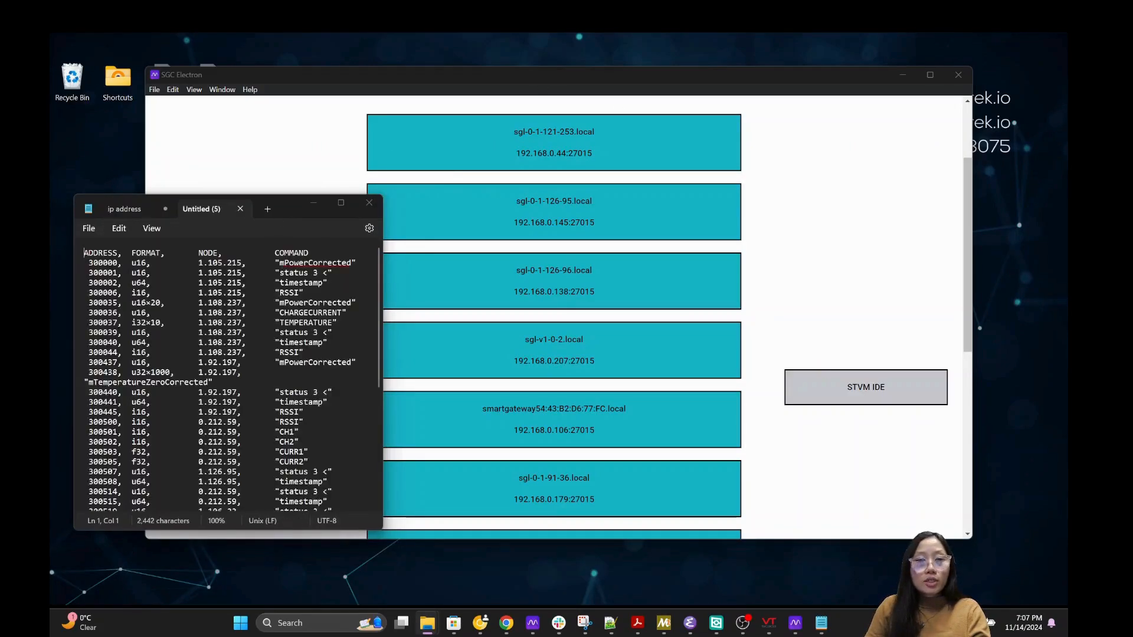
scroll(330, 299, "down", 5)
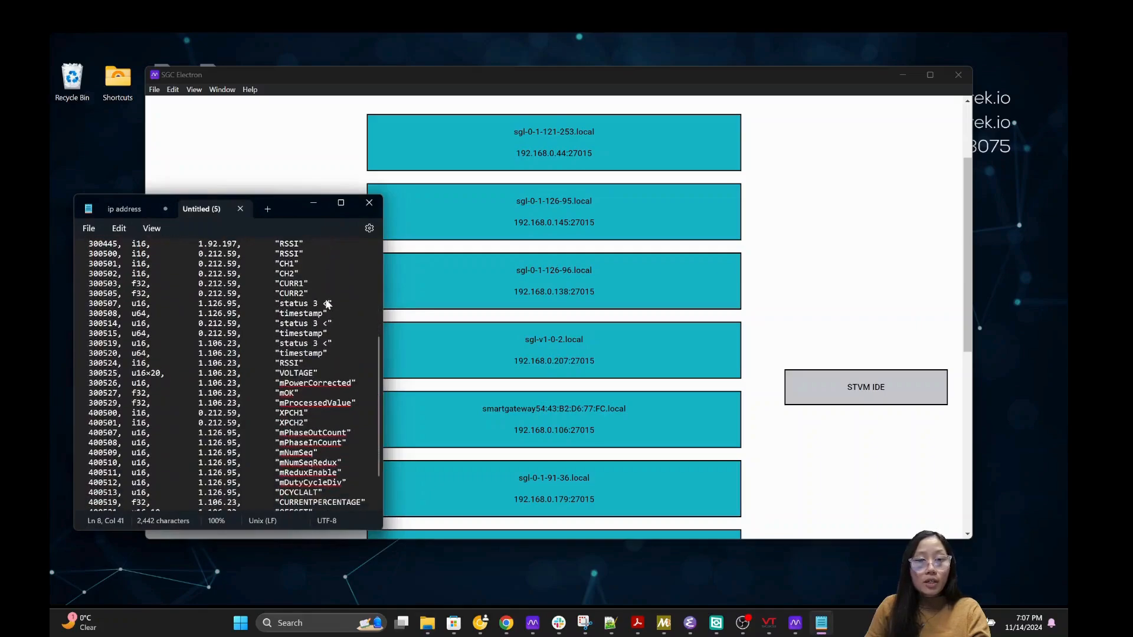
scroll(330, 299, "up", 7)
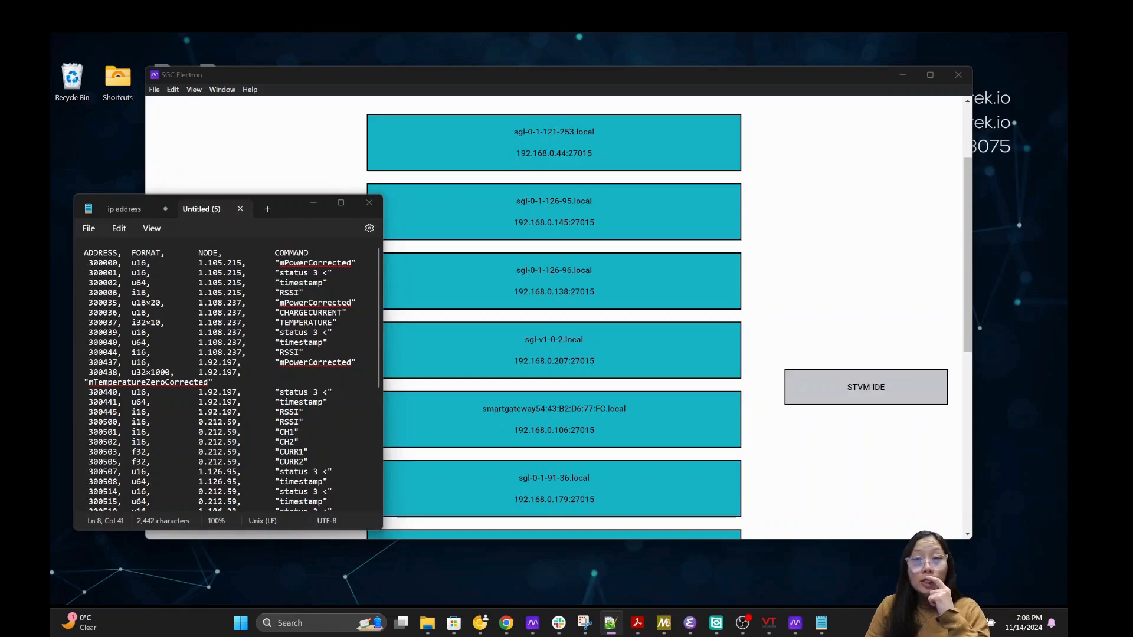
Minimize the SGC Electron window so that only the register table in Notepad stays on the desktop
left_click(819, 219)
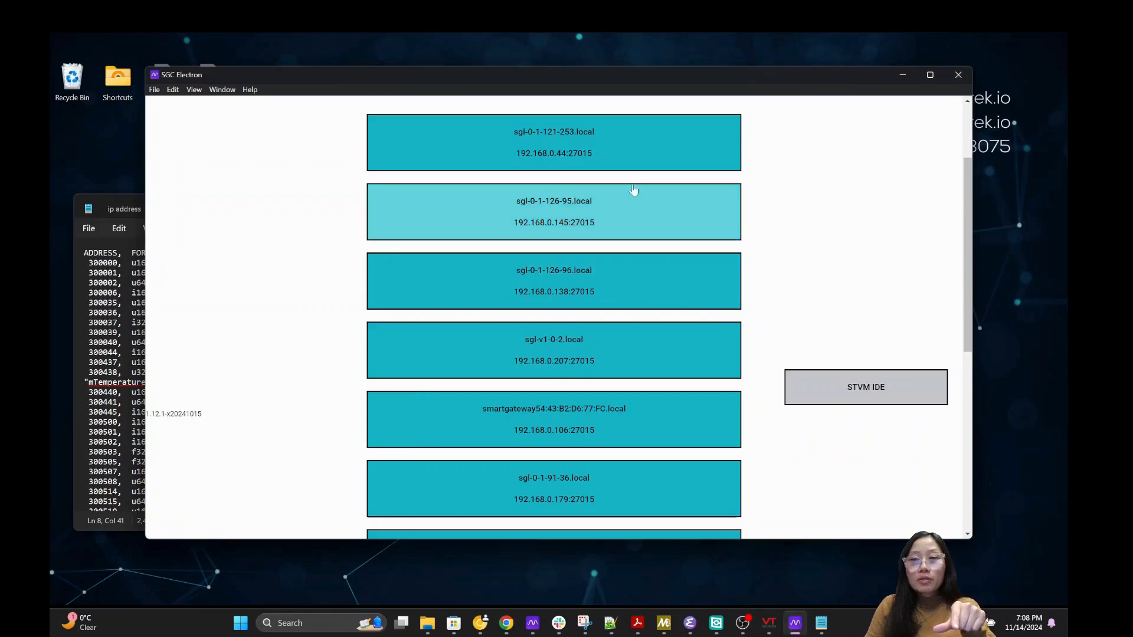
scroll(844, 239, "up", 2)
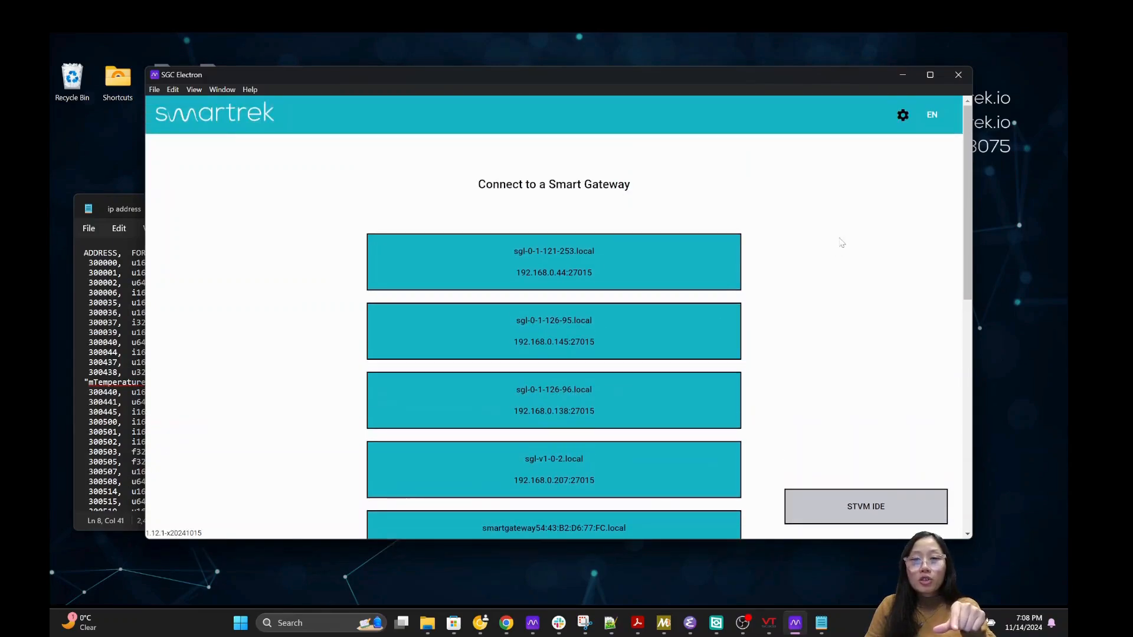
left_click(905, 77)
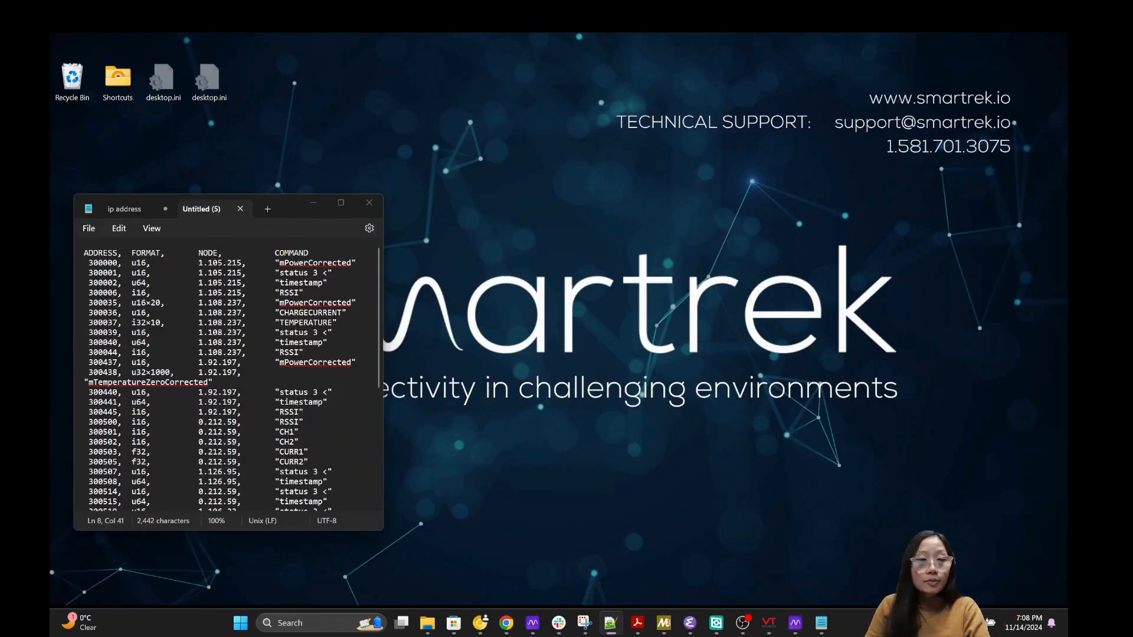
left_click(333, 333)
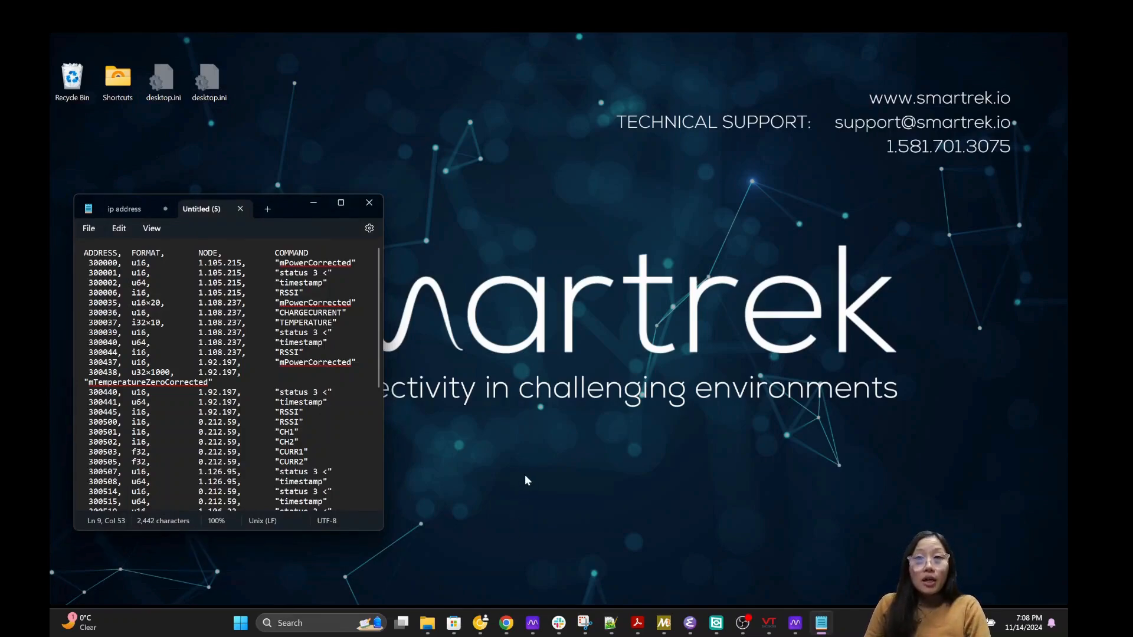
key("alt+Tab")
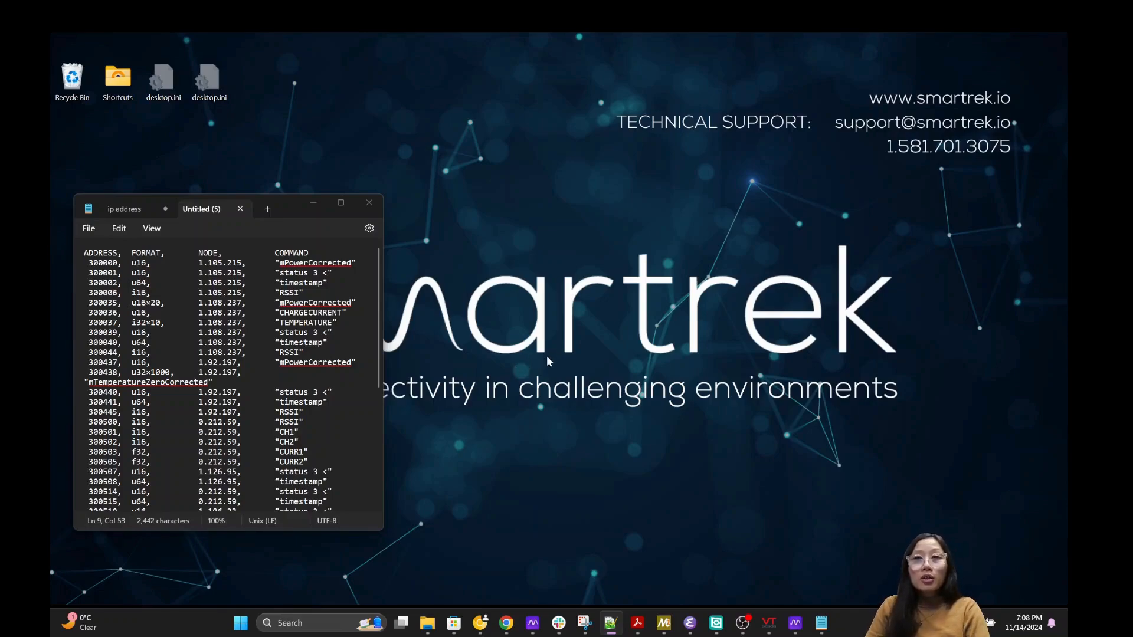
key("super")
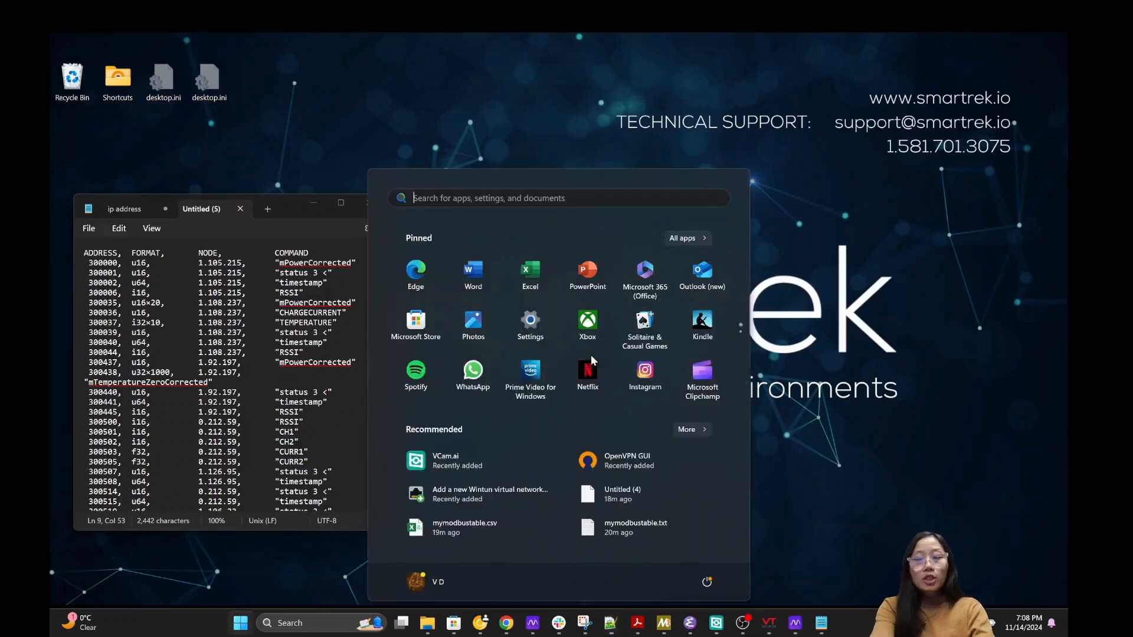
type("qmod")
key("BackSpace")
key("BackSpace")
key("BackSpace")
key("BackSpace")
key("BackSpace")
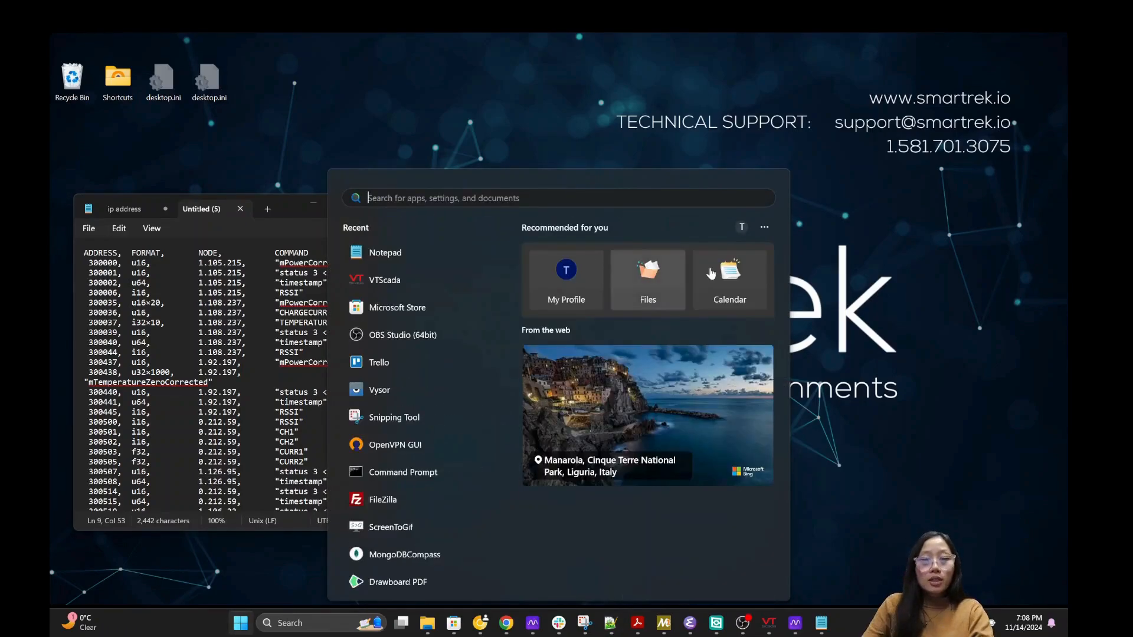
Launch qModMaster.exe from the qModMaster folder, minimize the folder and place the QModMaster window beside the Notepad register table
left_click(911, 345)
mouse_move(427, 624)
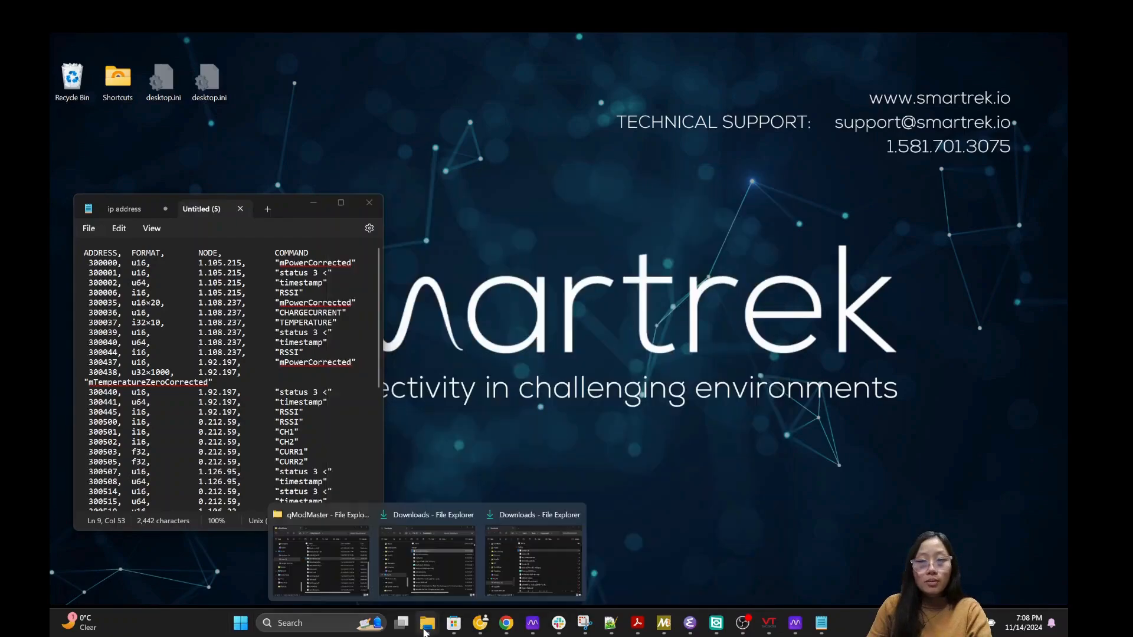
left_click(335, 570)
left_click_drag(618, 230, 642, 230)
double_click(533, 376)
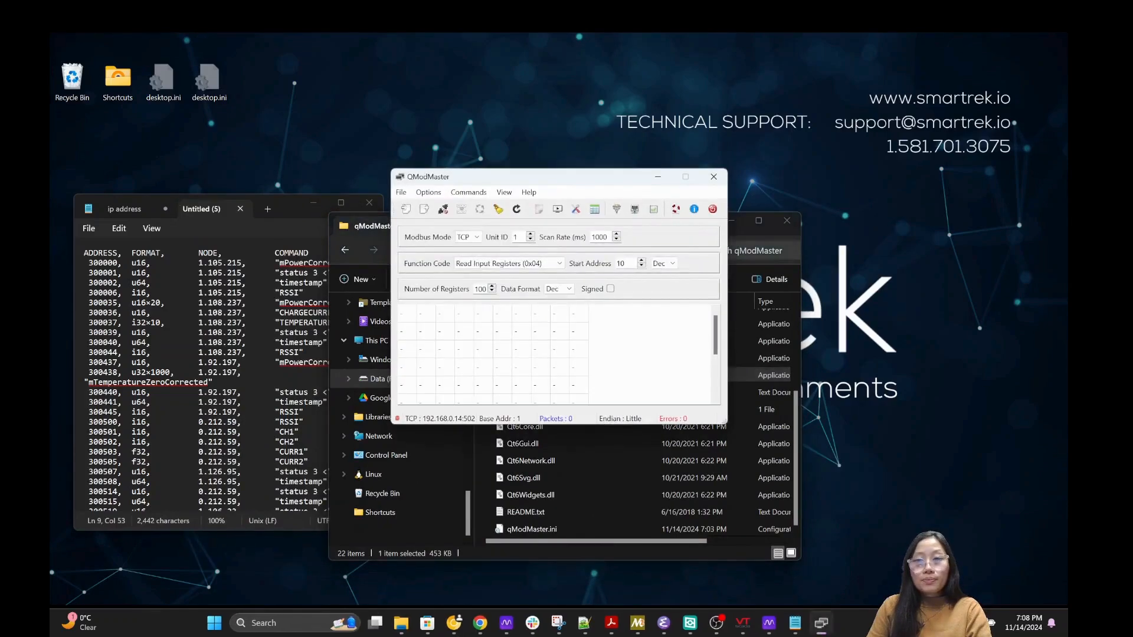
left_click(730, 231)
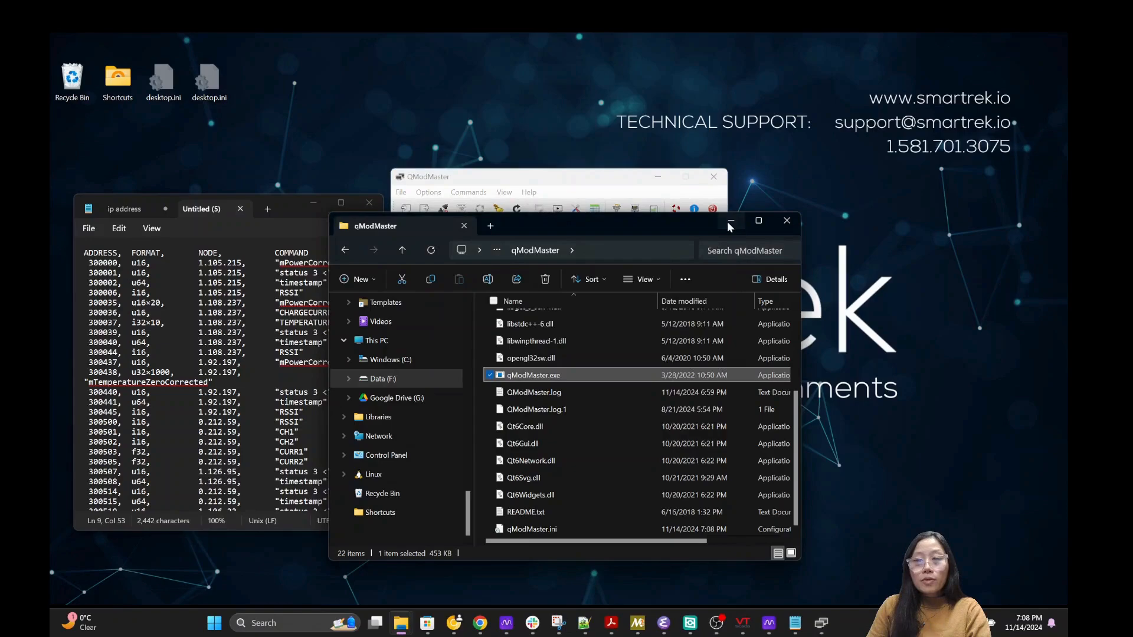
left_click(731, 222)
left_click_drag(493, 180, 489, 285)
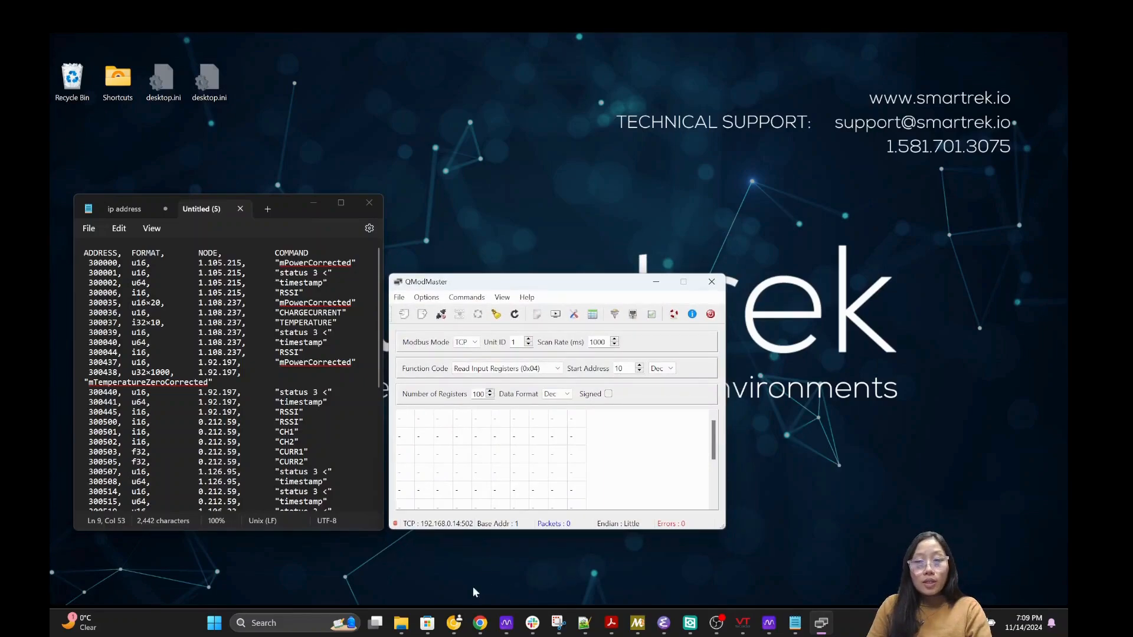
Switch to Chrome, search the web for qmodmaster and view its SourceForge download page before returning to the desktop
left_click(455, 631)
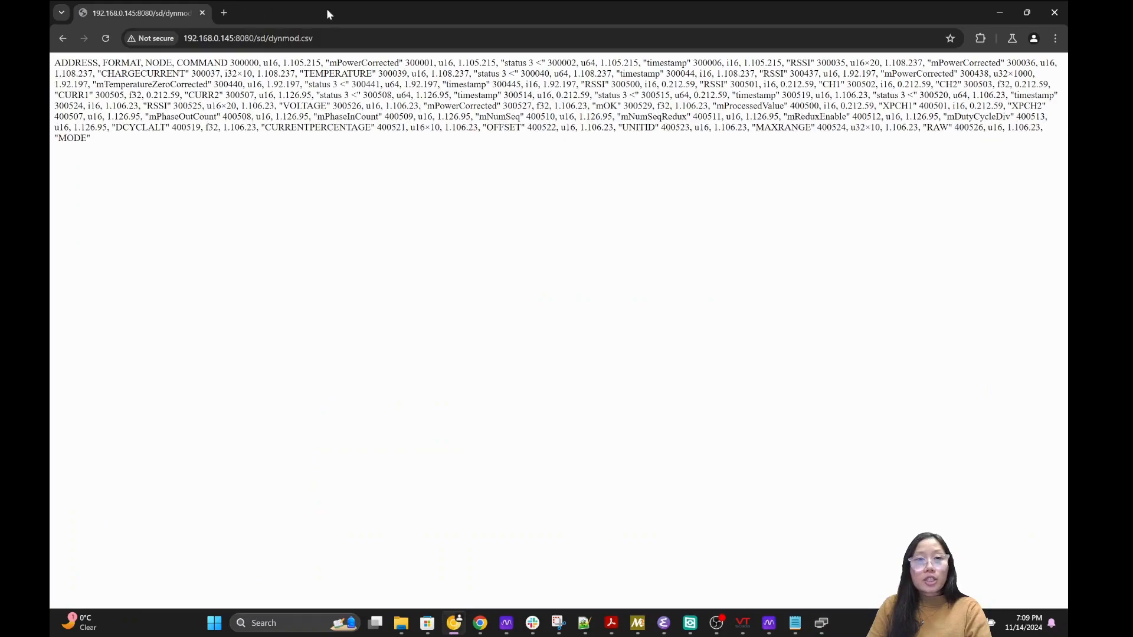
left_click(226, 19)
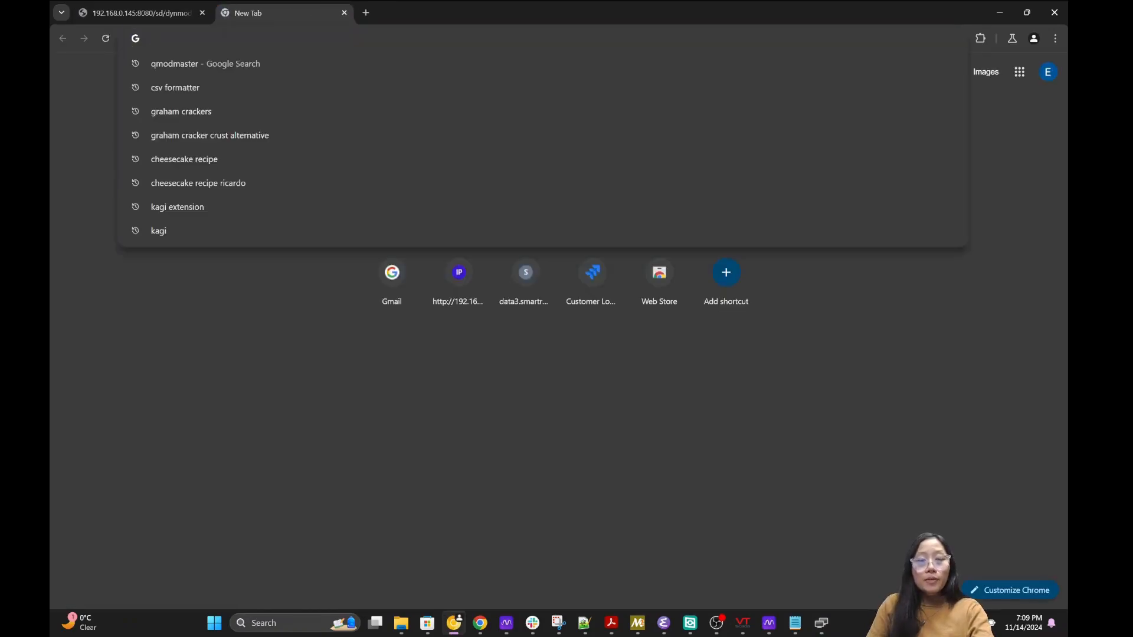
type("qmo")
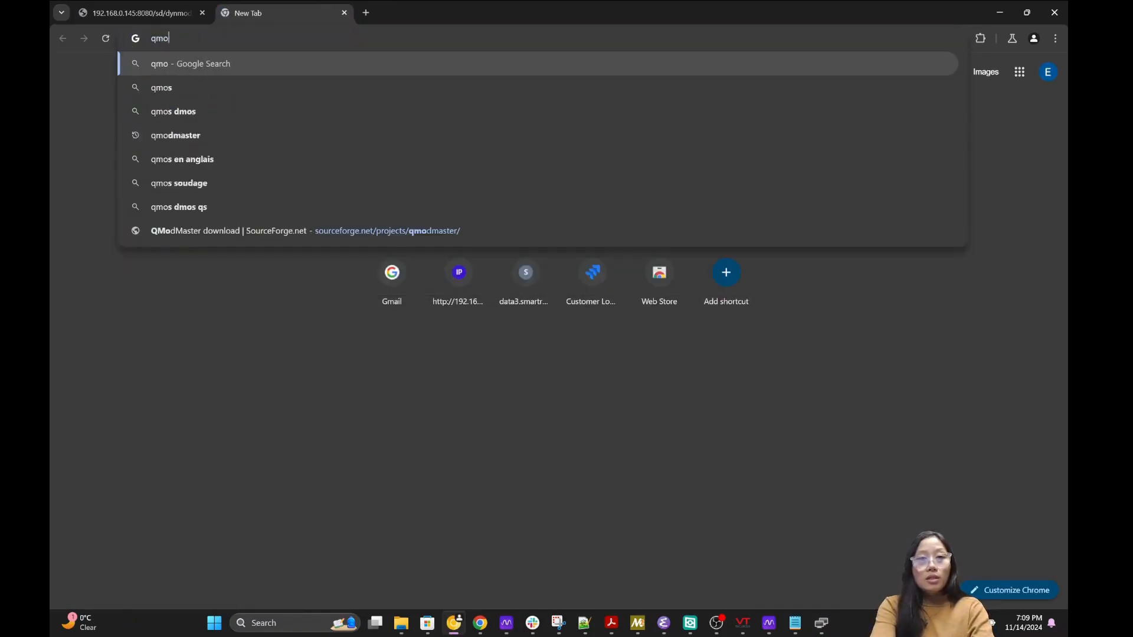
type("dmaster")
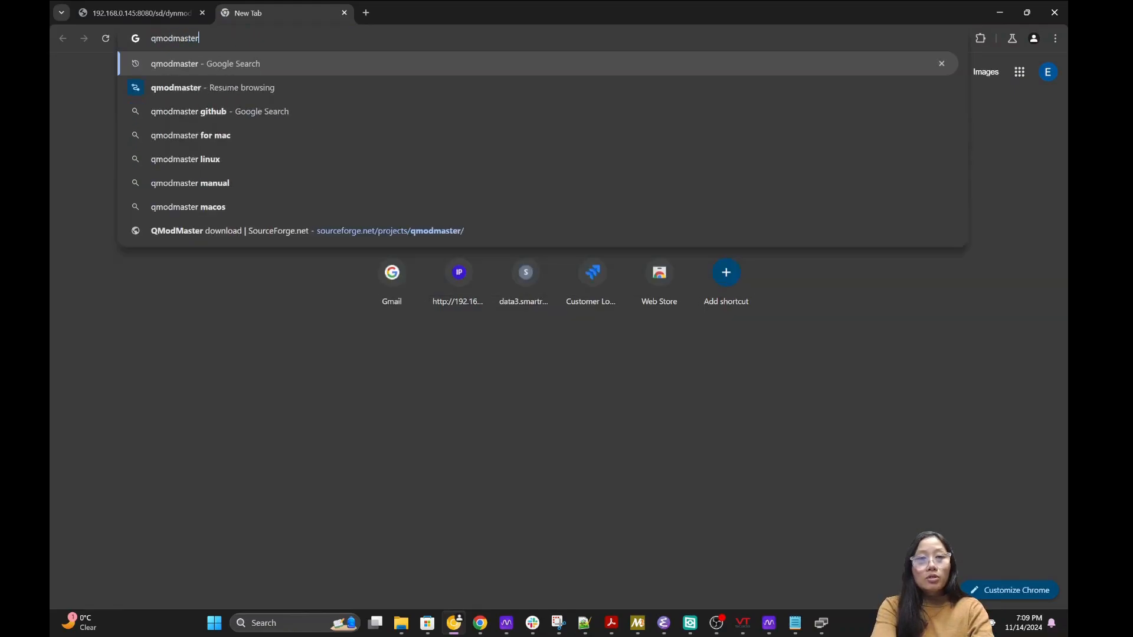
key("Return")
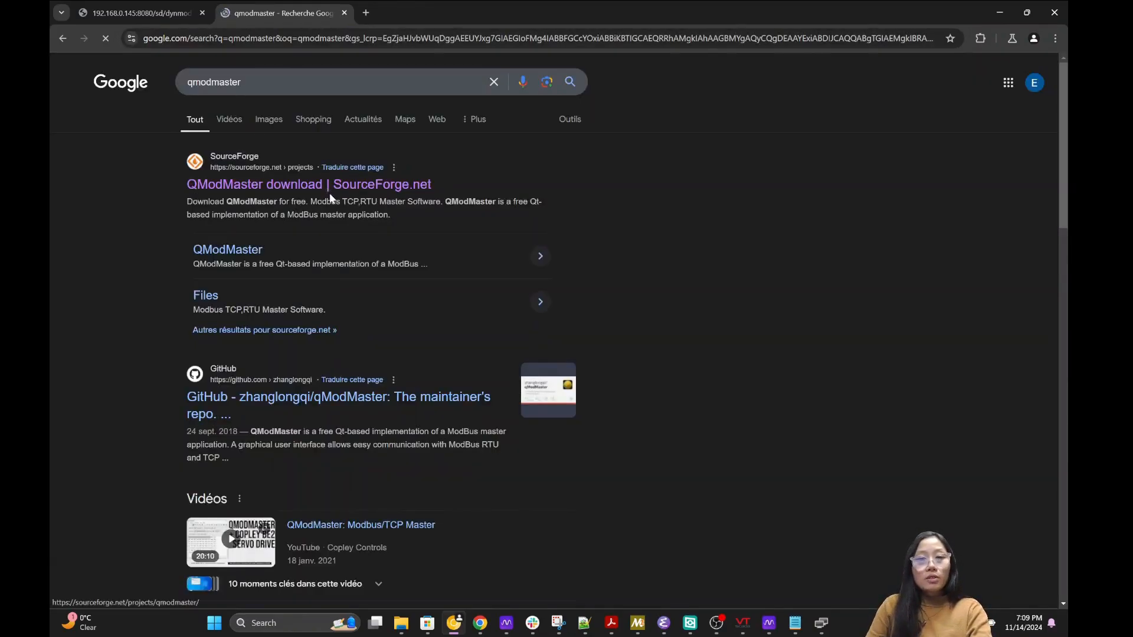
left_click(331, 188)
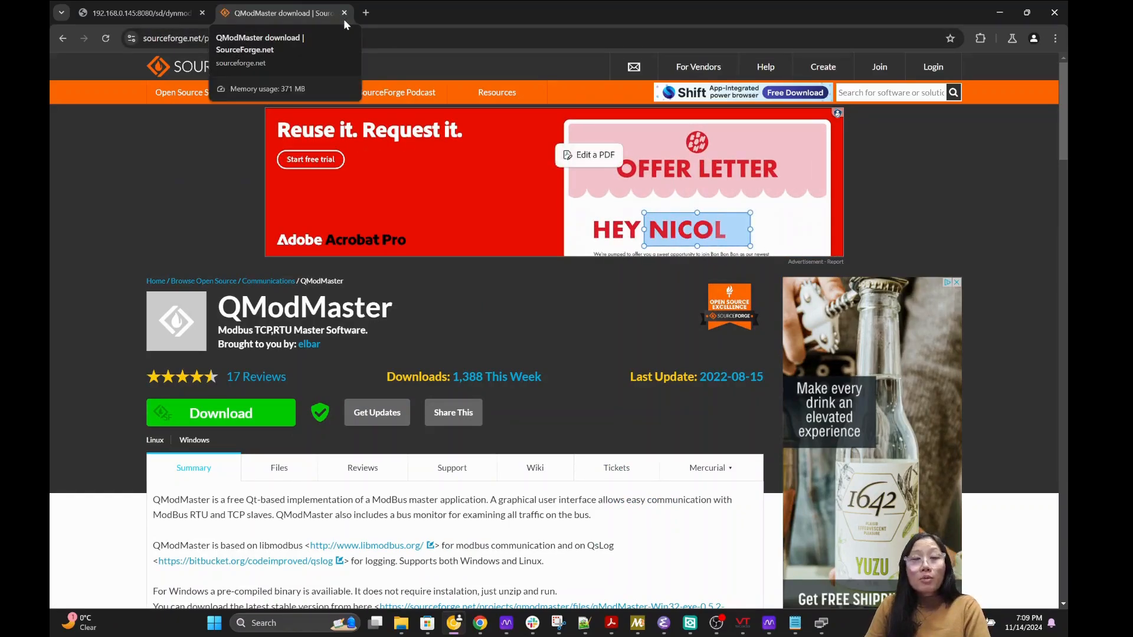
left_click(345, 14)
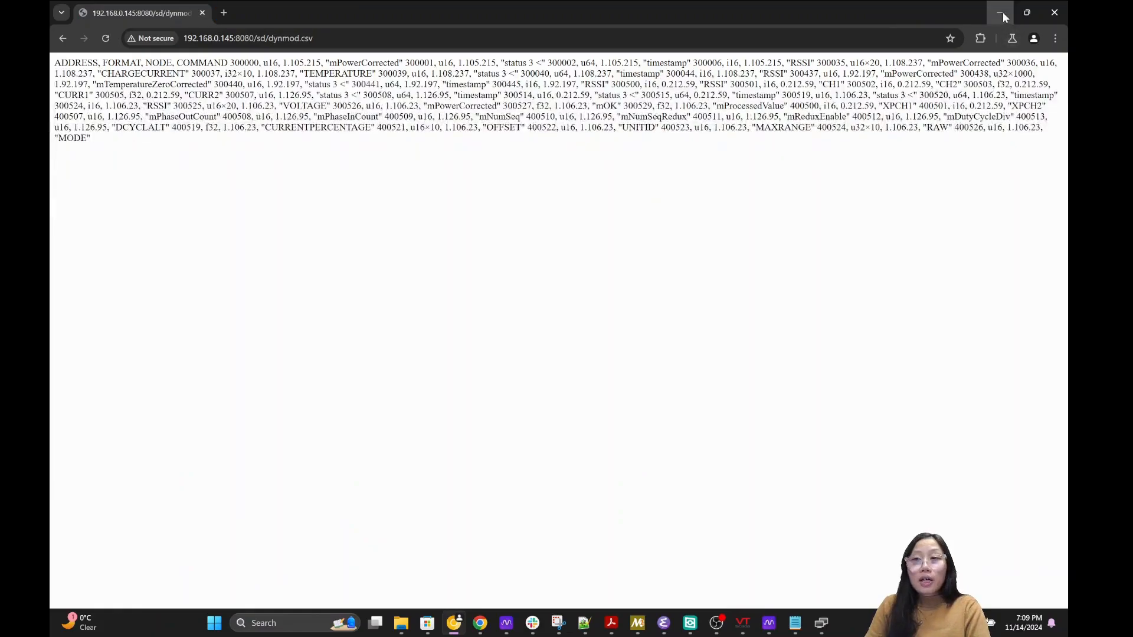
left_click(1003, 14)
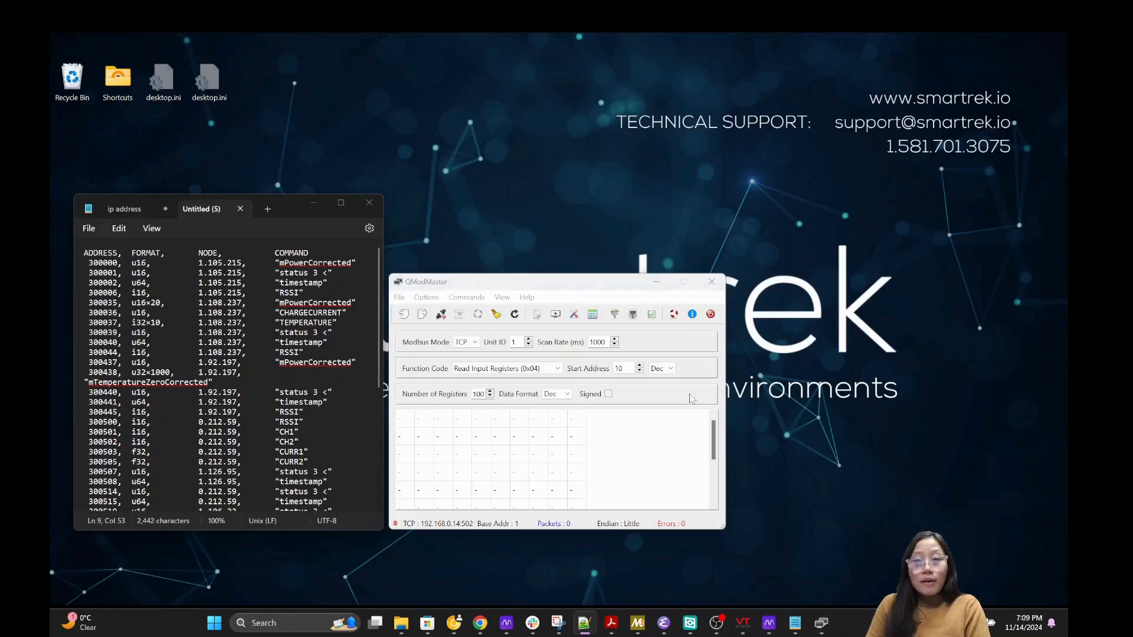
Keep QModMaster's Modbus Mode on TCP and set the Modbus TCP slave IP to 192.168.0.145 with TCP port 502
left_click(605, 290)
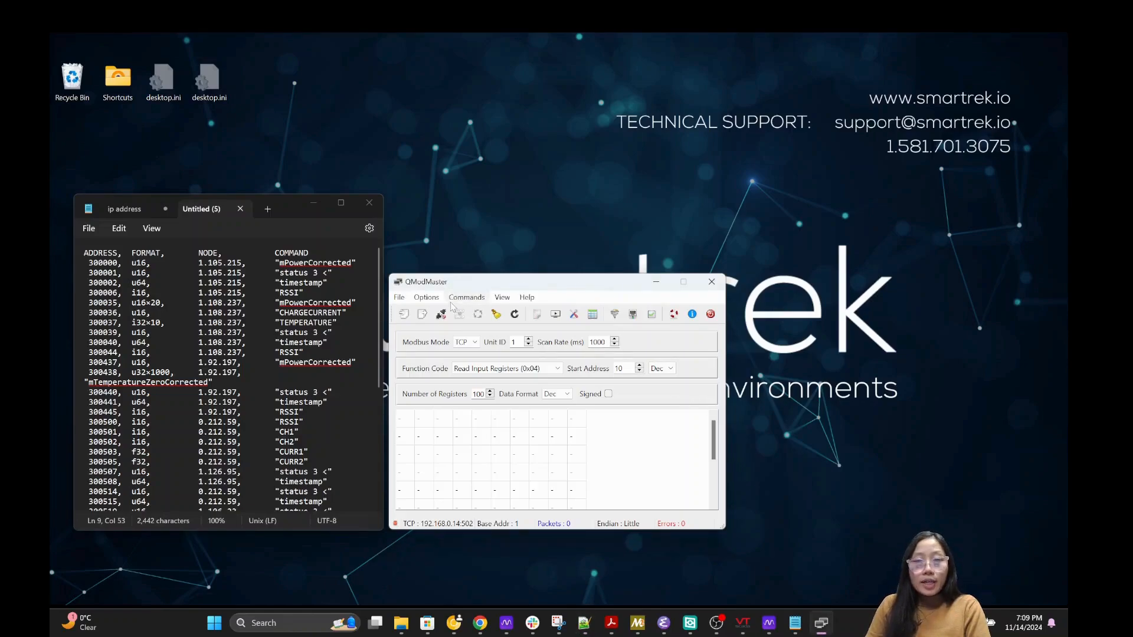
left_click(472, 342)
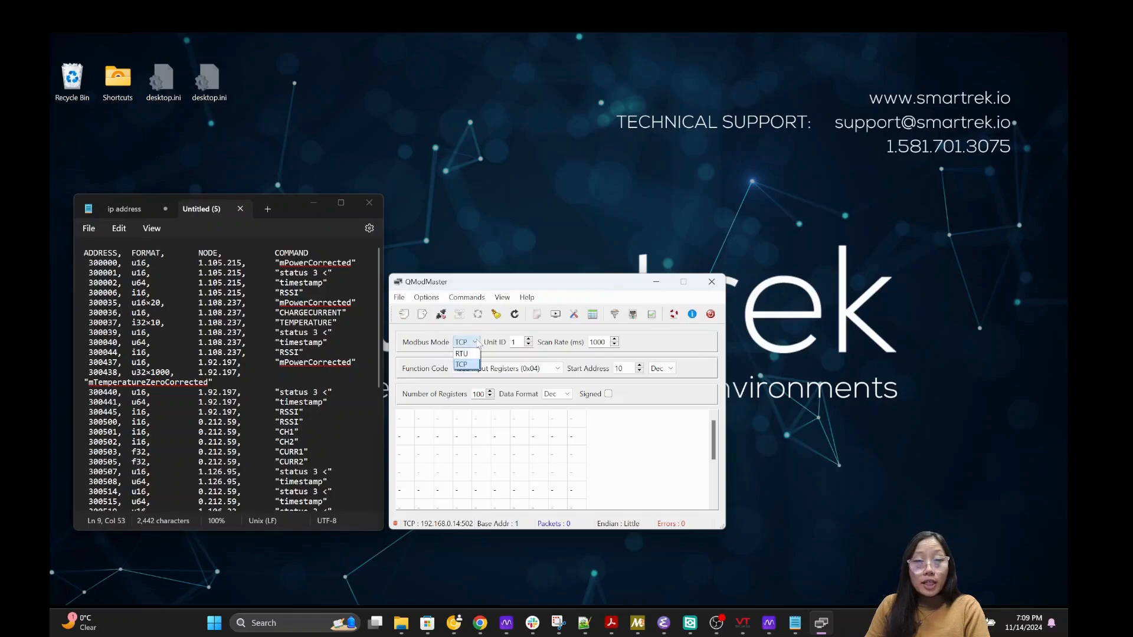
left_click(464, 353)
left_click(434, 299)
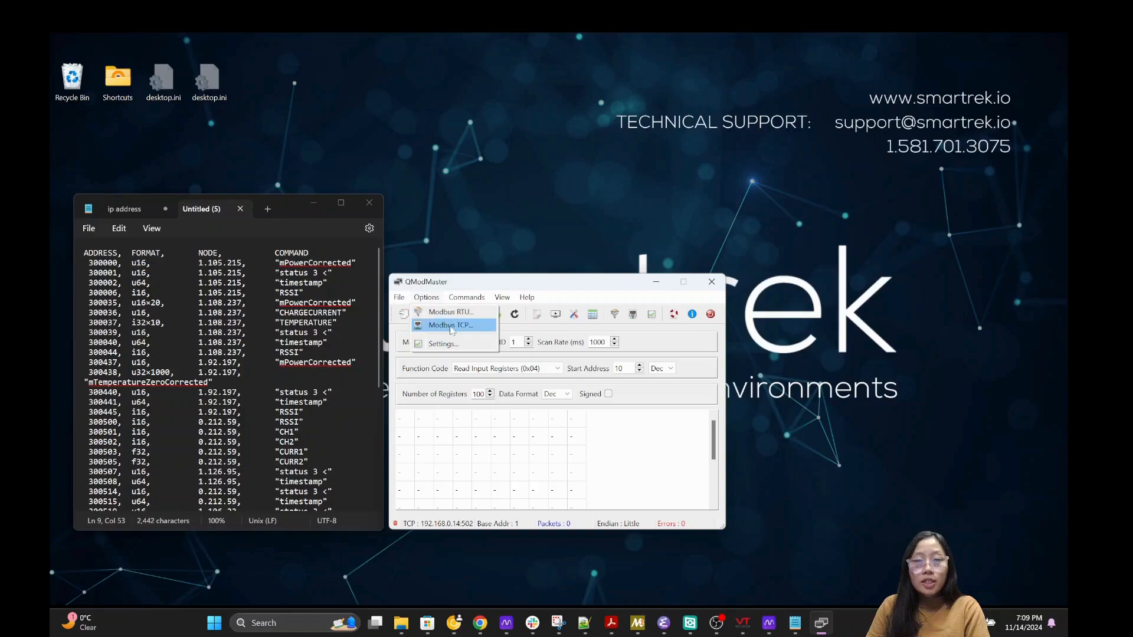
left_click(451, 326)
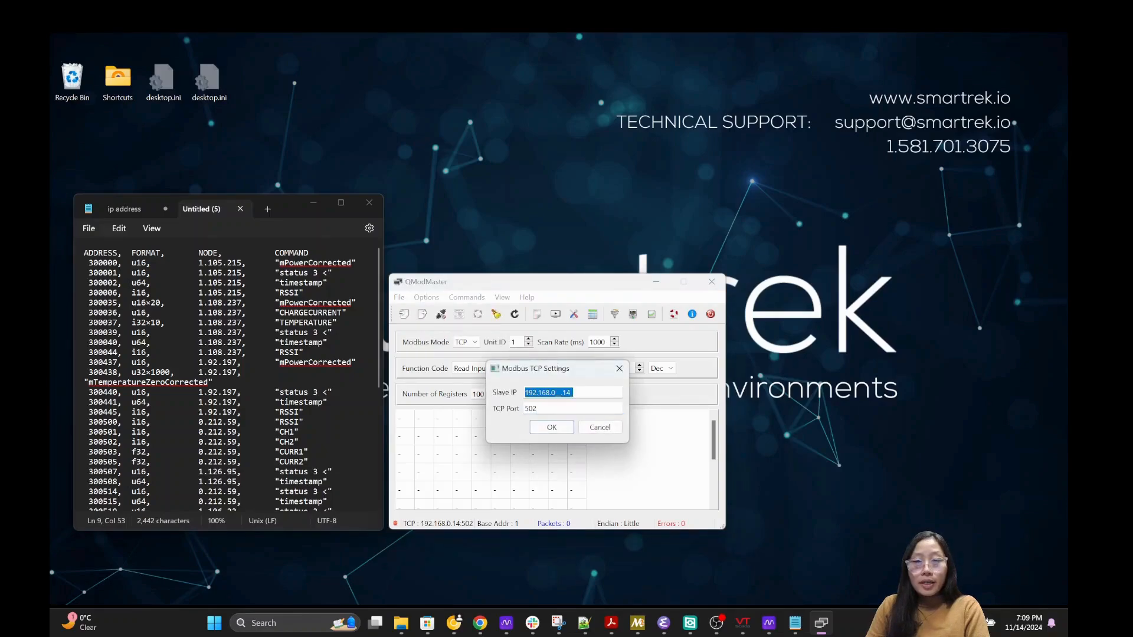
key("BackSpace")
type("192.168.0__.145")
left_click(537, 408)
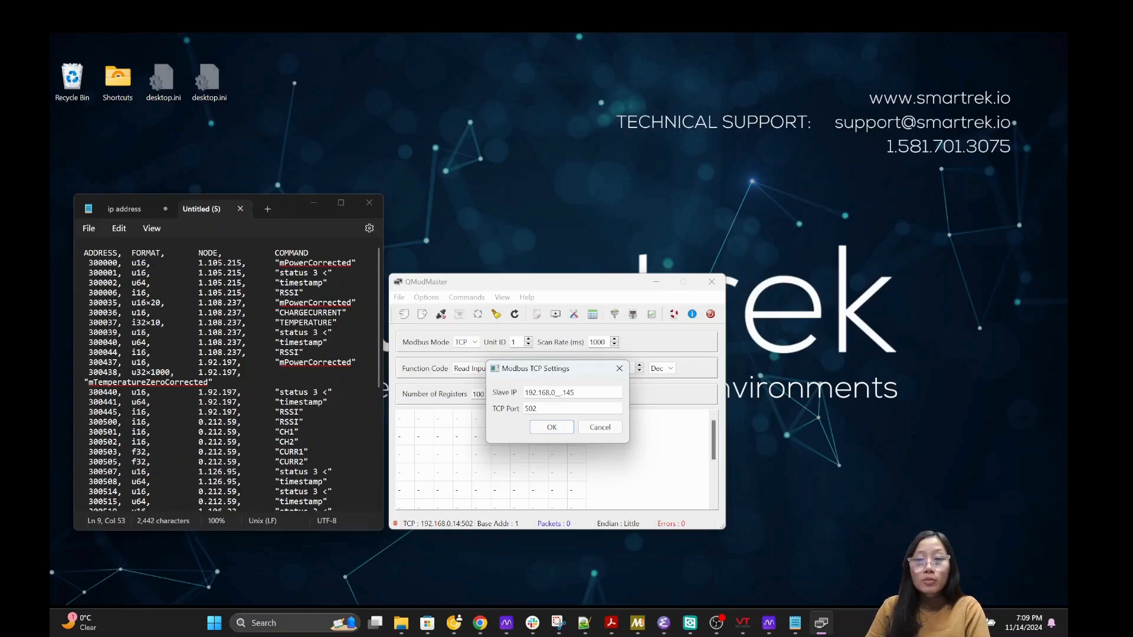
left_click(552, 427)
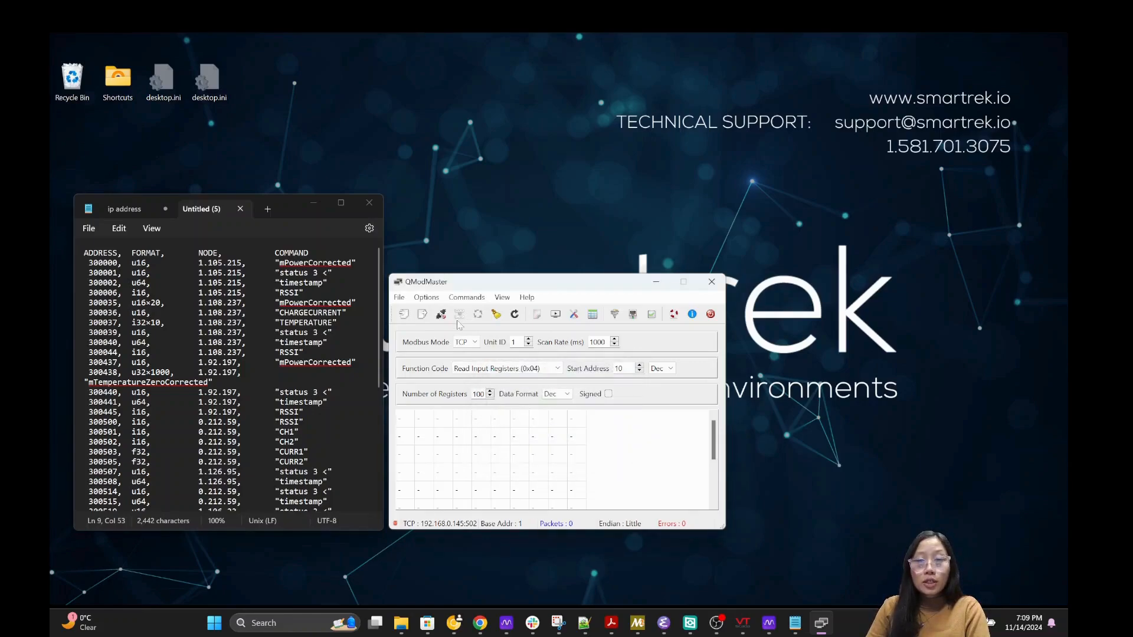
Check the response timeout in QModMaster's general settings and accept the settings
left_click(426, 298)
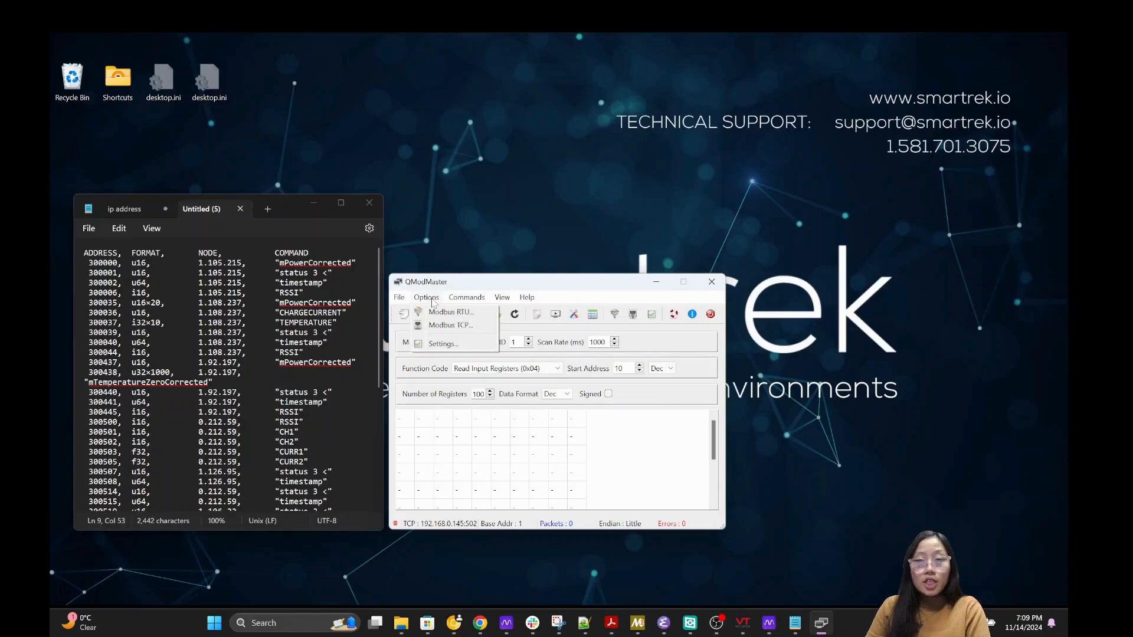
left_click(438, 347)
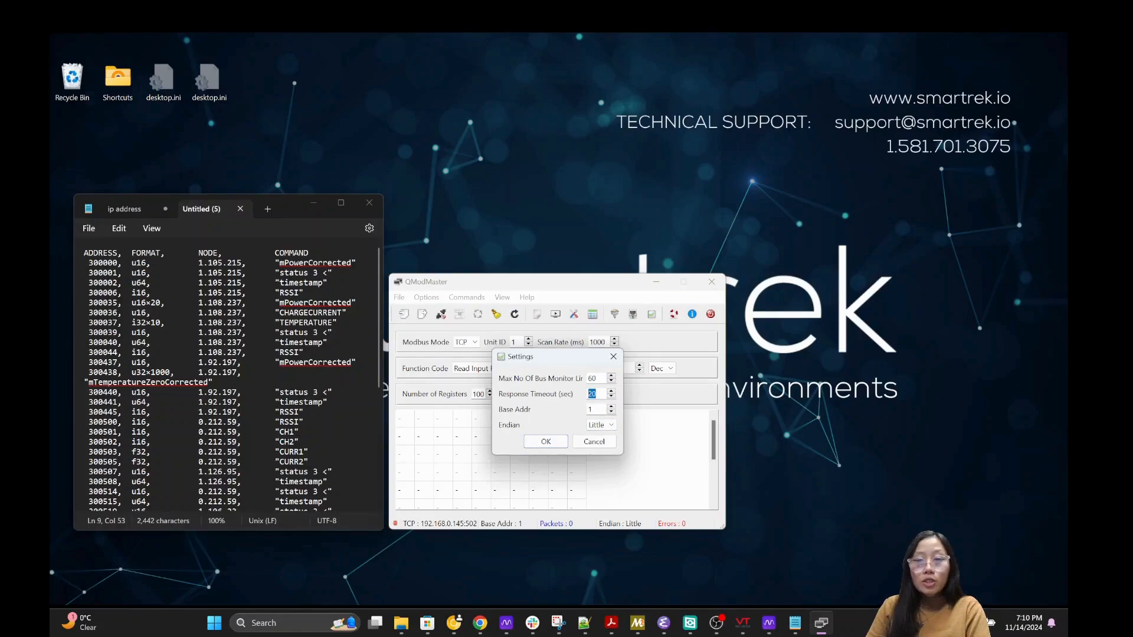
double_click(592, 393)
left_click(596, 394)
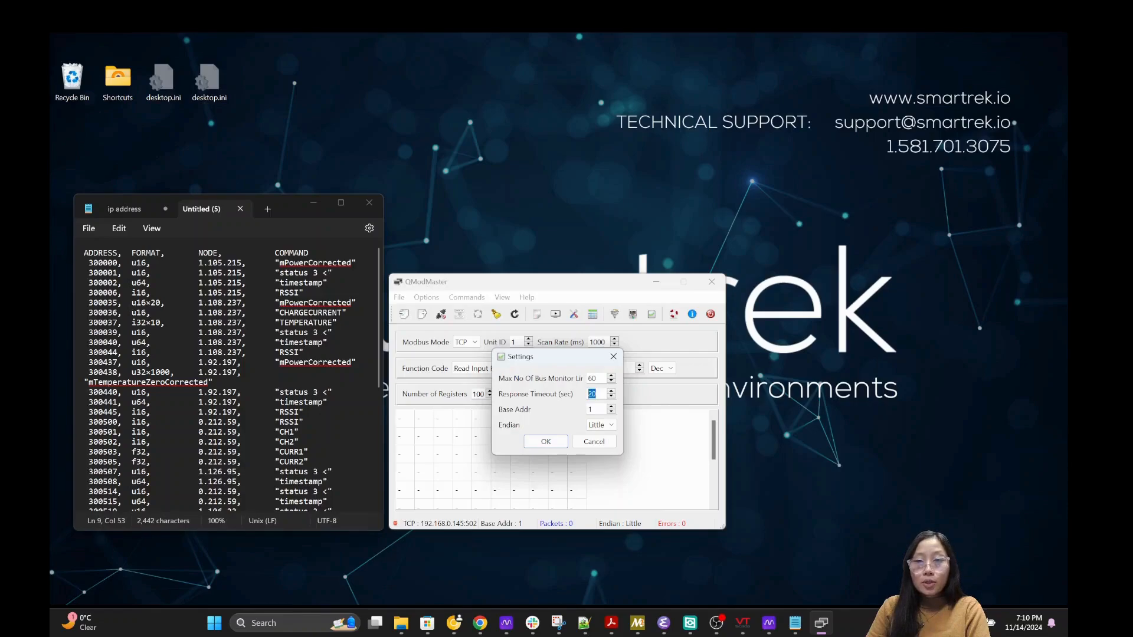
left_click(546, 443)
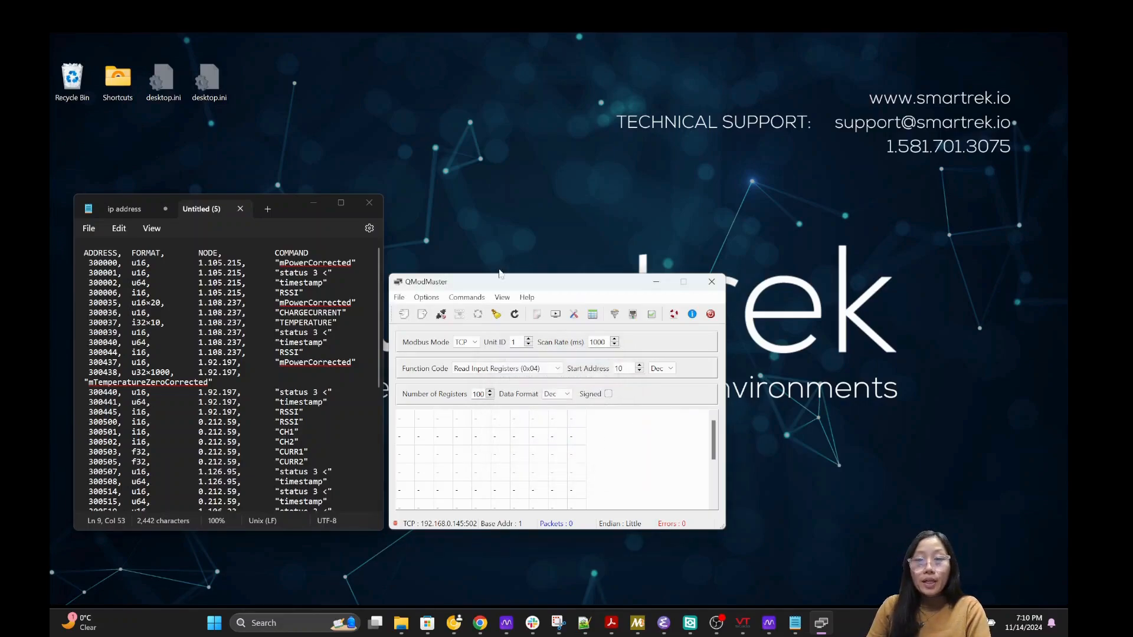
Open the Bus Monitor beside the QModMaster window and connect to the Modbus TCP slave
left_click(501, 297)
left_click(522, 324)
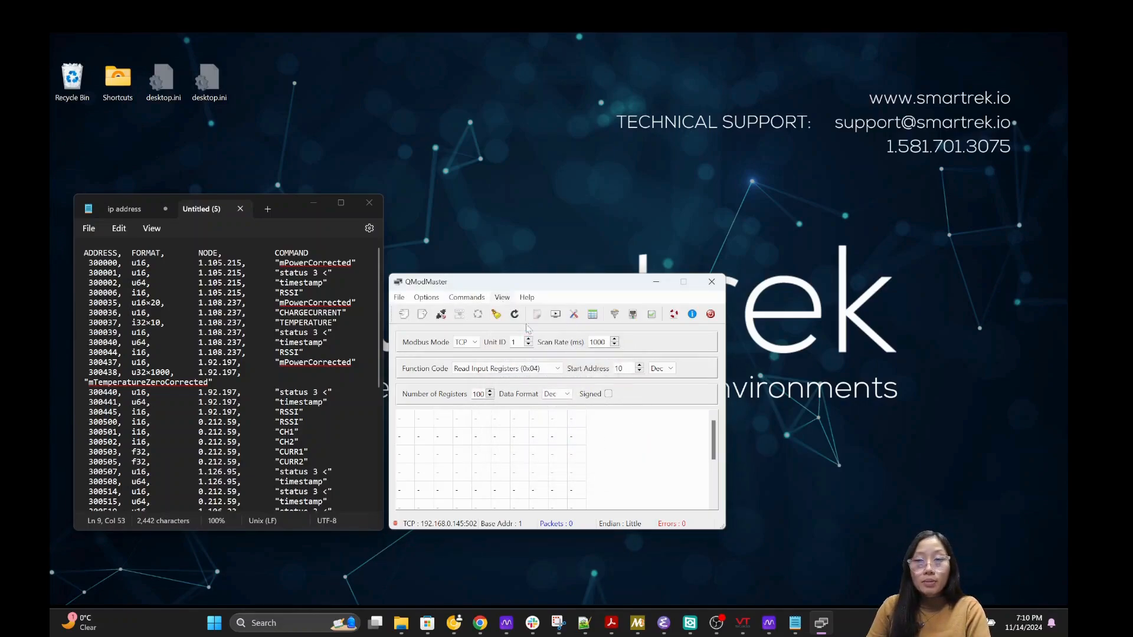
left_click_drag(830, 285, 823, 285)
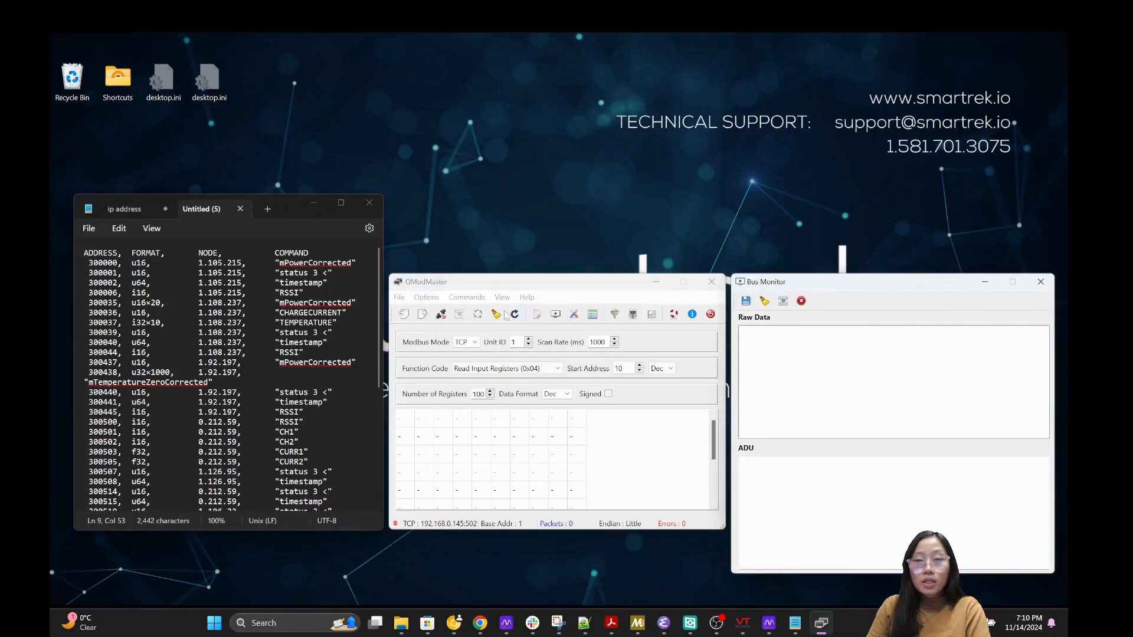
left_click(519, 291)
left_click(442, 315)
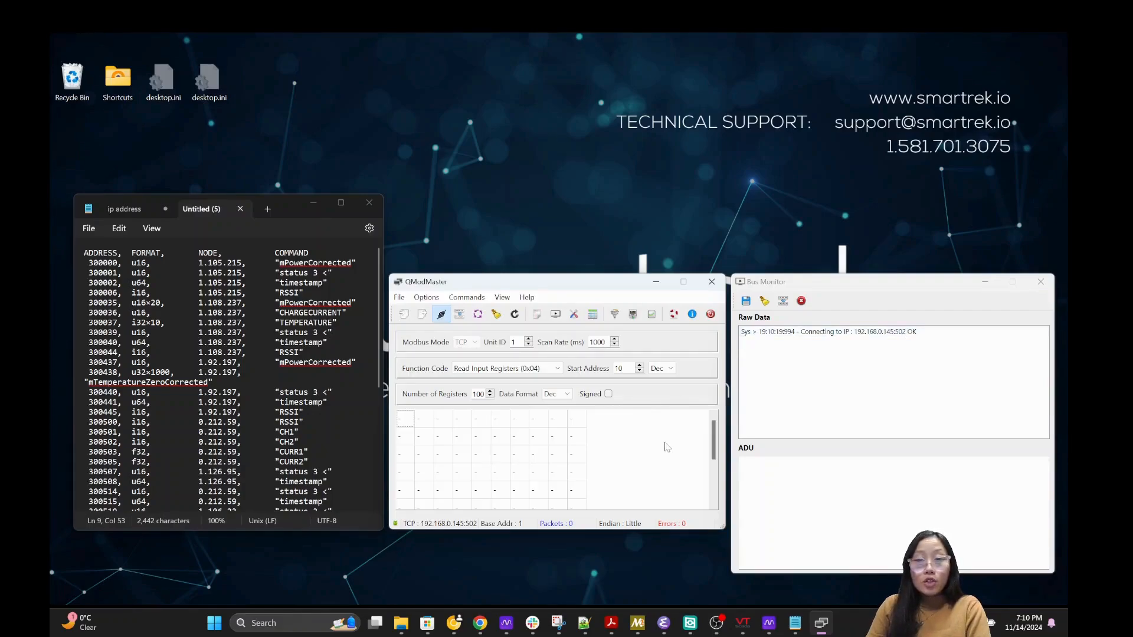
Find the VOLTAGE row of node 1.106.23 in the Notepad register table and highlight the last three digits of its address
left_click(136, 273)
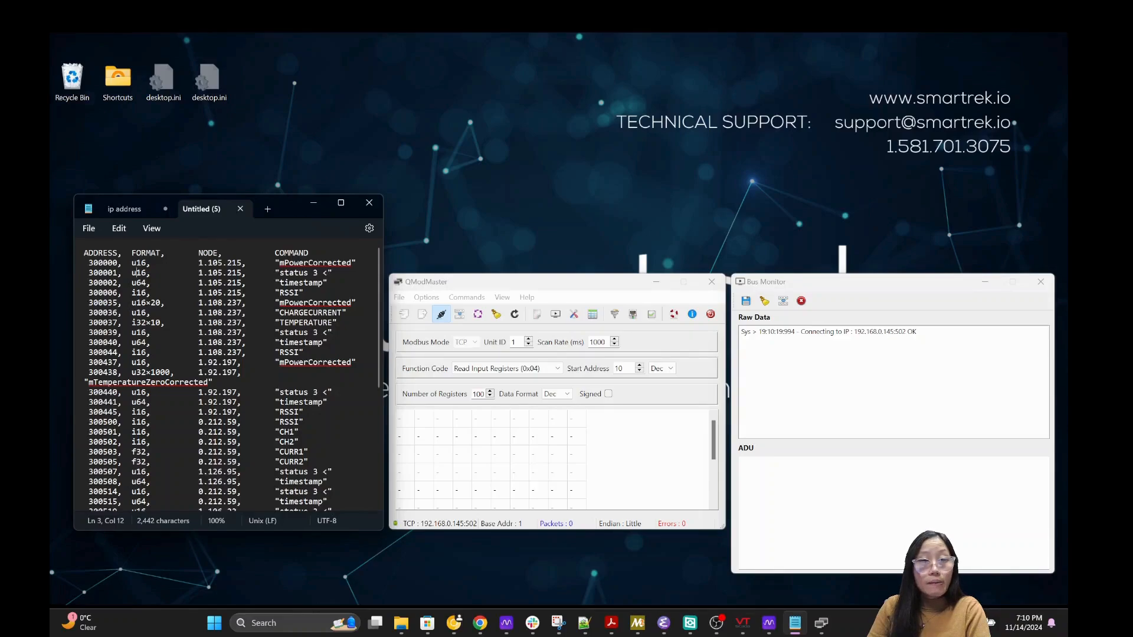
scroll(310, 328, "down", 2)
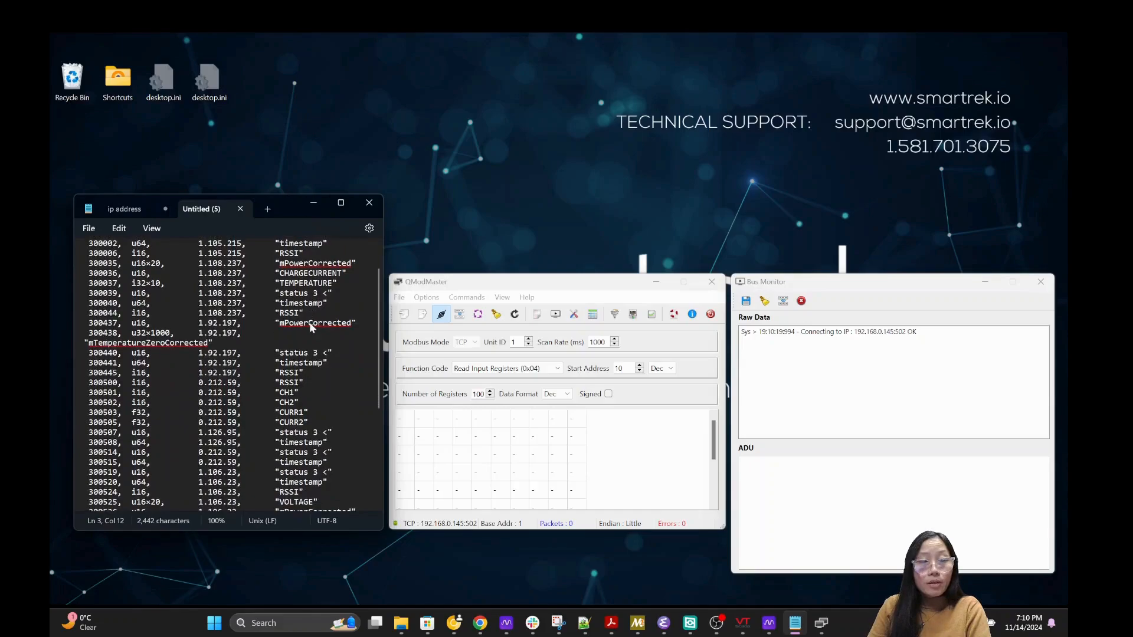
scroll(310, 323, "down", 3)
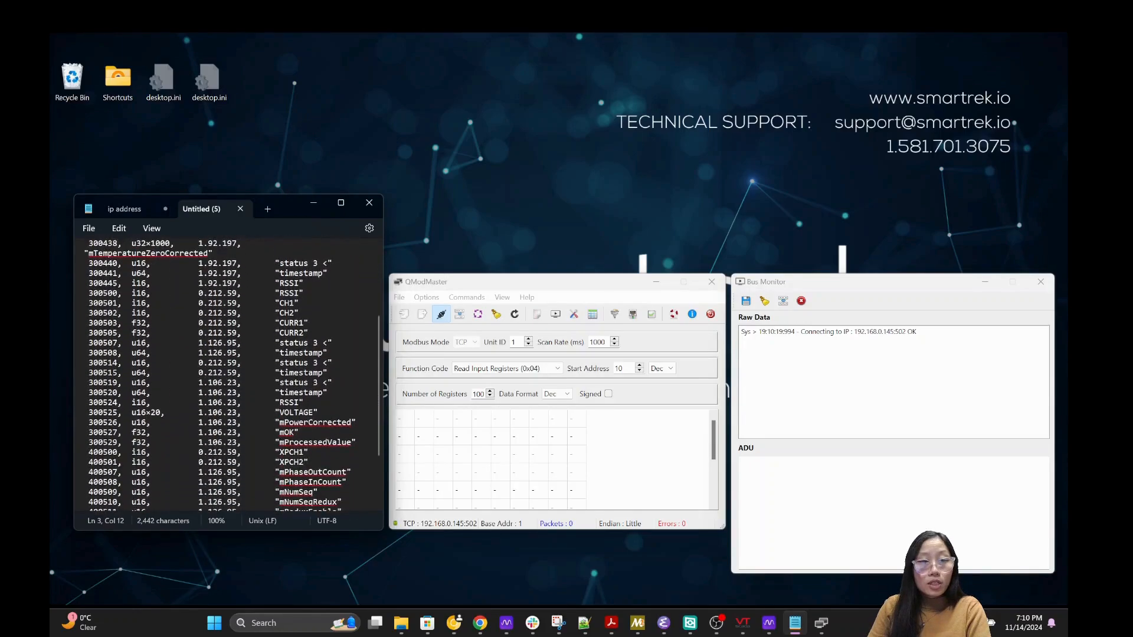
left_click(305, 413)
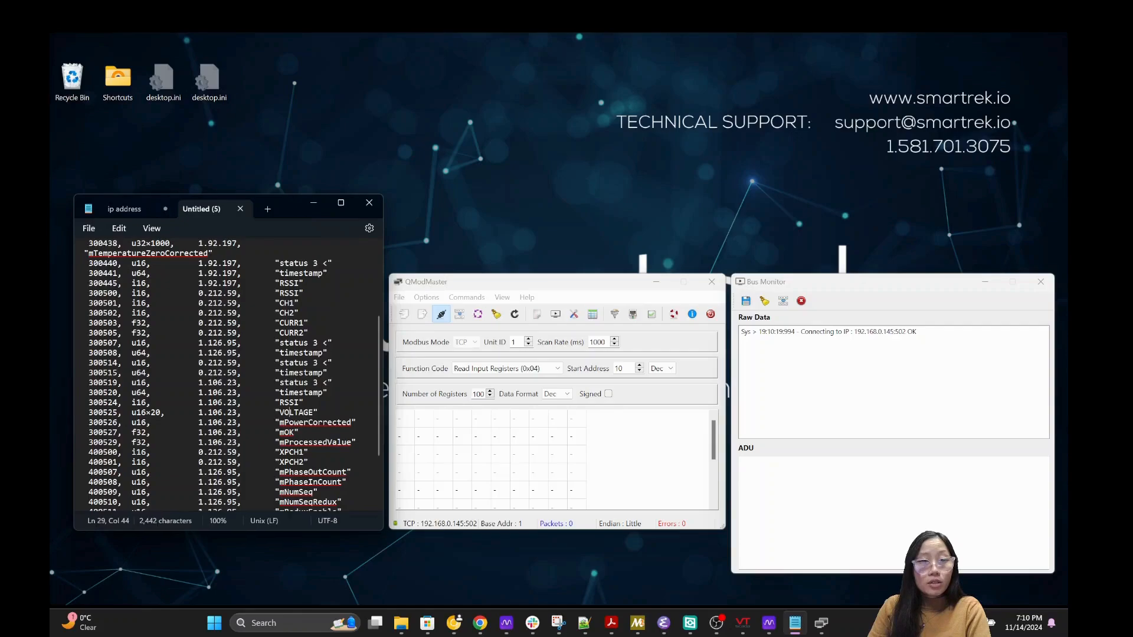
left_click_drag(104, 412, 118, 412)
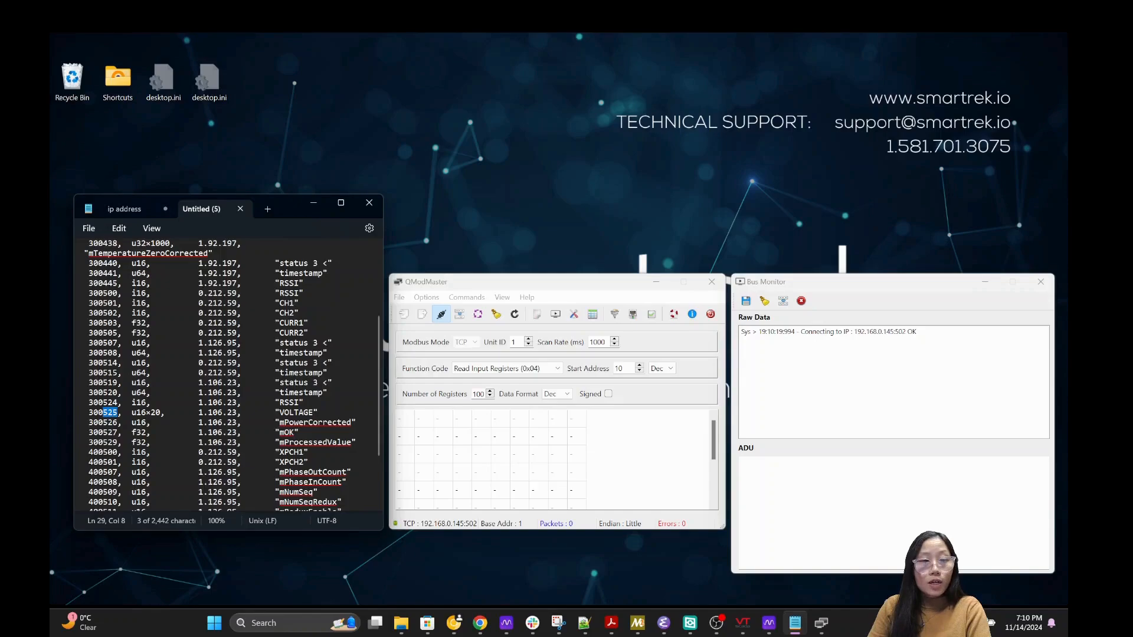
Set QModMaster's Start Address to 525 and choose Read Input Registers (0x04) as the function code
double_click(616, 368)
type("5")
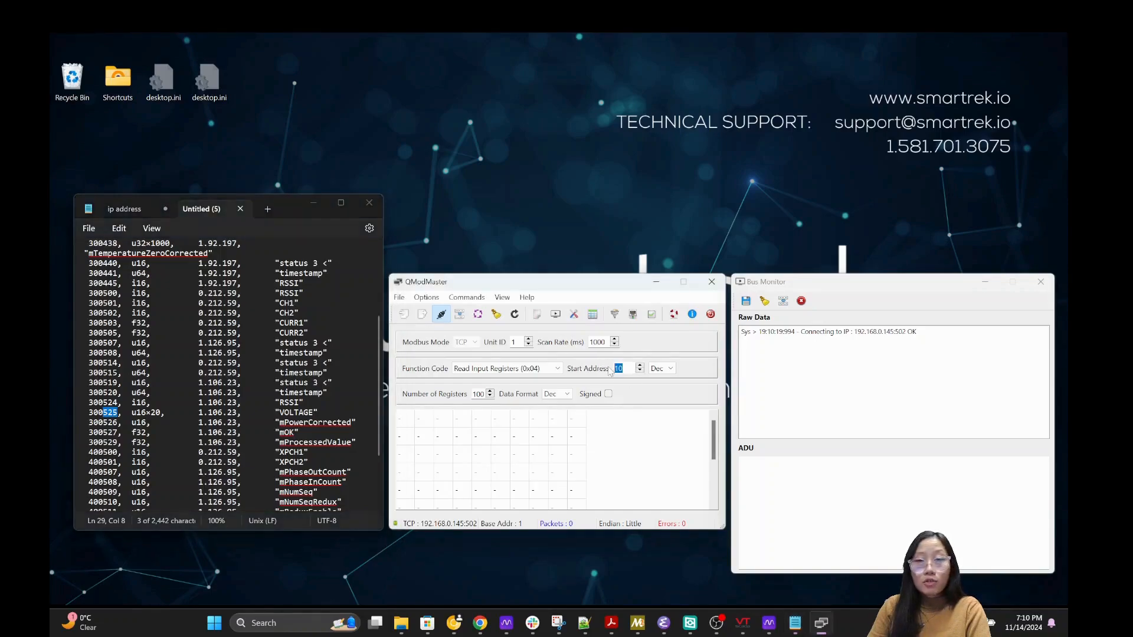
type("25")
left_click(496, 369)
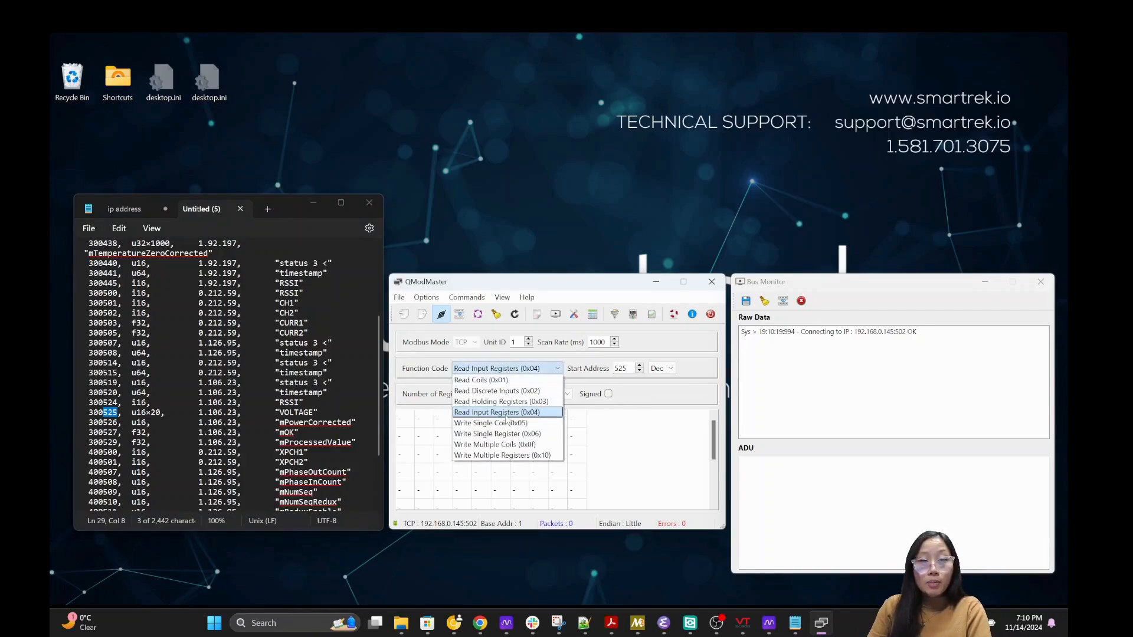
left_click(544, 414)
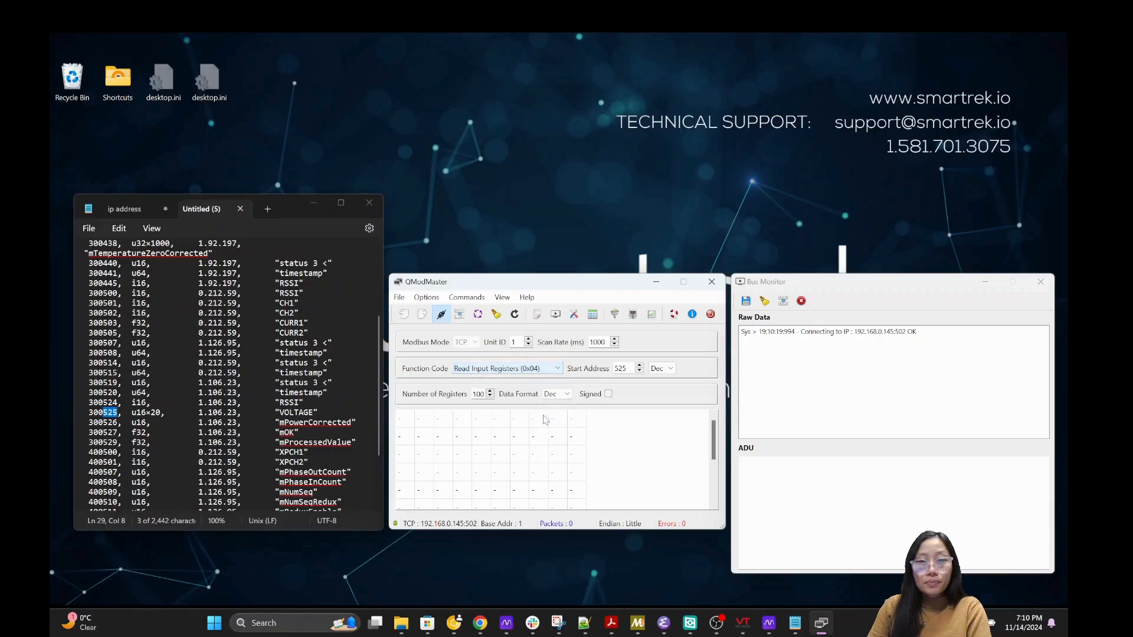
Set QModMaster's Number of Registers to 2 and read the input registers once
left_click(117, 412)
left_click(680, 401)
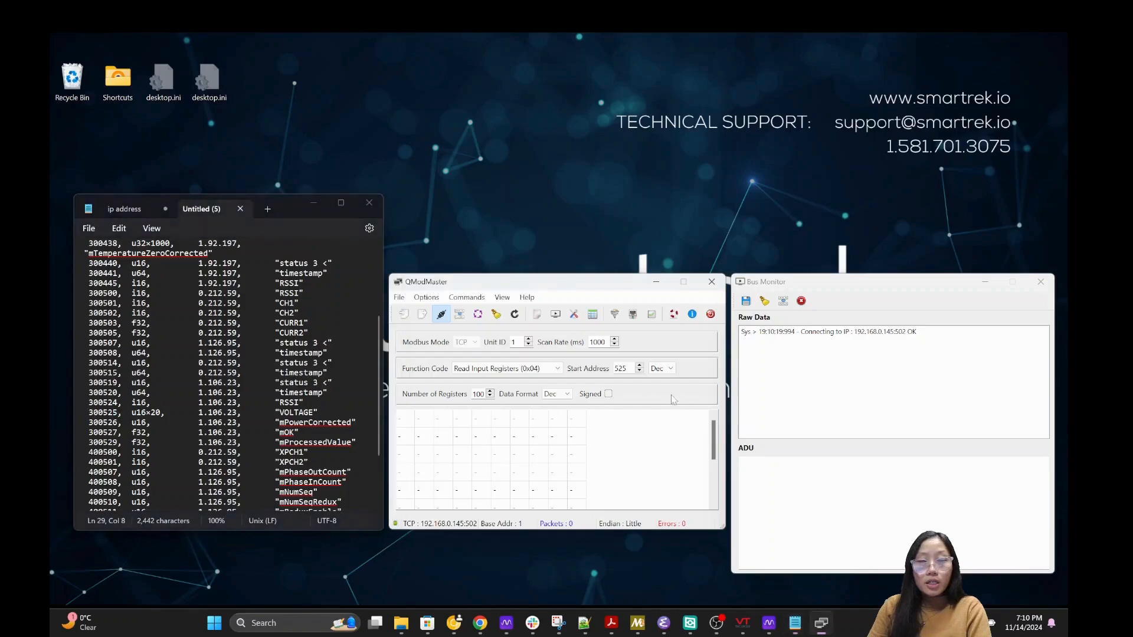
double_click(479, 395)
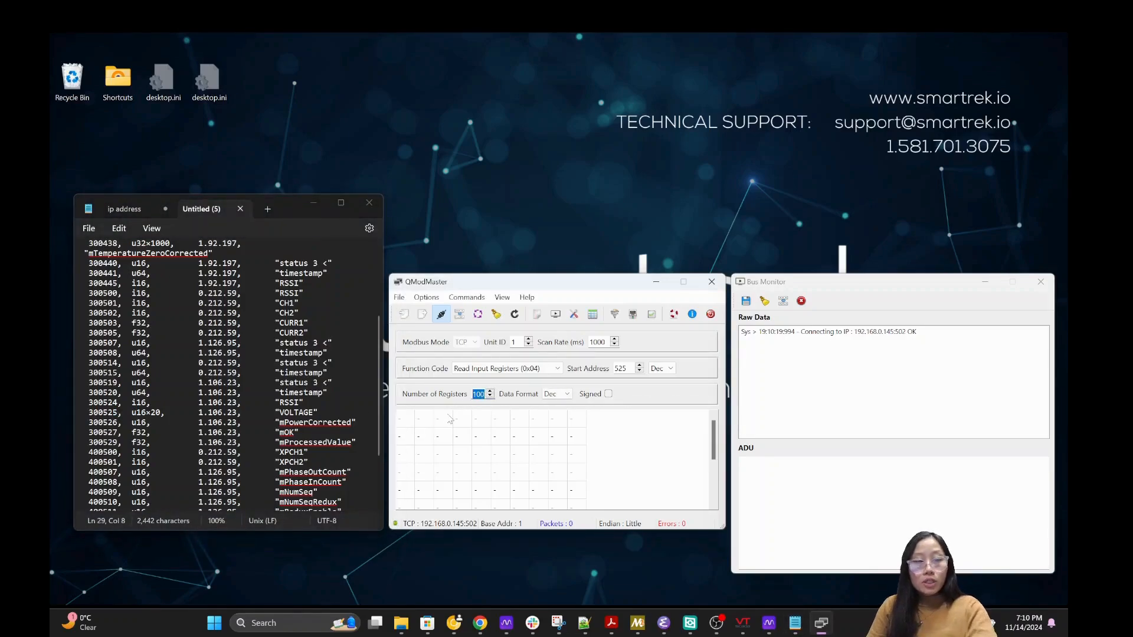
type("2")
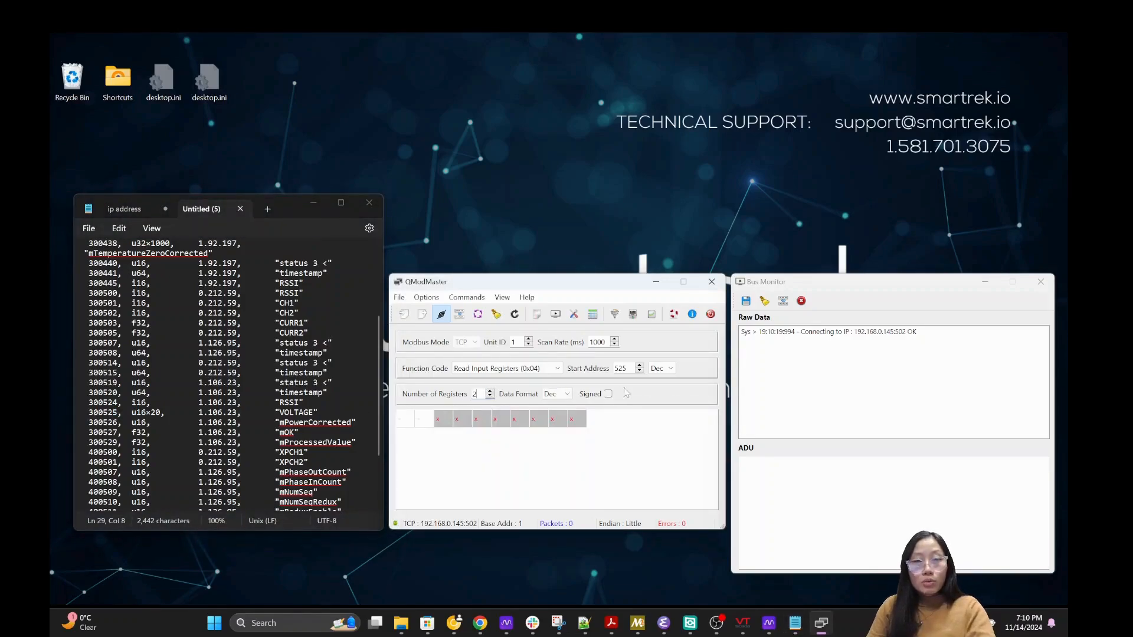
left_click(461, 315)
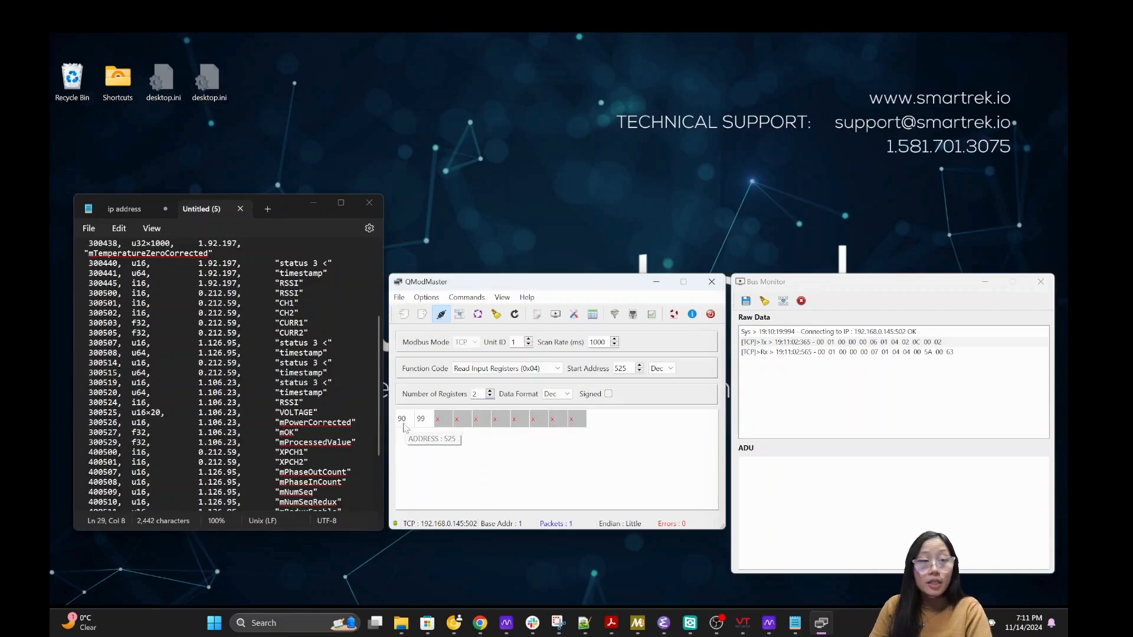
Highlight the scale factor in the VOLTAGE row's data type and open Calculator beside the Notepad register table
left_click_drag(146, 417, 158, 417)
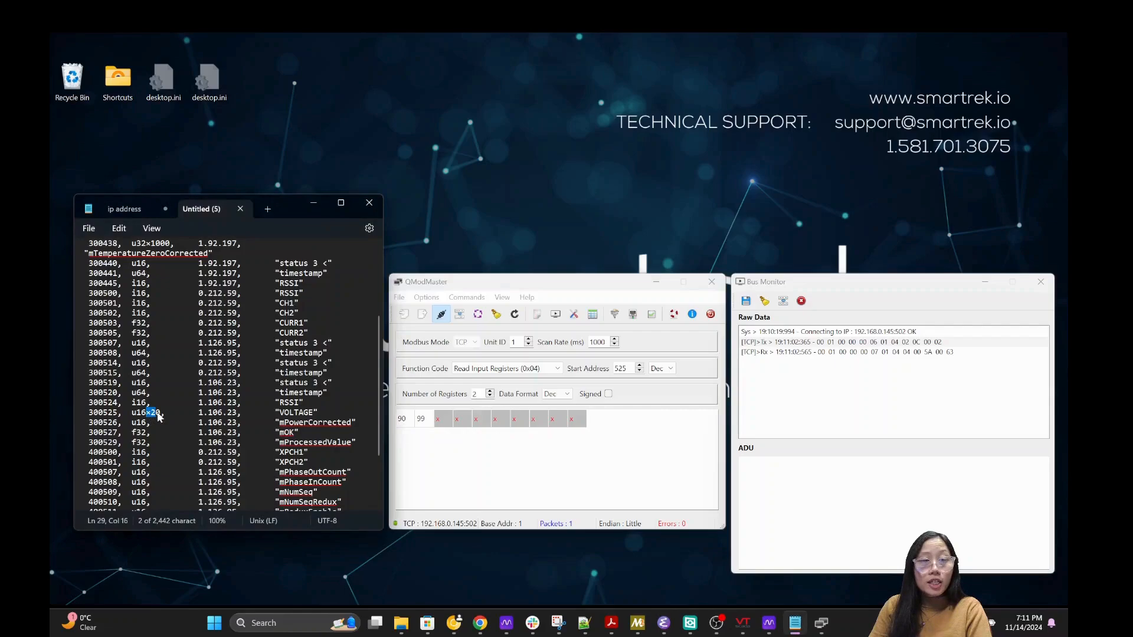
left_click(409, 450)
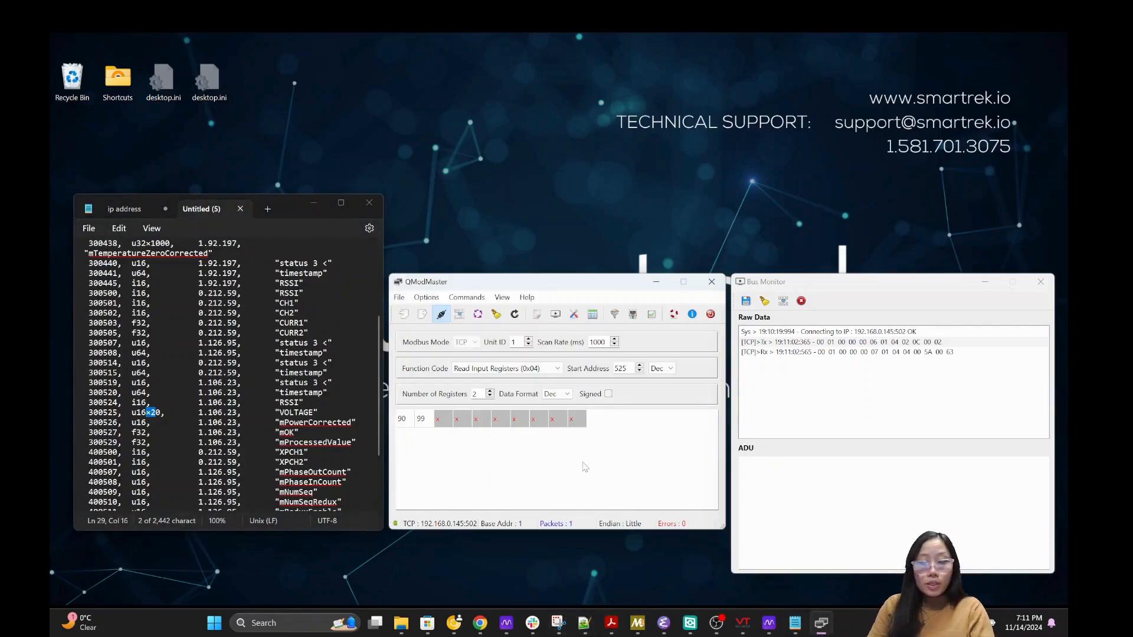
key("super")
type("cal")
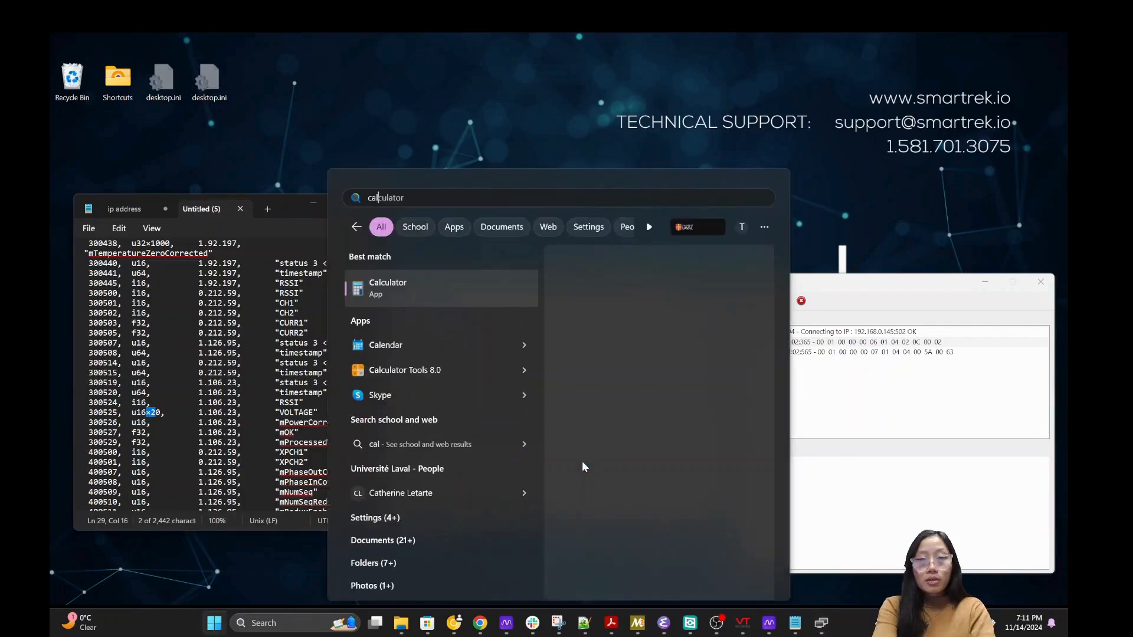
key("Return")
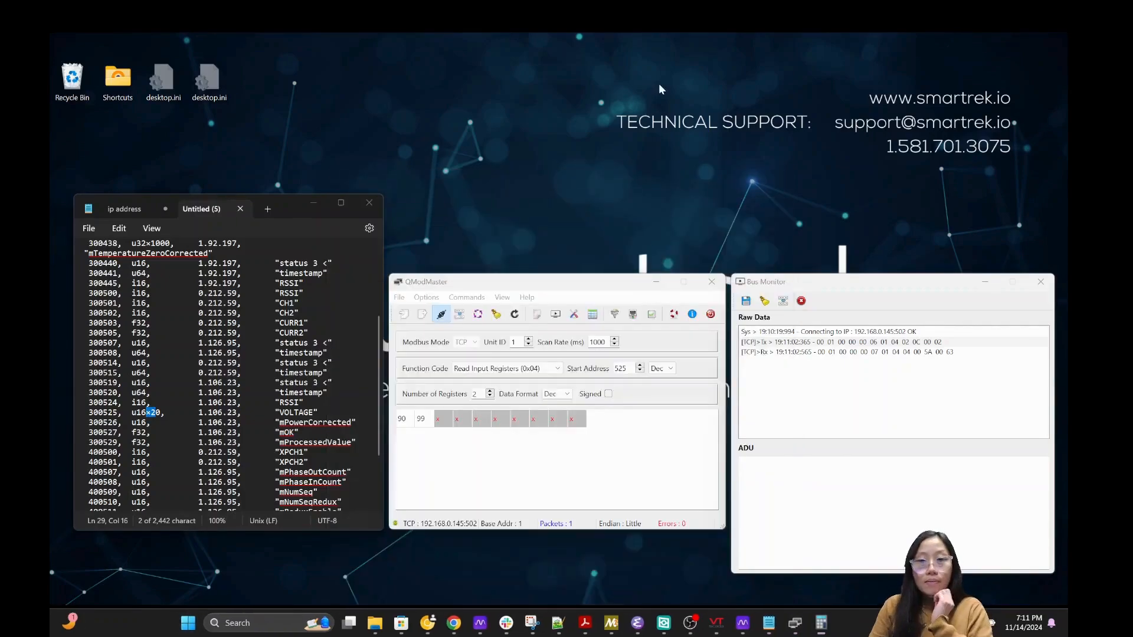
left_click_drag(560, 0, 853, 118)
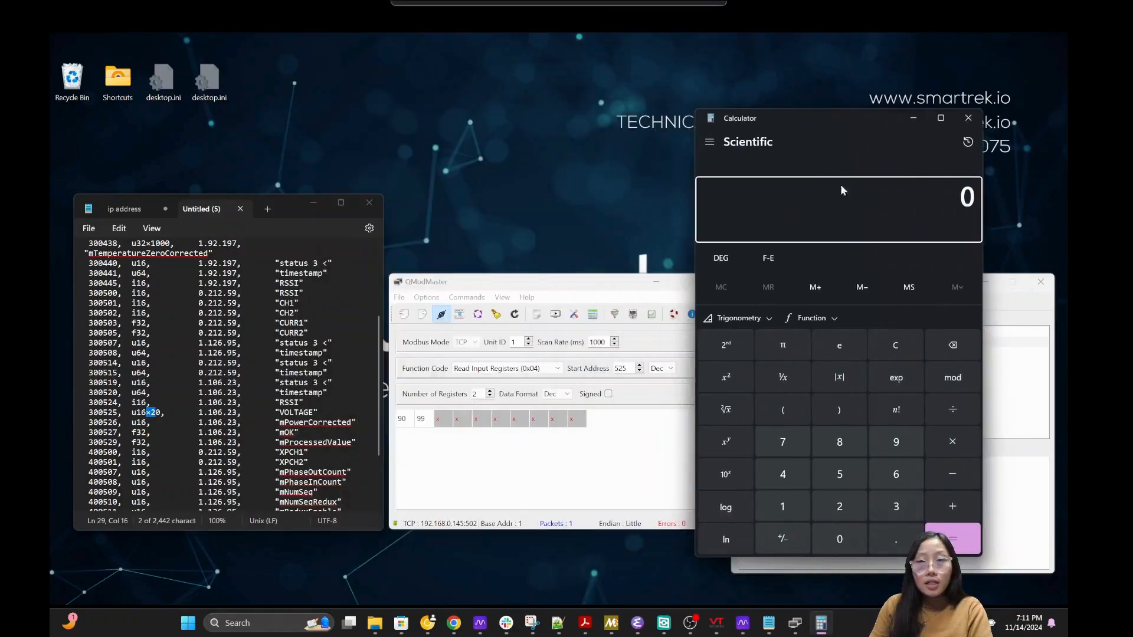
Divide the register value 90 by 20 in Calculator, and minimize Calculator
left_click(897, 443)
left_click(847, 534)
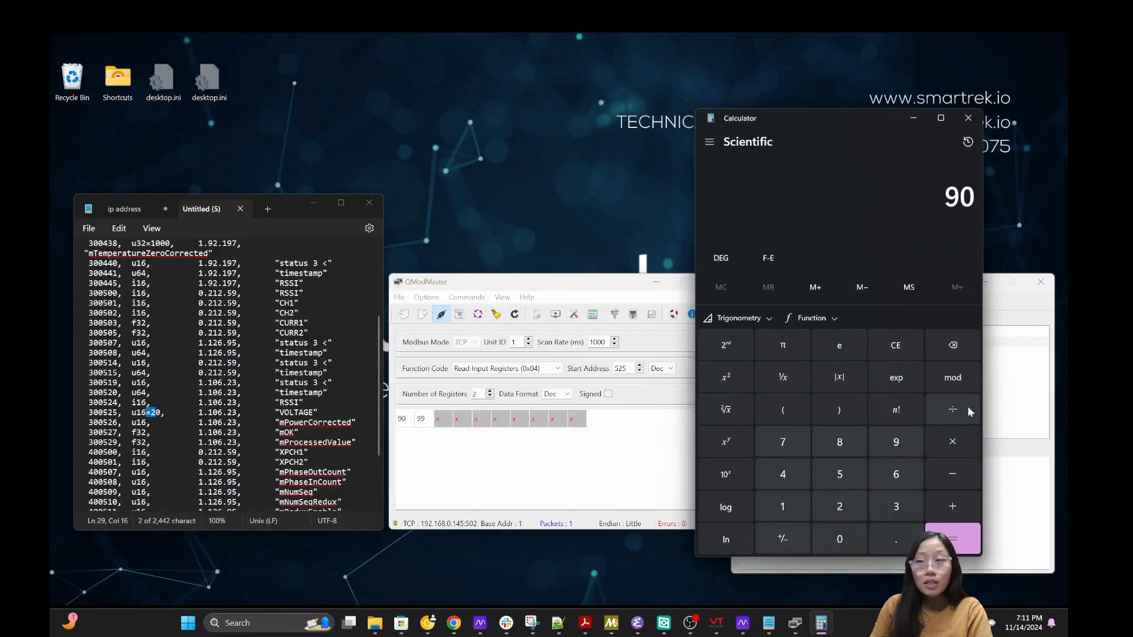
left_click(961, 407)
left_click(838, 508)
left_click(837, 534)
left_click(944, 538)
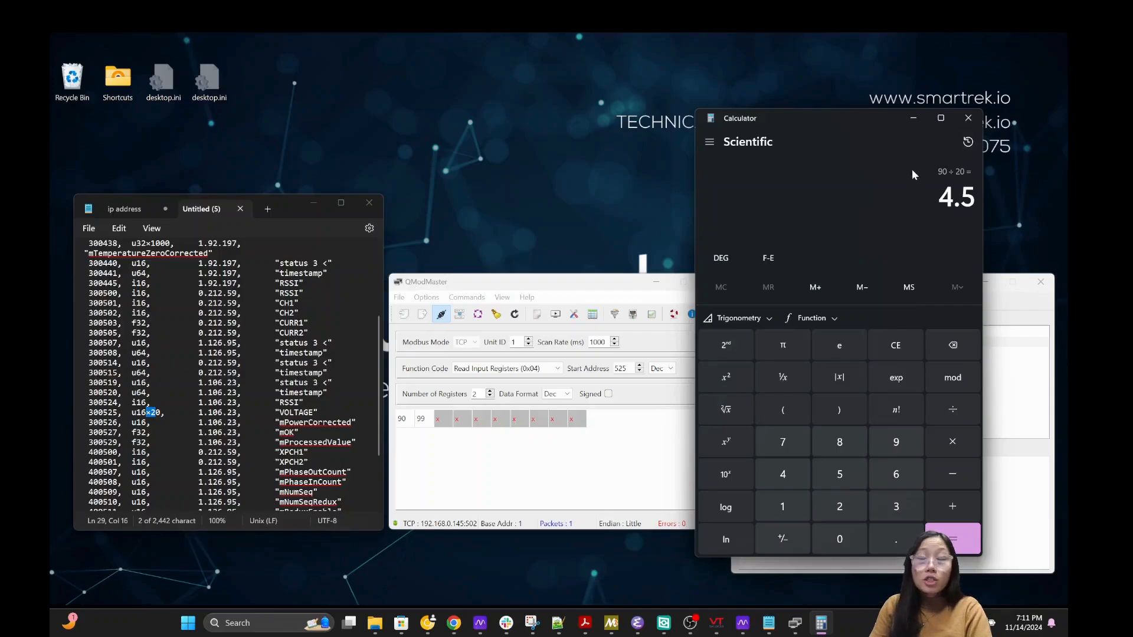
left_click(911, 118)
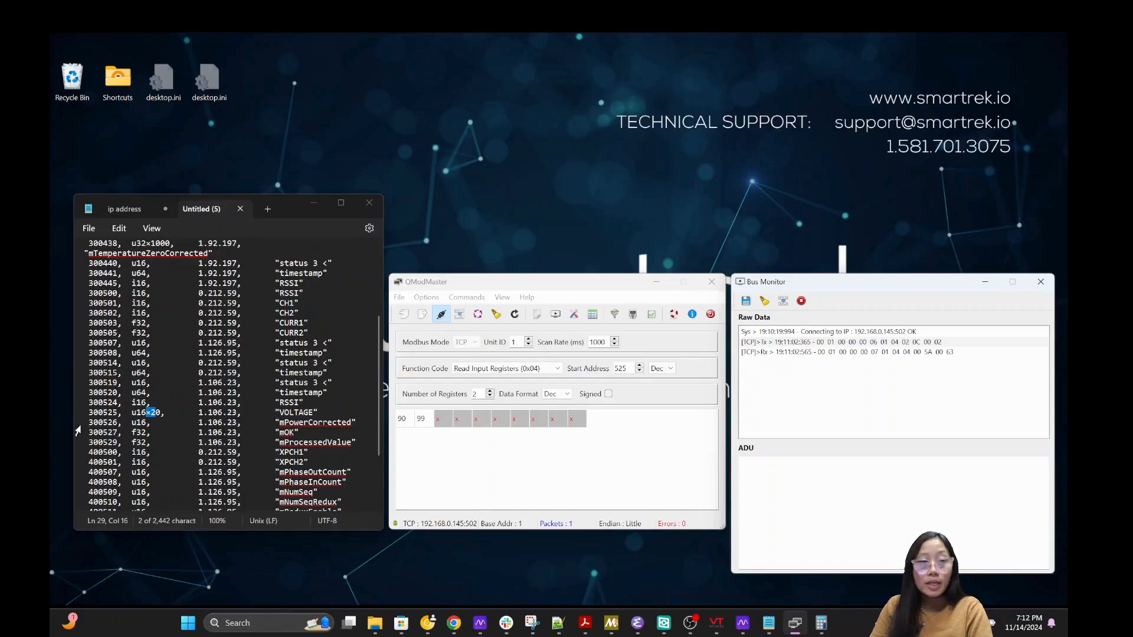
Compare the last three digits of the VOLTAGE row's address in Notepad with QModMaster's Start Address
left_click(109, 414)
left_click_drag(103, 412, 119, 413)
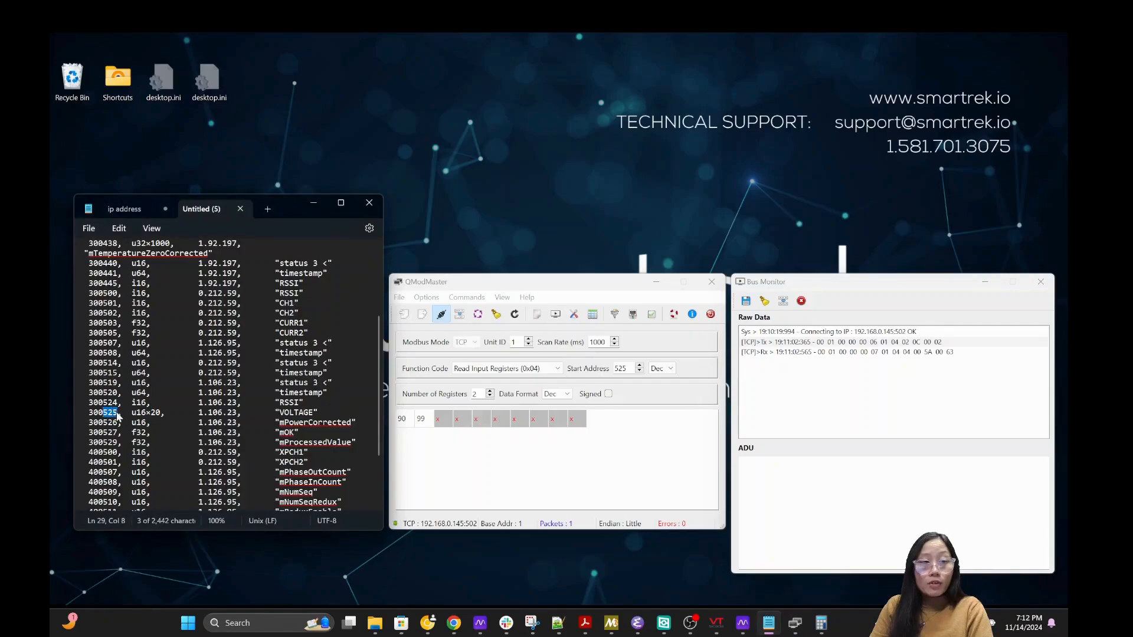
double_click(621, 368)
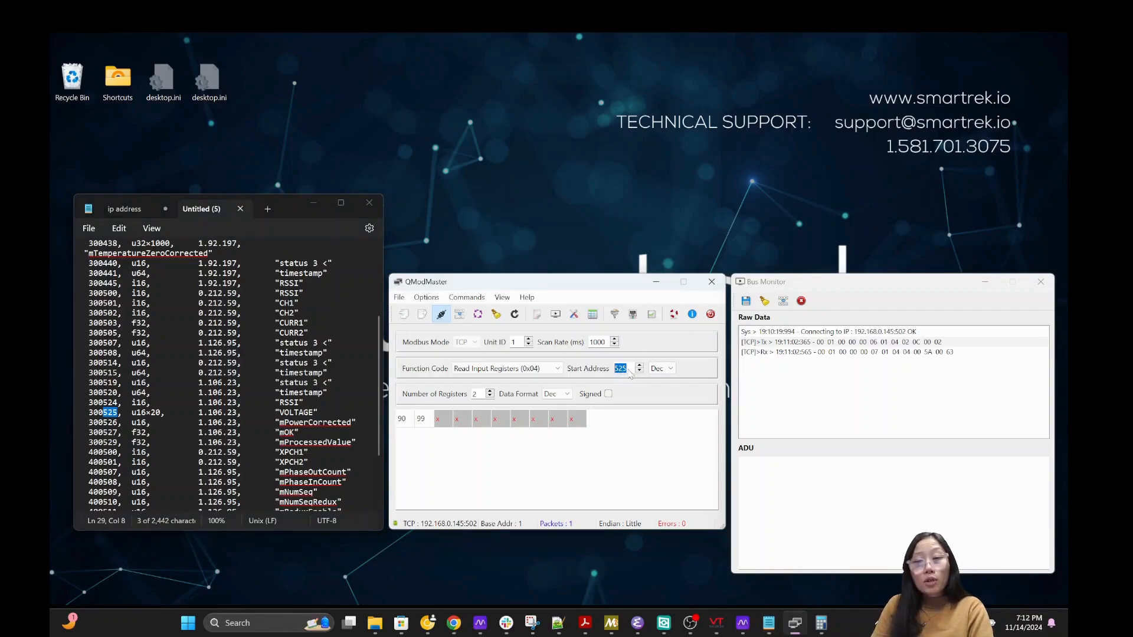
left_click(630, 370)
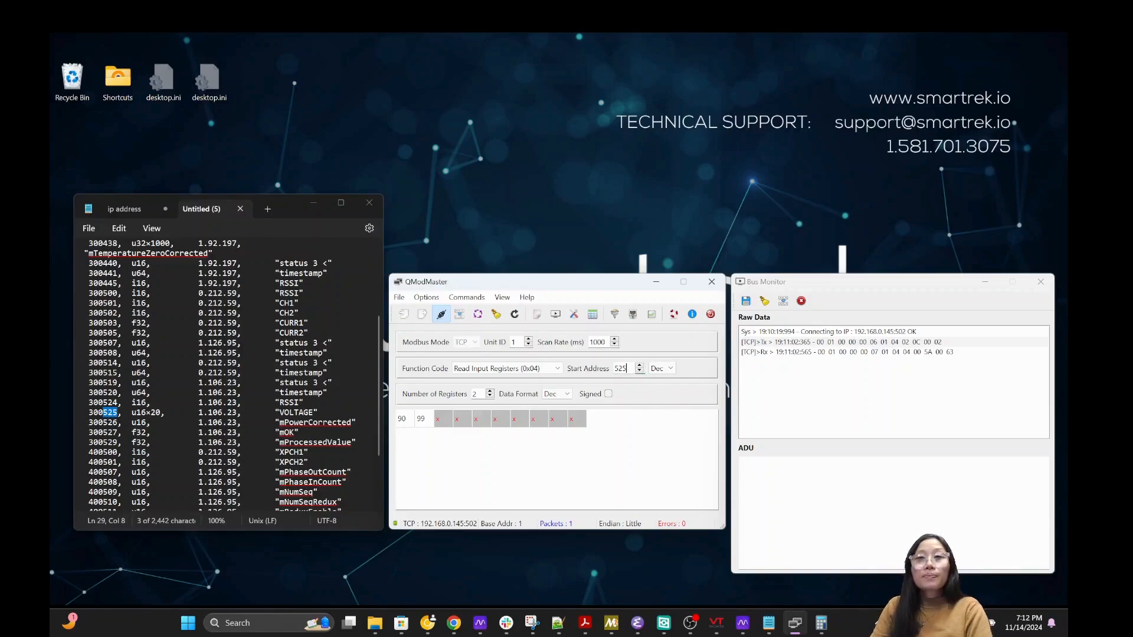
key("alt+Tab")
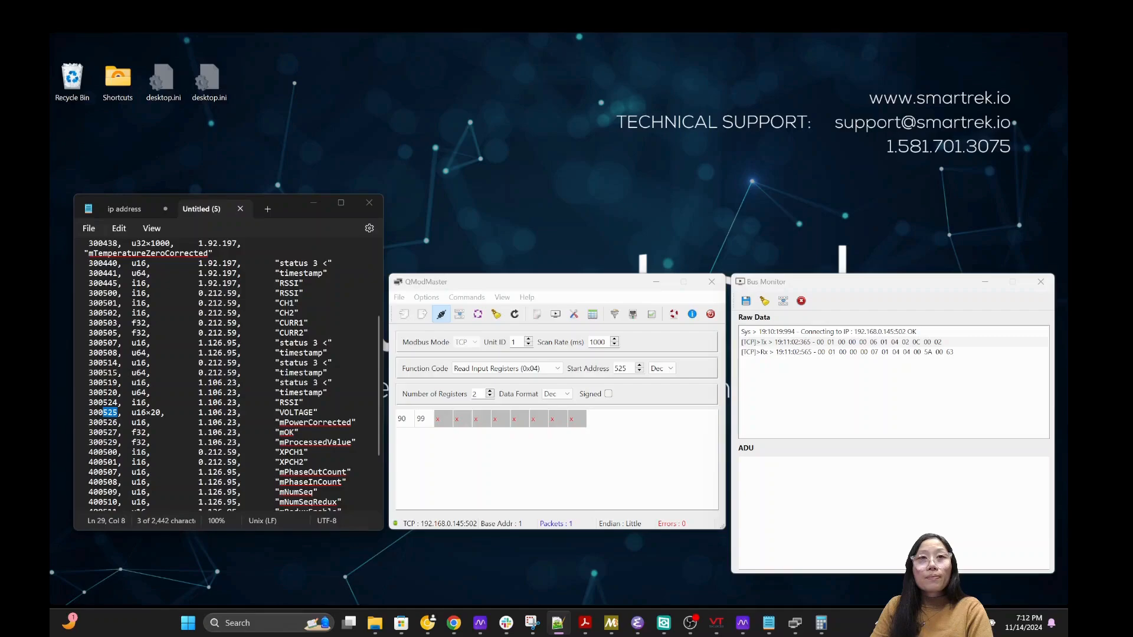
left_click(643, 486)
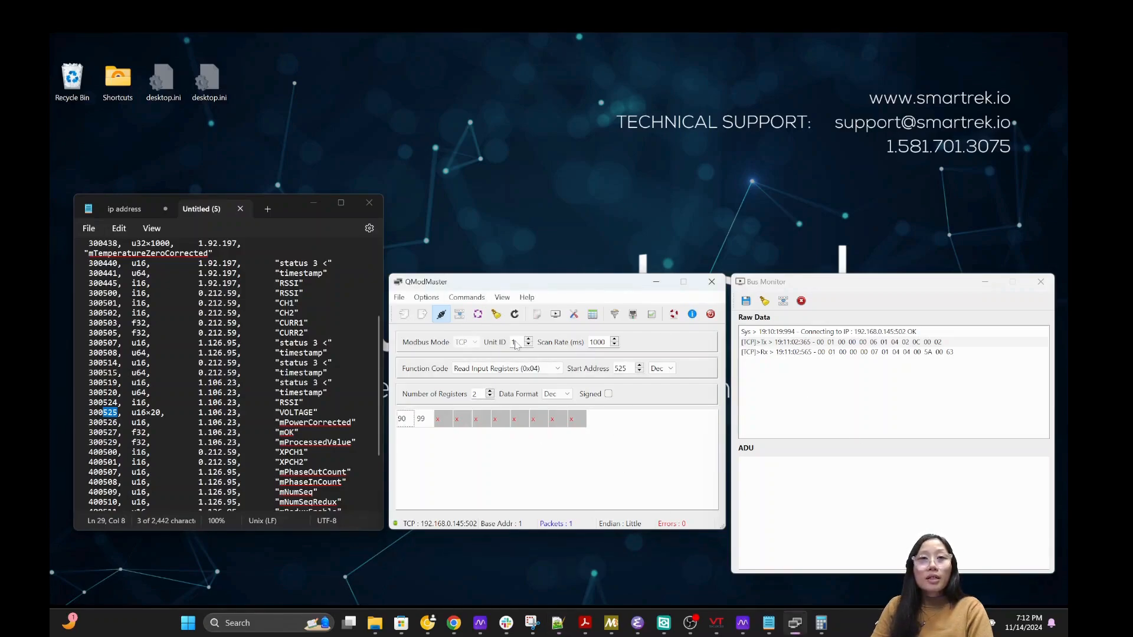
Close QModMaster and run New Application from the VTScada Application Manager
left_click(718, 285)
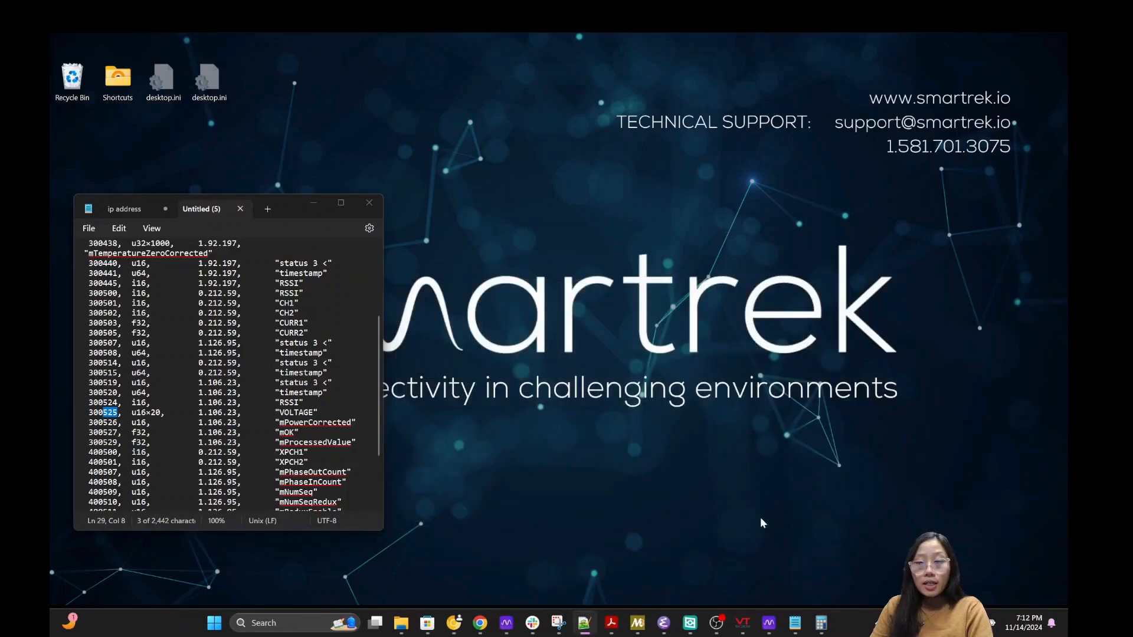
mouse_move(743, 623)
left_click(757, 574)
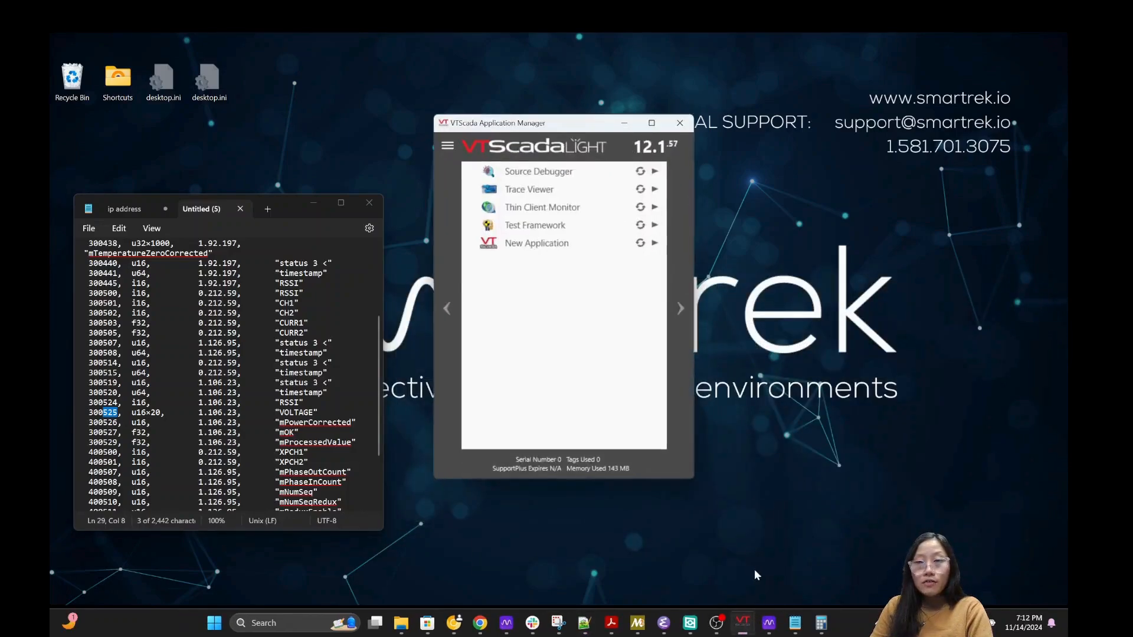
mouse_move(573, 123)
left_mouse_down()
mouse_move(555, 179)
mouse_move(561, 131)
left_mouse_up()
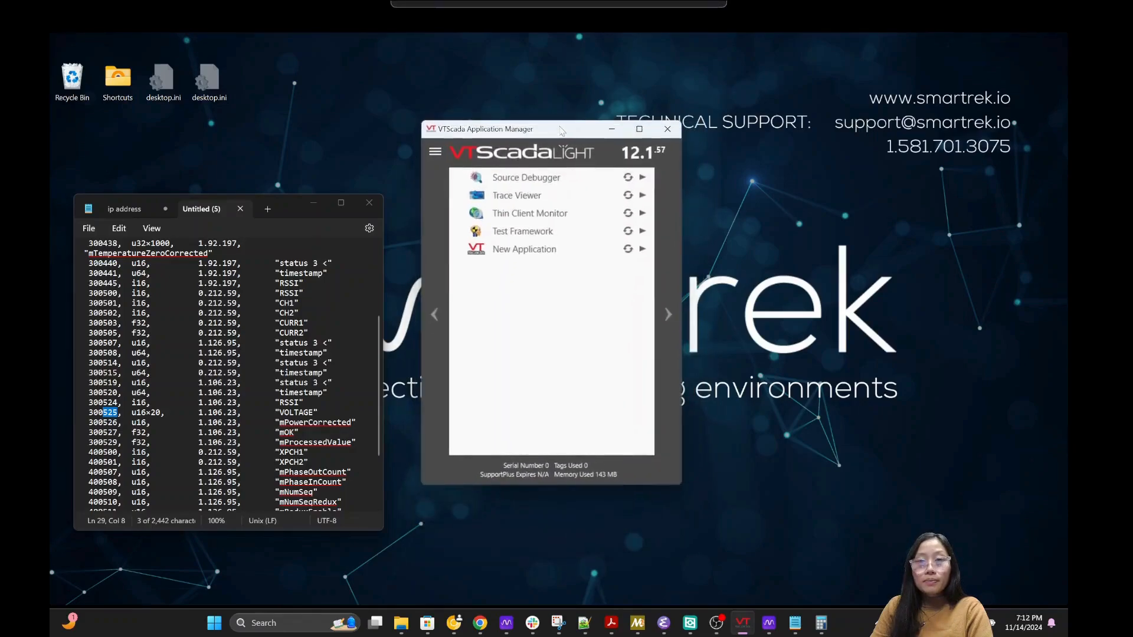
left_click(642, 249)
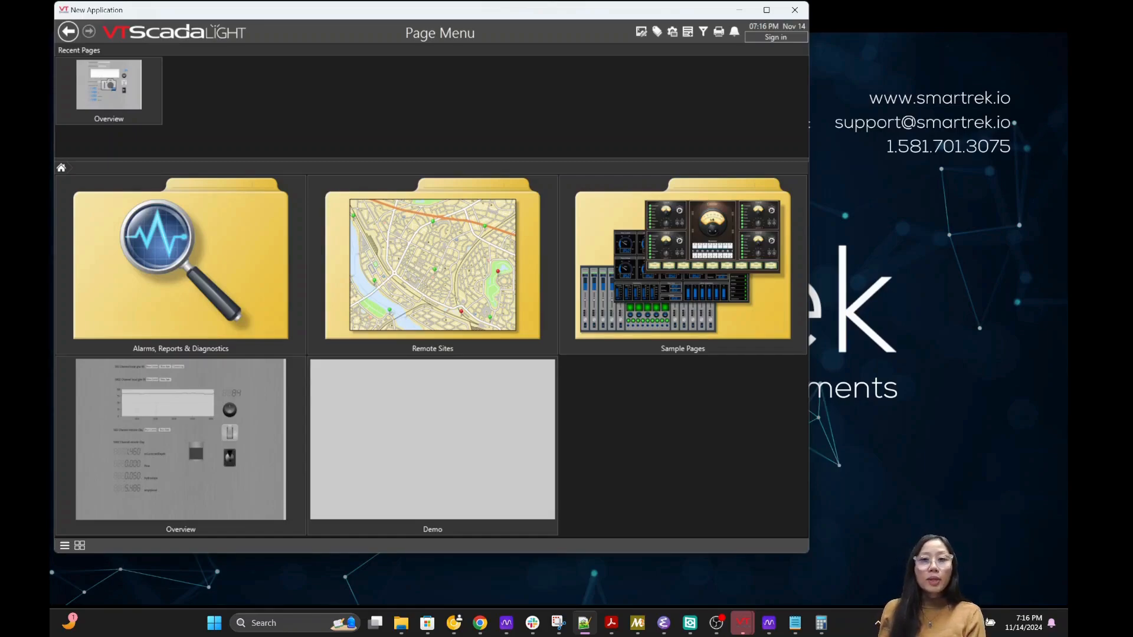
Open the Demo page in VTScada and arrange its window and Notepad so the register addresses stay visible
left_click_drag(524, 13, 746, 29)
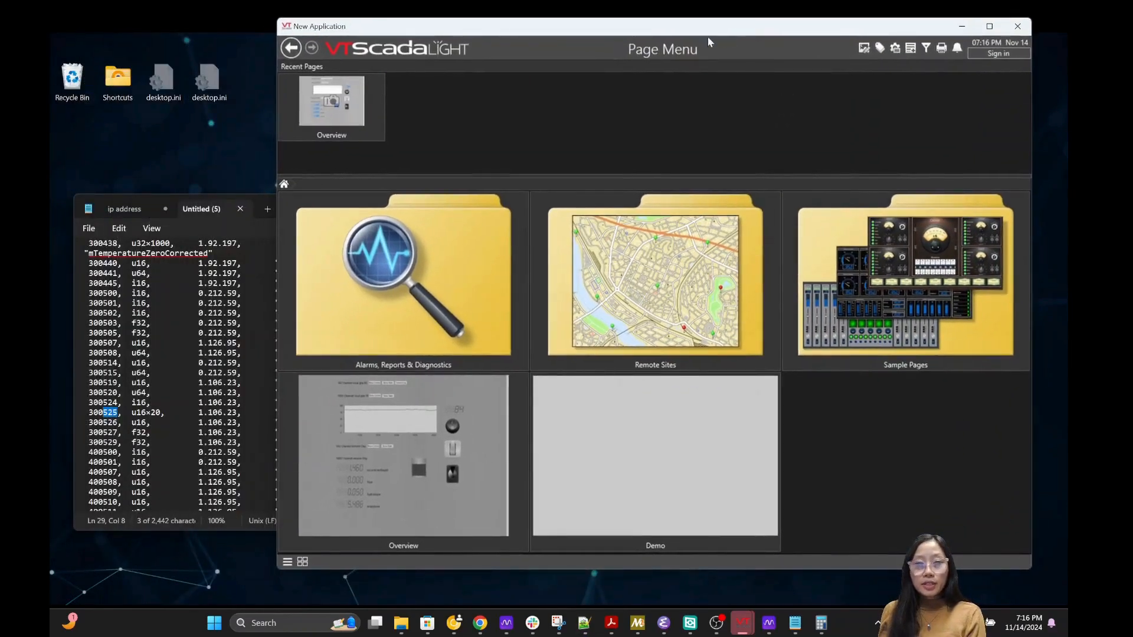
left_click(660, 465)
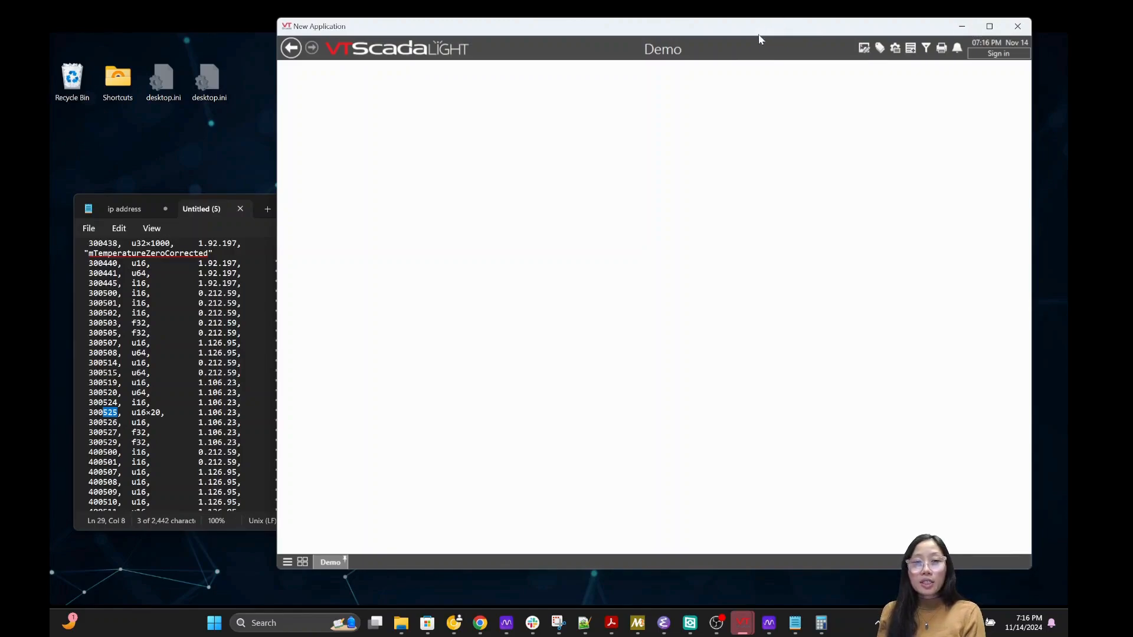
left_click(270, 200)
left_click_drag(298, 204, 277, 364)
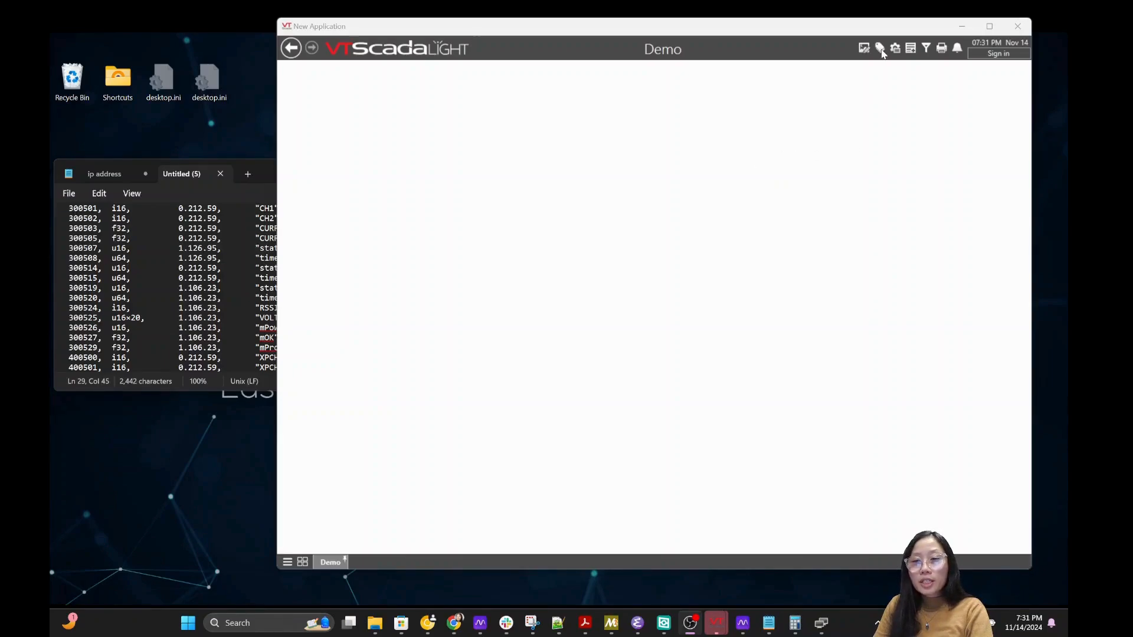
Add a Context tag at the root of the Tag Browser with the name and description "Smartrek Demo"
left_click(881, 51)
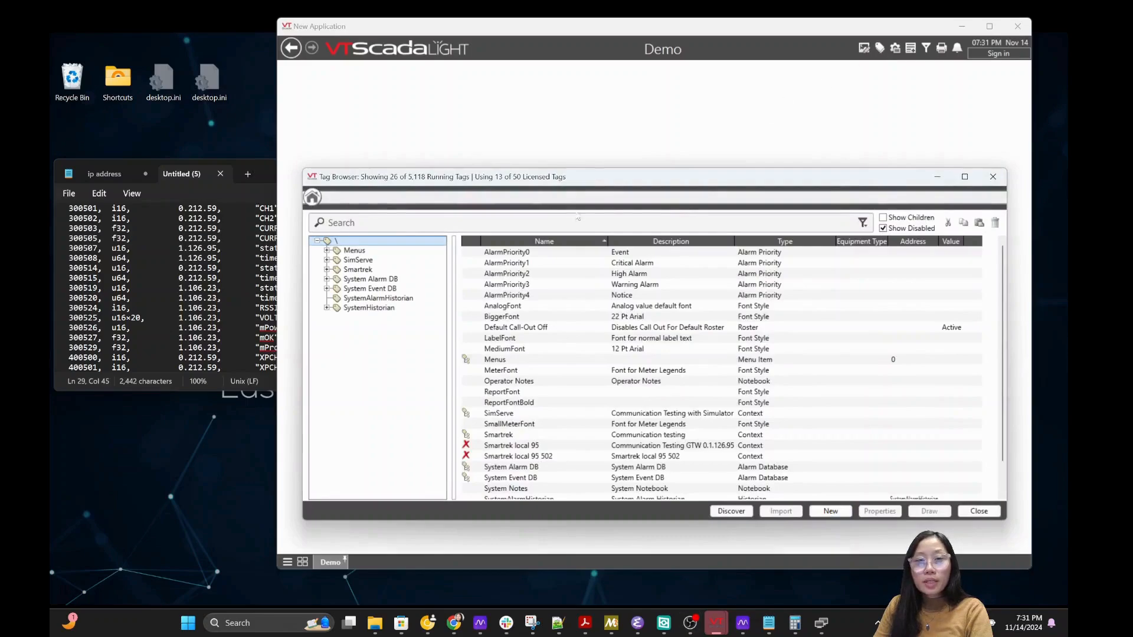
right_click(335, 242)
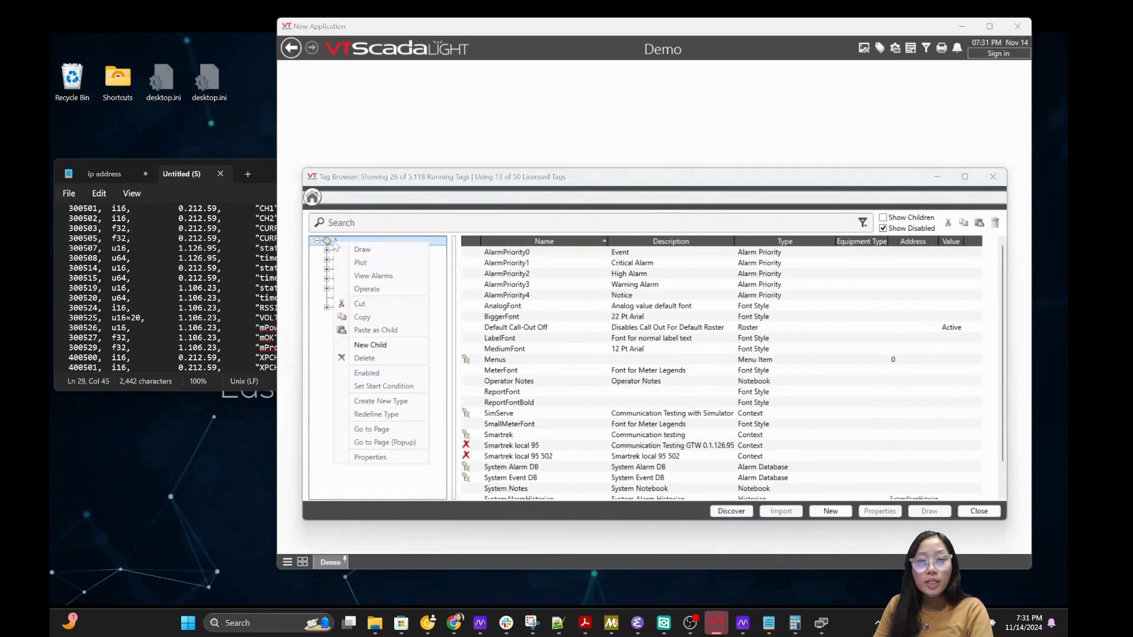
left_click(390, 345)
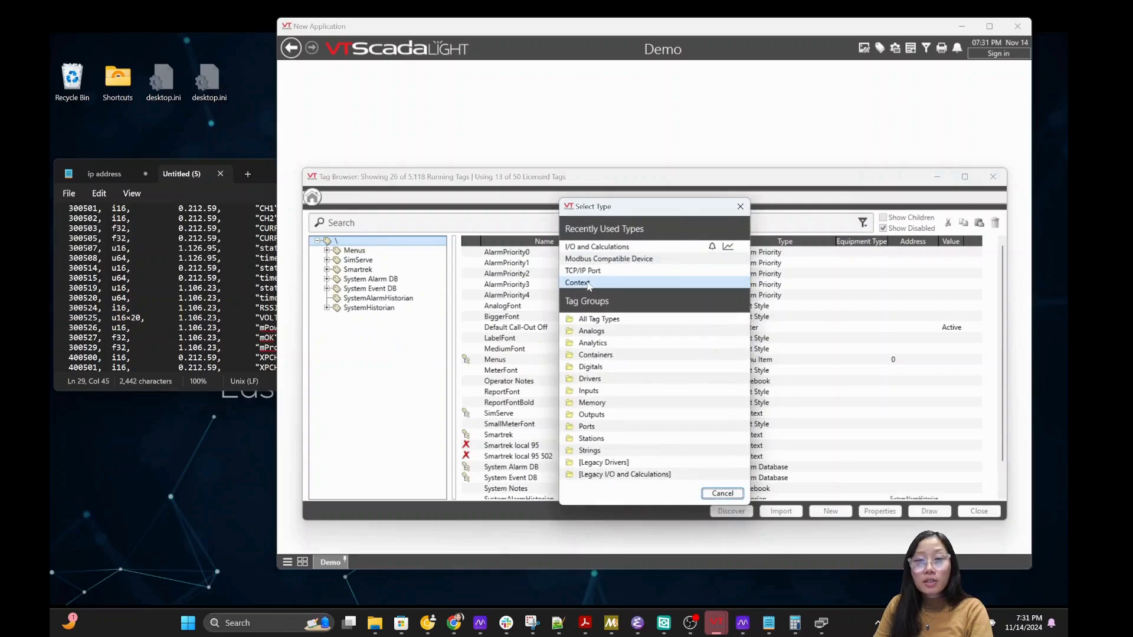
left_click(584, 283)
type("Smartrek Demo")
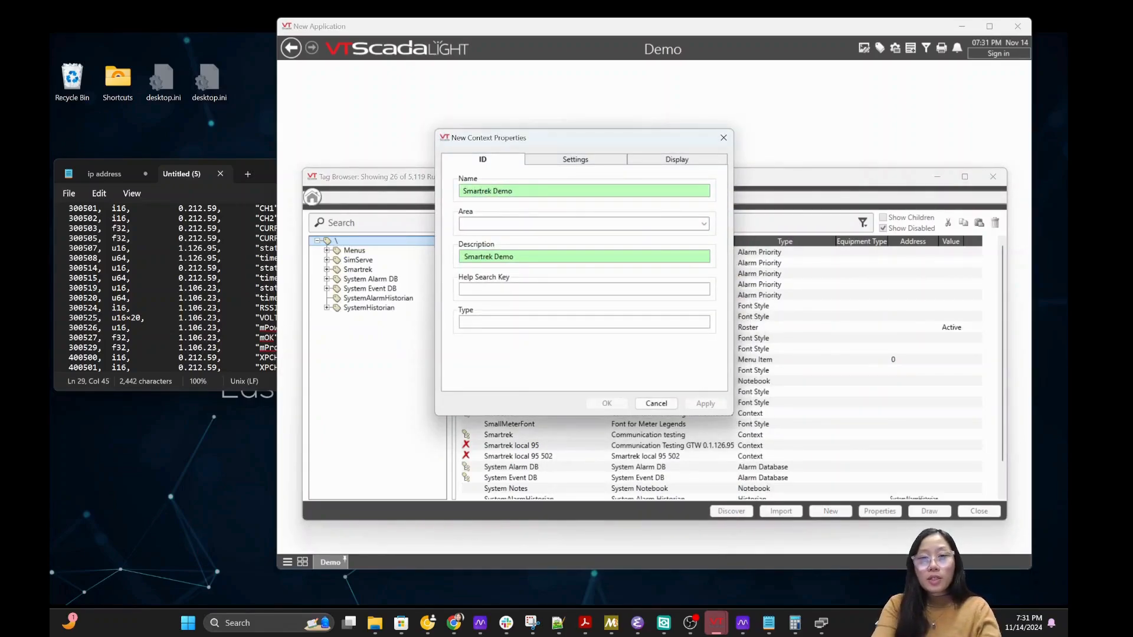
left_click(537, 256)
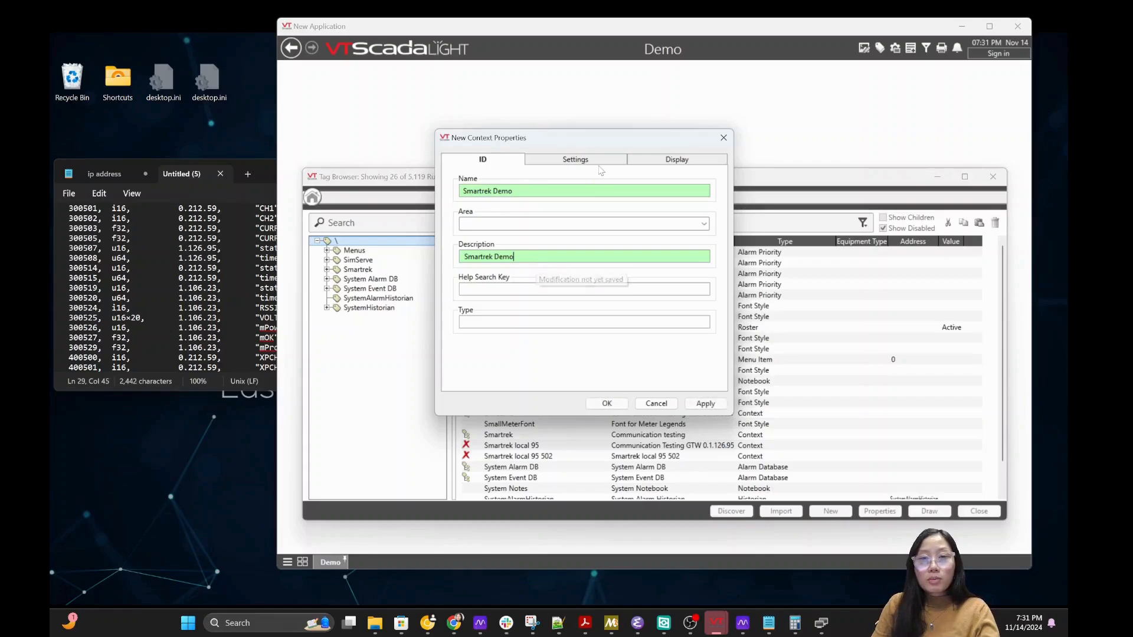
left_click(607, 403)
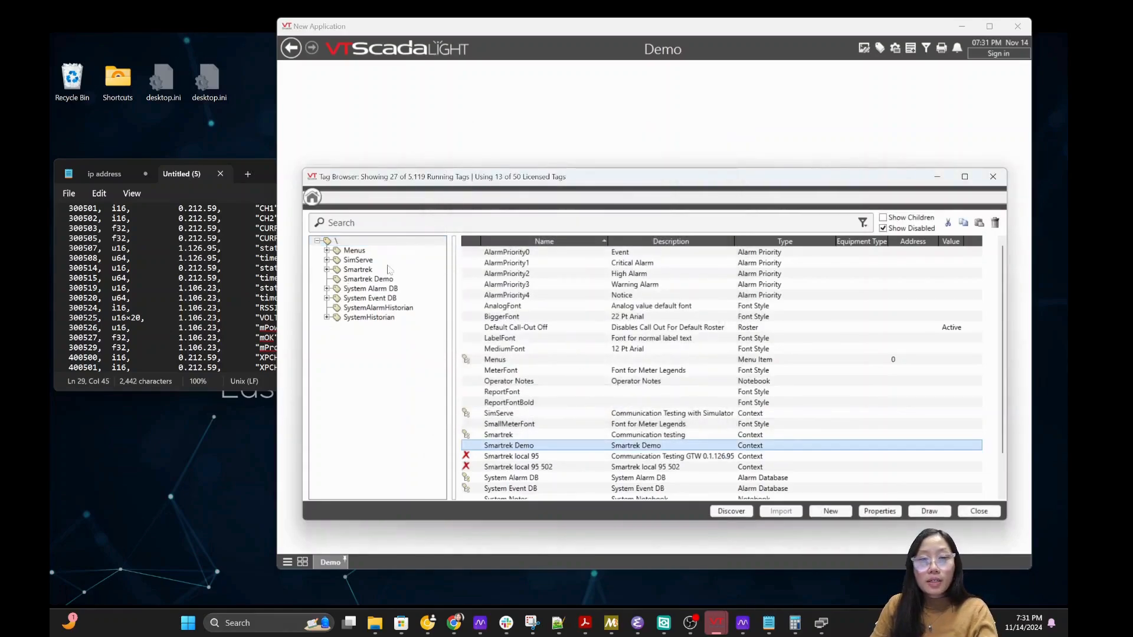
Create a TCP/IP Port tag as a child of Smartrek Demo, with the name and description "port"
left_click(369, 279)
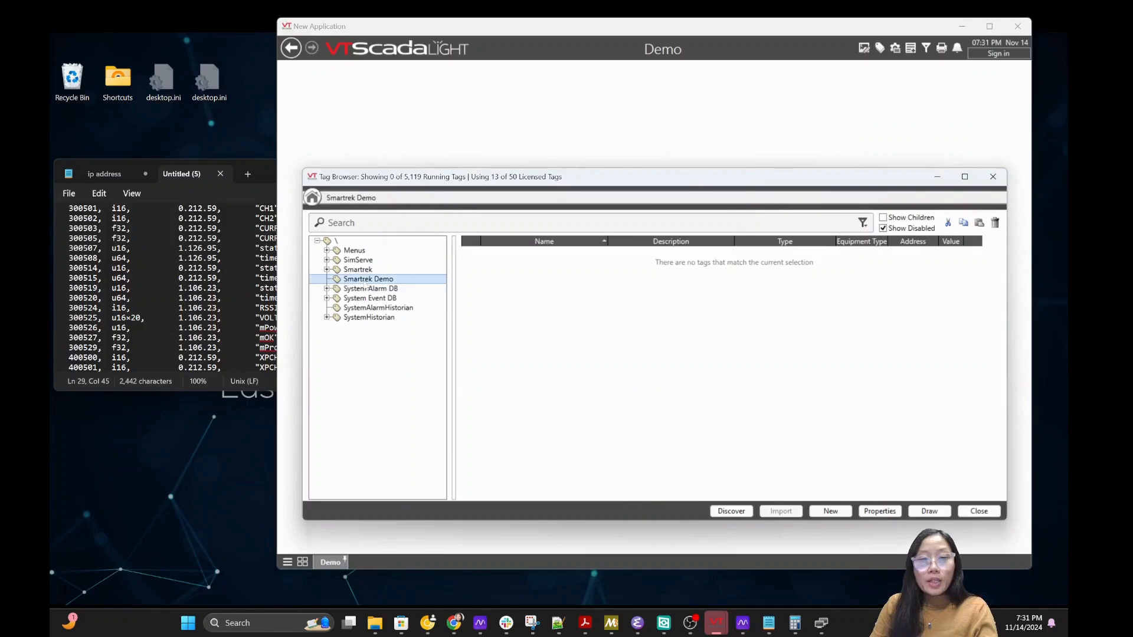
right_click(370, 280)
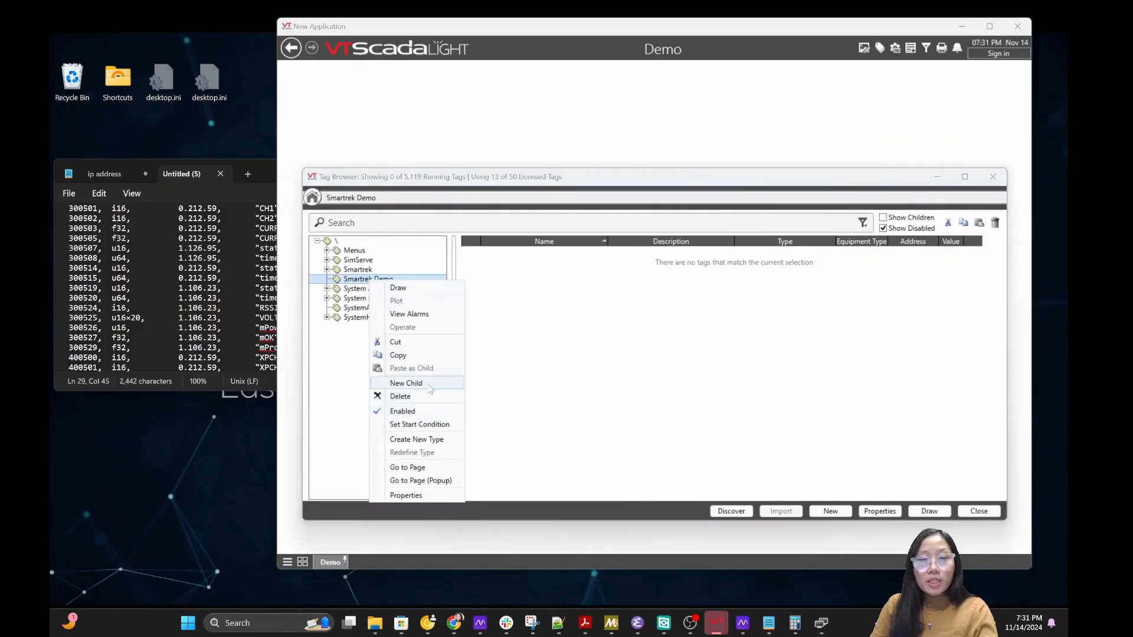
left_click(406, 384)
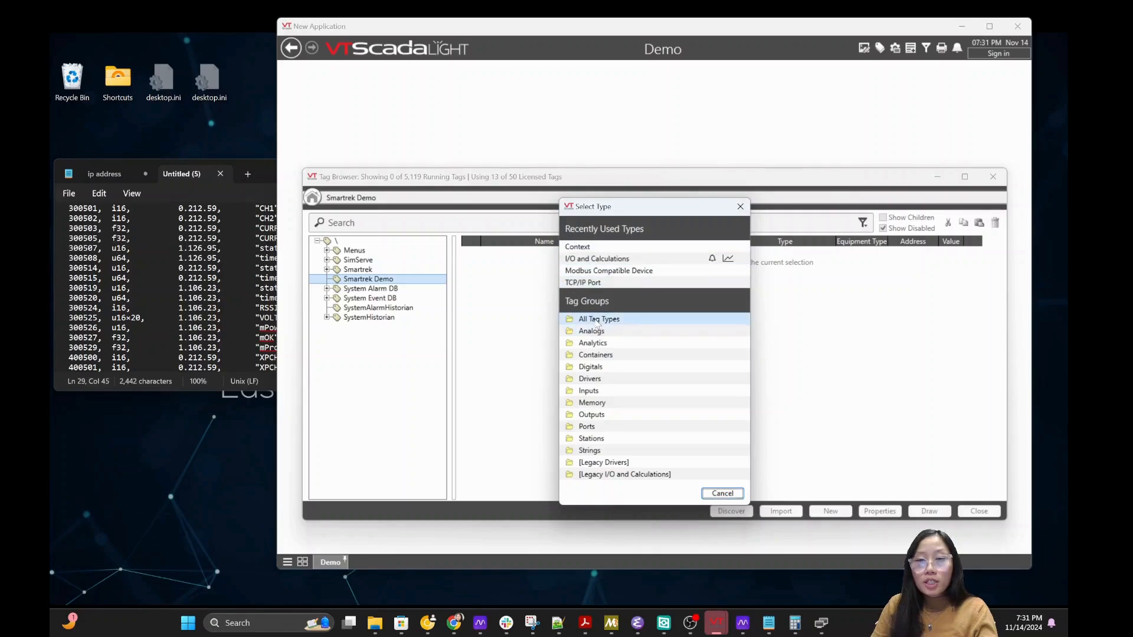
left_click(655, 320)
left_click_drag(747, 248, 742, 448)
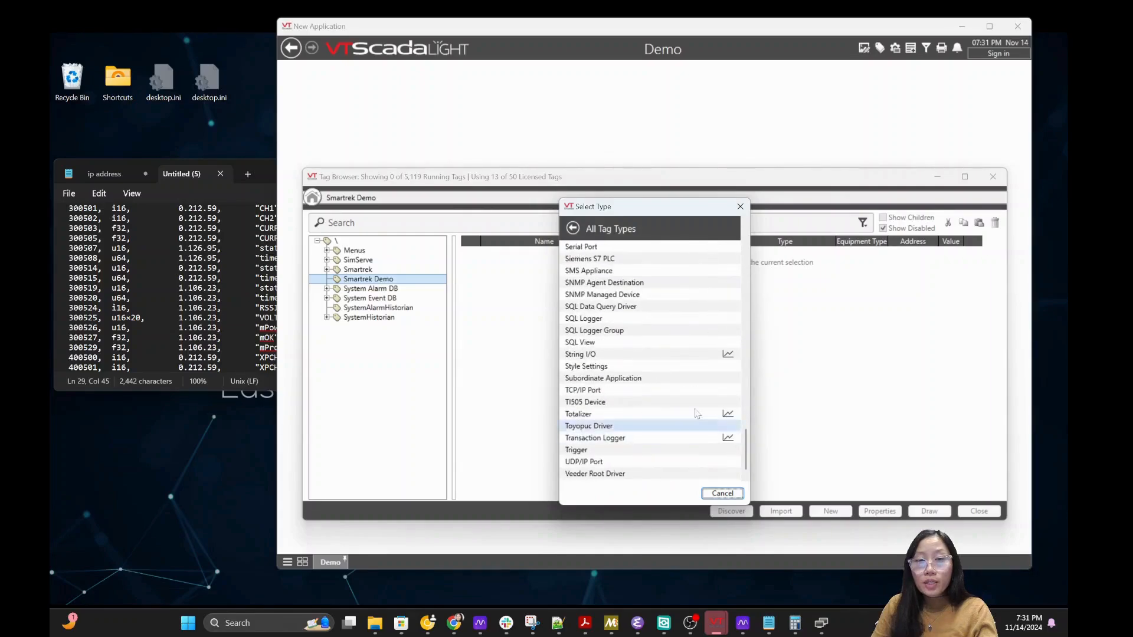
left_click(578, 392)
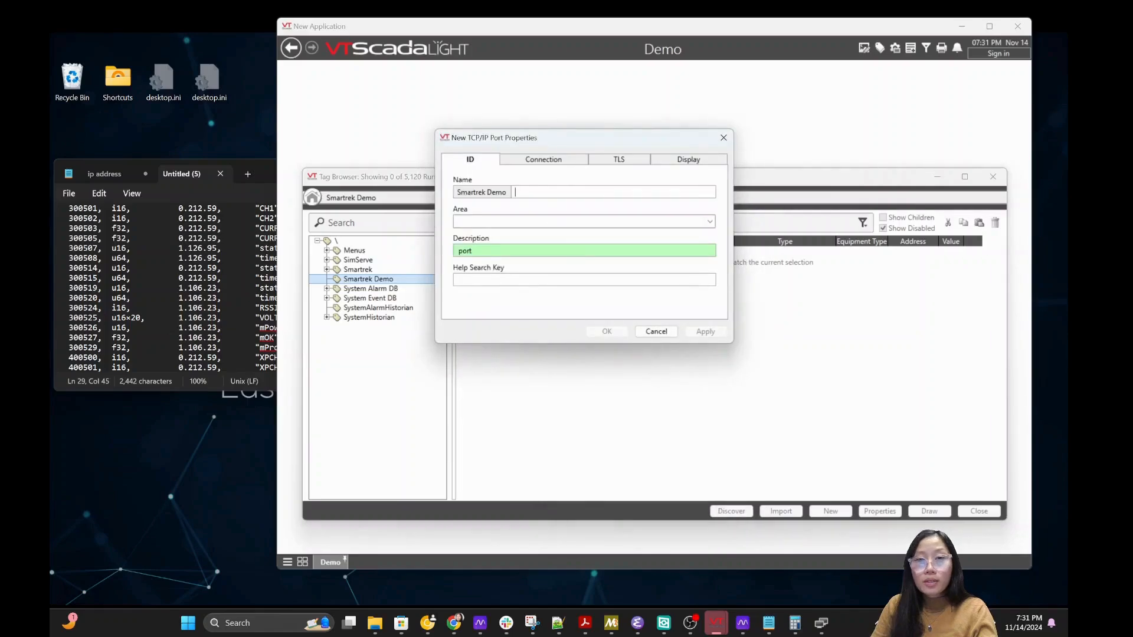
type("port")
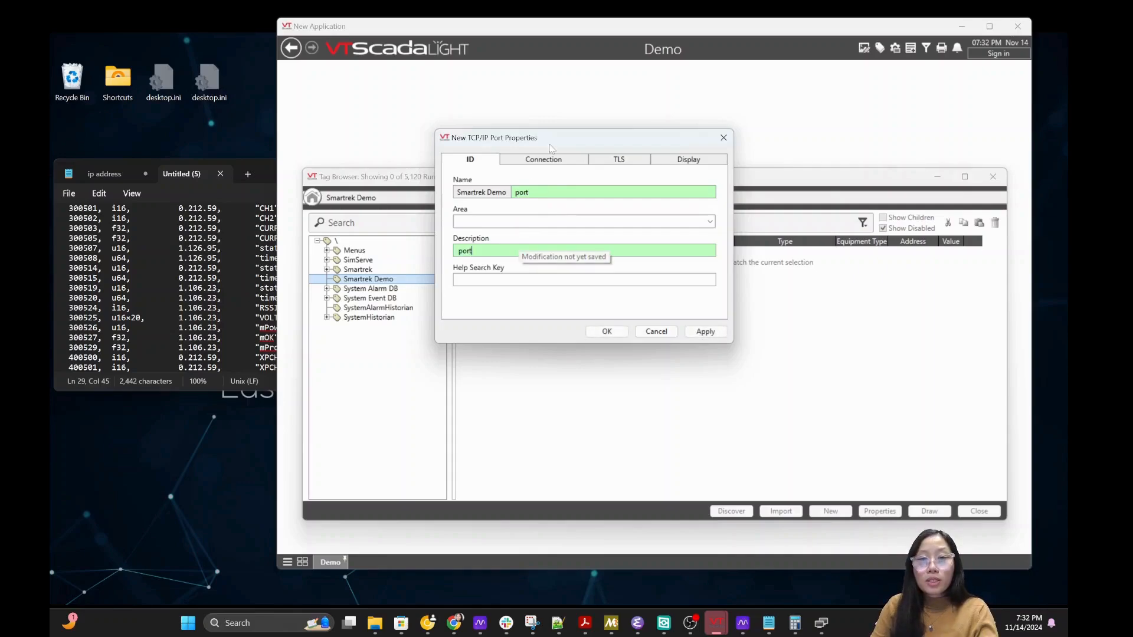
Check that the port tag's connection uses address 192.168.0.145 and port number 502, and save the tag
left_click(547, 160)
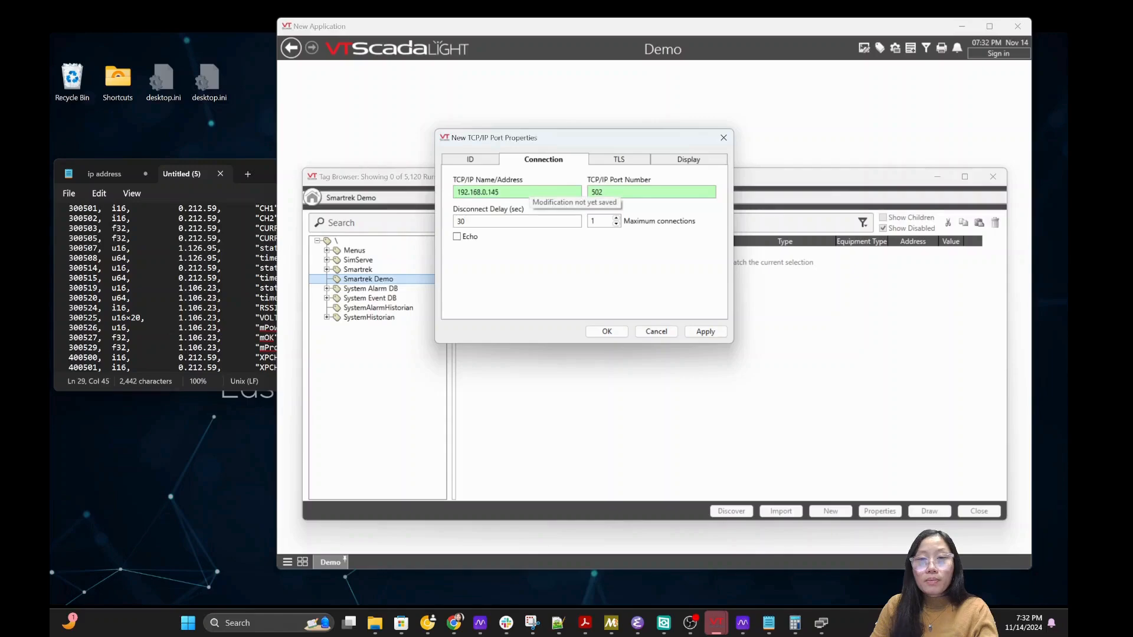
left_click(511, 193)
double_click(527, 194)
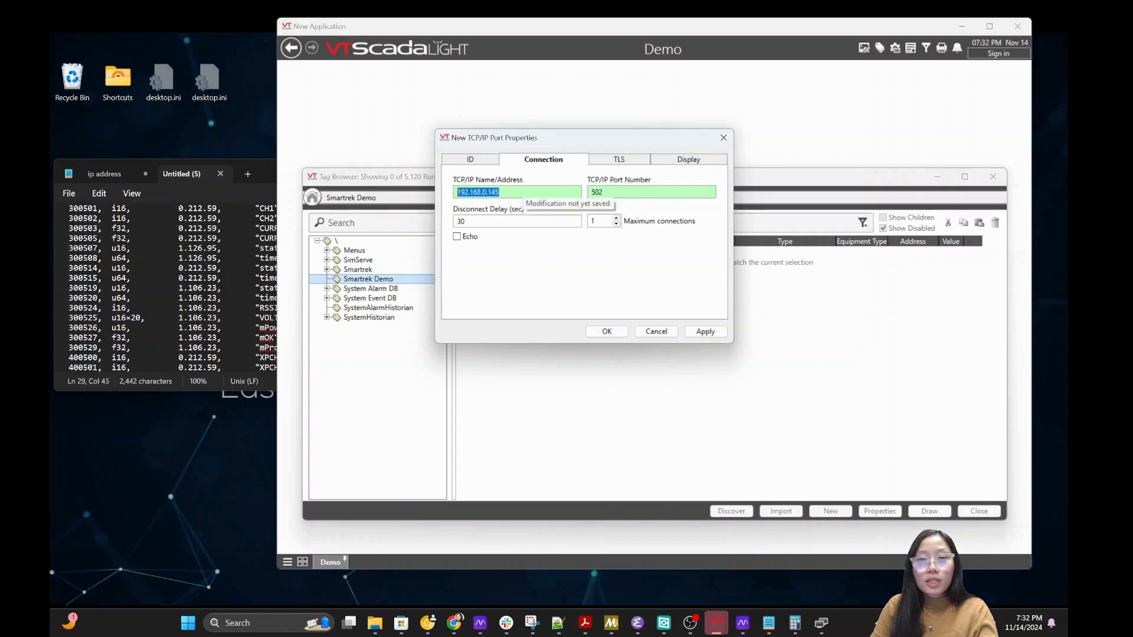
left_click(469, 192)
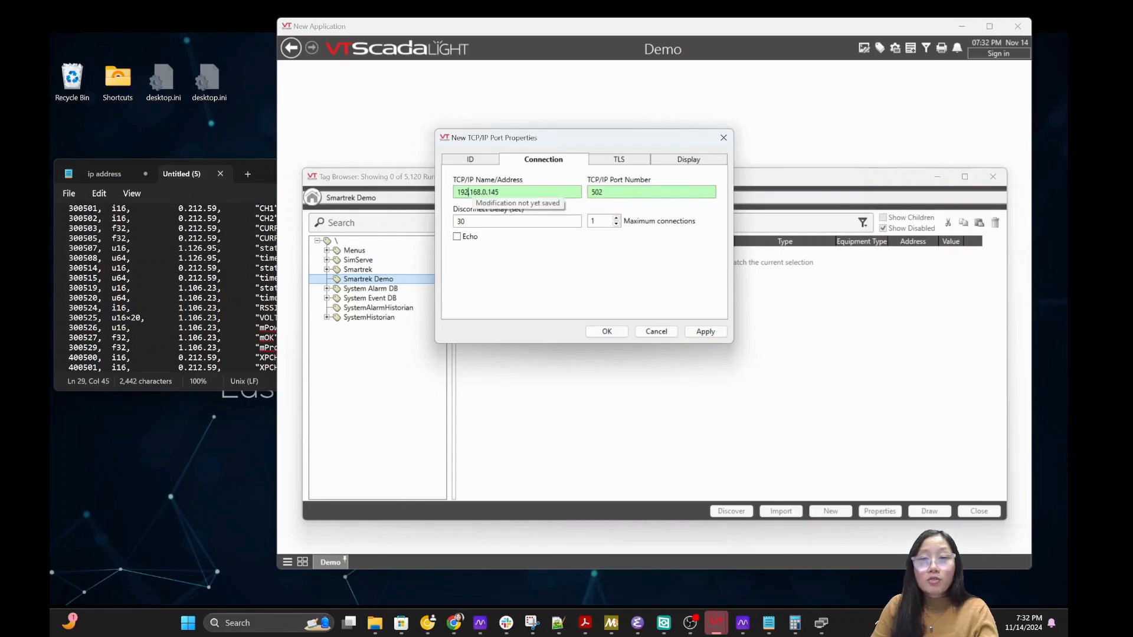
left_click_drag(499, 193, 460, 193)
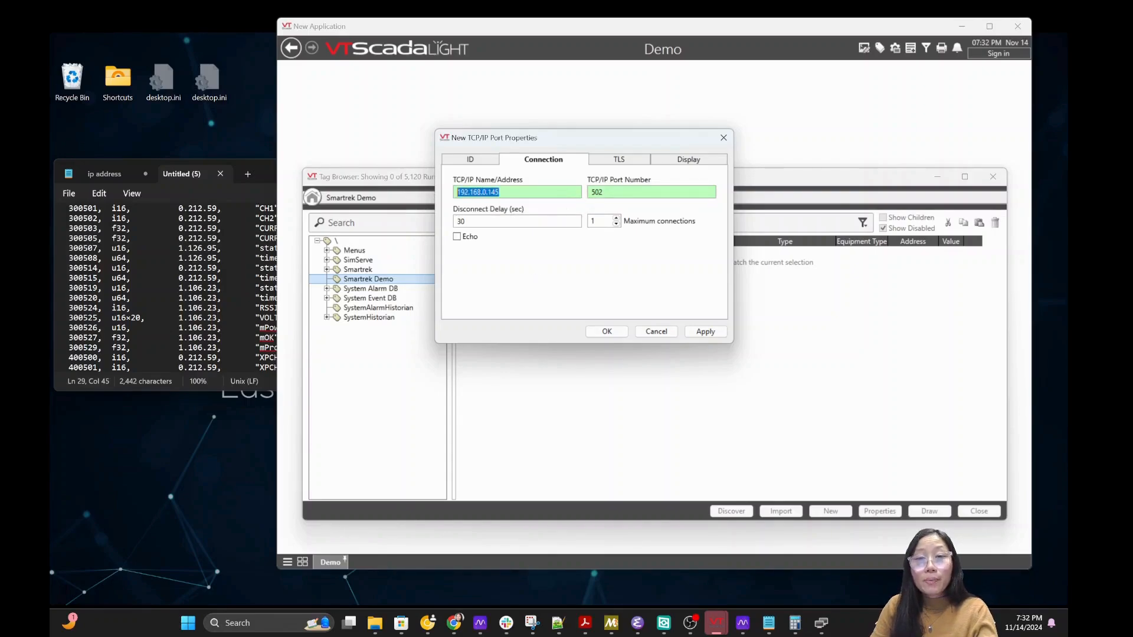
left_click(646, 196)
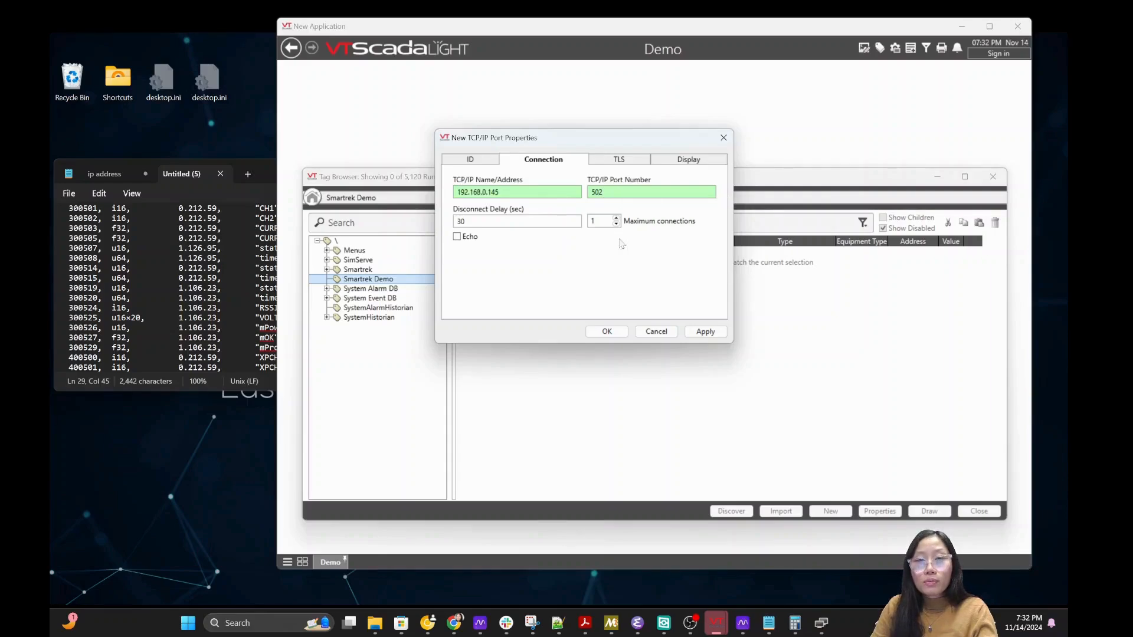
left_click(607, 331)
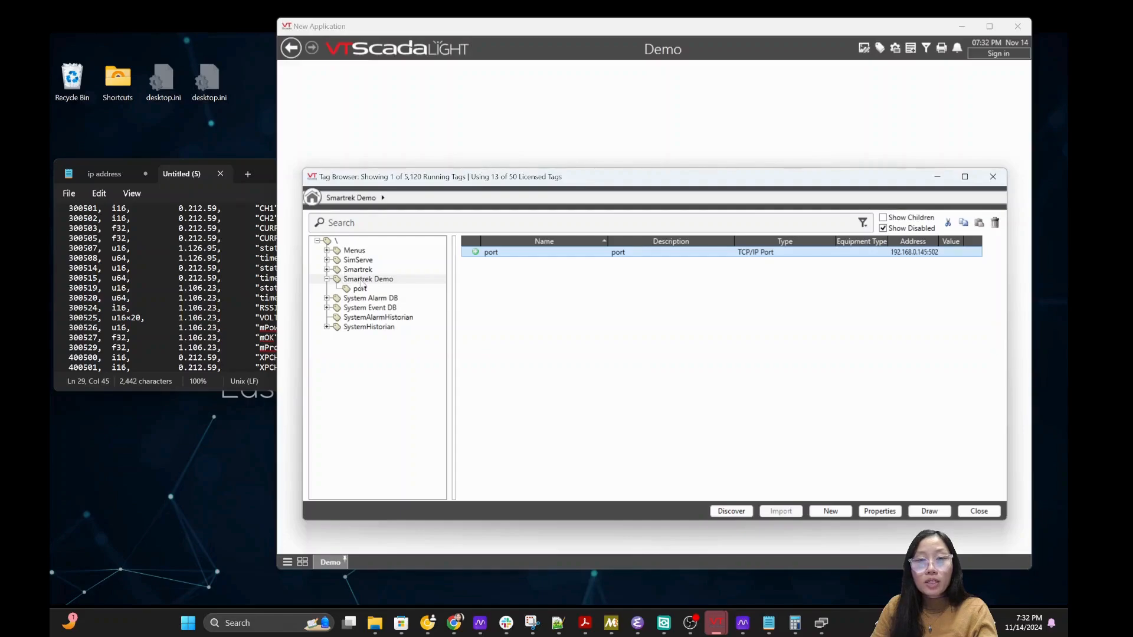
Create a Modbus Compatible Device tag as a child of Smartrek Demo, named "Driver" with the description "Modbus Driver"
right_click(361, 285)
left_click(417, 386)
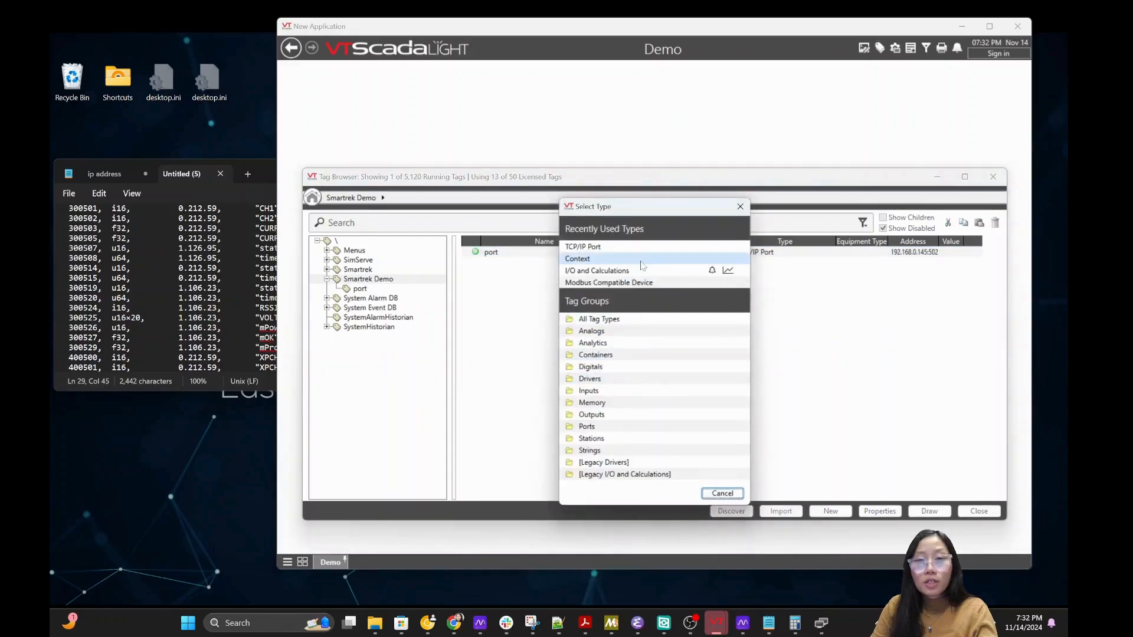
left_click(648, 319)
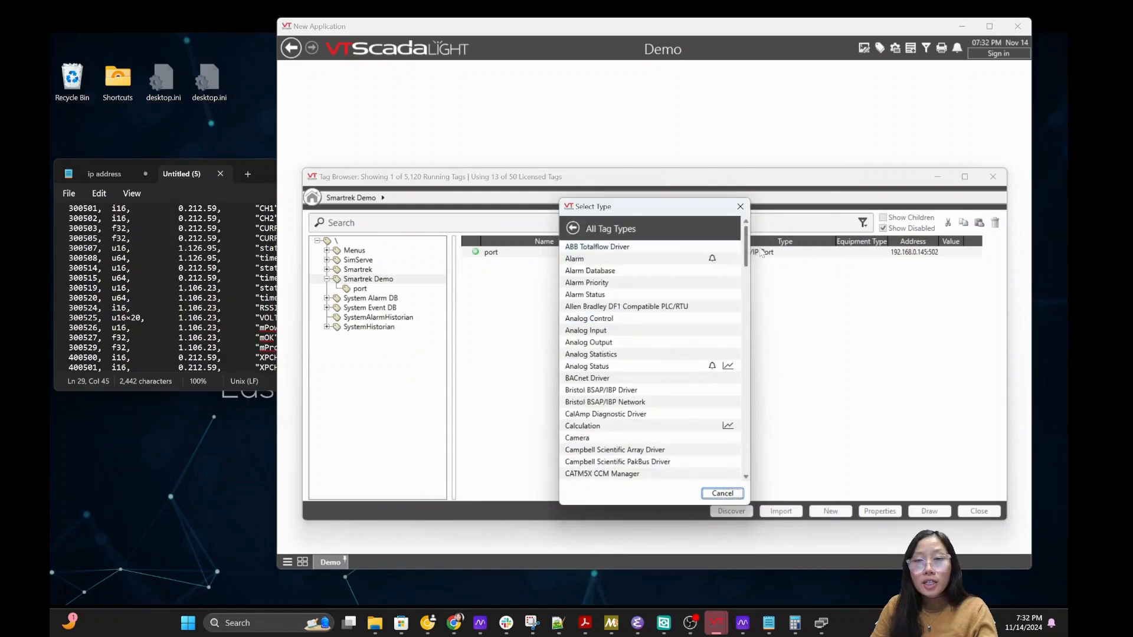
left_click_drag(746, 245, 748, 359)
left_click(608, 294)
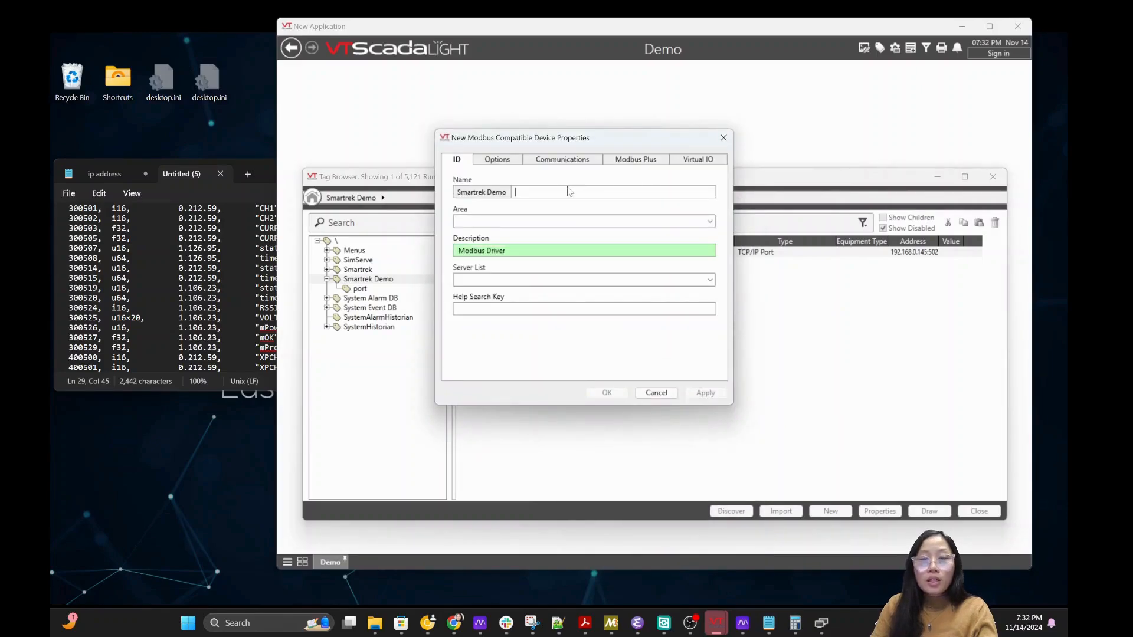
type("Driver")
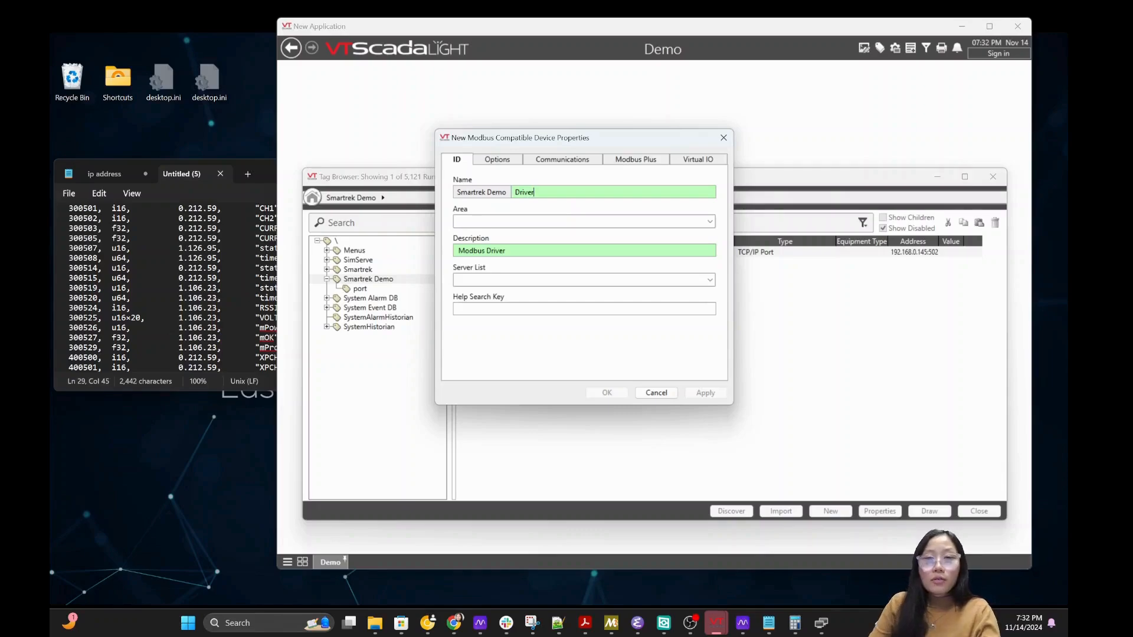
Keep Open Modbus TCP as the Driver's comm channel, assign Smartrek Demo's port tag as its port, and save it
left_click(499, 166)
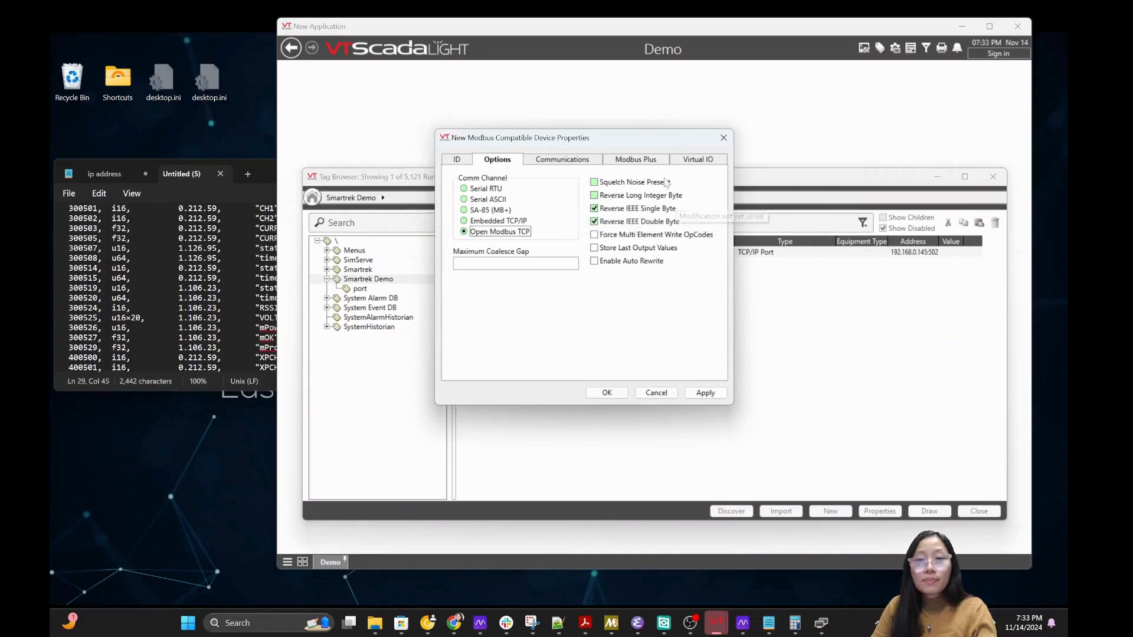
left_click(573, 161)
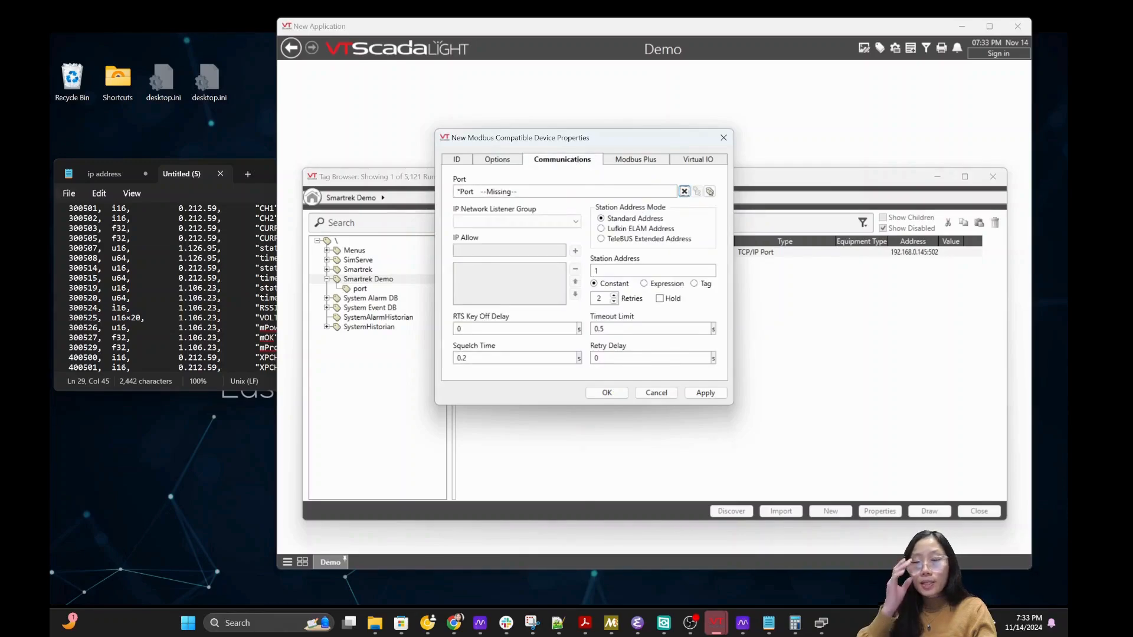
left_click(710, 191)
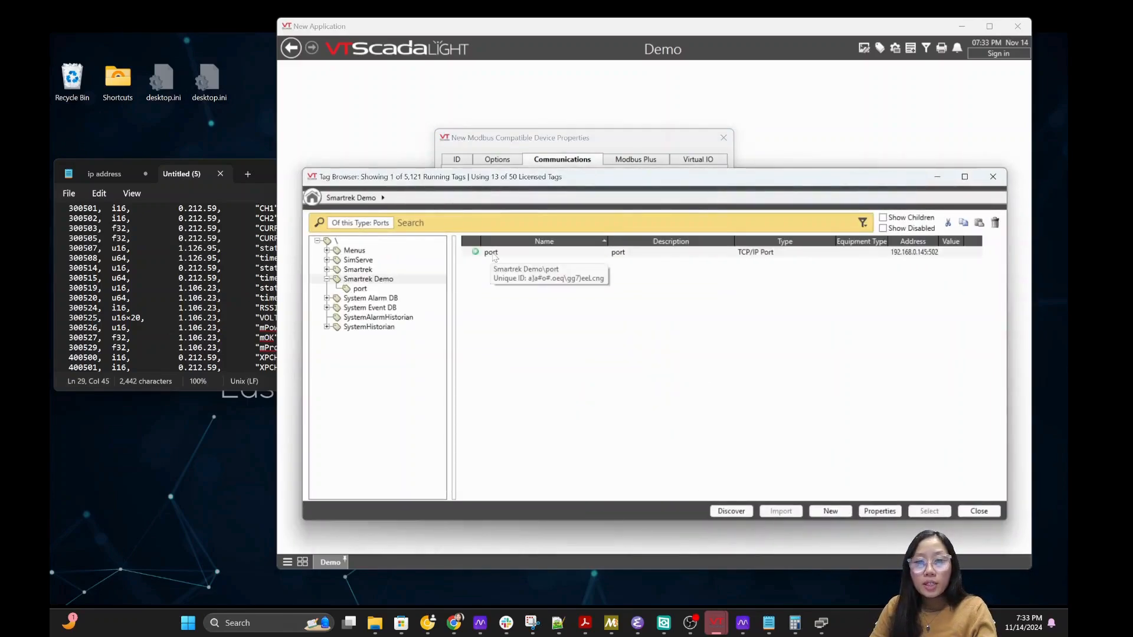
left_click(473, 253)
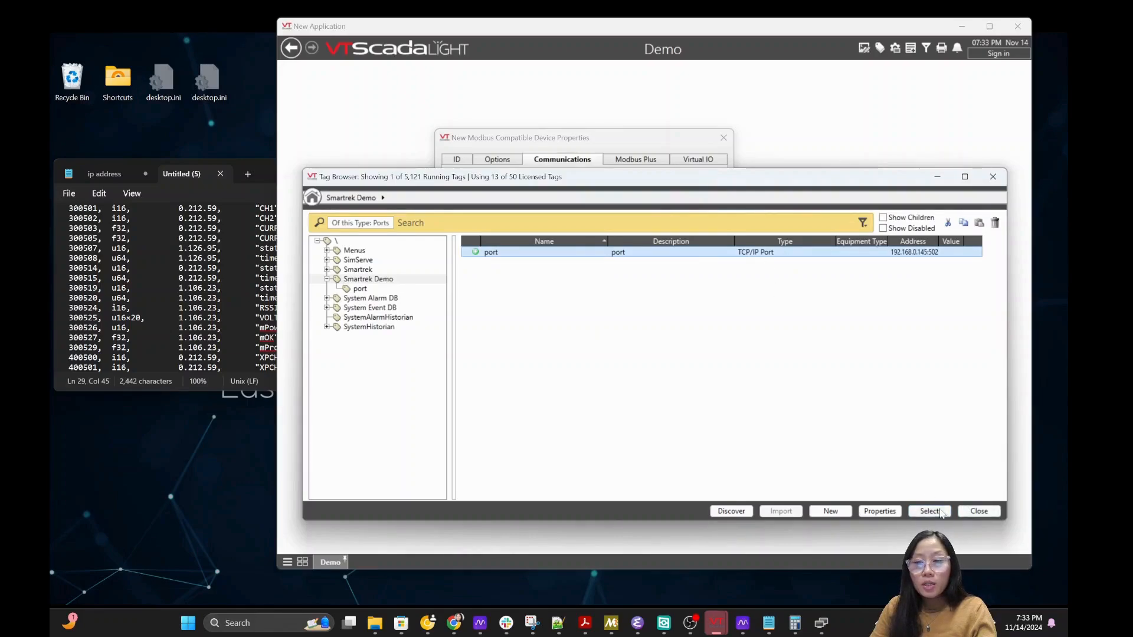
left_click(930, 511)
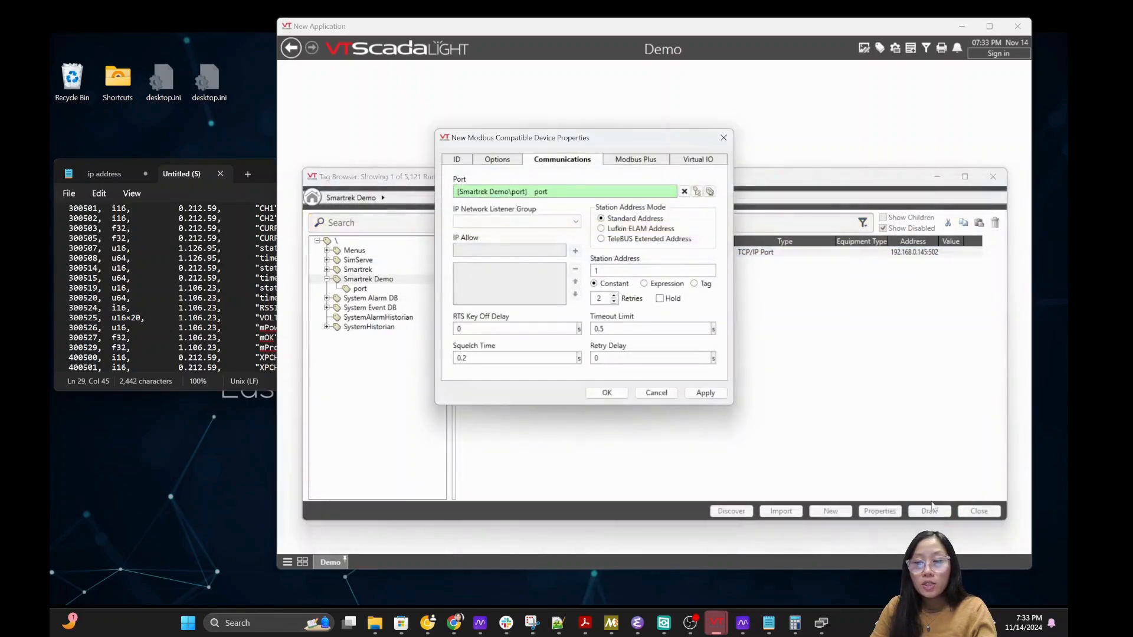
left_click(608, 394)
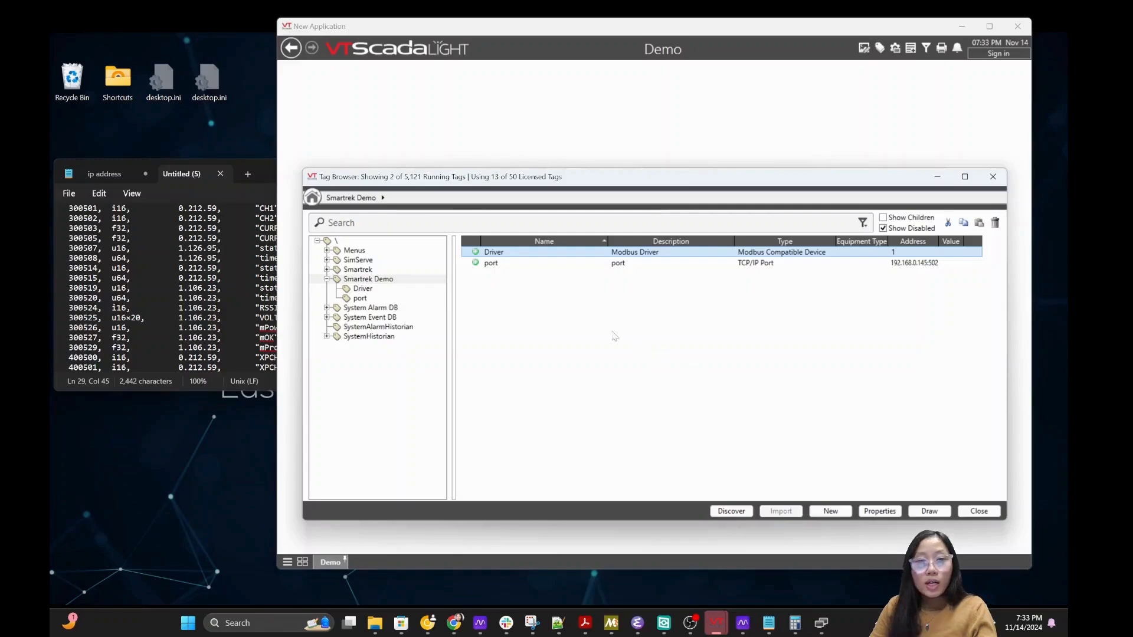
Start another child tag under Smartrek Demo and check the VOLTAGE row's register address and data type in Notepad
right_click(383, 286)
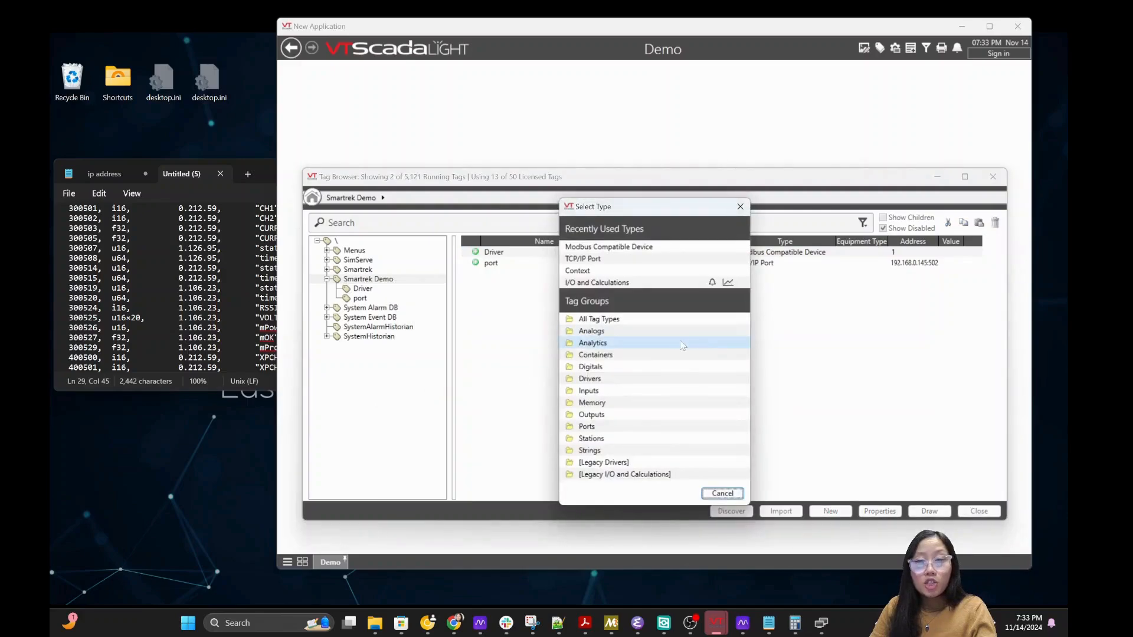
left_click(260, 171)
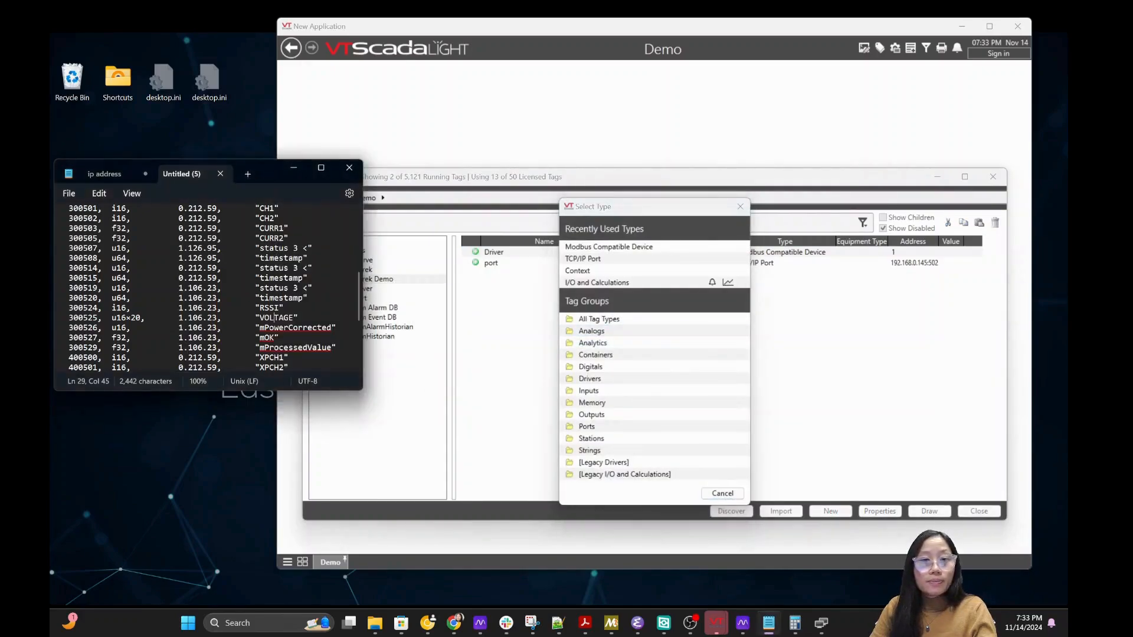
left_click(98, 317)
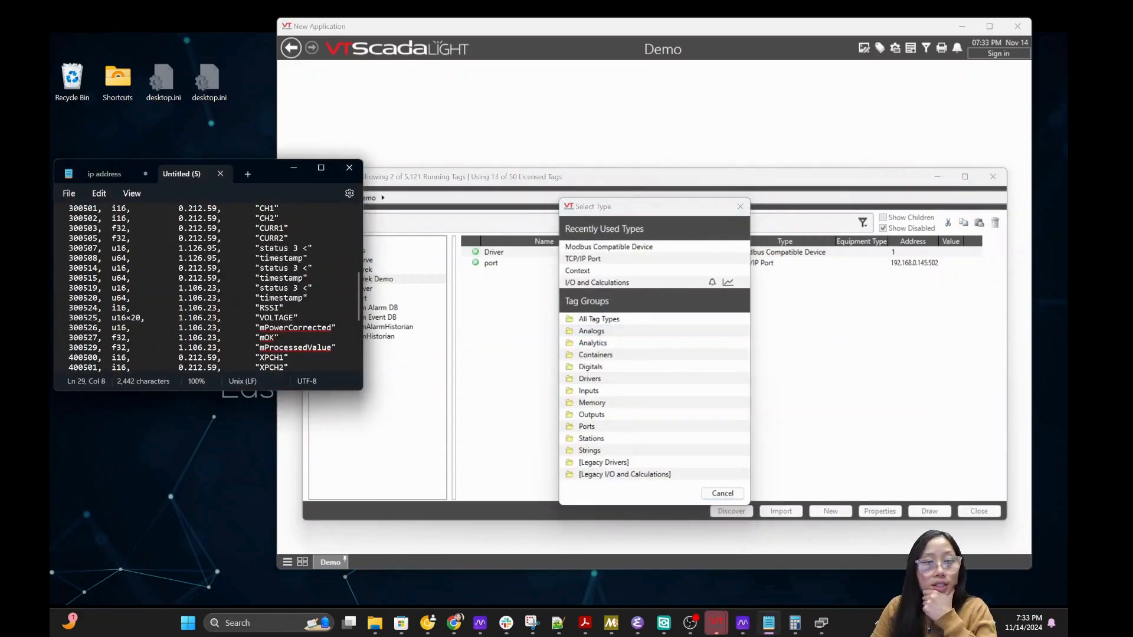
left_click_drag(299, 317, 54, 316)
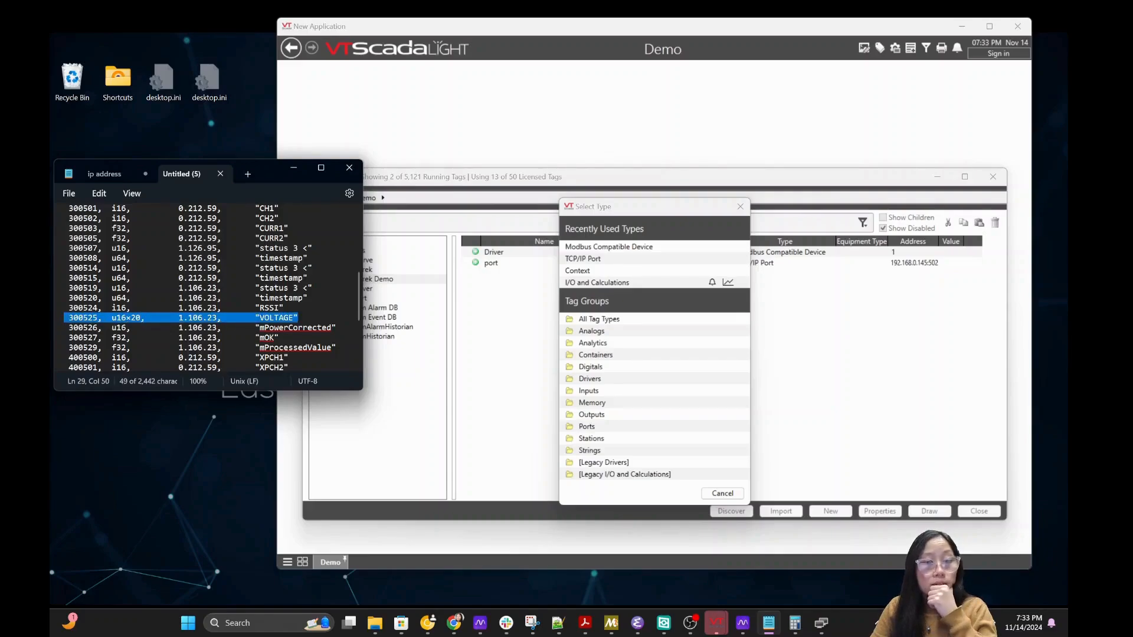
left_click(98, 320)
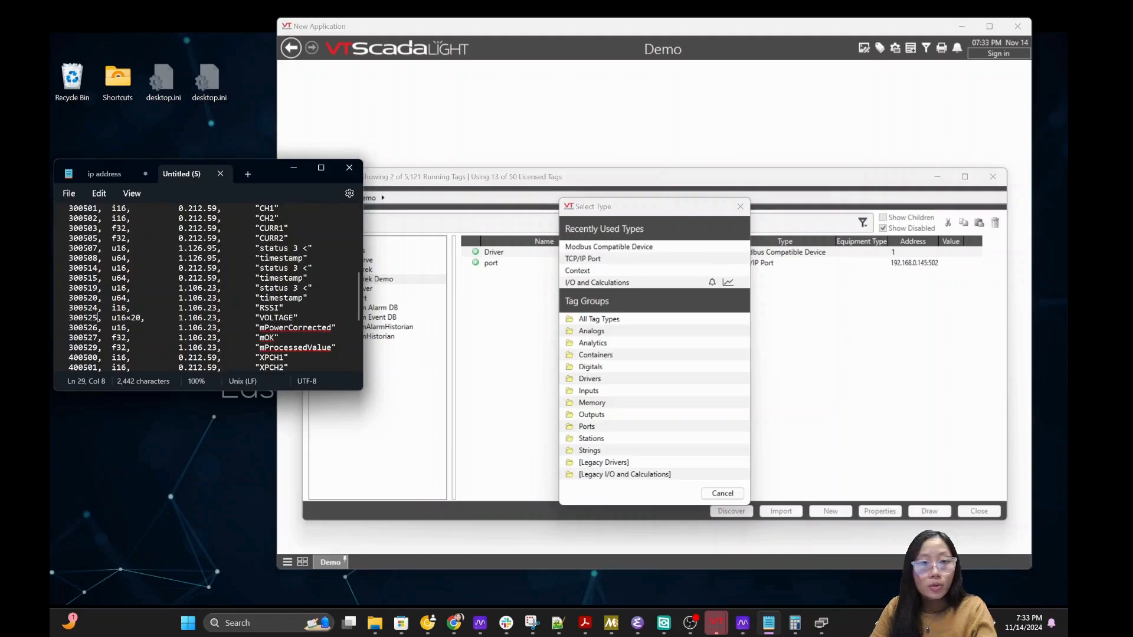
Choose the analog I/O and Calculations type and name the tag "tag1", keeping the description "1.106.23 Voltage"
left_click(597, 331)
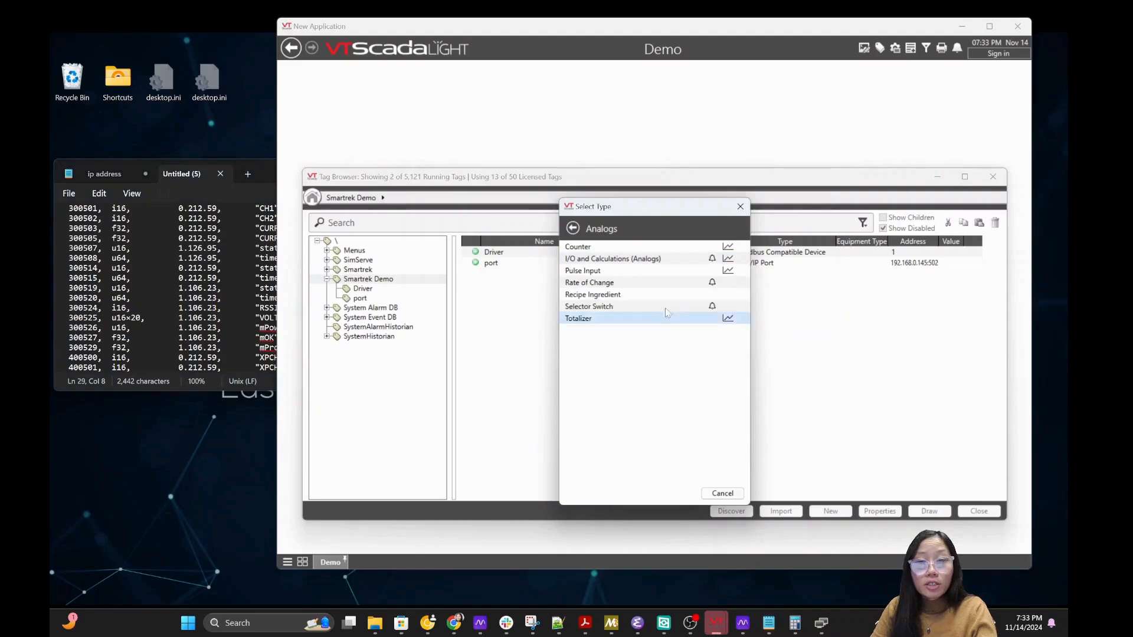
left_click(575, 263)
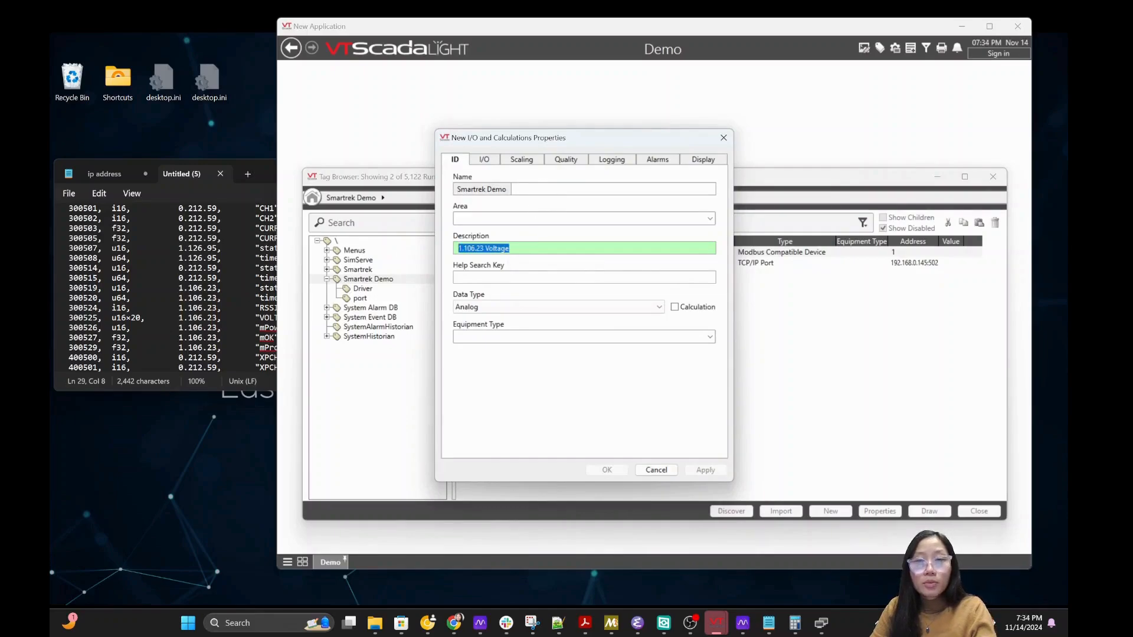
left_click(549, 189)
type("tag1")
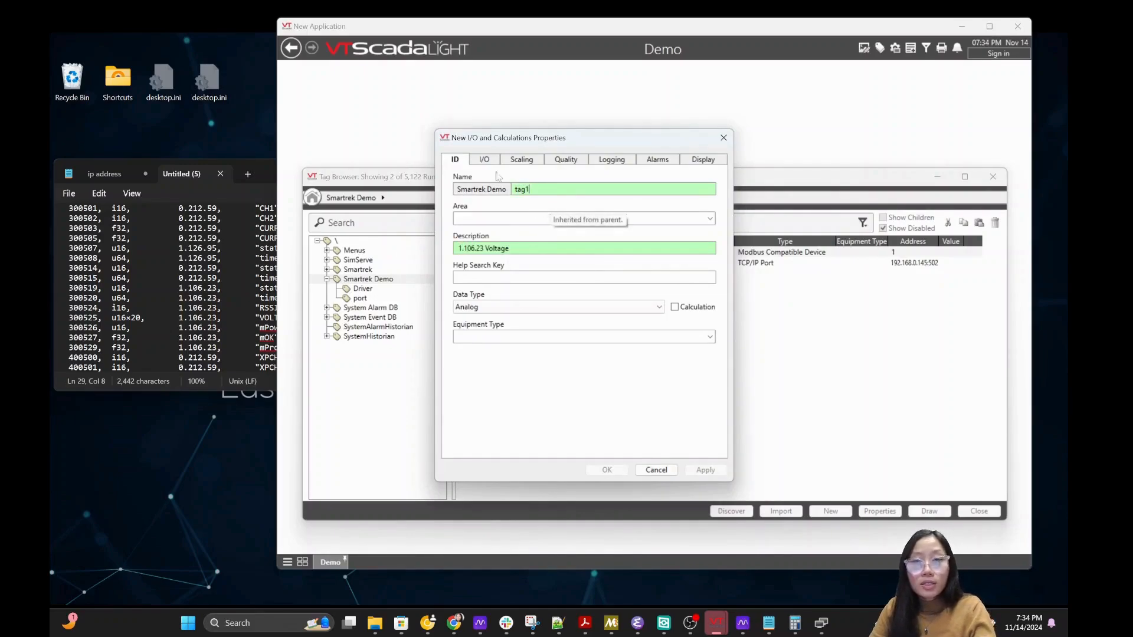
Assign Smartrek Demo's Modbus Driver tag as the I/O device of tag1
left_click(489, 162)
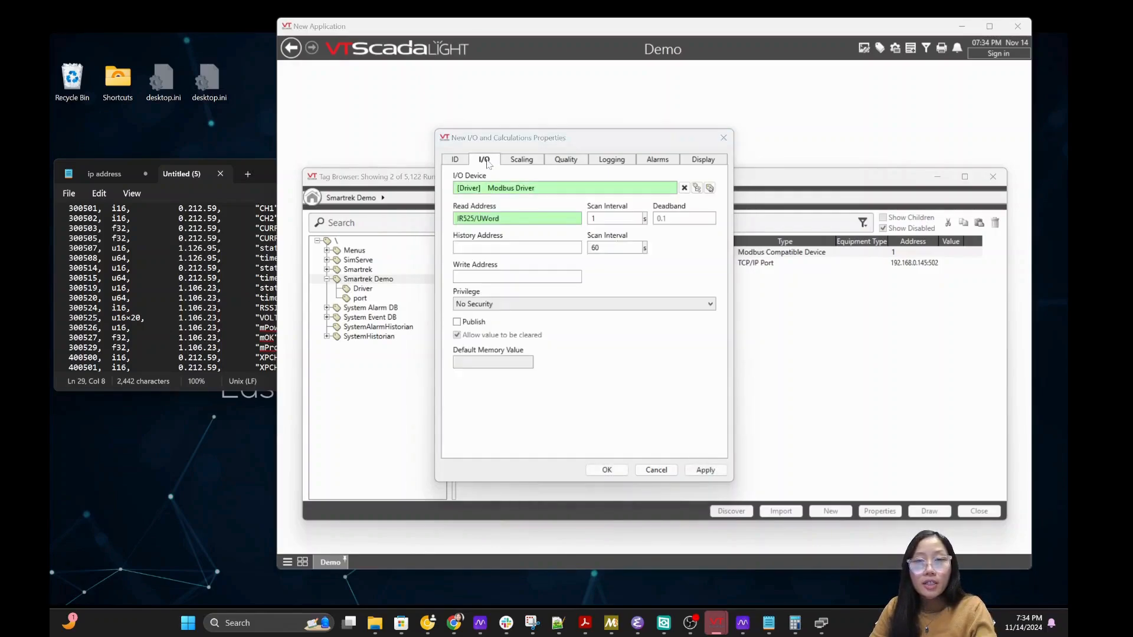
left_click(710, 188)
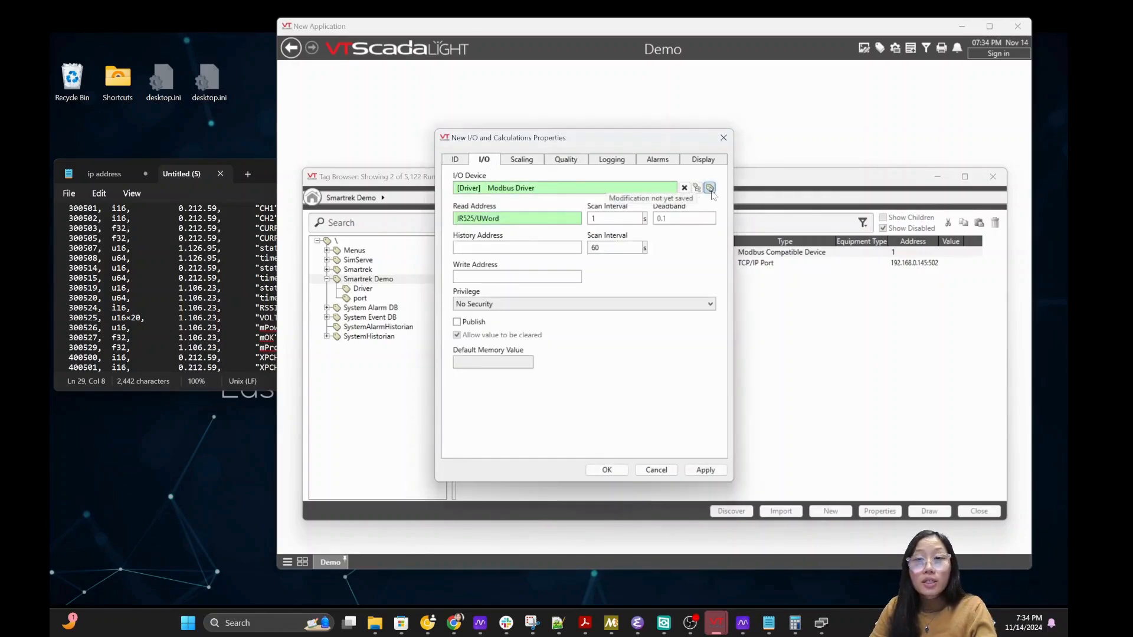
left_click(623, 252)
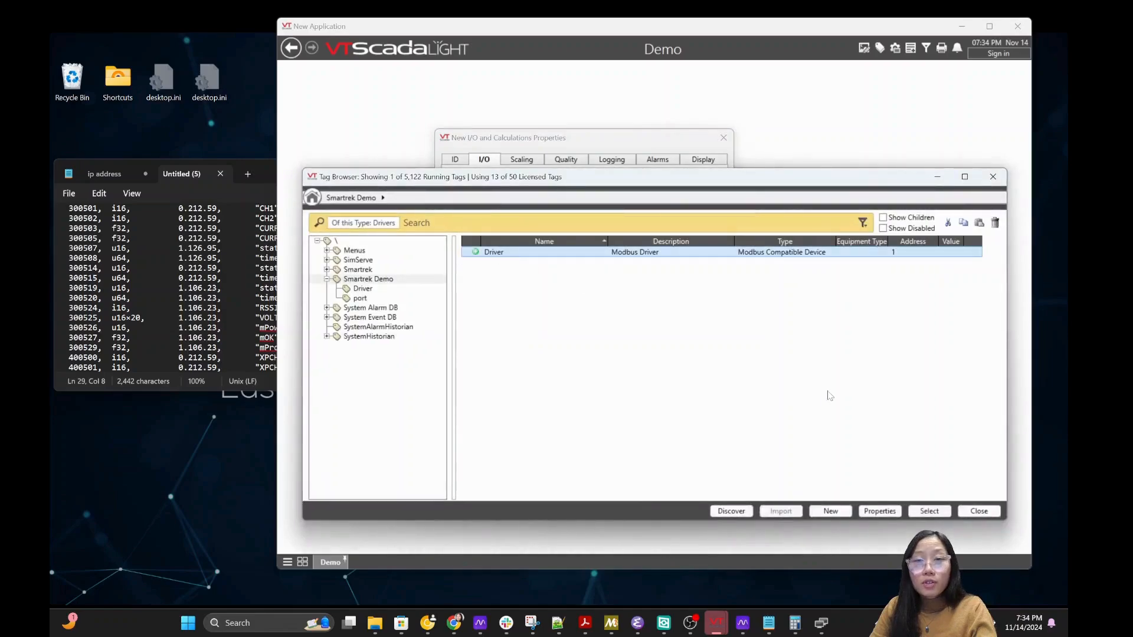
left_click(929, 511)
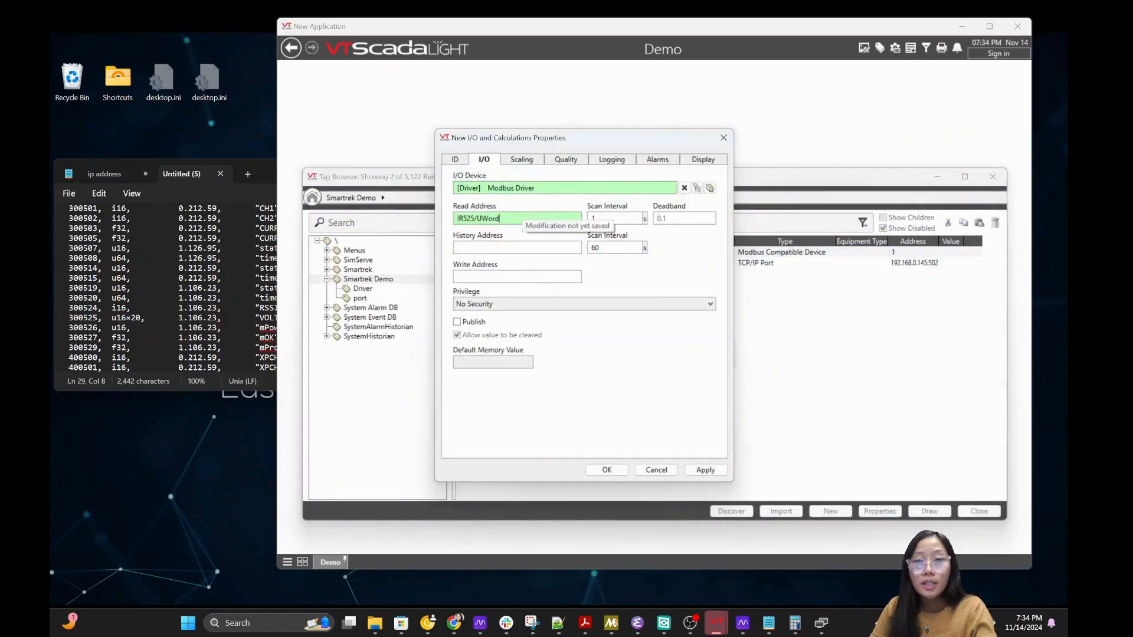
Clear tag1's read address and look up the register-type prefixes on the browser's Modbus Compatible Device I/O Addressing help page
left_click_drag(500, 218, 454, 218)
key("BackSpace")
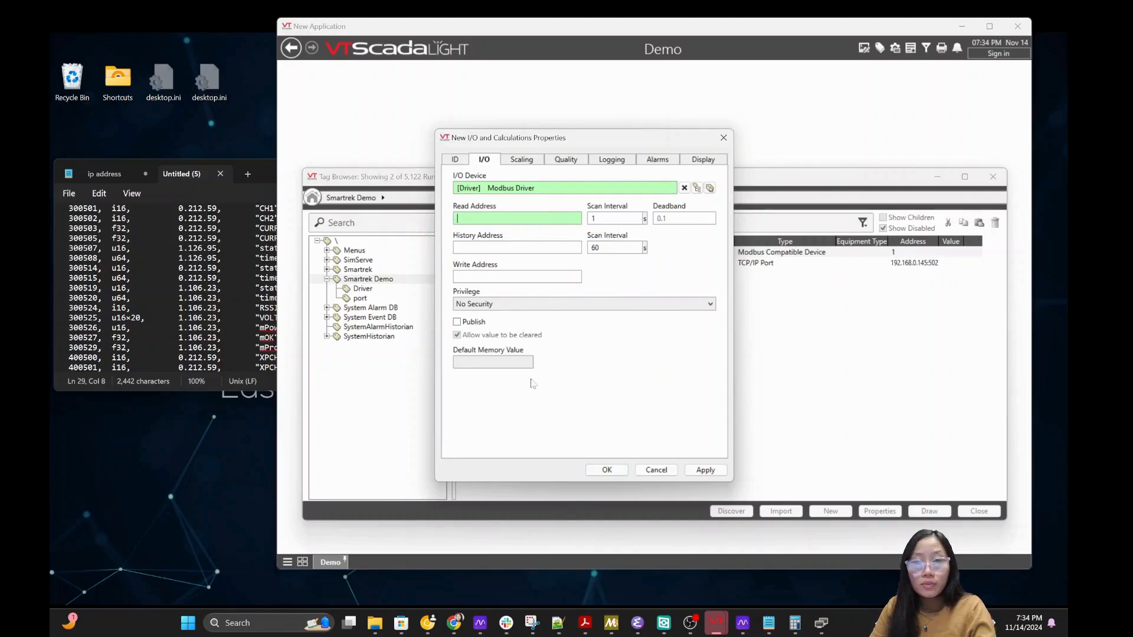
mouse_move(456, 620)
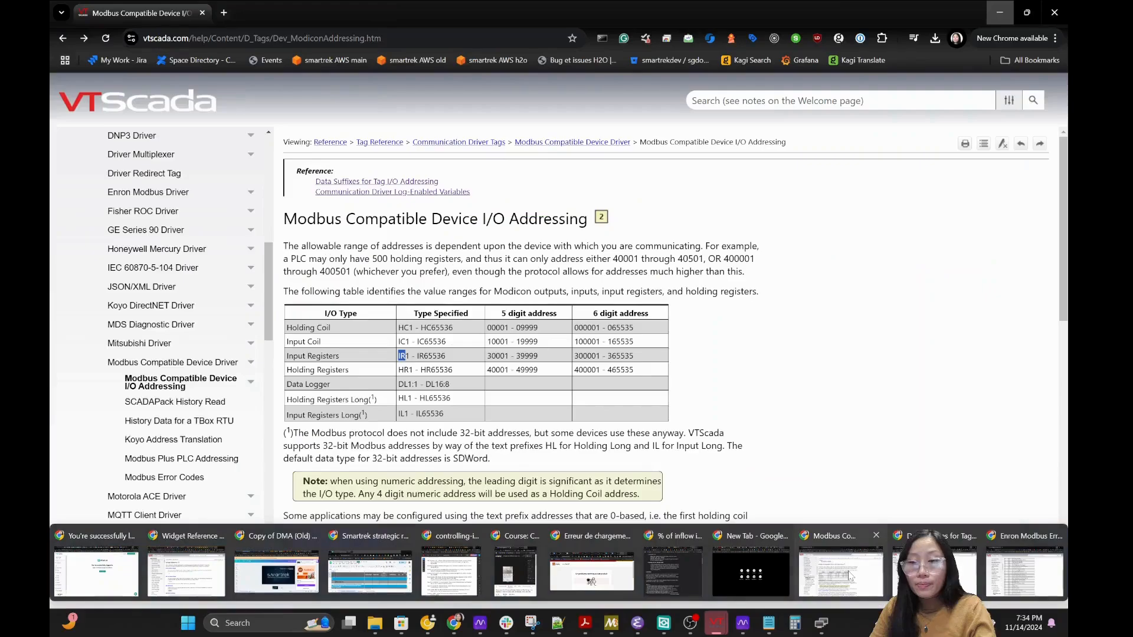
left_click(850, 575)
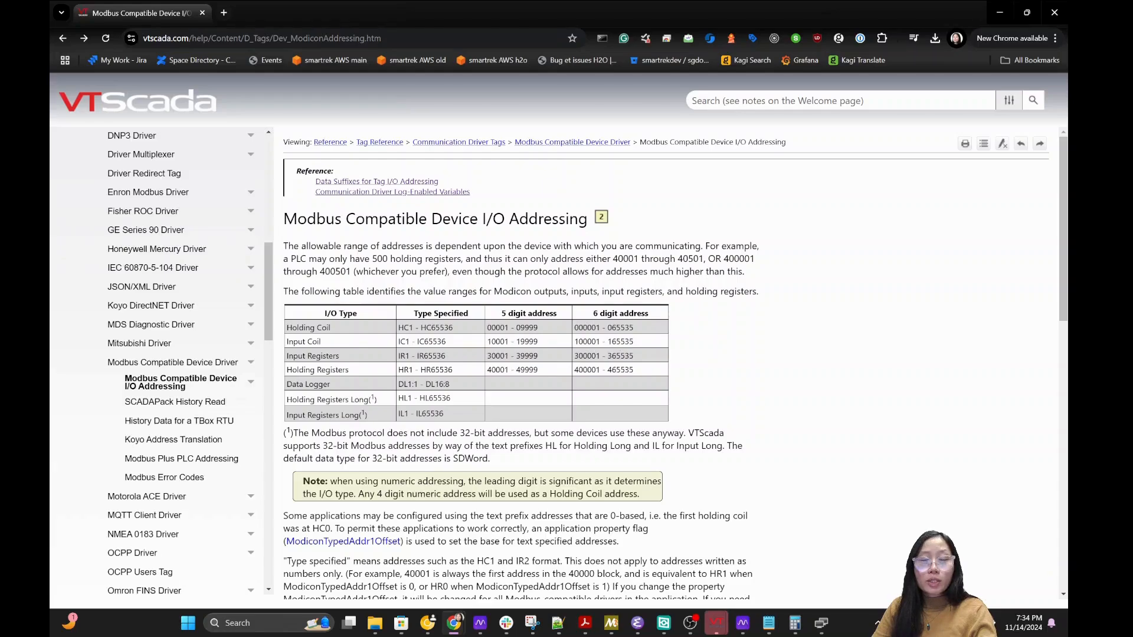
left_click_drag(409, 328, 398, 327)
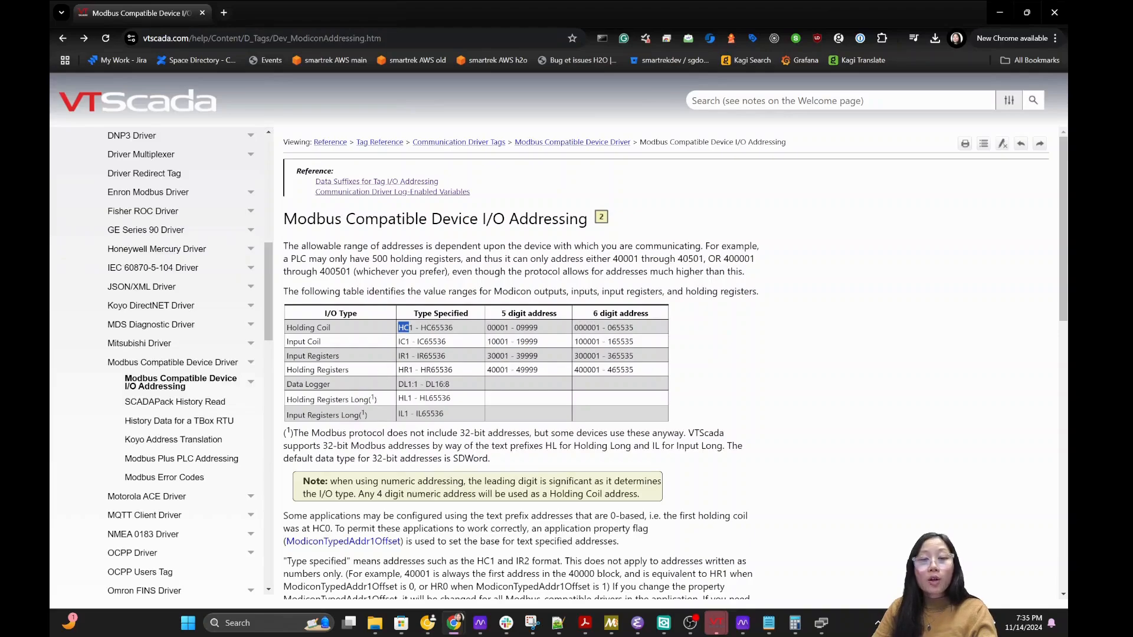
left_click(760, 392)
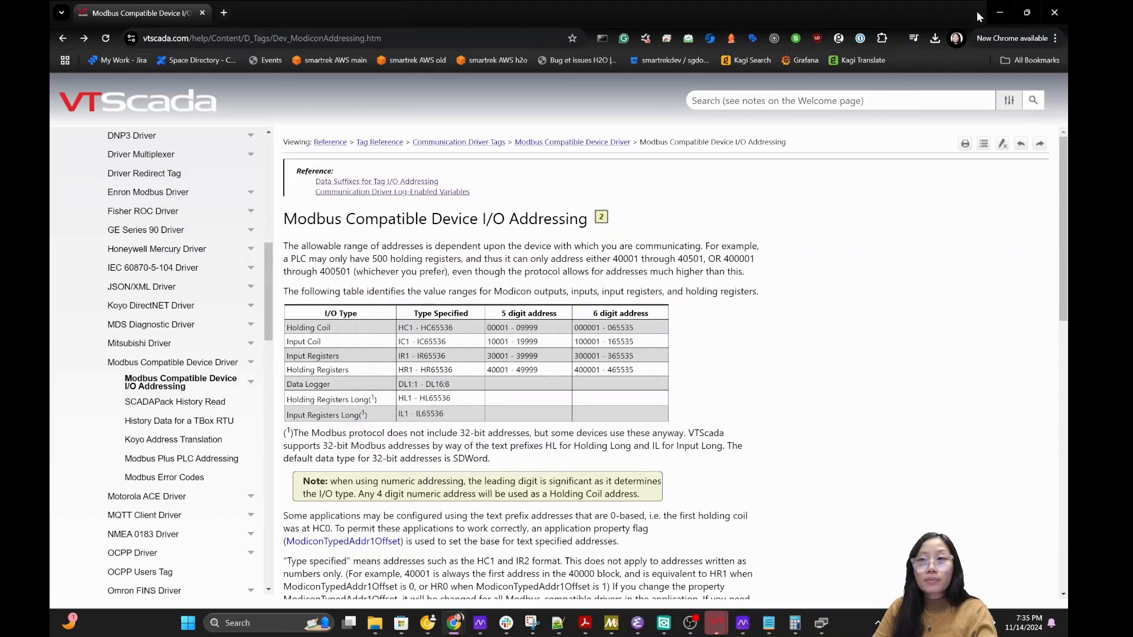
left_click(1007, 9)
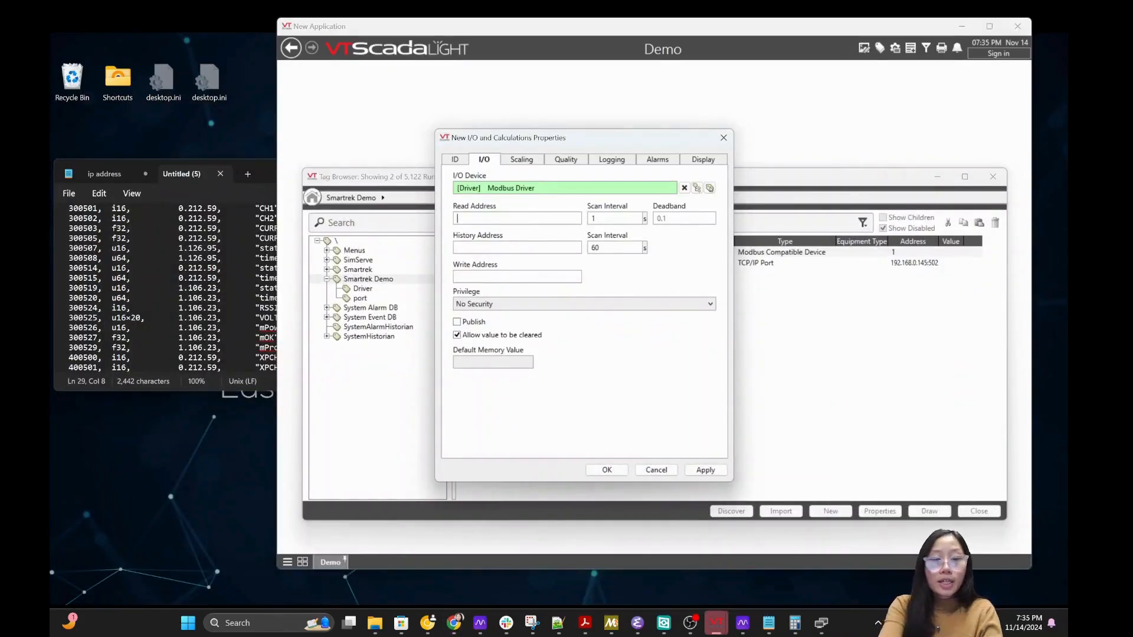
Set tag1's read address to IR525, taking the register number from the VOLTAGE row in Notepad
type("IR")
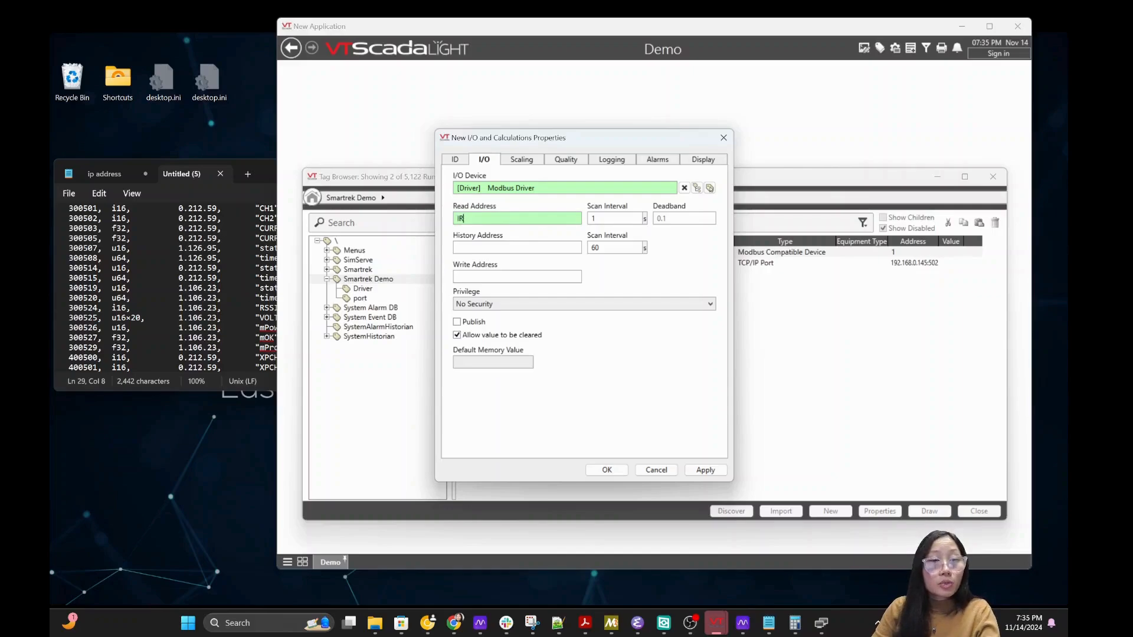
key("alt+Tab")
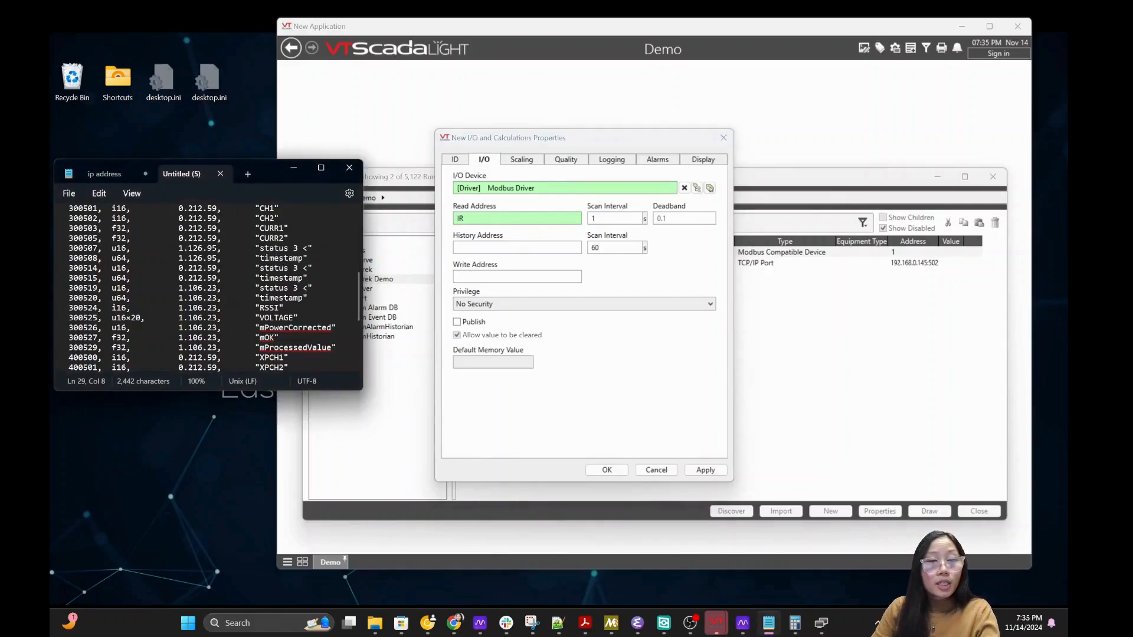
key("alt+Tab")
type("525")
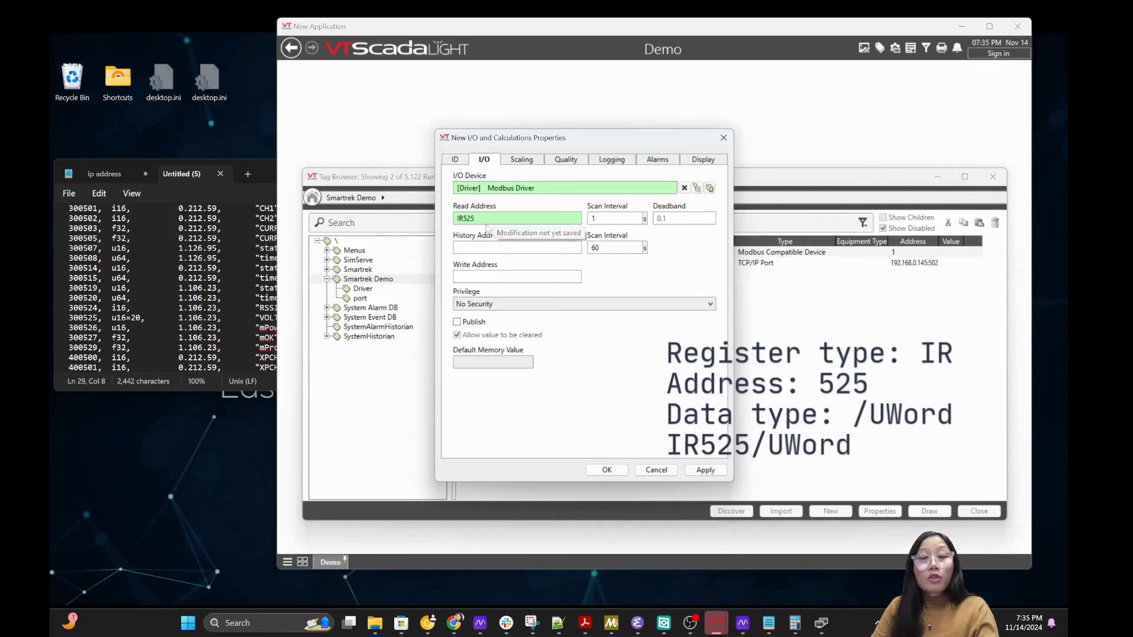
Look up the unsigned 16-bit suffix on the browser's Data Suffixes help page and append /UWord to the IR525 read address
mouse_move(455, 624)
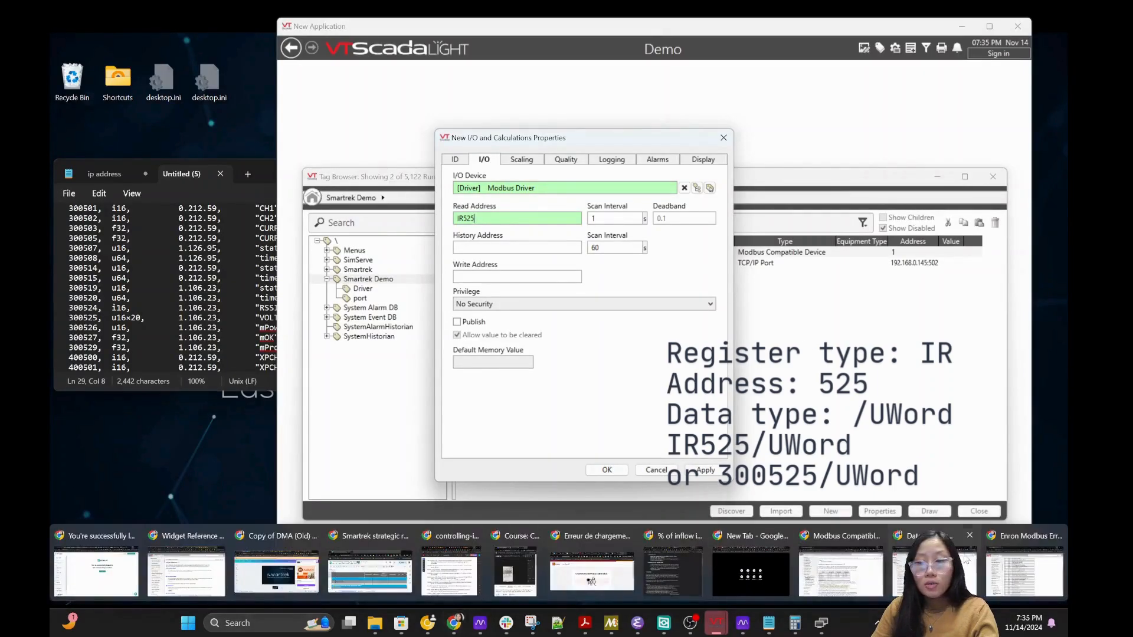
left_click(932, 567)
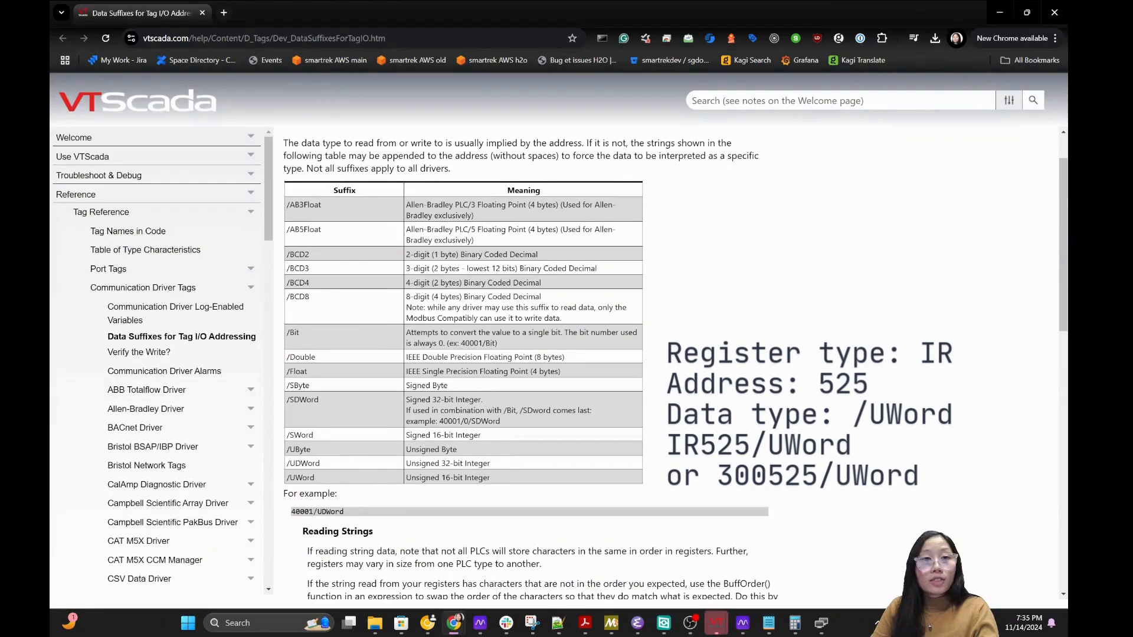
scroll(508, 242, "up", 1)
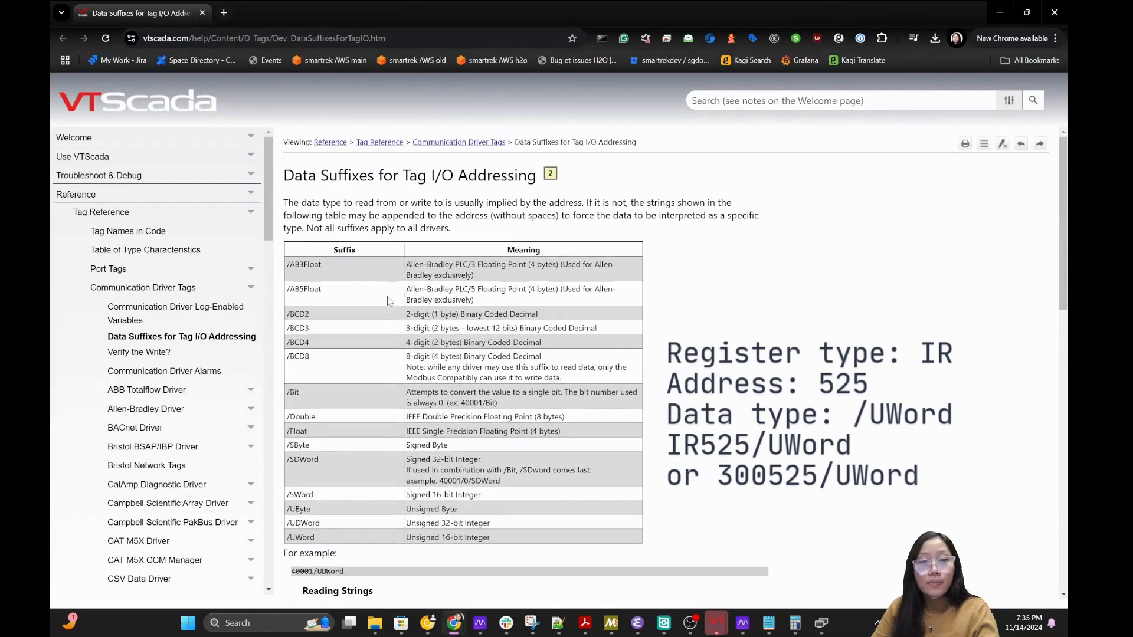
scroll(354, 354, "down", 1)
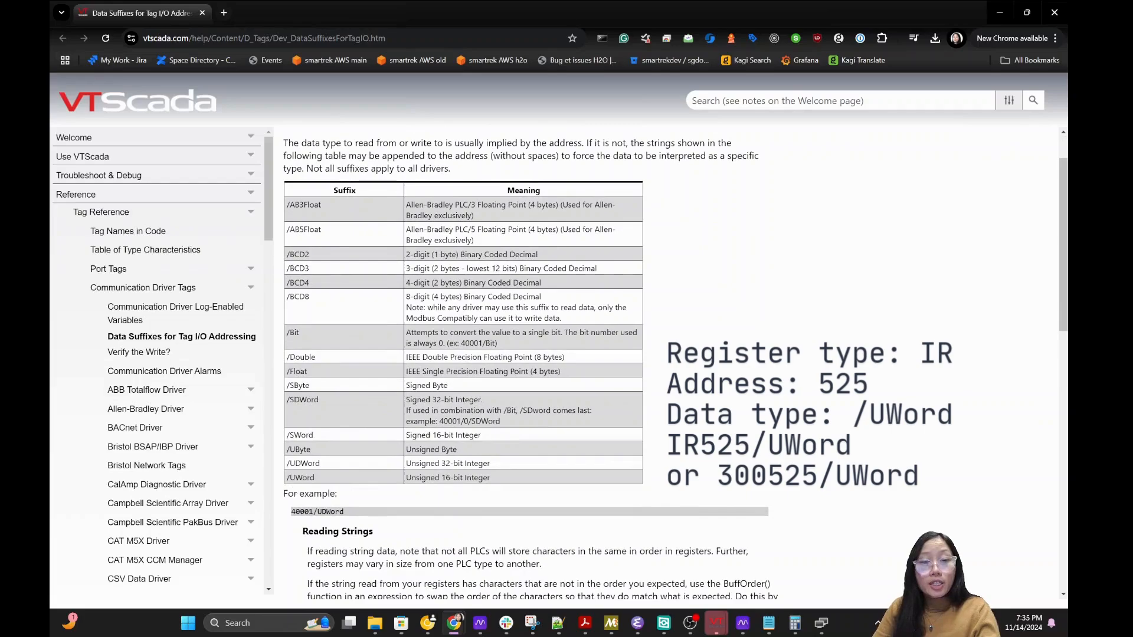
left_click_drag(287, 477, 499, 479)
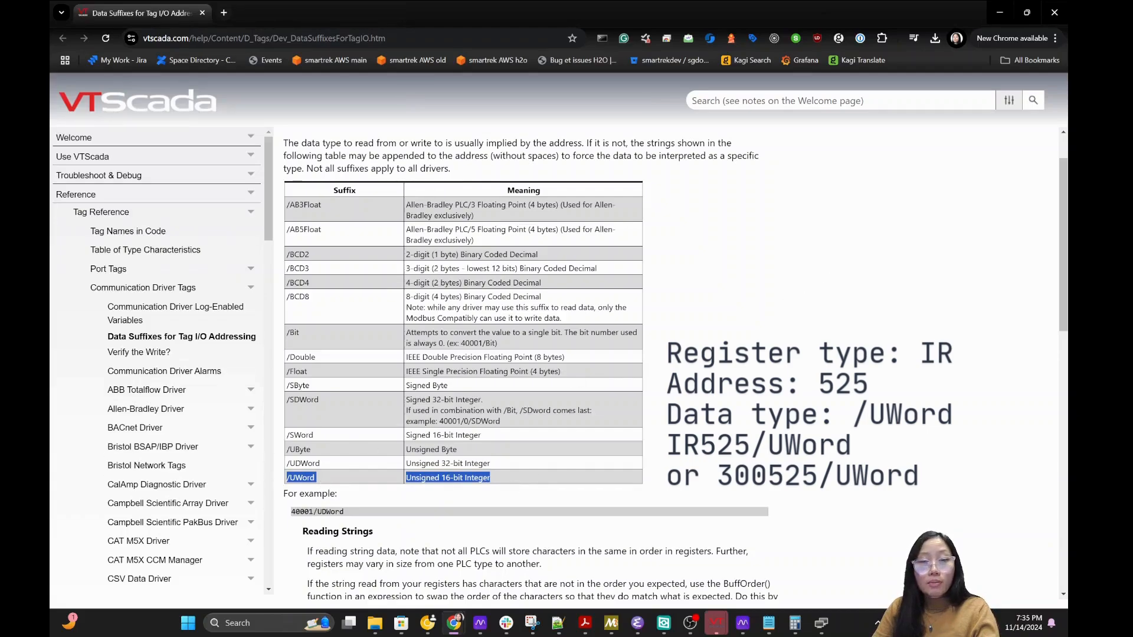
left_click(320, 479)
left_click_drag(320, 479, 286, 478)
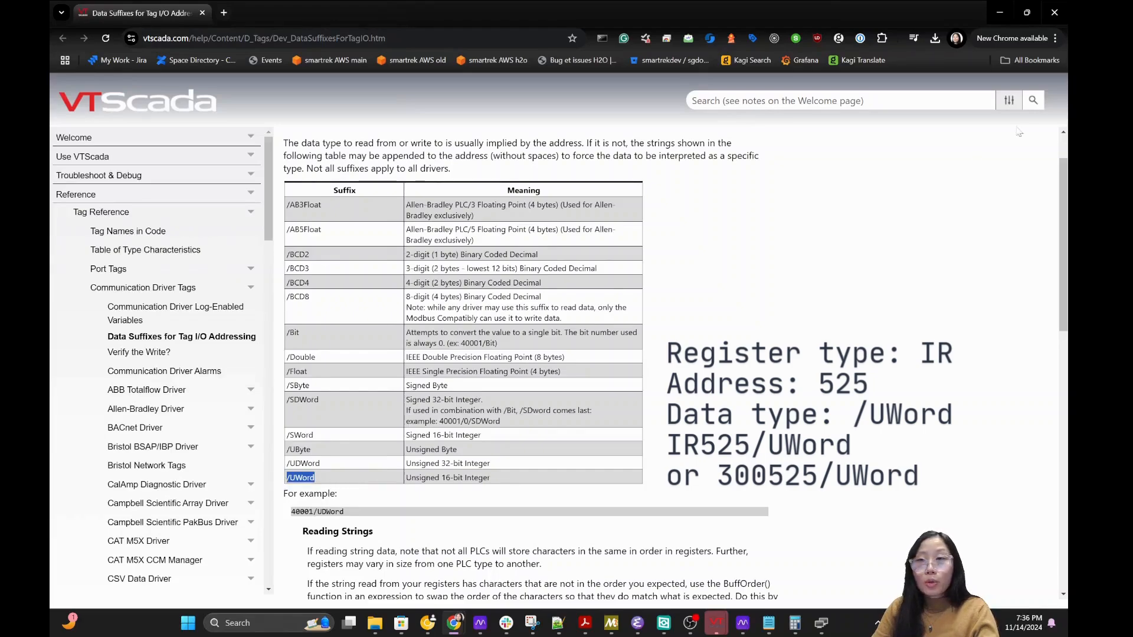
left_click(1000, 12)
left_click(515, 218)
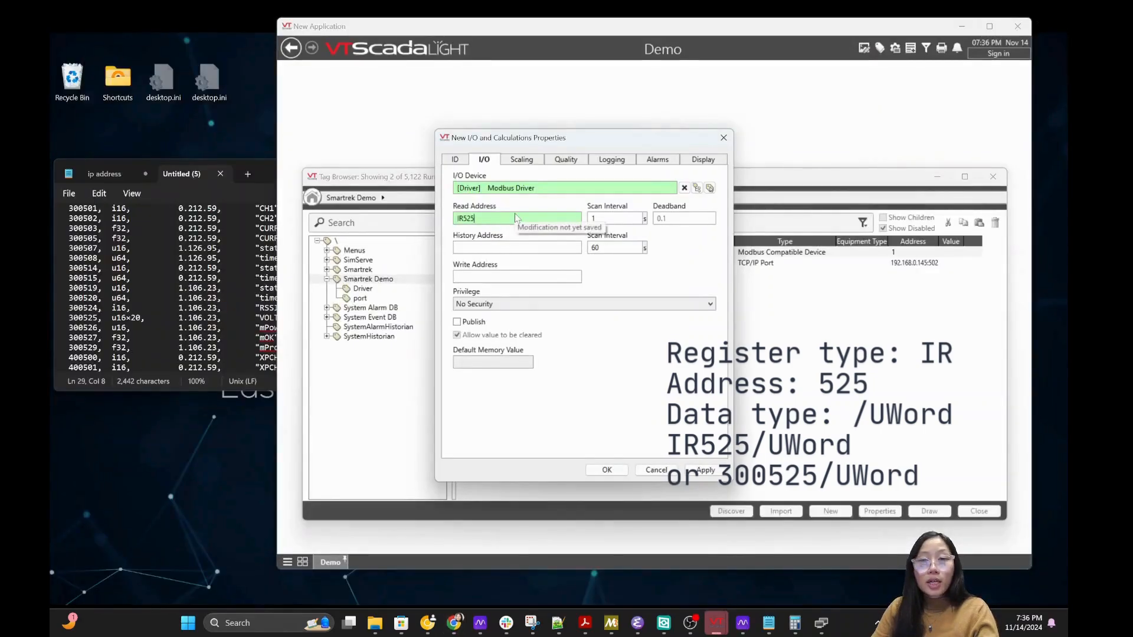
type("/UWord")
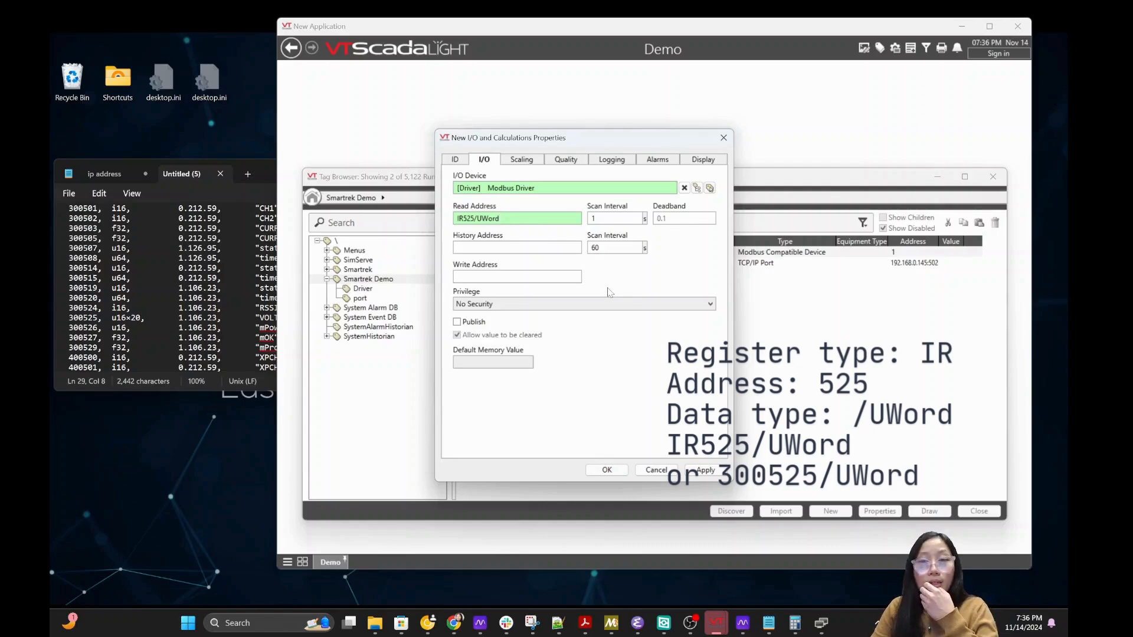
Check the VOLTAGE row's scaling factor in Notepad and save the tag1 I/O tag
left_click(217, 317)
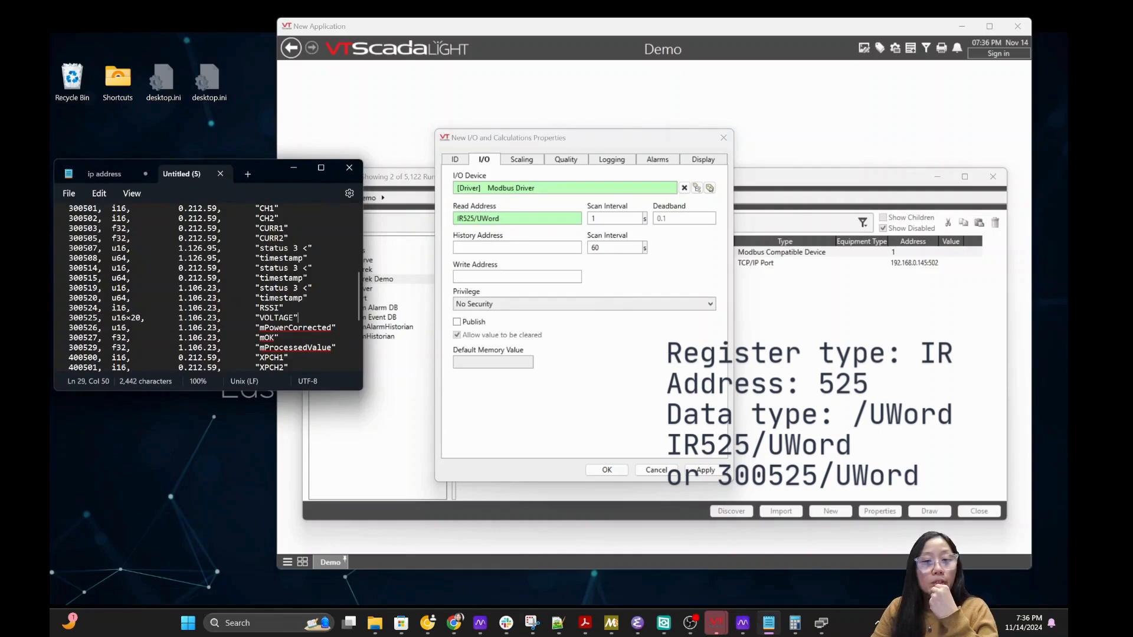
double_click(136, 318)
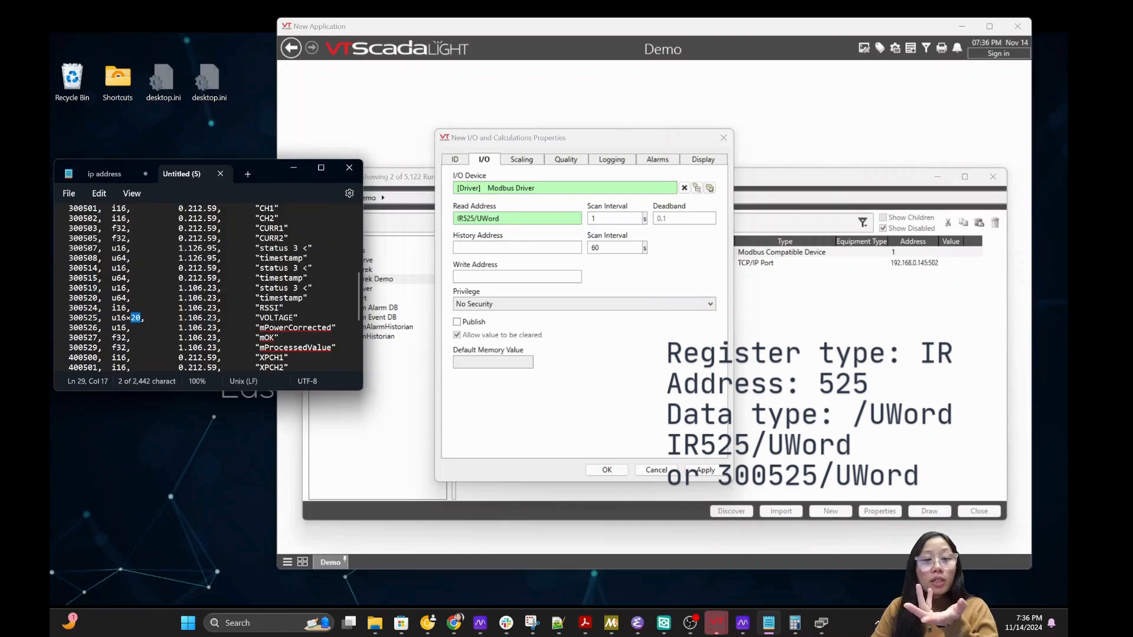
left_click(88, 318)
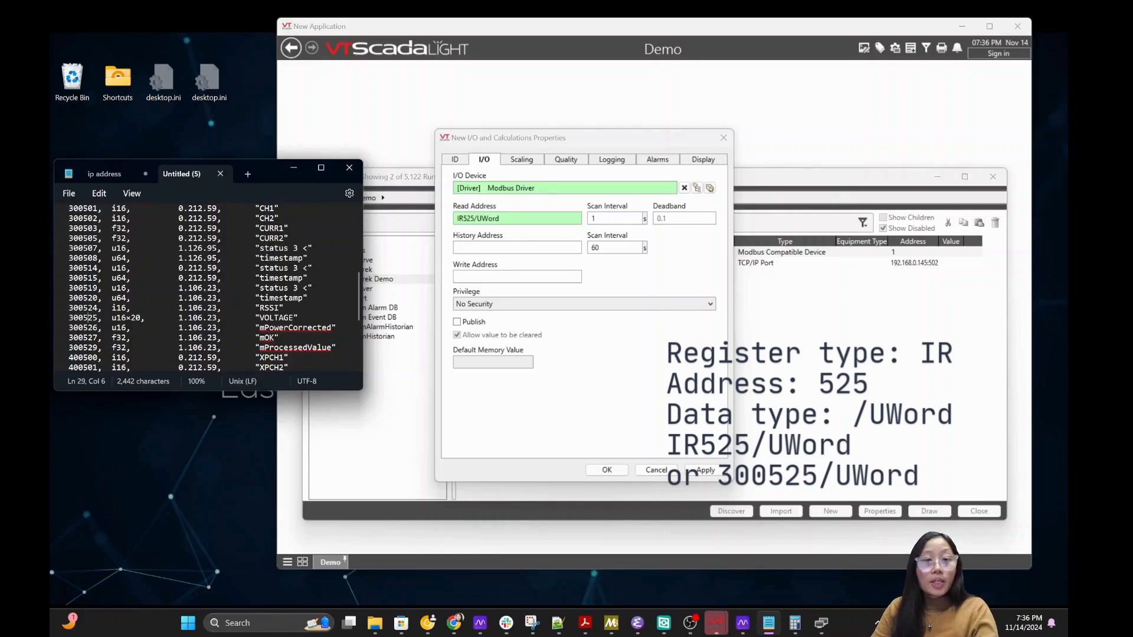
double_click(137, 318)
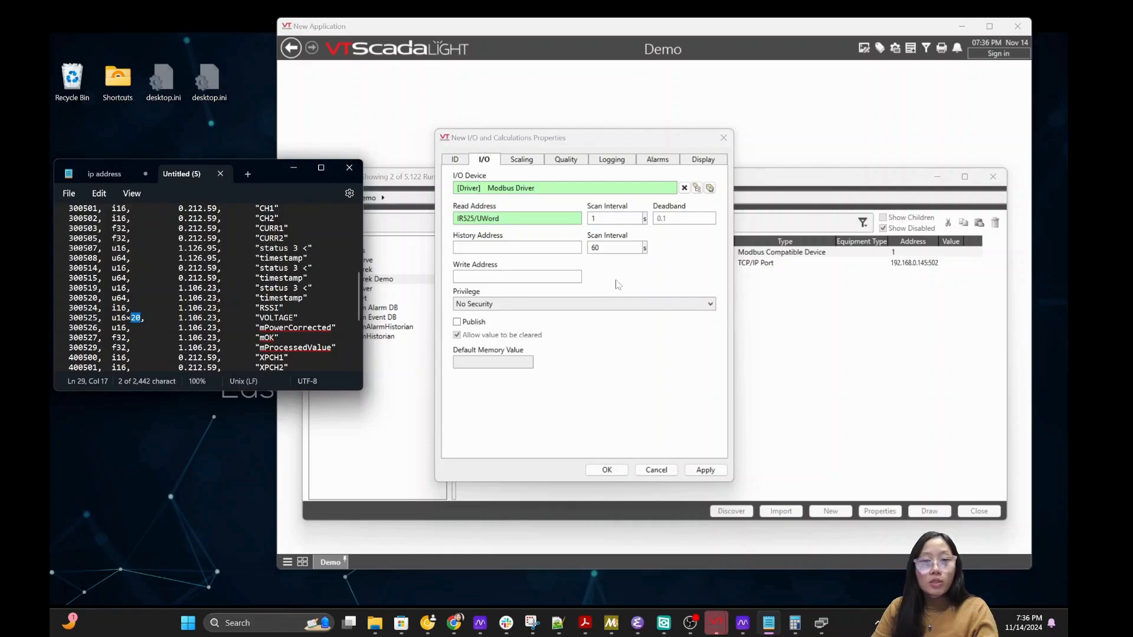
left_click(145, 317)
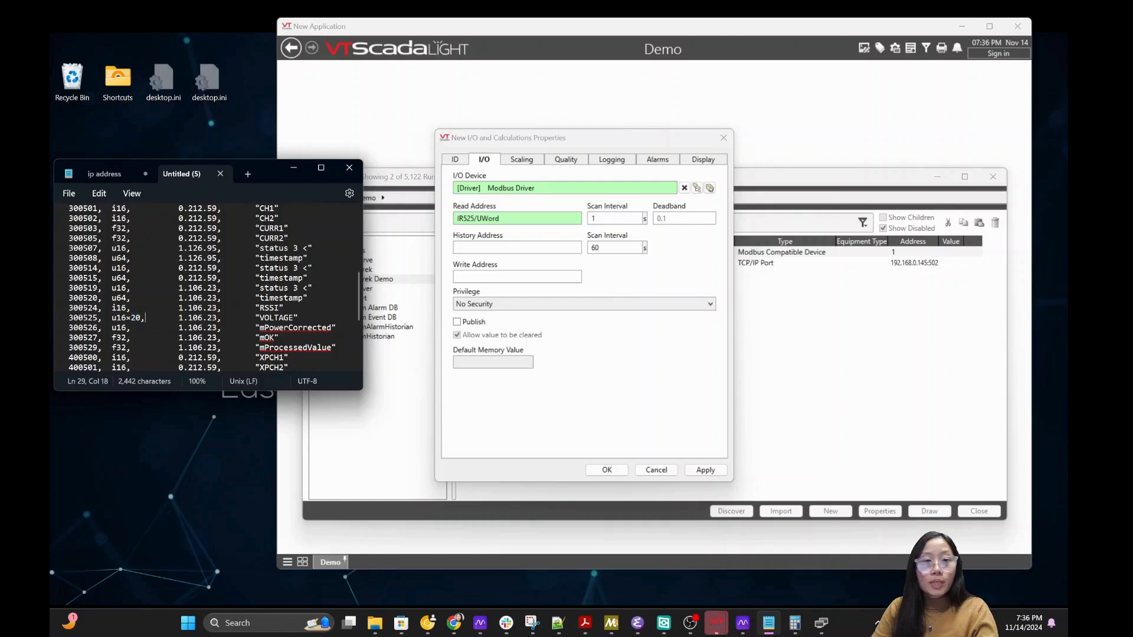
left_click(611, 351)
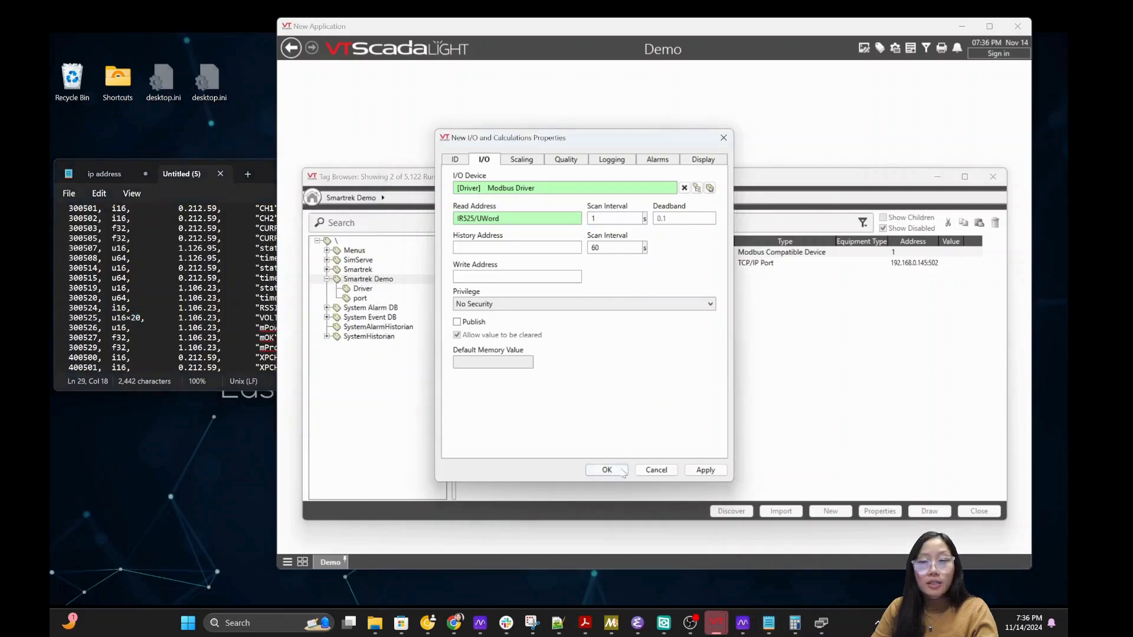
left_click(617, 470)
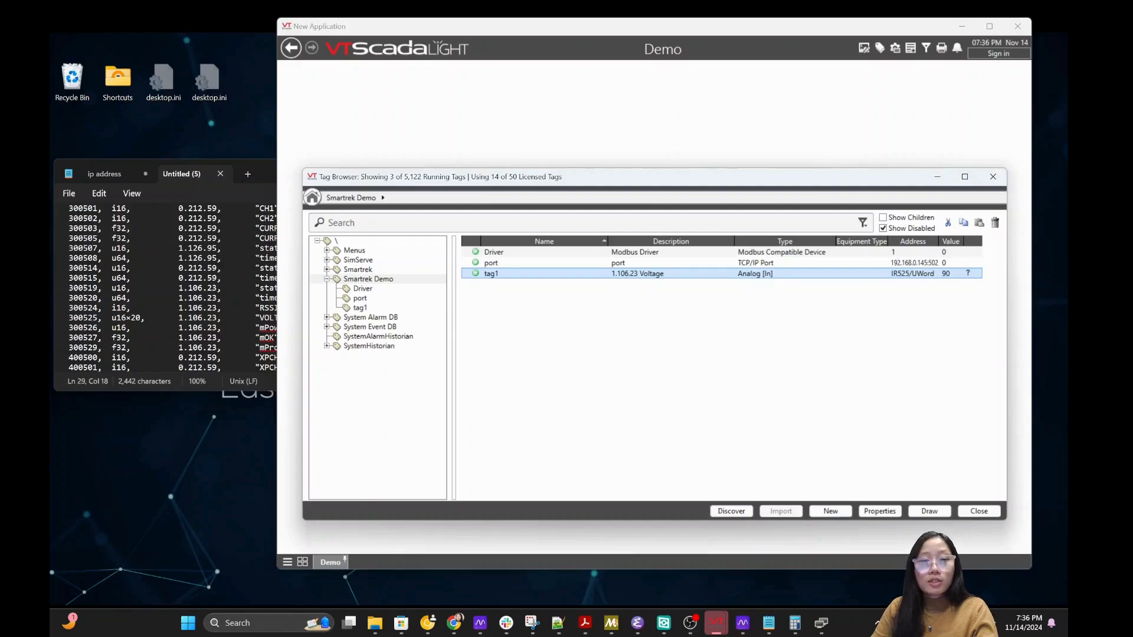
Reopen tag1's properties, set the unscaled process data maximum to 2000 to apply the factor of 20, and save
double_click(637, 275)
left_click_drag(587, 135, 520, 159)
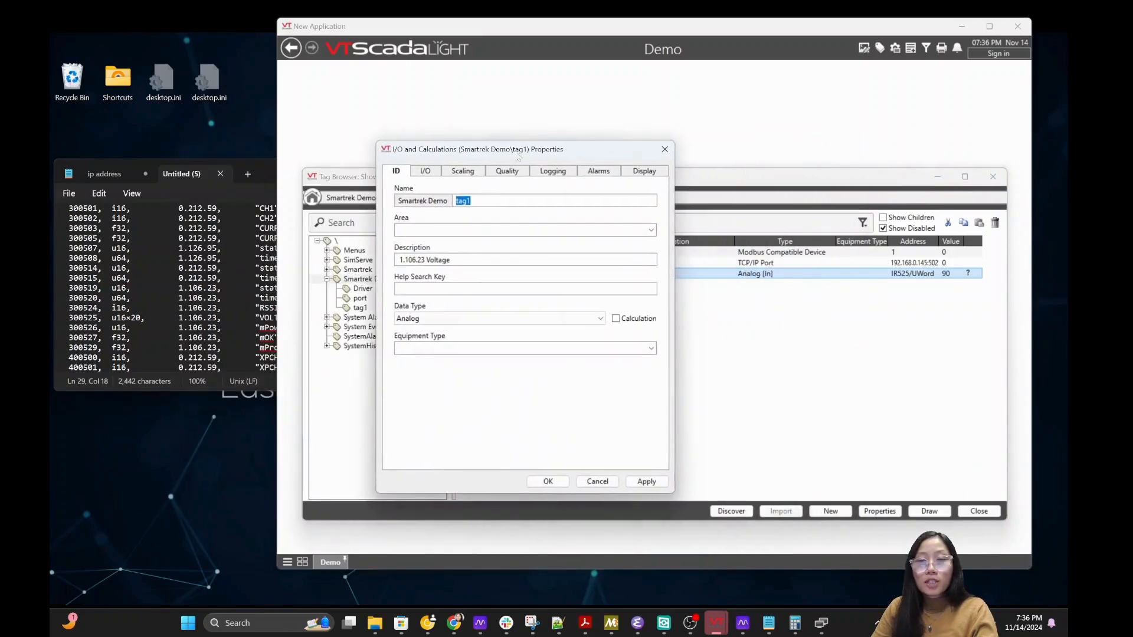
left_click(464, 171)
left_click_drag(528, 150, 530, 151)
left_click(432, 209)
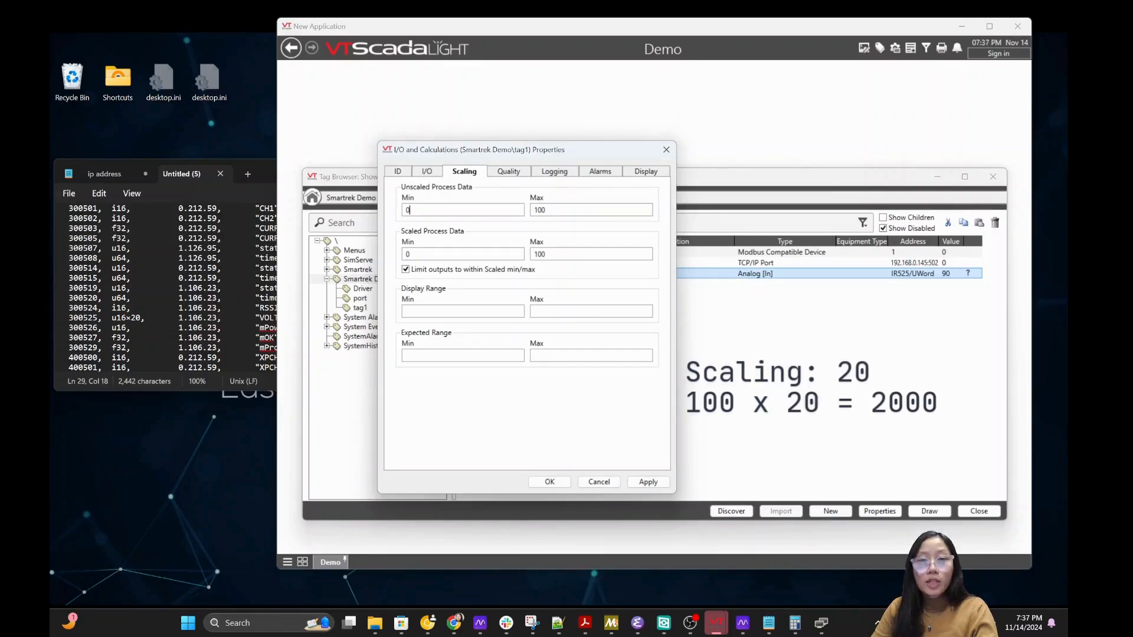
double_click(135, 318)
left_click(546, 210)
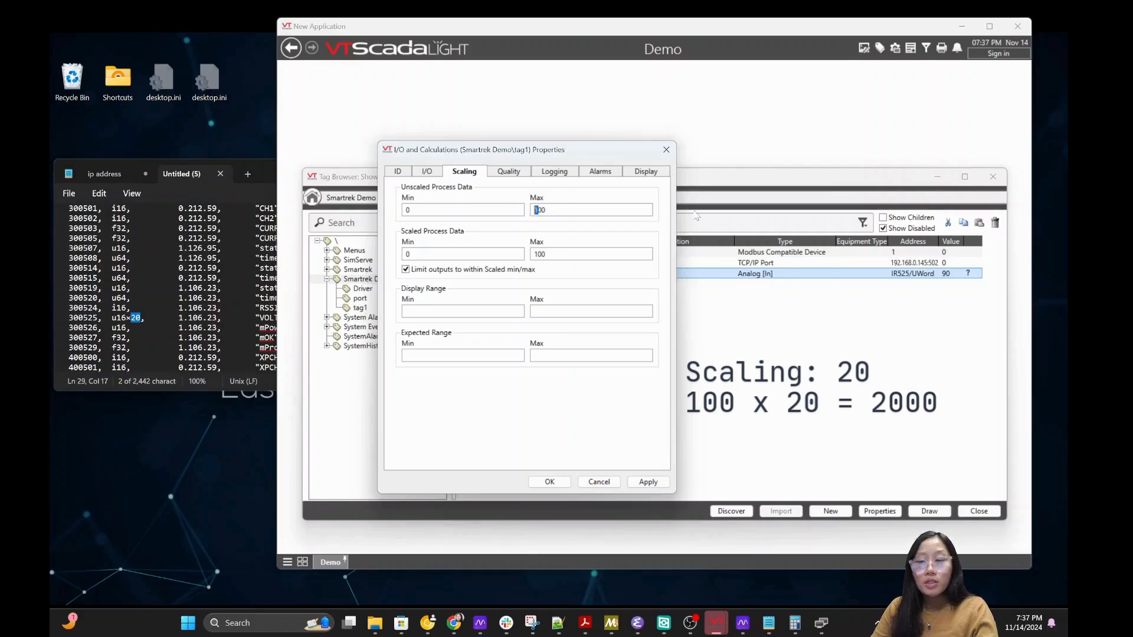
type("20")
left_click(550, 482)
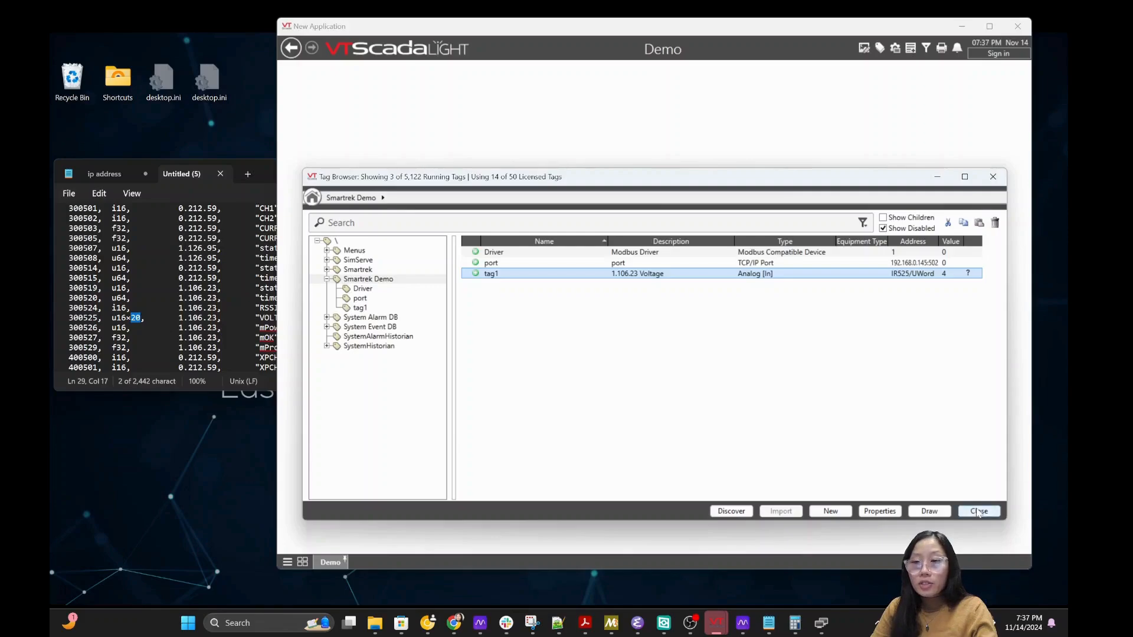
Close the tag browser, switch to Idea Studio and place an LCD 7 Segment widget on the upper-left area of the Demo page
left_click(995, 511)
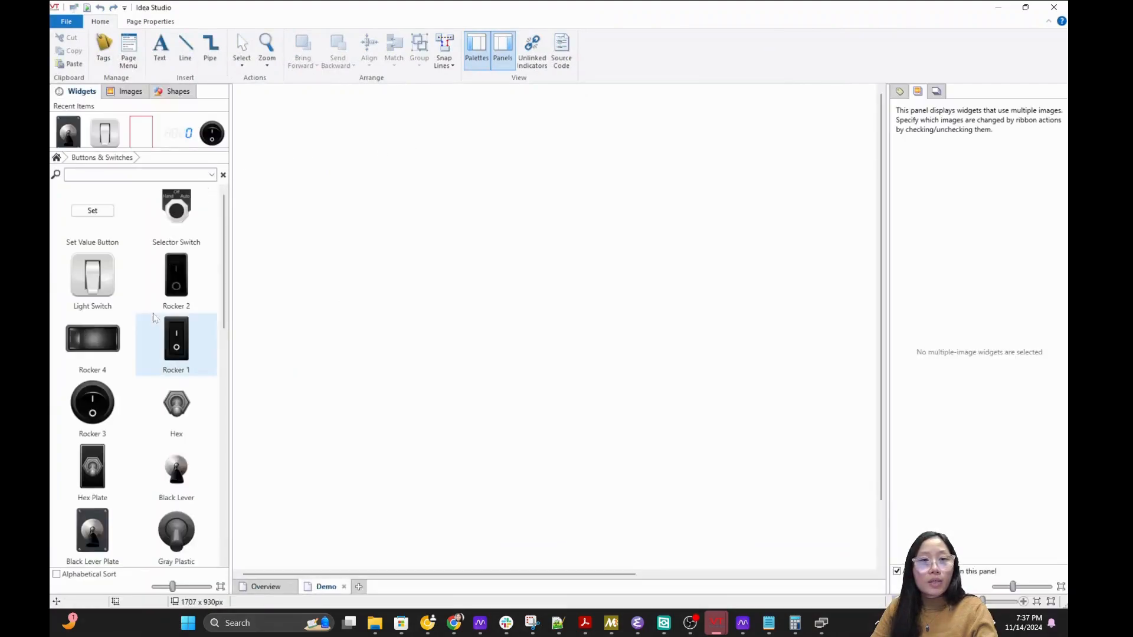
left_click(57, 157)
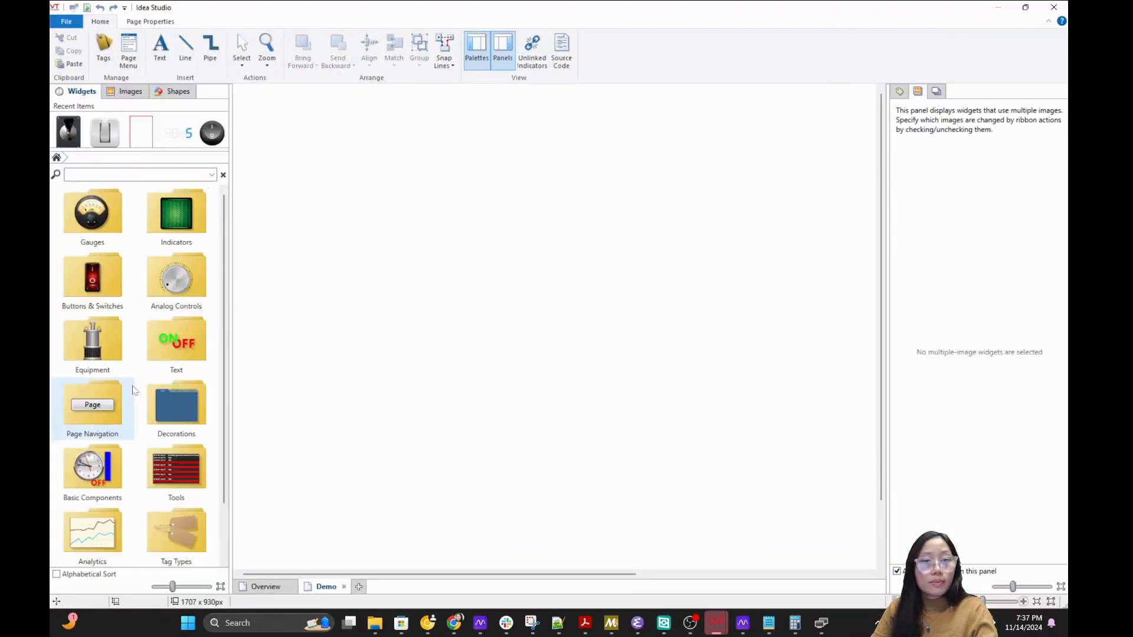
scroll(137, 354, "down", 1)
scroll(140, 357, "up", 1)
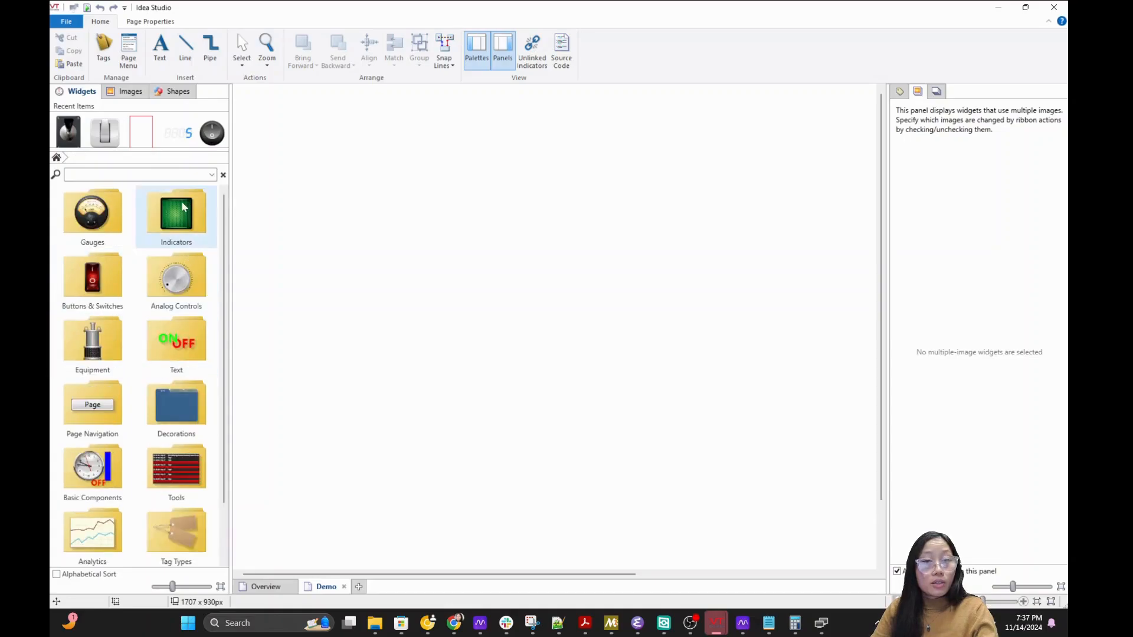
scroll(175, 333, "down", 1)
scroll(174, 467, "up", 1)
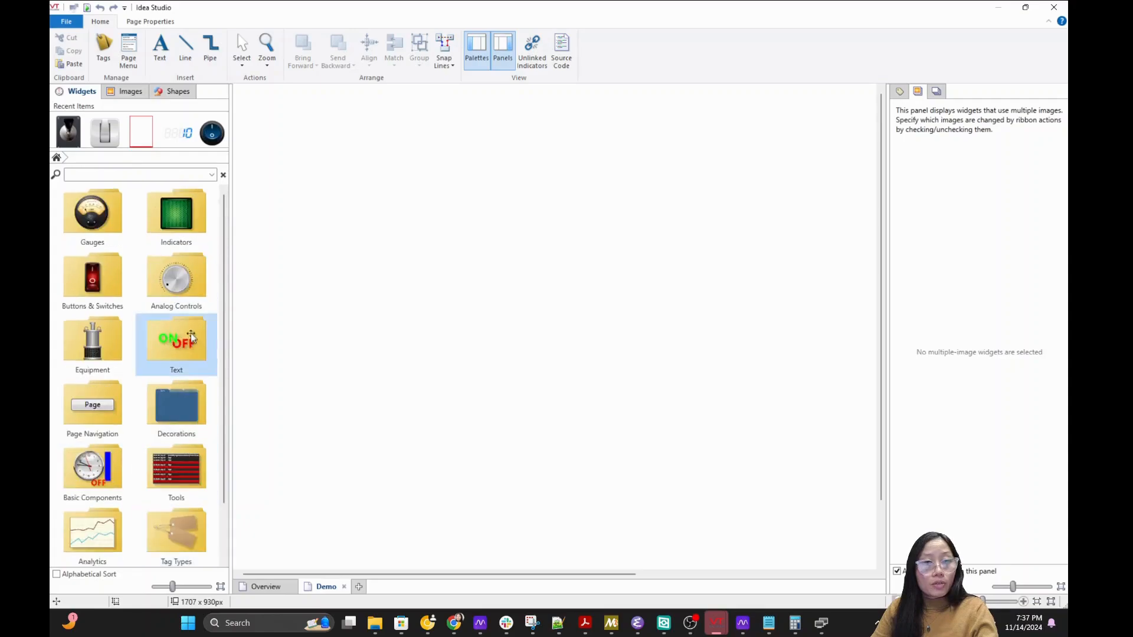
double_click(170, 342)
left_click(56, 157)
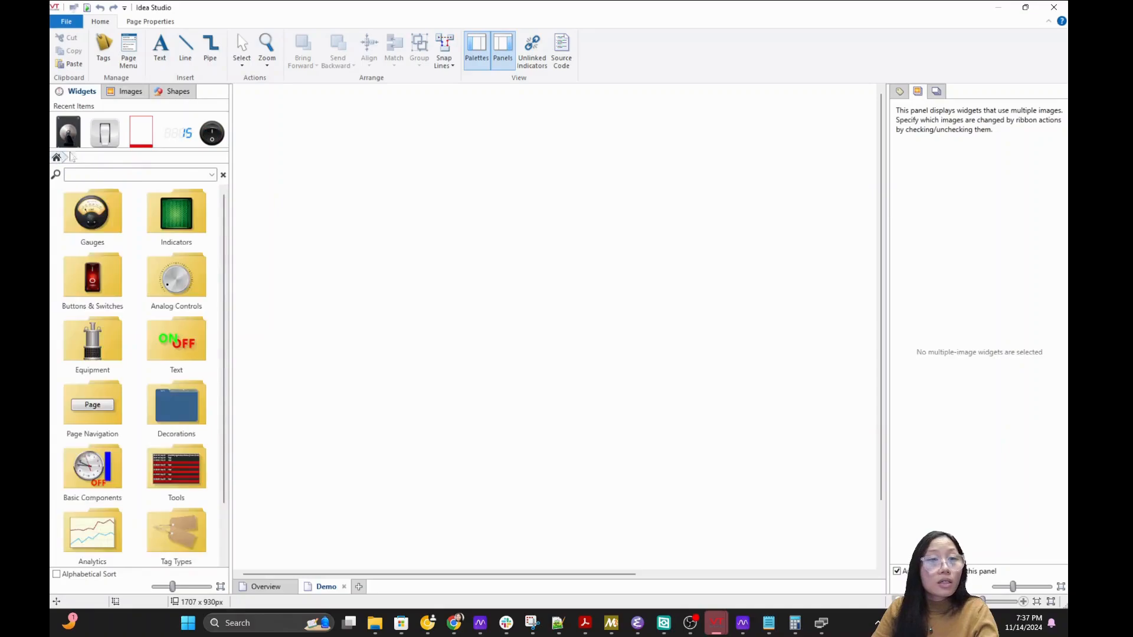
left_click_drag(177, 132, 351, 186)
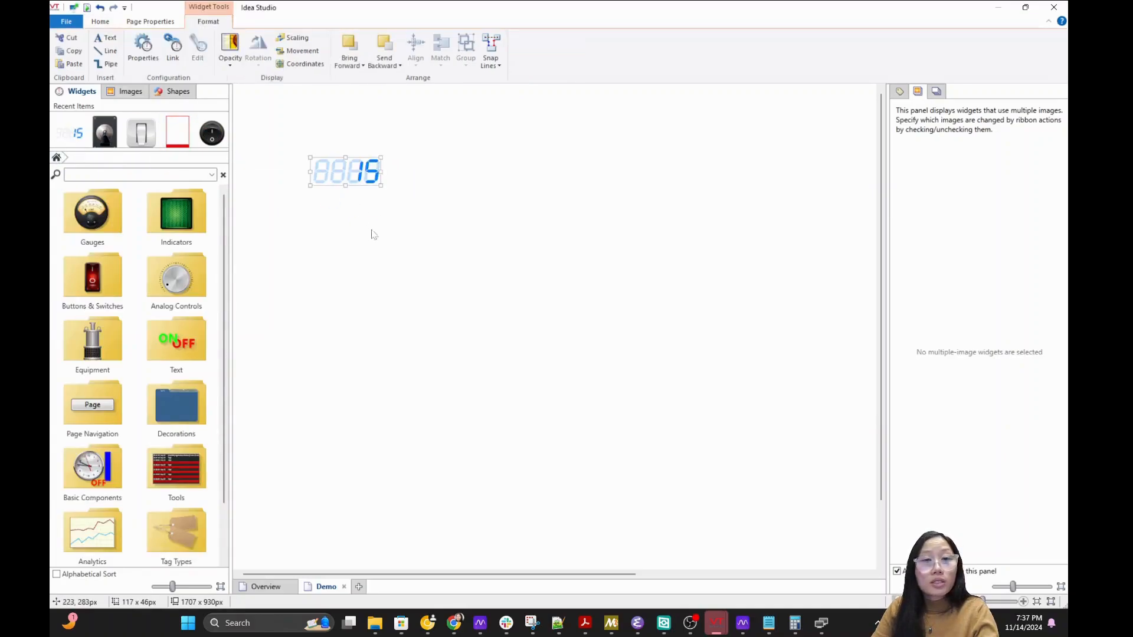
Link the LCD 7 Segment widget to the tag1 voltage tag under Smartrek Demo
right_click(366, 175)
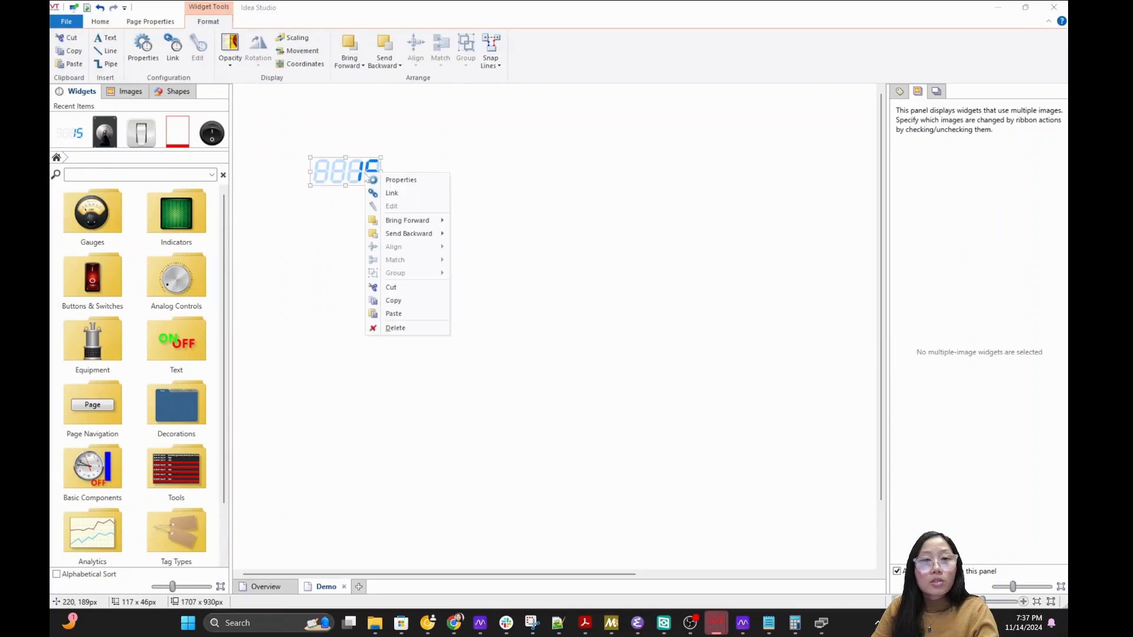
left_click(402, 180)
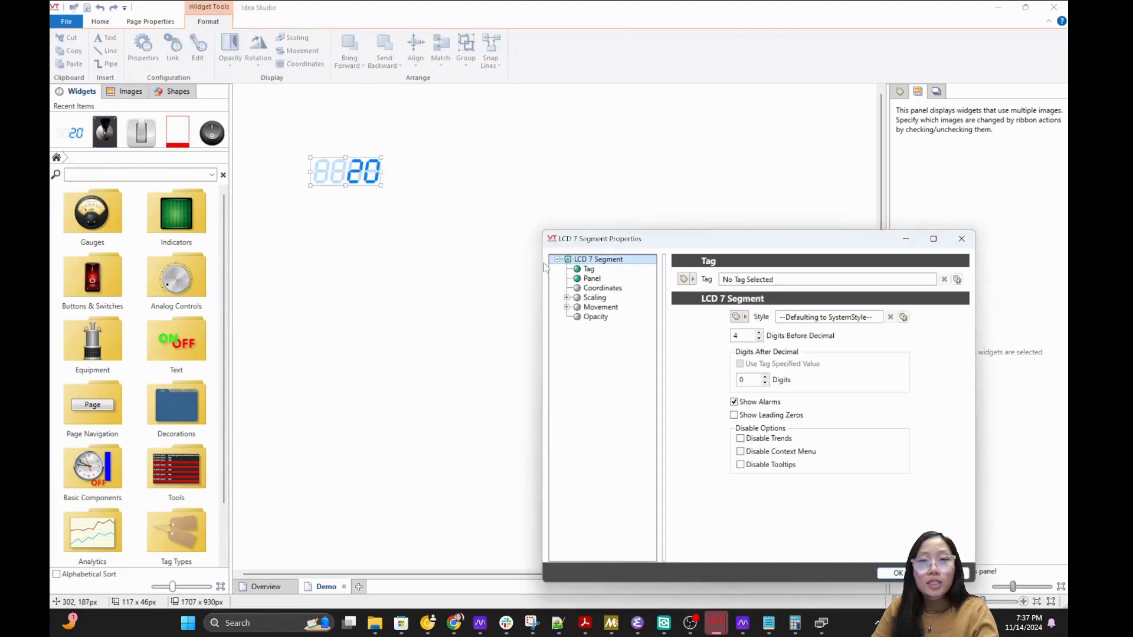
left_click(956, 279)
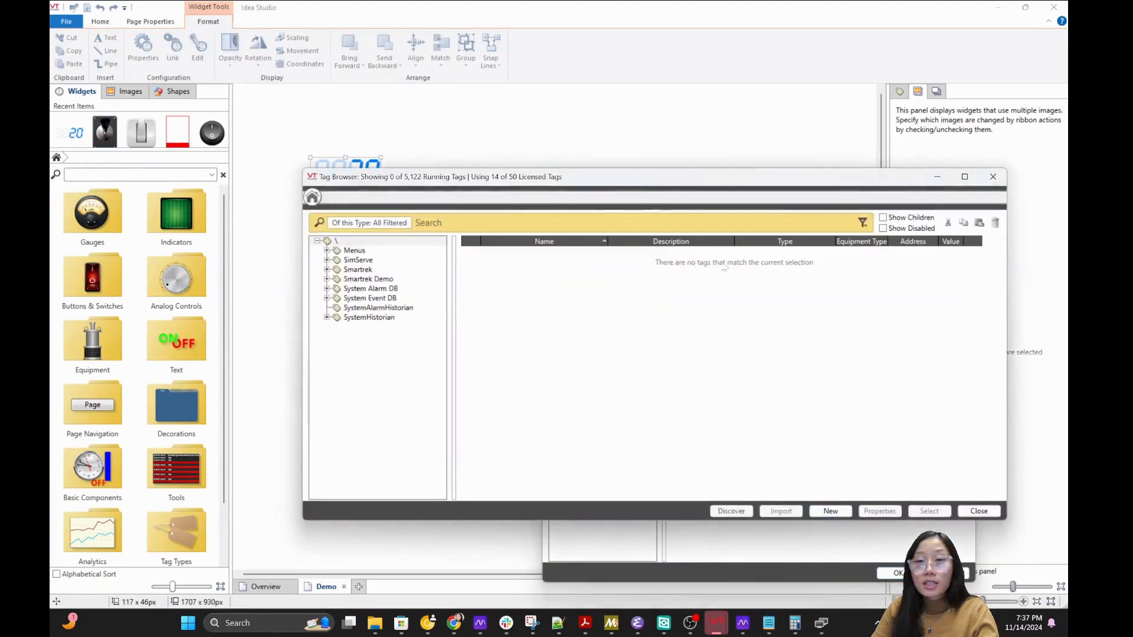
left_click(327, 279)
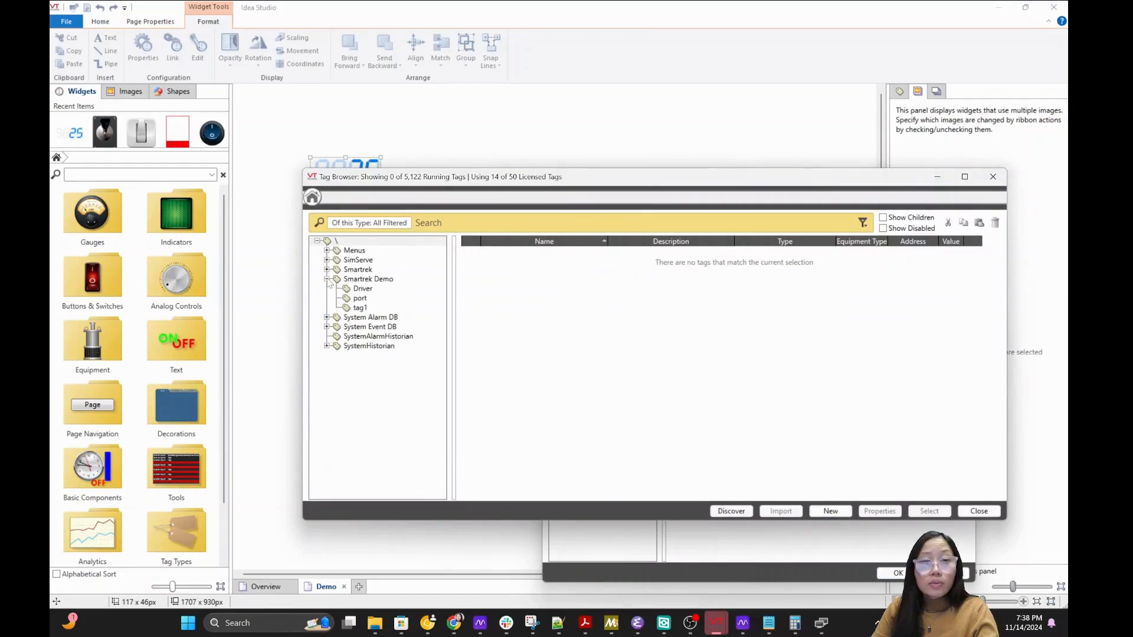
left_click(389, 281)
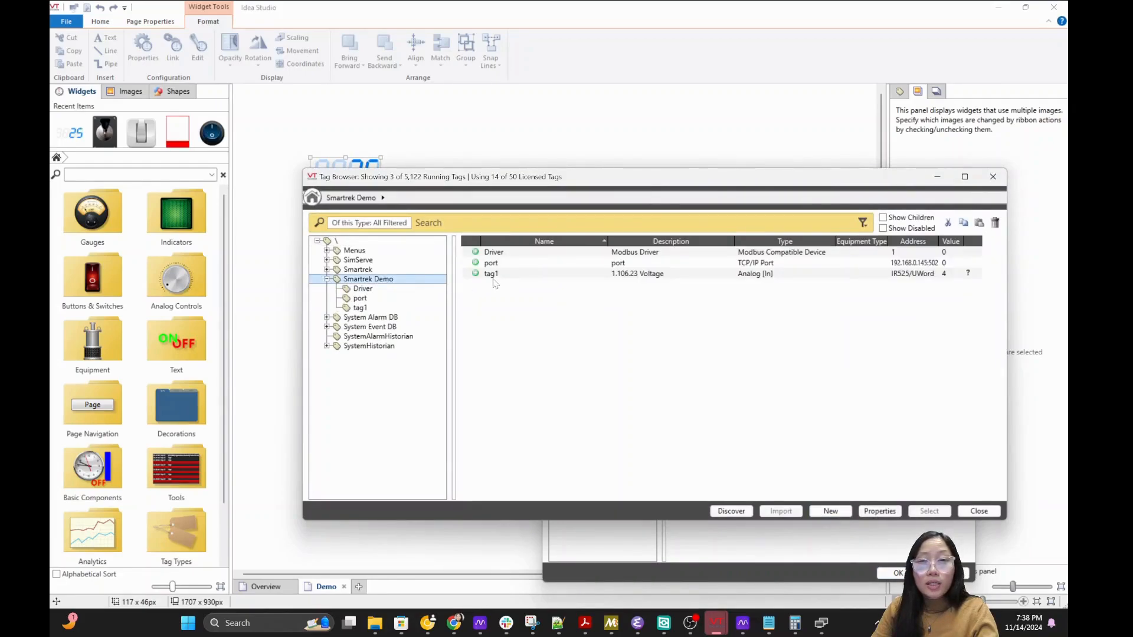
left_click(590, 273)
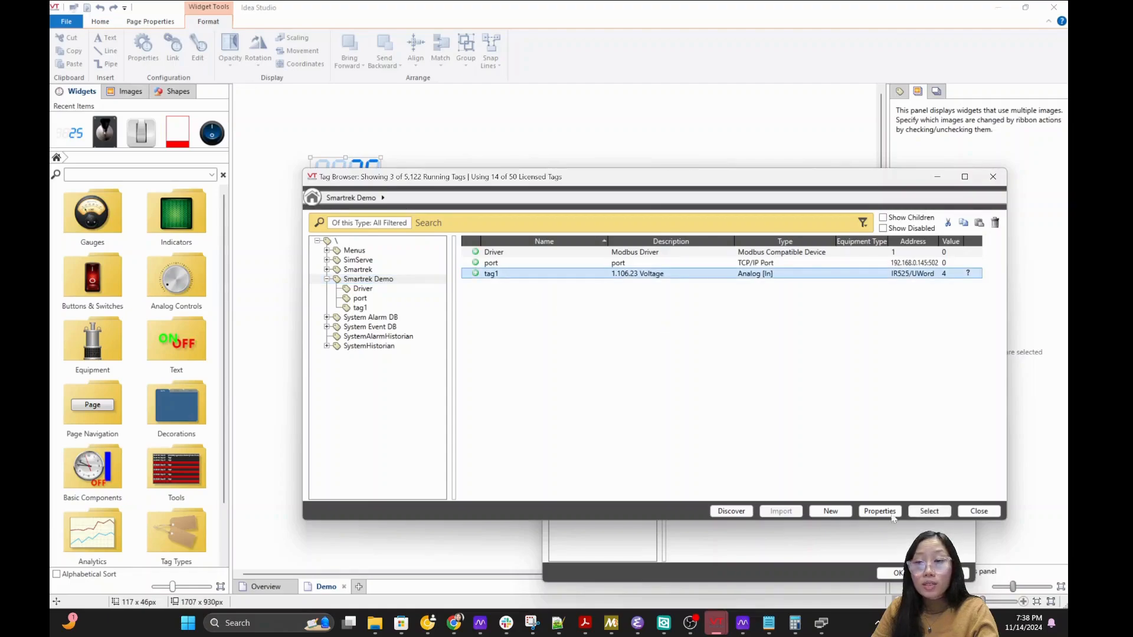
left_click(929, 511)
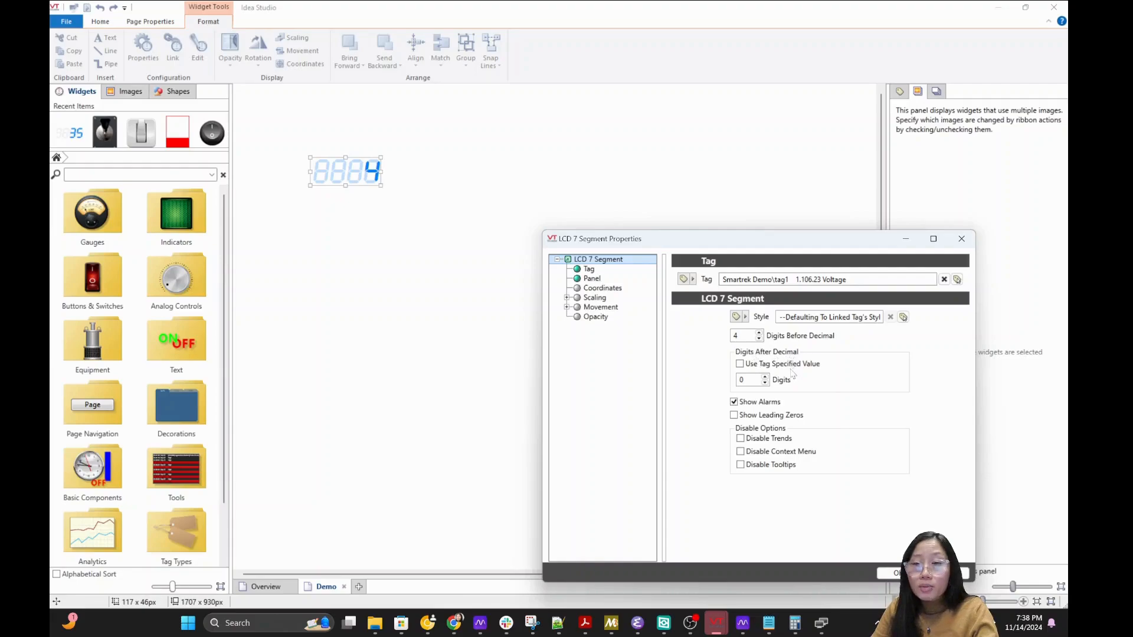
Set the LCD widget to 3 digits after the decimal and widen it to about 161 x 46 px
left_click(765, 376)
left_click(765, 376)
left_click(765, 377)
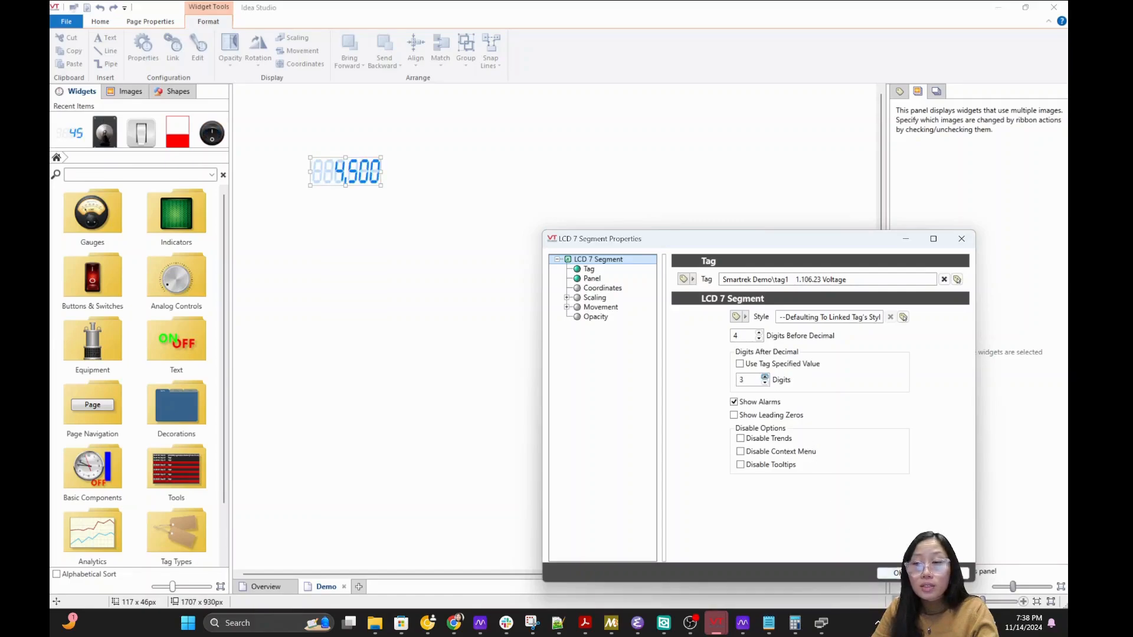
left_click(896, 572)
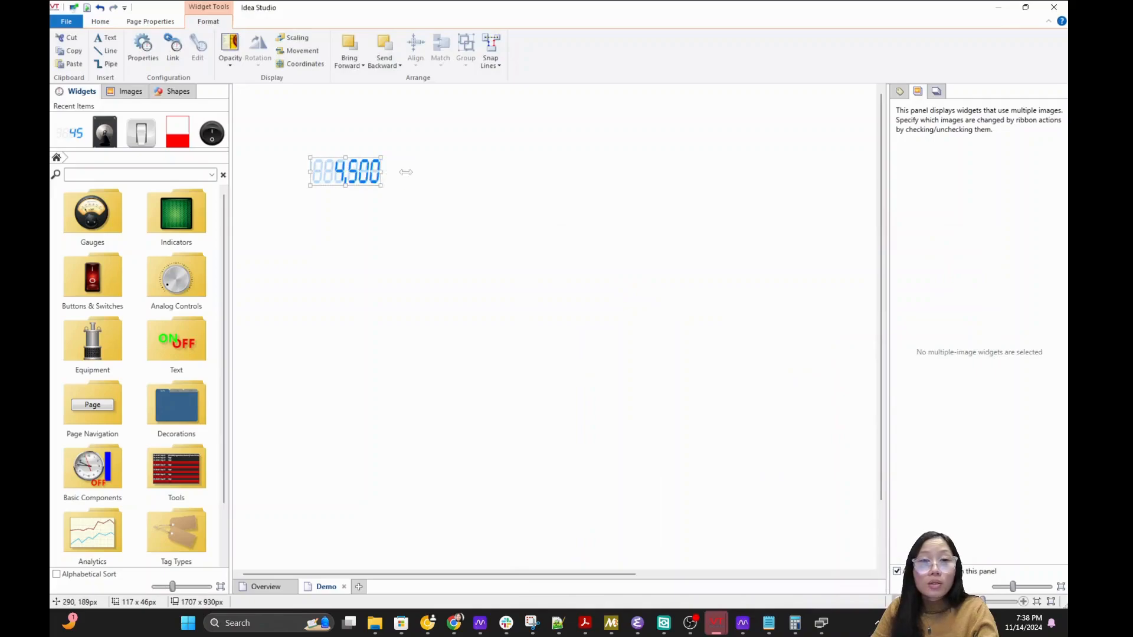
left_click_drag(407, 171, 407, 172)
left_click(412, 316)
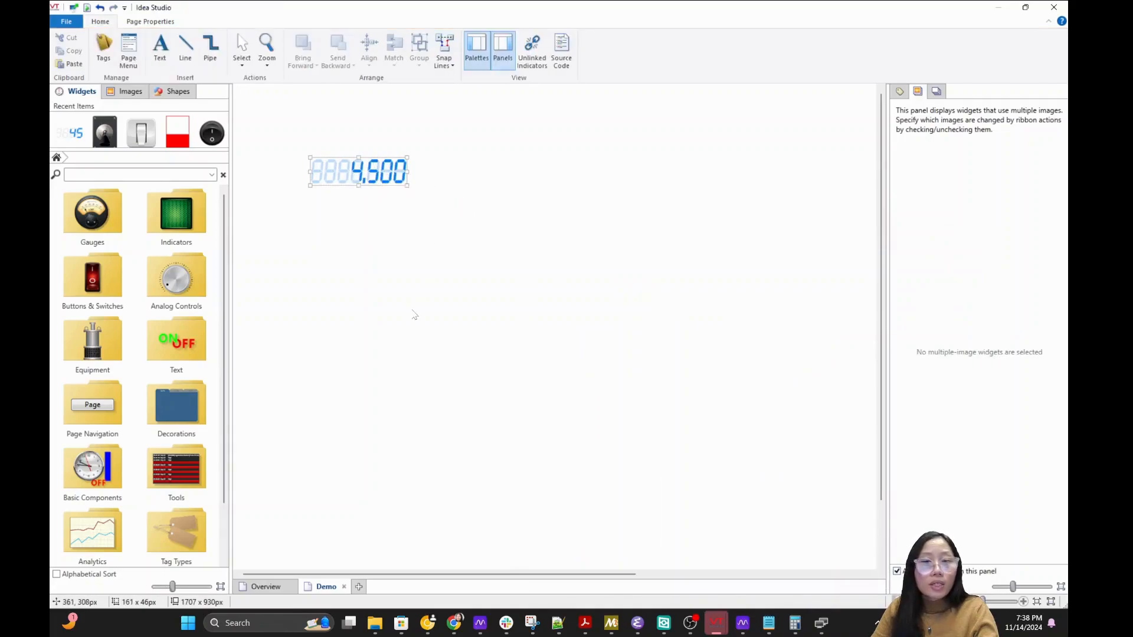
Add a Multi-line Text widget beside the LCD readout with the text "Voltage (register 300525)"
double_click(180, 344)
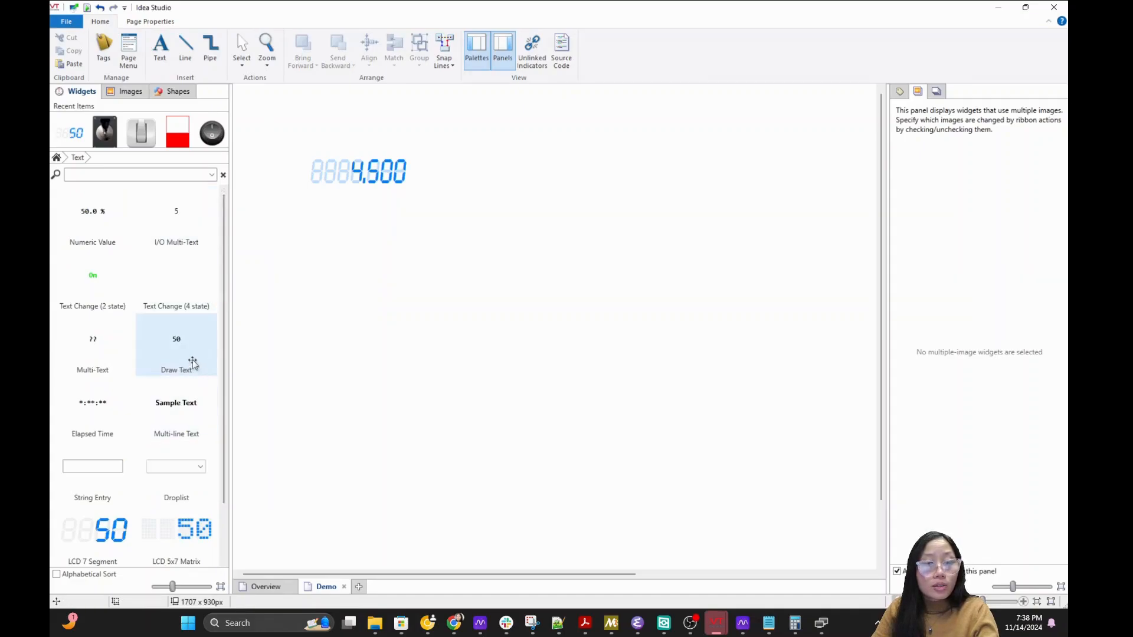
left_click_drag(190, 409, 453, 186)
double_click(444, 172)
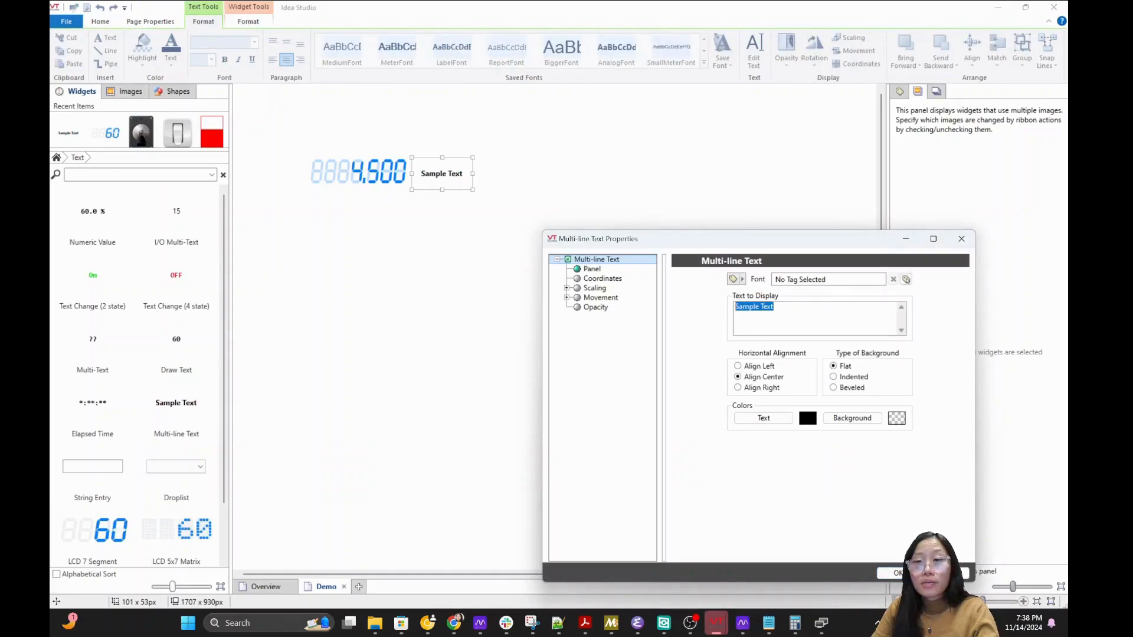
type("Vol")
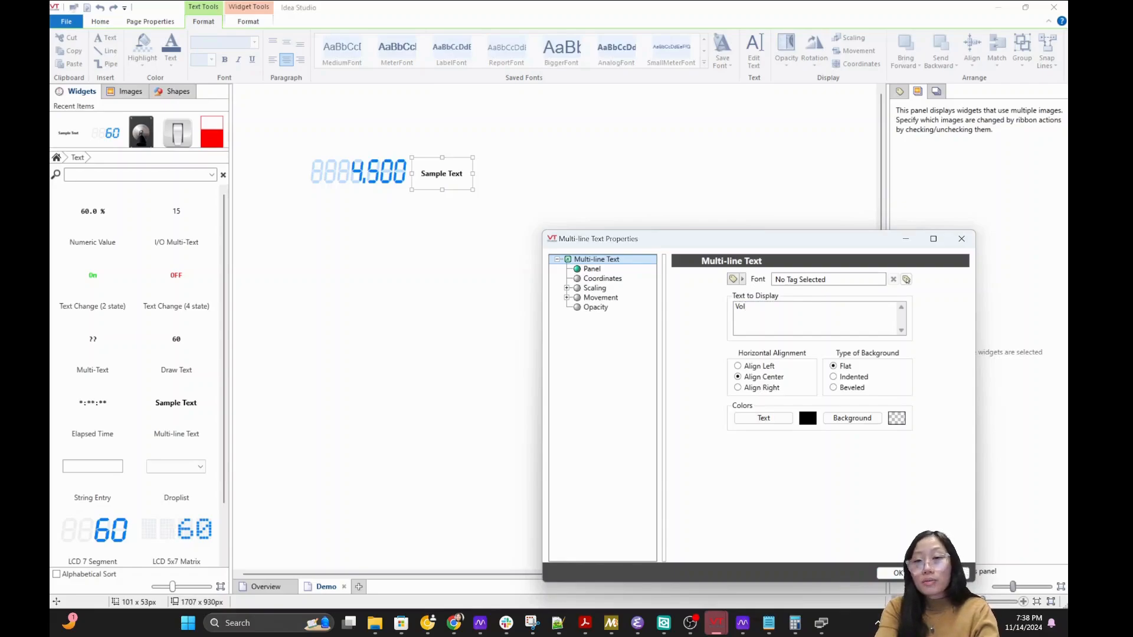
type("tage (register 4")
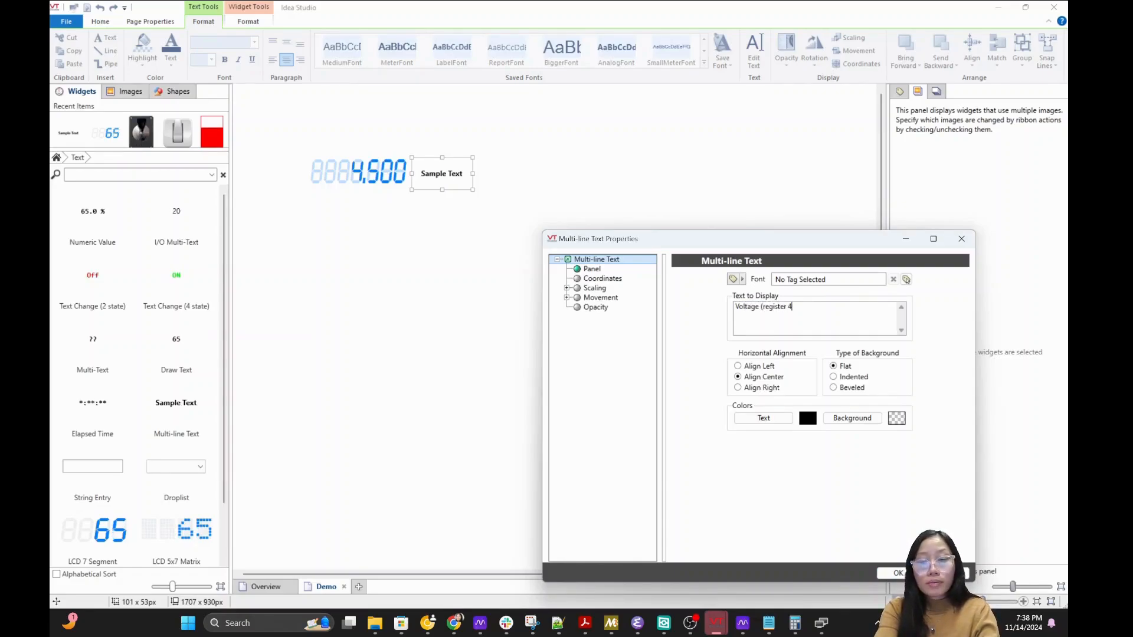
key("BackSpace")
type("ister ")
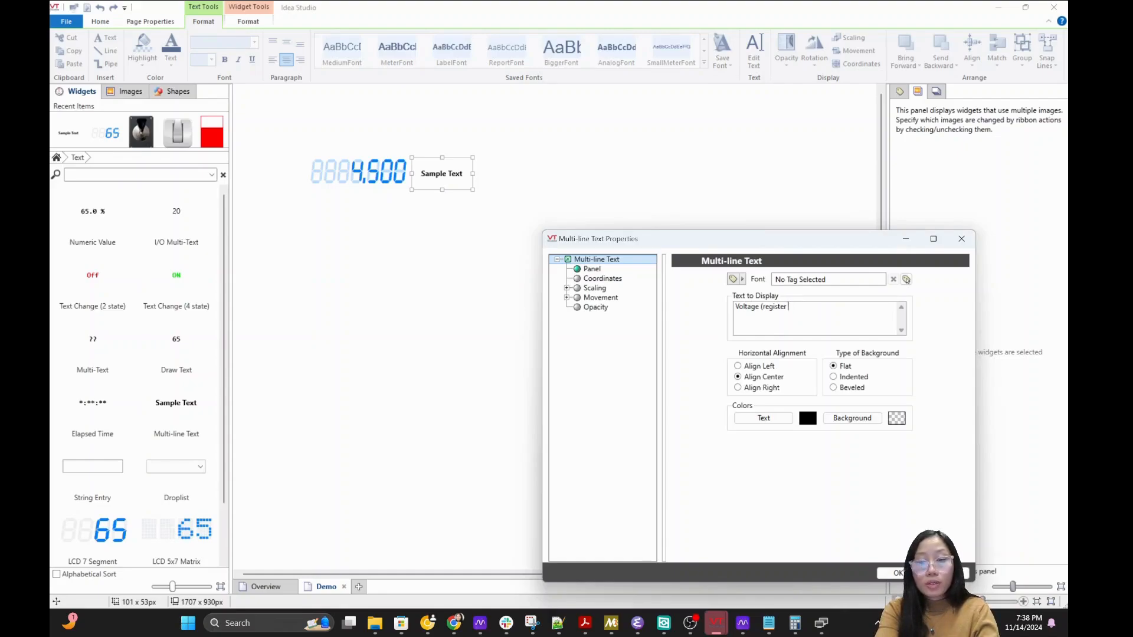
type("300525)")
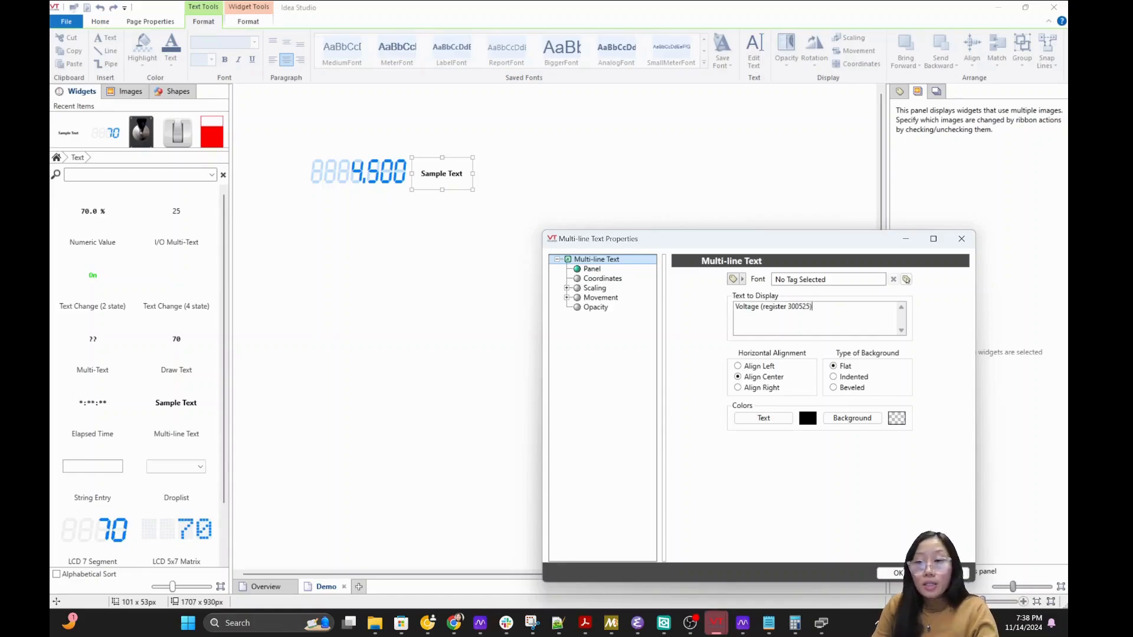
left_click(898, 572)
Save the Demo page changes and close Idea Studio
left_click(539, 182)
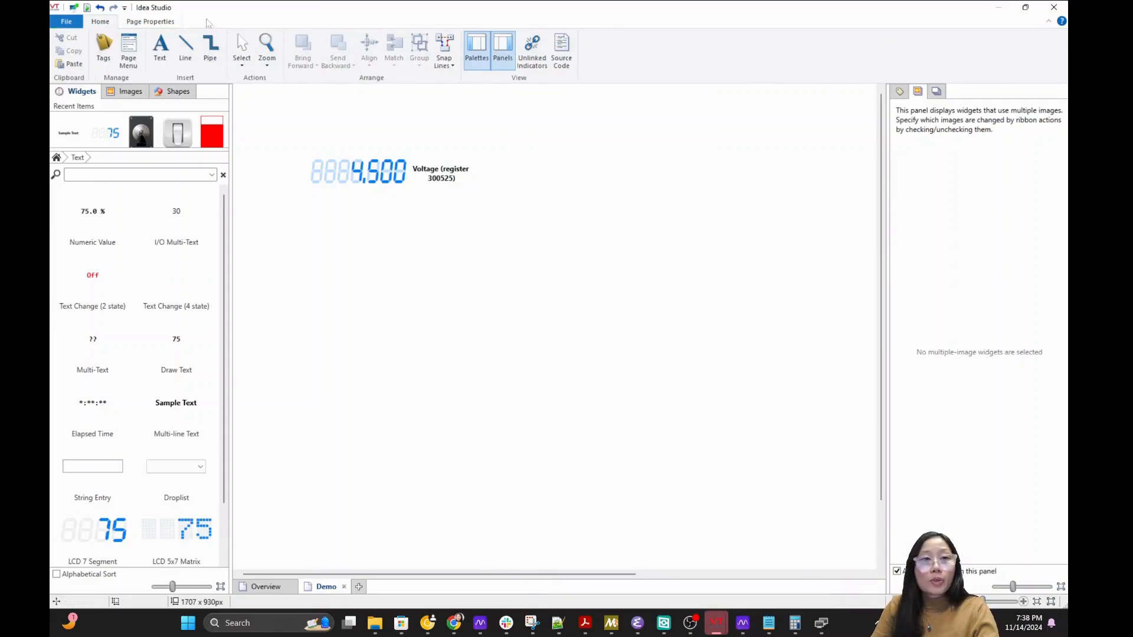
left_click(72, 10)
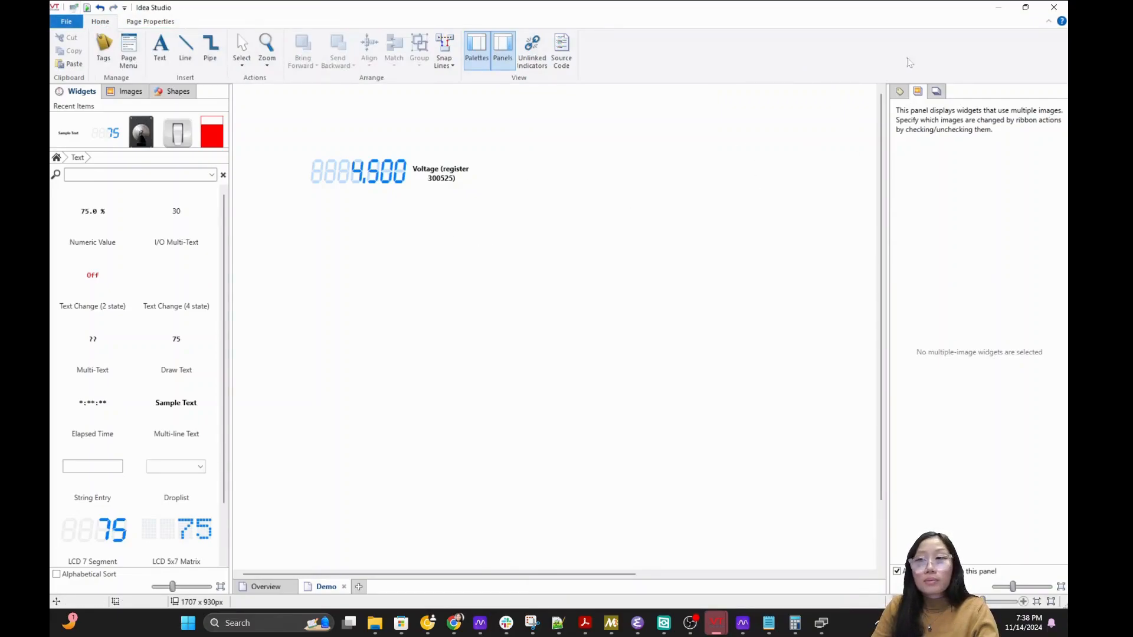
left_click(1061, 8)
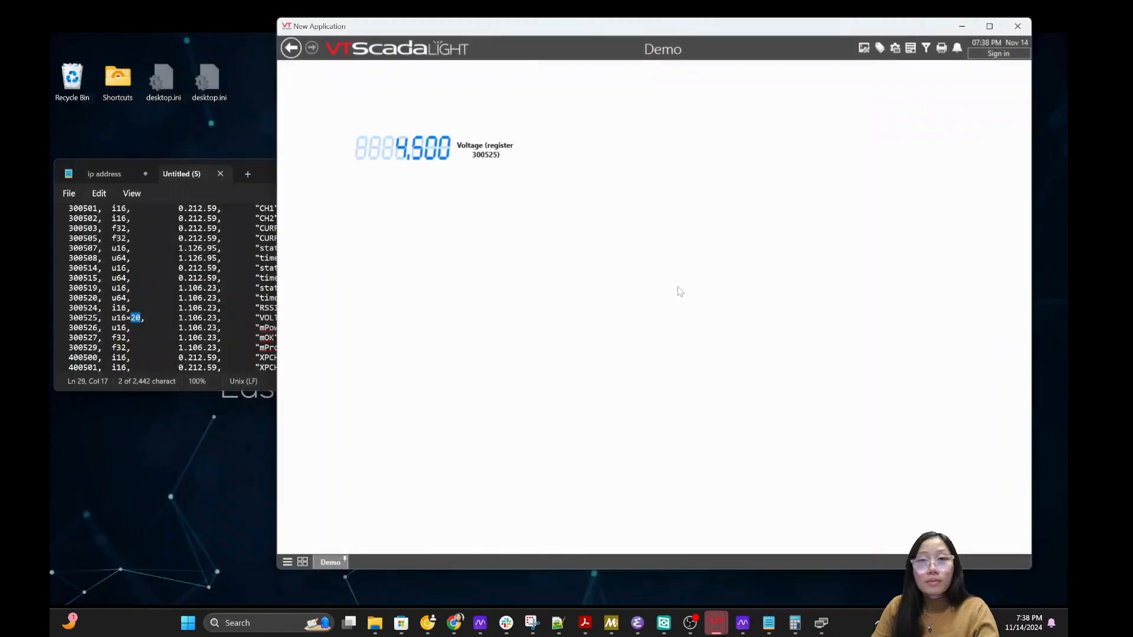
Reopen the tag browser below the voltage readout, turn off Questionable Data in tag1's quality settings and save the tag
left_click(879, 48)
left_click_drag(572, 180, 573, 202)
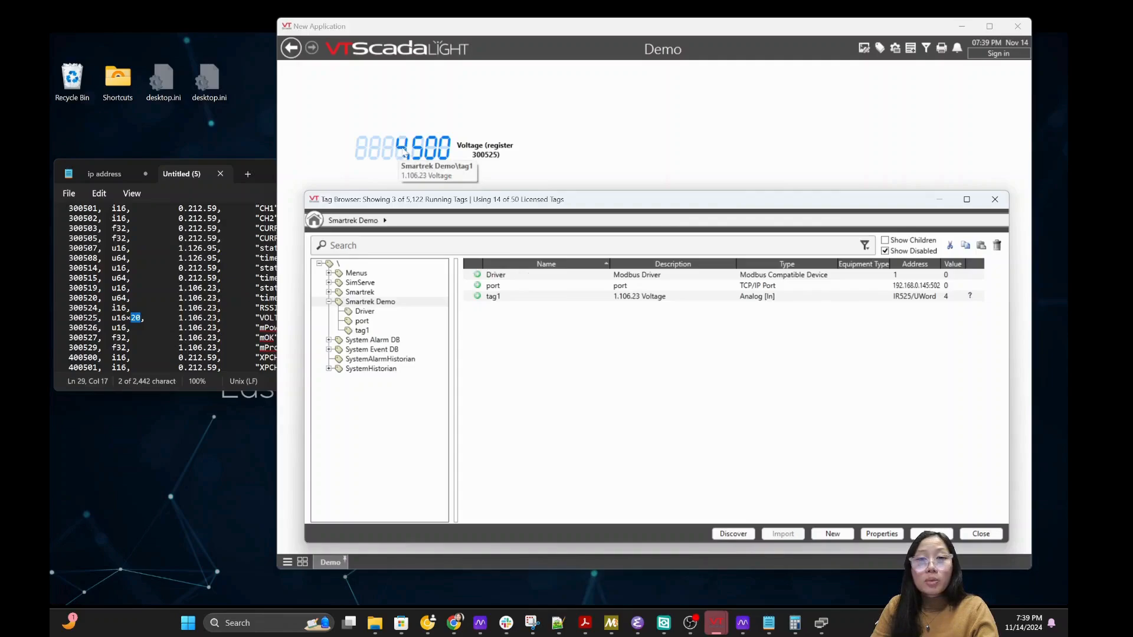
left_click(875, 302)
right_click(852, 301)
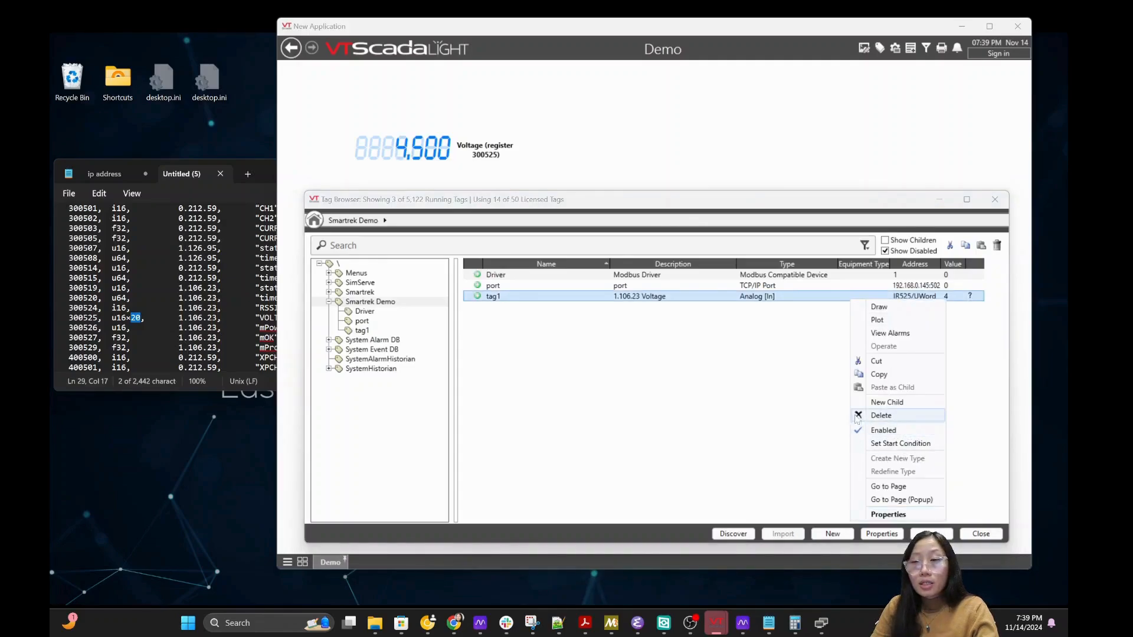
left_click(763, 420)
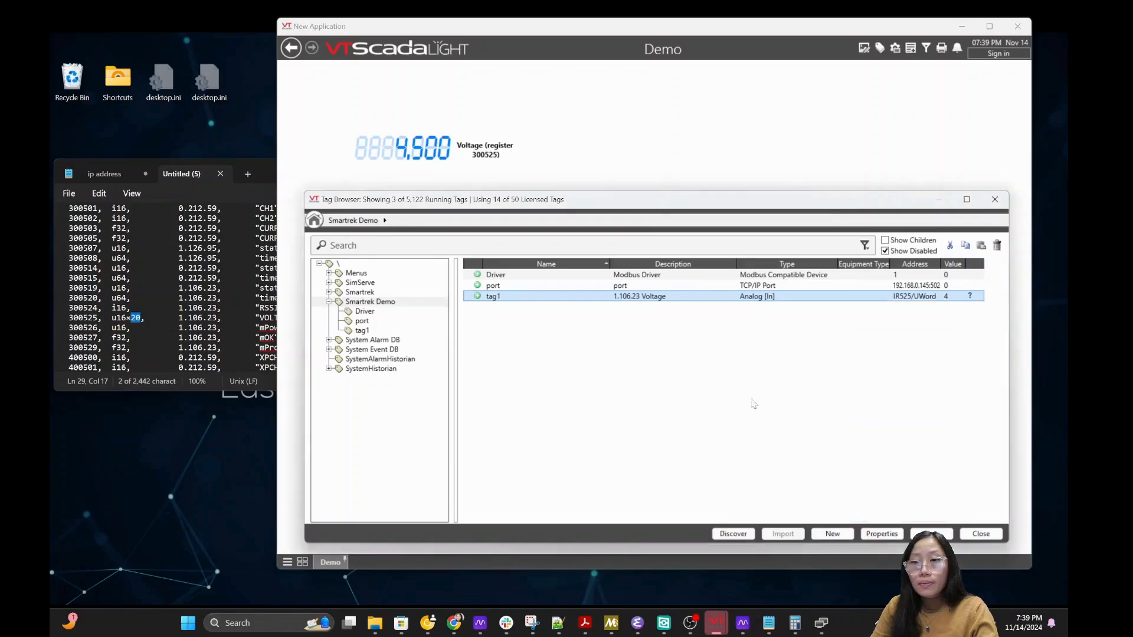
double_click(759, 298)
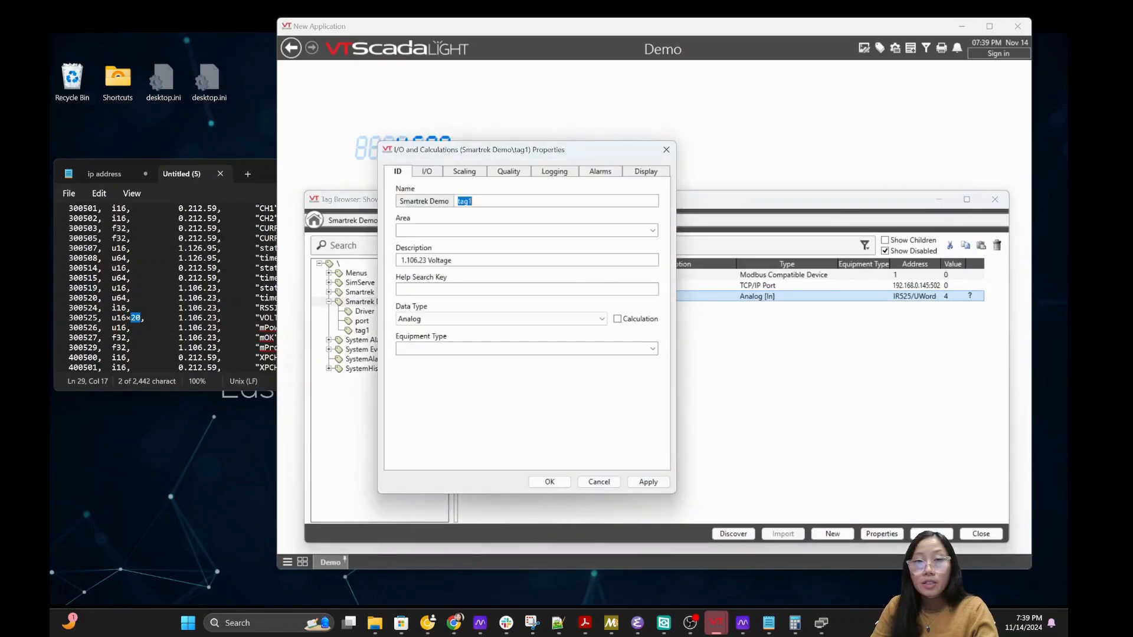
left_click(433, 174)
left_click(458, 172)
left_click(509, 173)
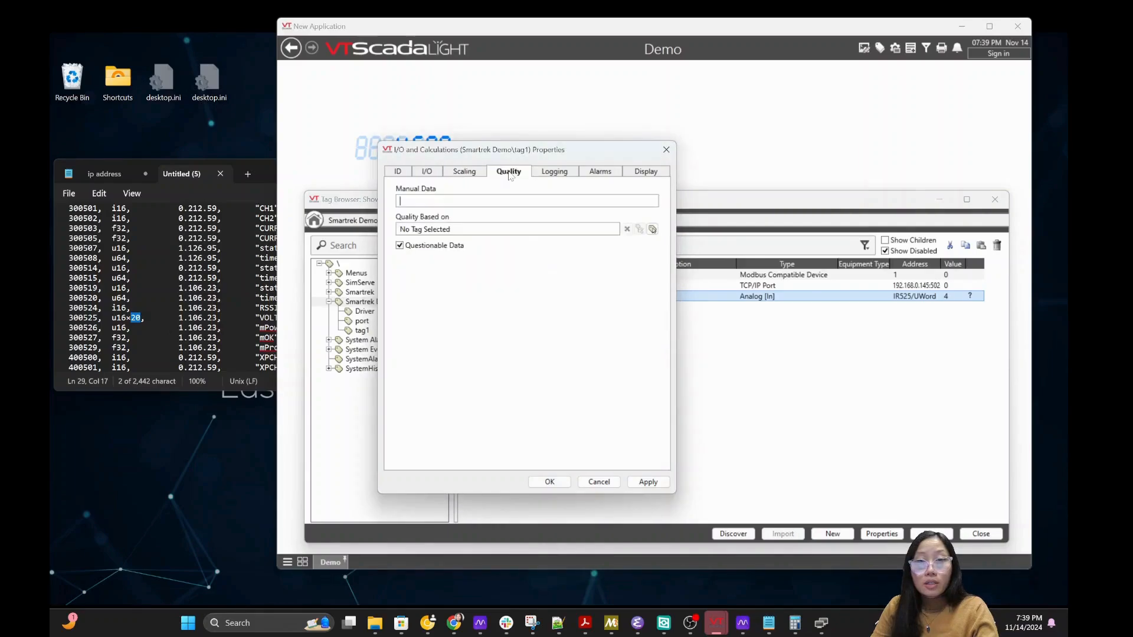
left_click(406, 247)
left_click(550, 483)
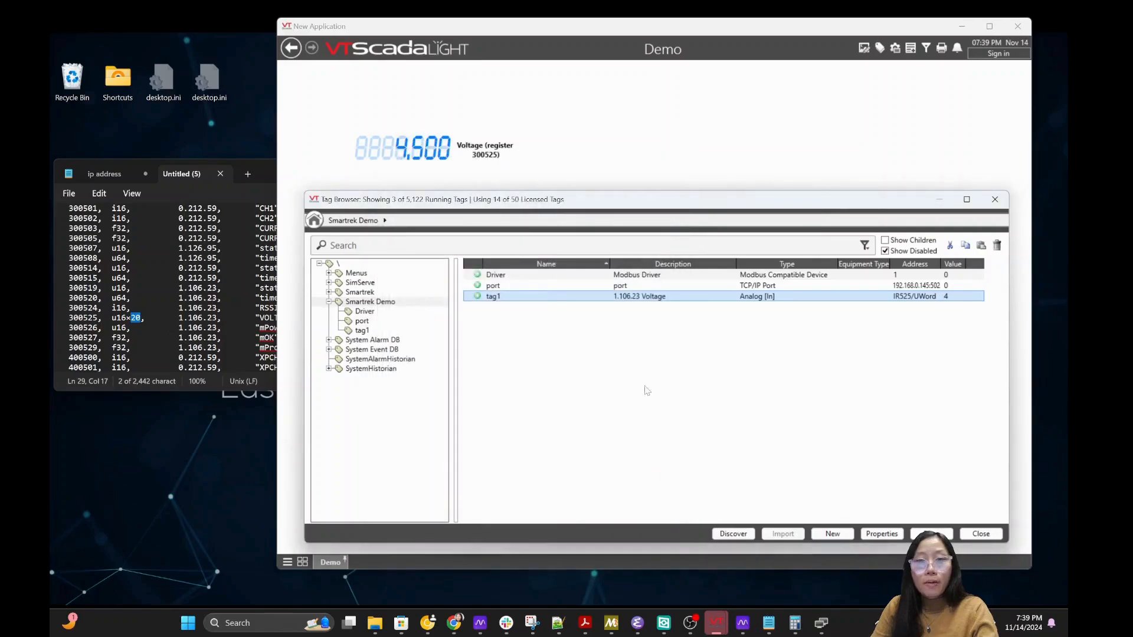
Start a new child tag under Smartrek Demo
right_click(373, 305)
left_click(449, 403)
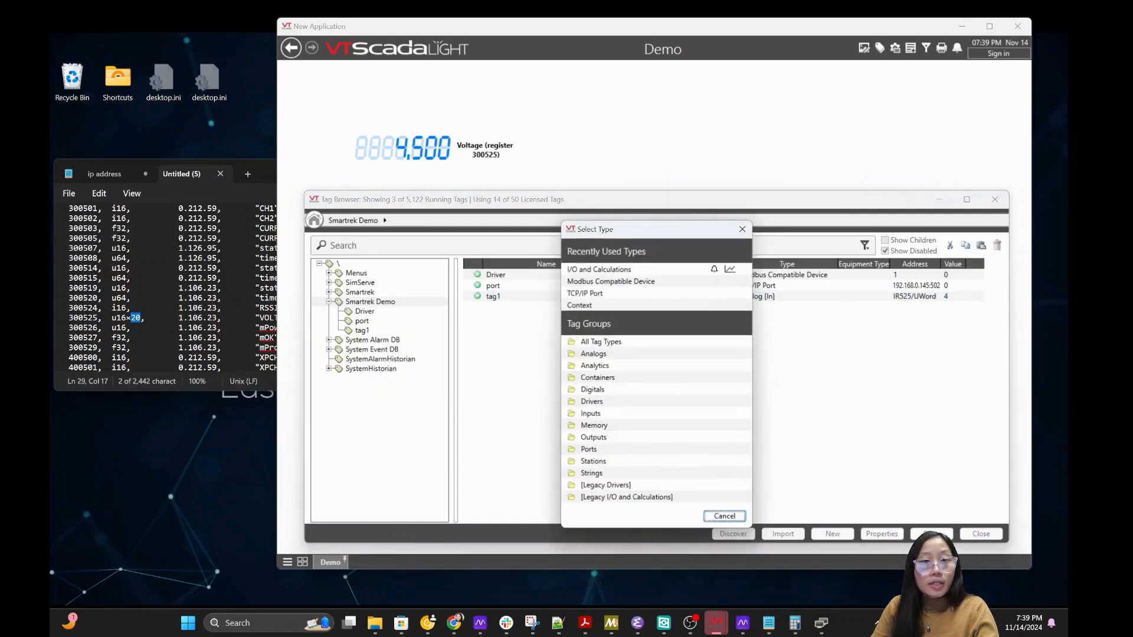
Look through the Notepad register list for a float register and mark address 400519, the CURRENTPERCENTAGE entry of node 1.106.23
left_click(159, 337)
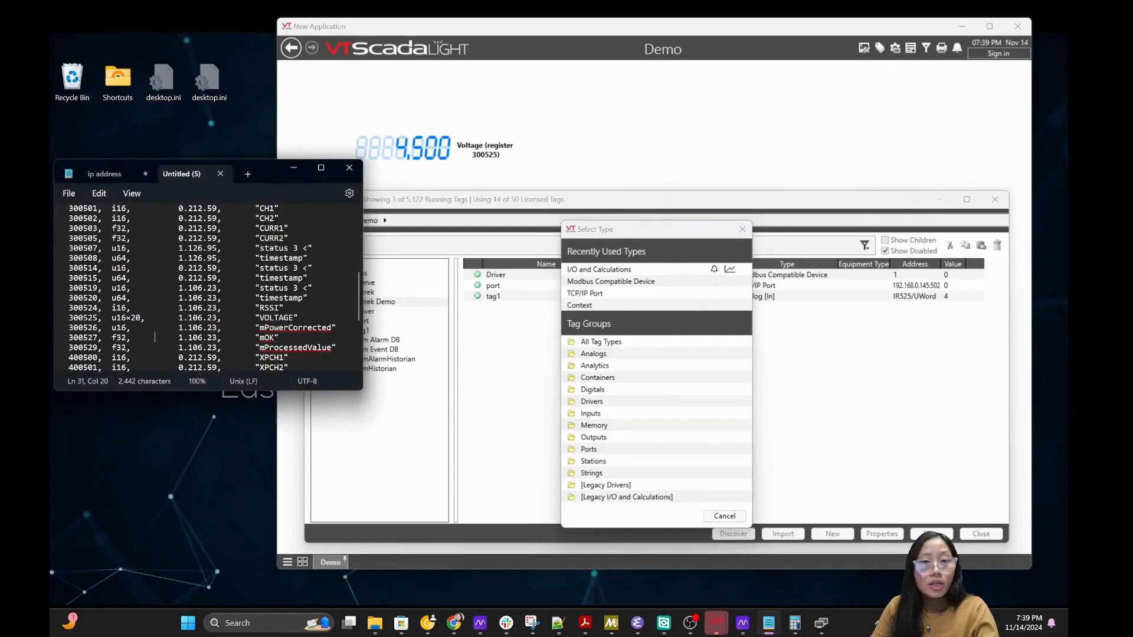
scroll(201, 289, "down", 2)
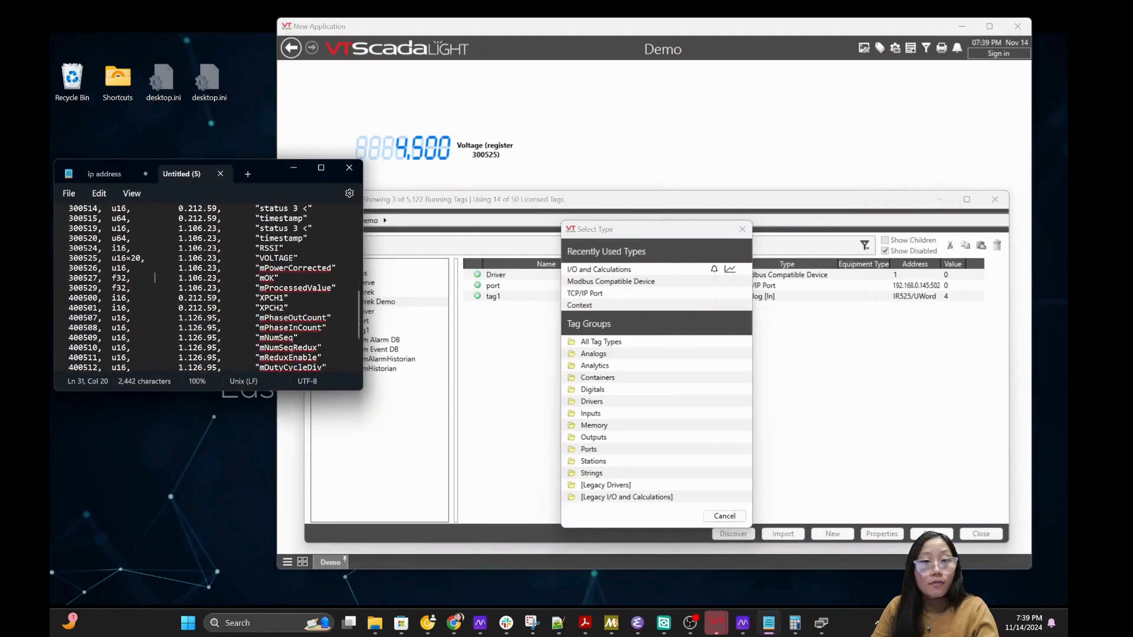
left_click_drag(361, 306, 363, 332)
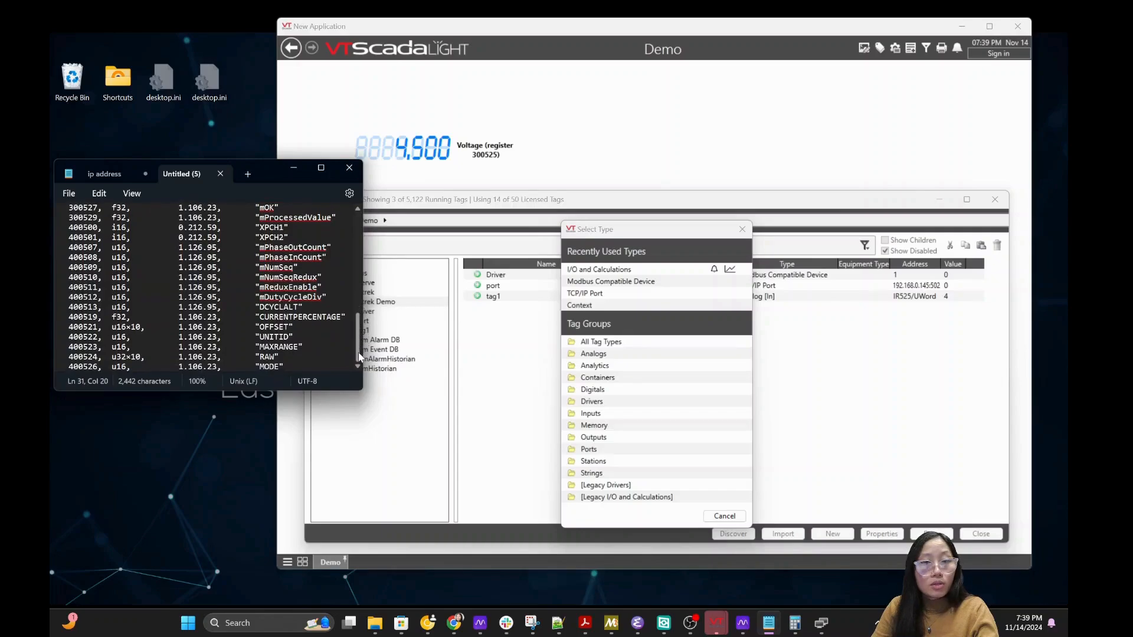
left_click_drag(359, 357, 366, 218)
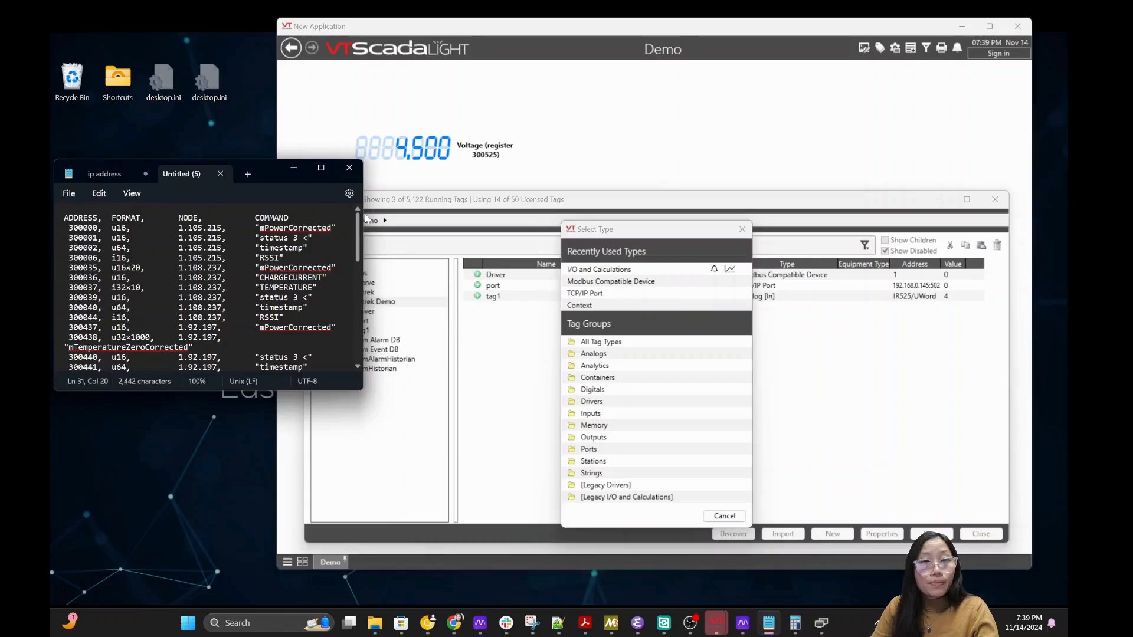
left_click_drag(366, 229, 366, 266)
left_click_drag(289, 297, 52, 289)
left_click_drag(362, 266, 362, 300)
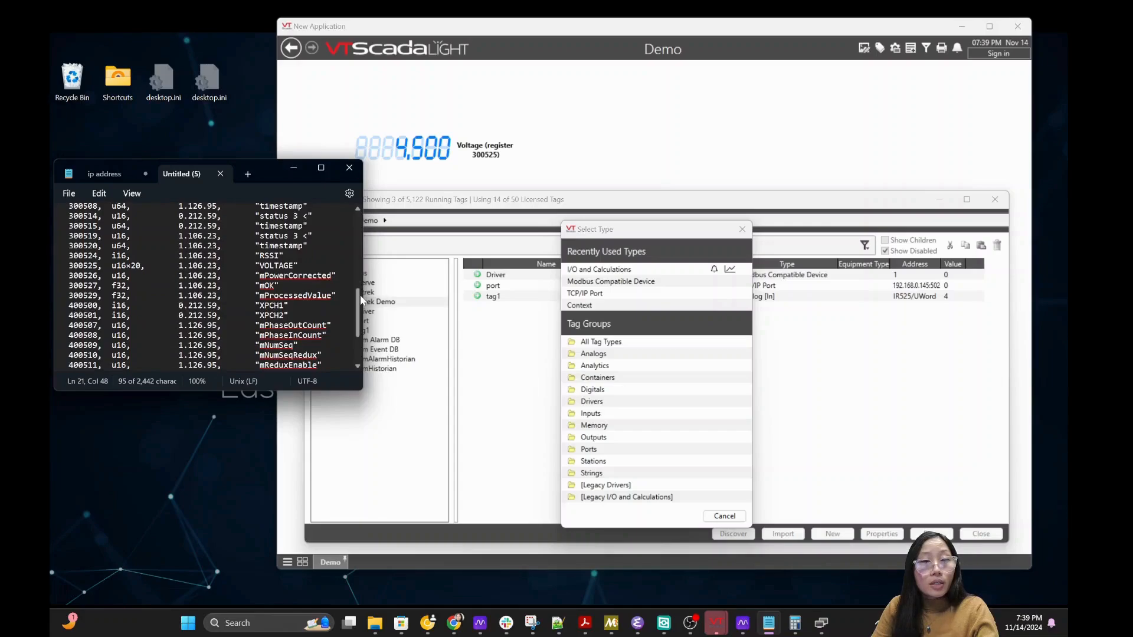
double_click(303, 296)
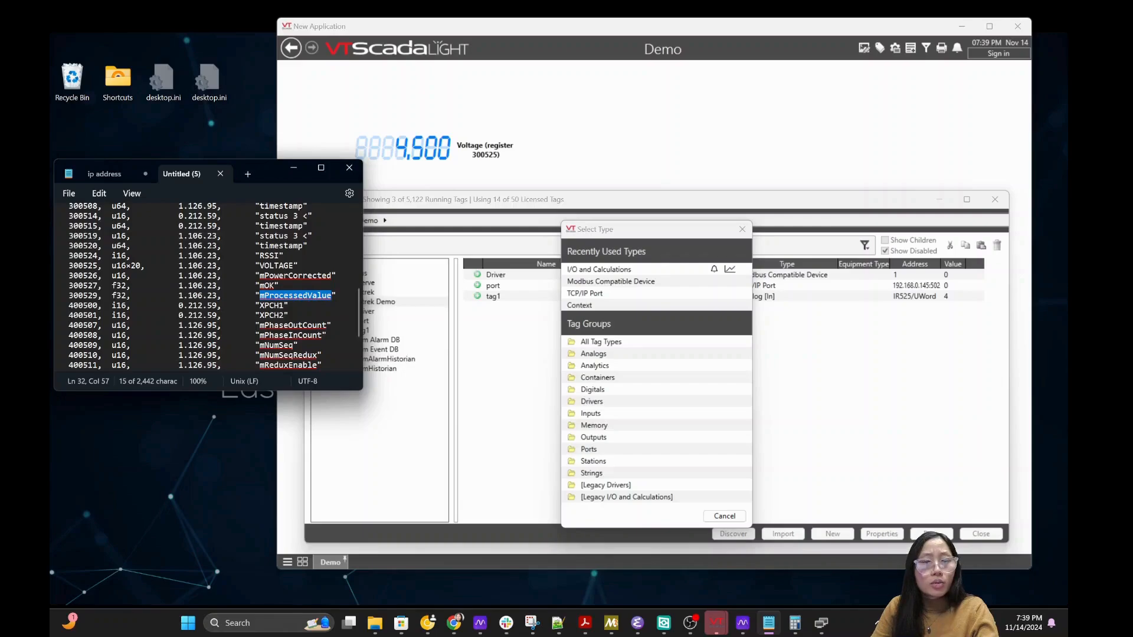
scroll(360, 298, "up", 2)
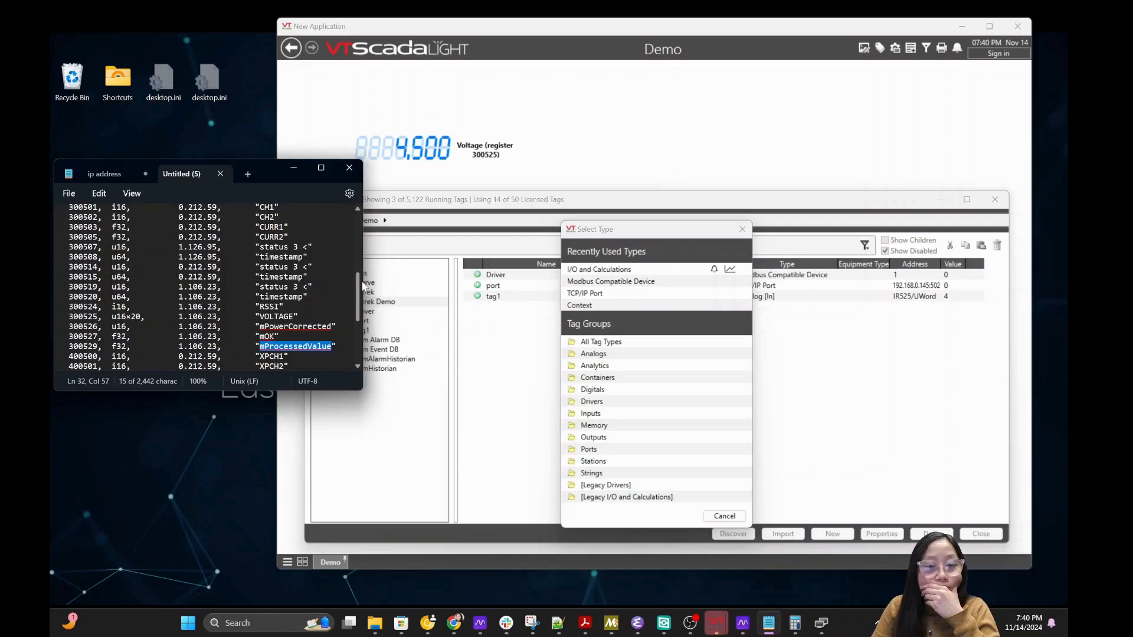
scroll(361, 306, "down", 4)
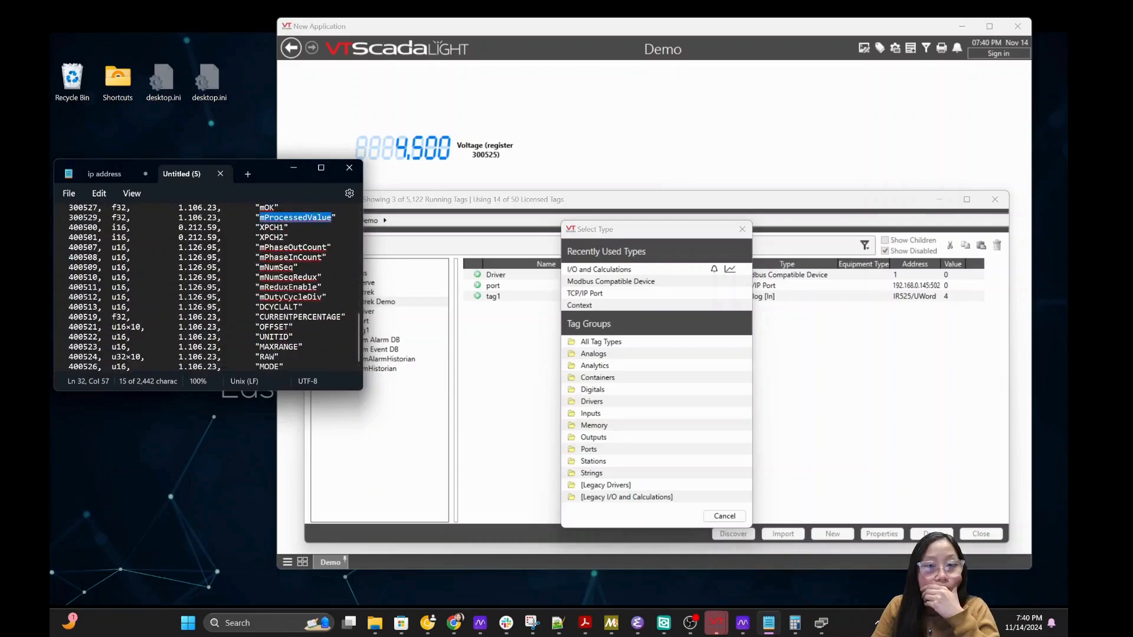
left_click(293, 318)
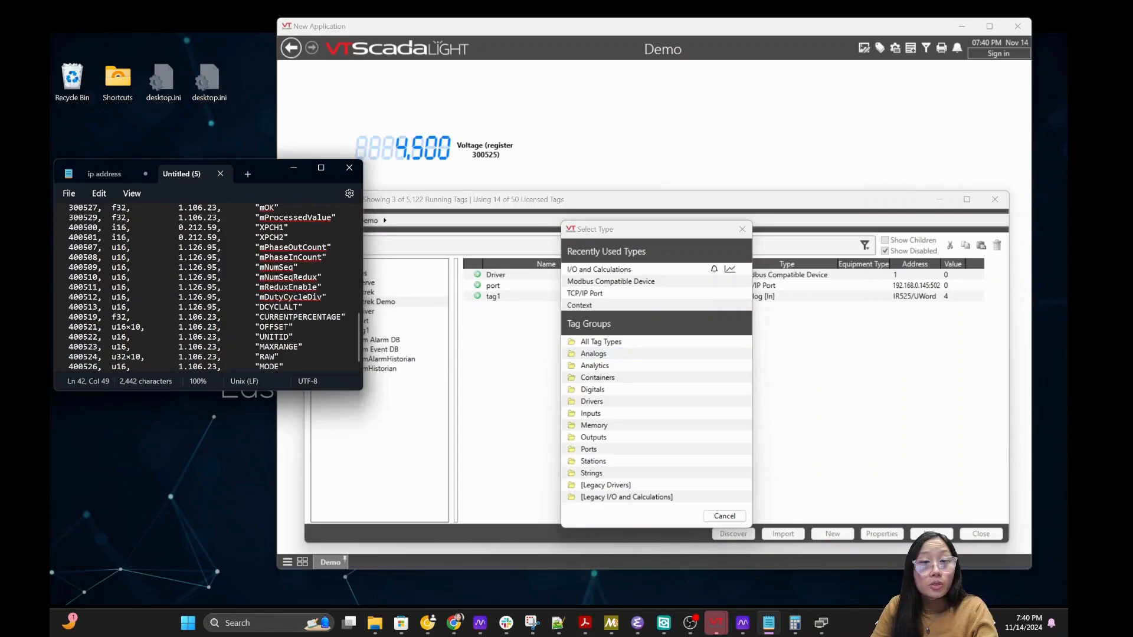
double_click(96, 318)
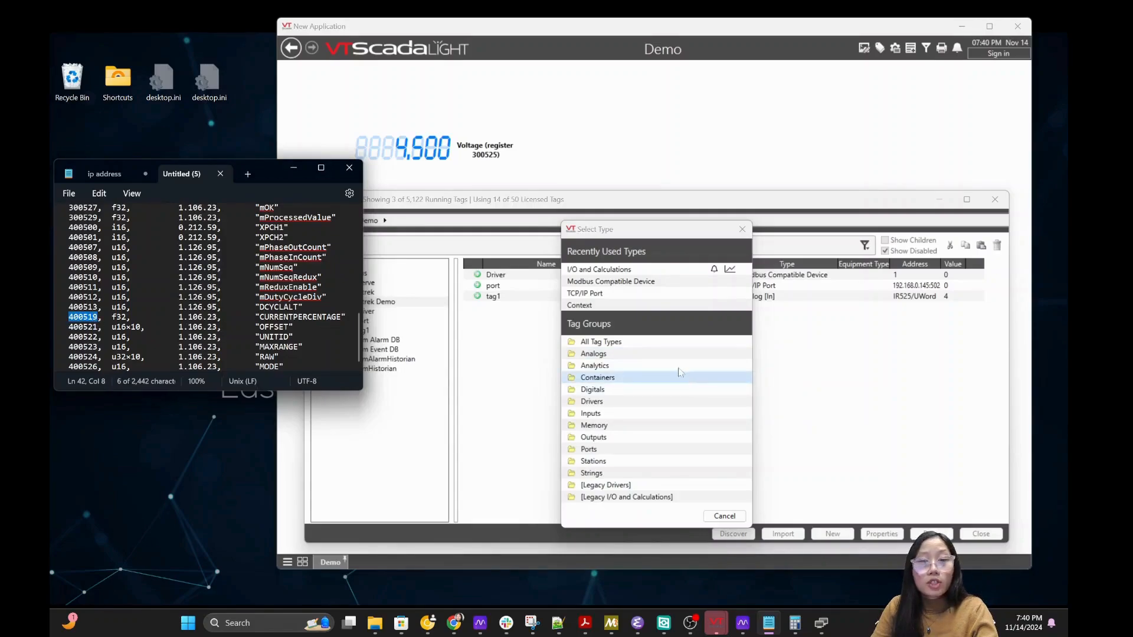
Make the new tag an analog I/O and Calculations tag named "Tag2" with the description "1.106.23 CurrentPercentage"
left_click(602, 356)
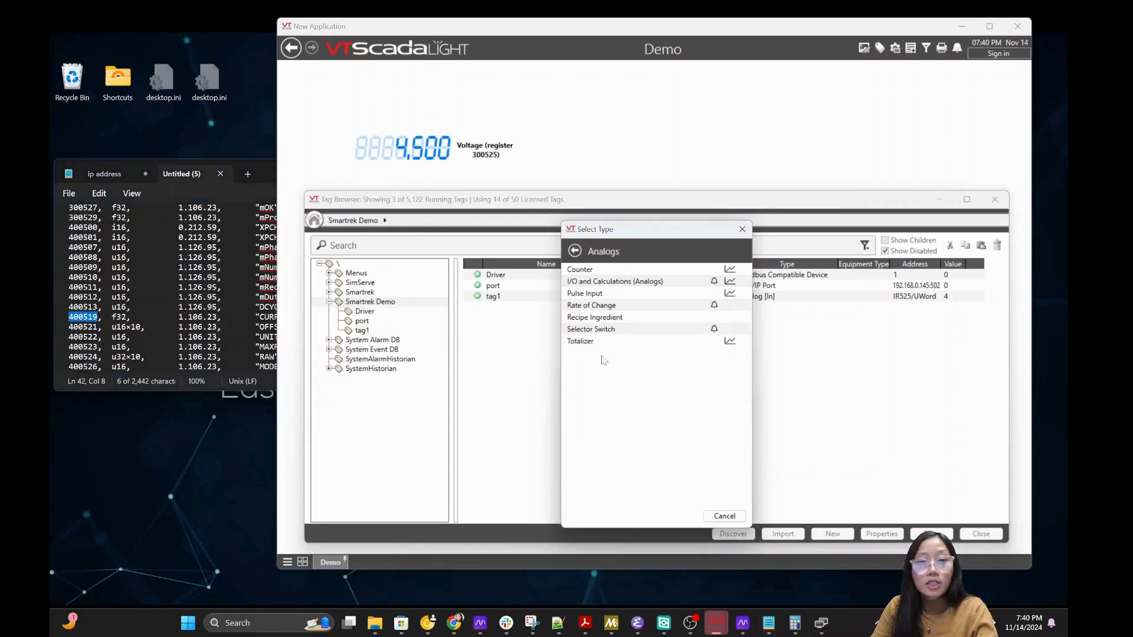
left_click(609, 283)
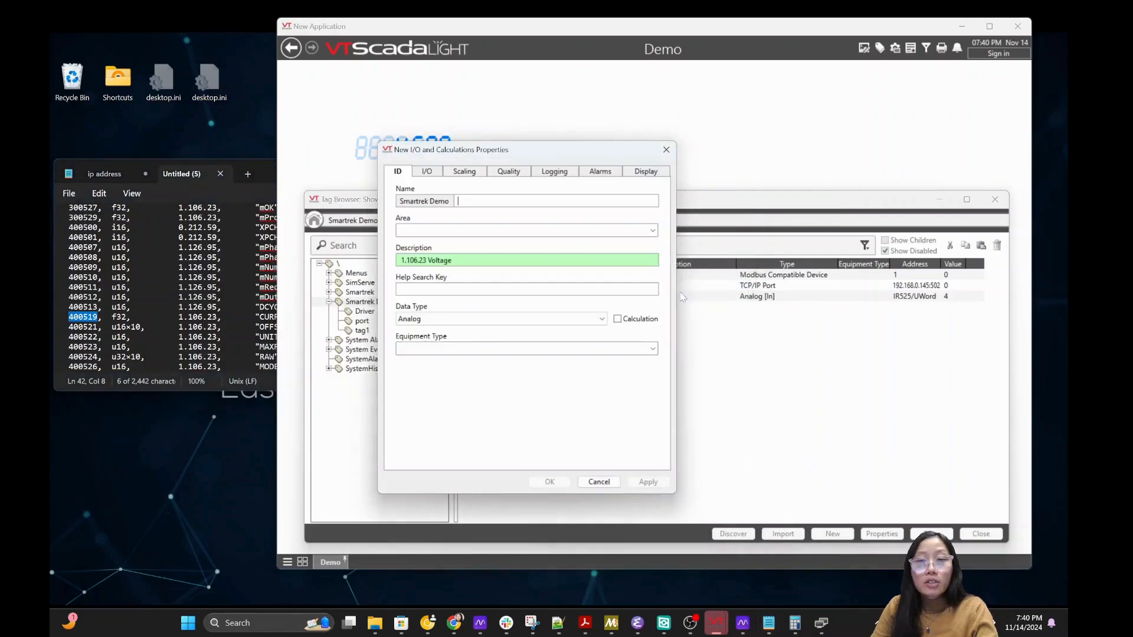
type("Tag2")
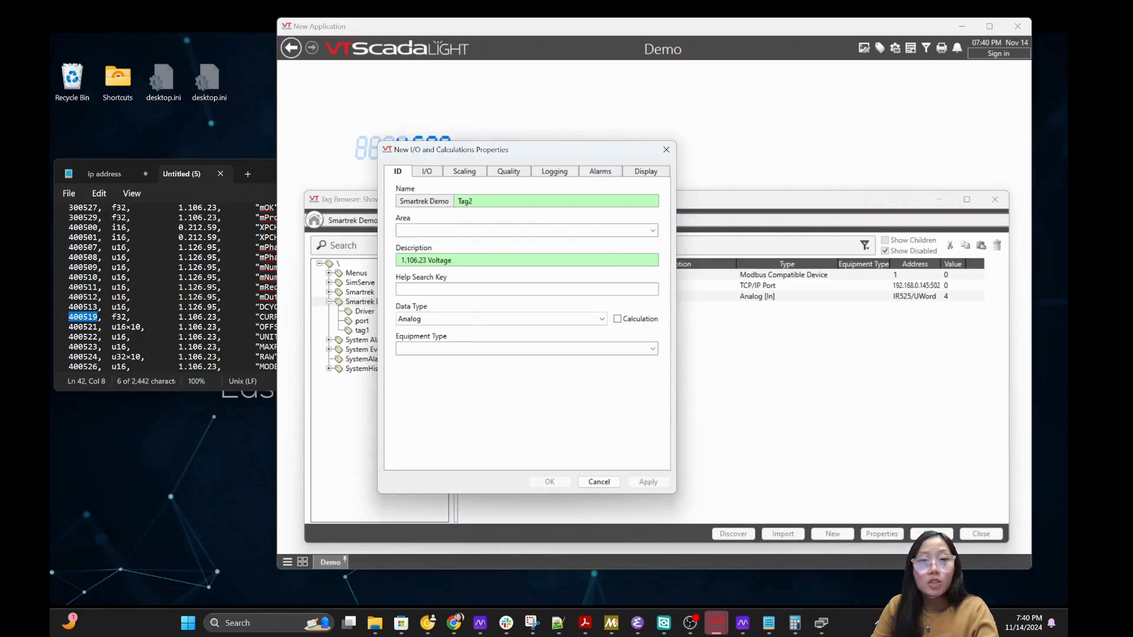
left_click_drag(453, 260, 401, 260)
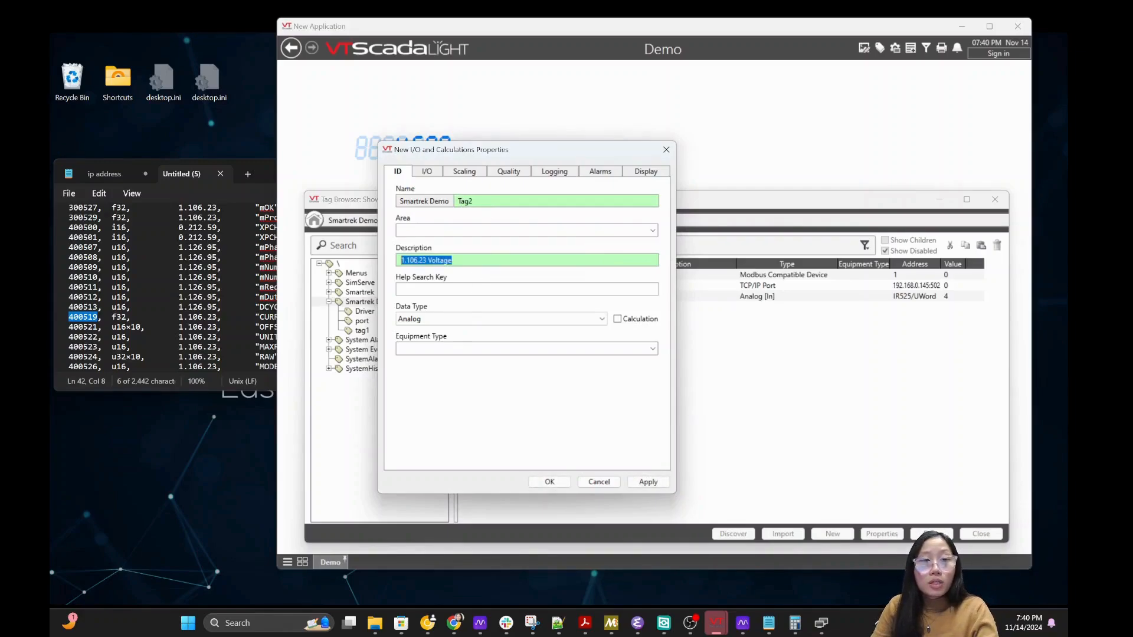
left_click(428, 260)
double_click(429, 260)
type("Curre")
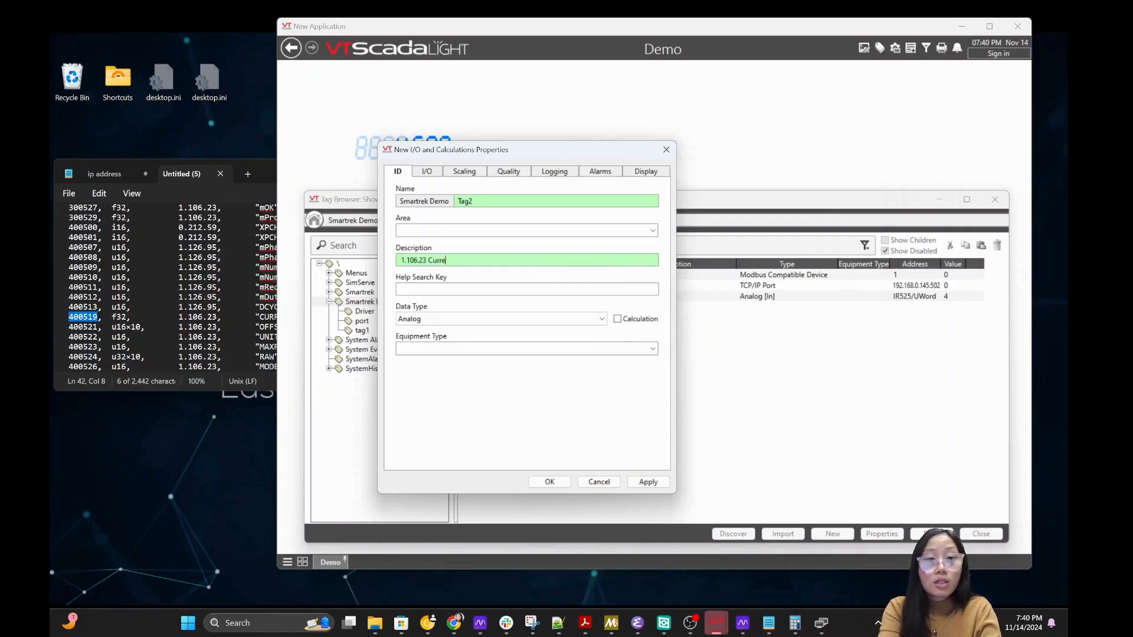
type("ntPercentage")
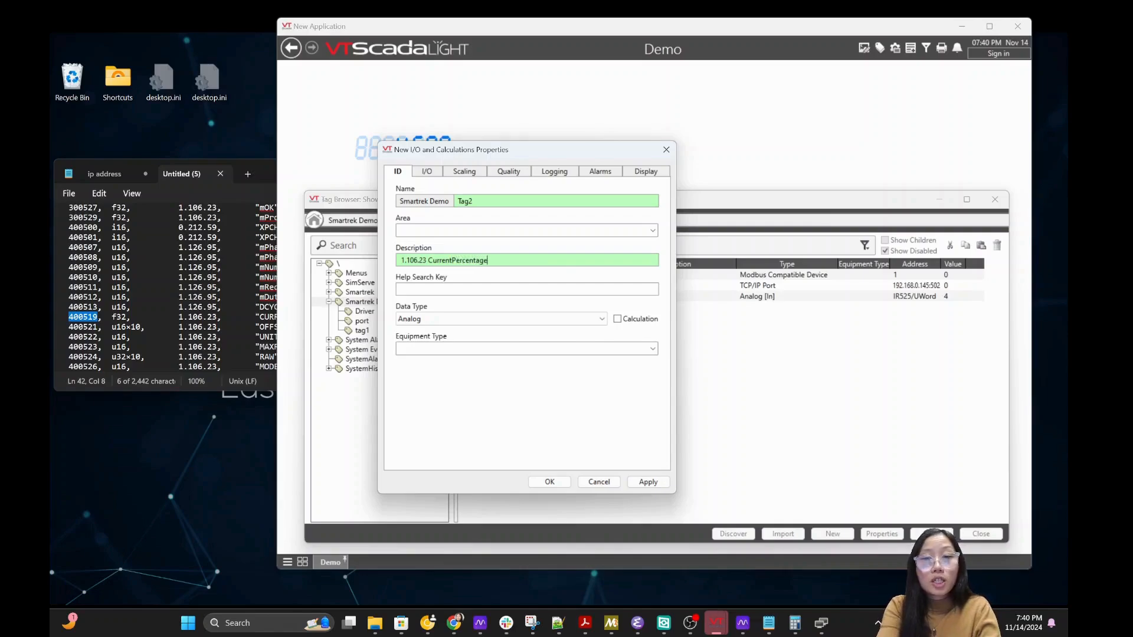
Assign the Modbus driver under Smartrek Demo as Tag2's I/O device
left_click(424, 174)
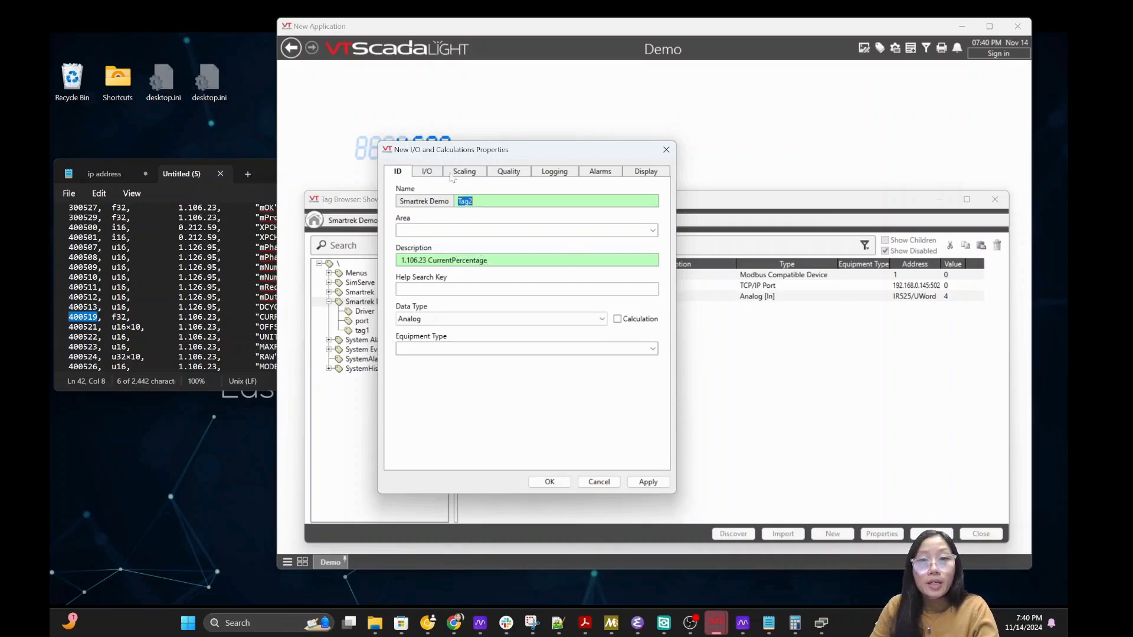
left_click_drag(471, 158, 527, 177)
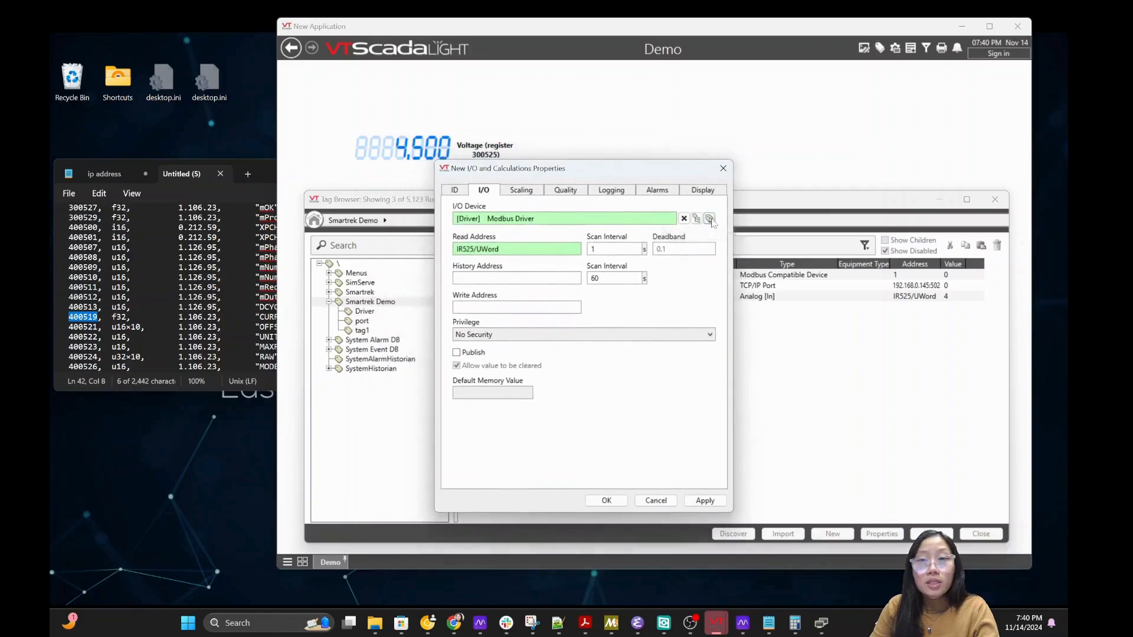
left_click(709, 219)
left_click(508, 275)
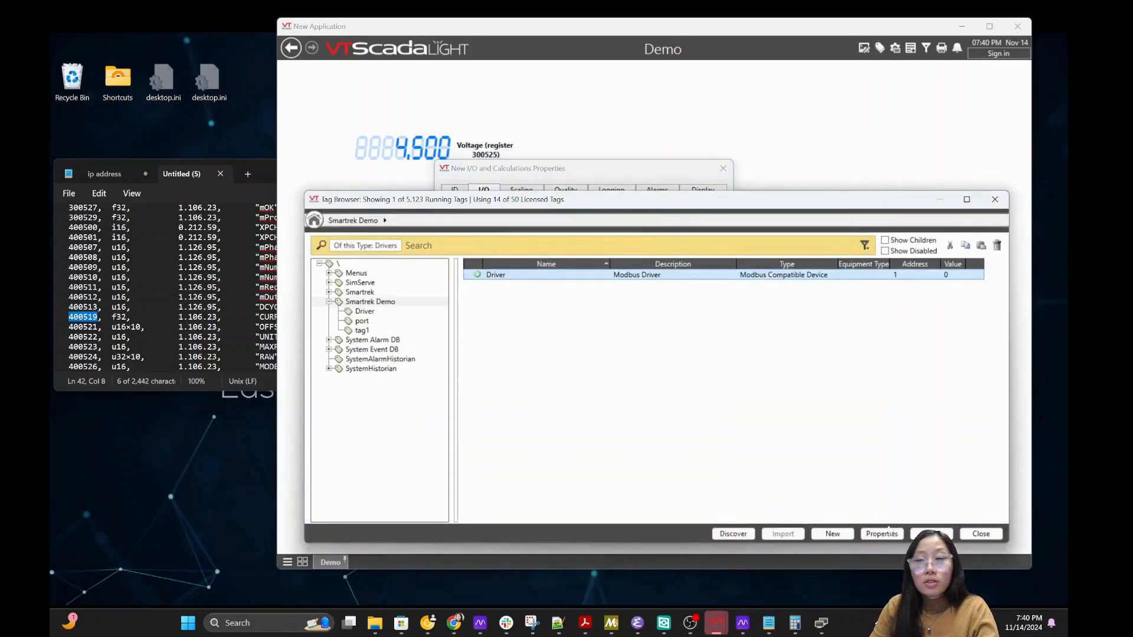
left_click(930, 533)
Set Tag2's read address to HR519/Float, consulting the data suffix table in the VTScada help in Chrome, and save the tag
left_click_drag(519, 249, 455, 249)
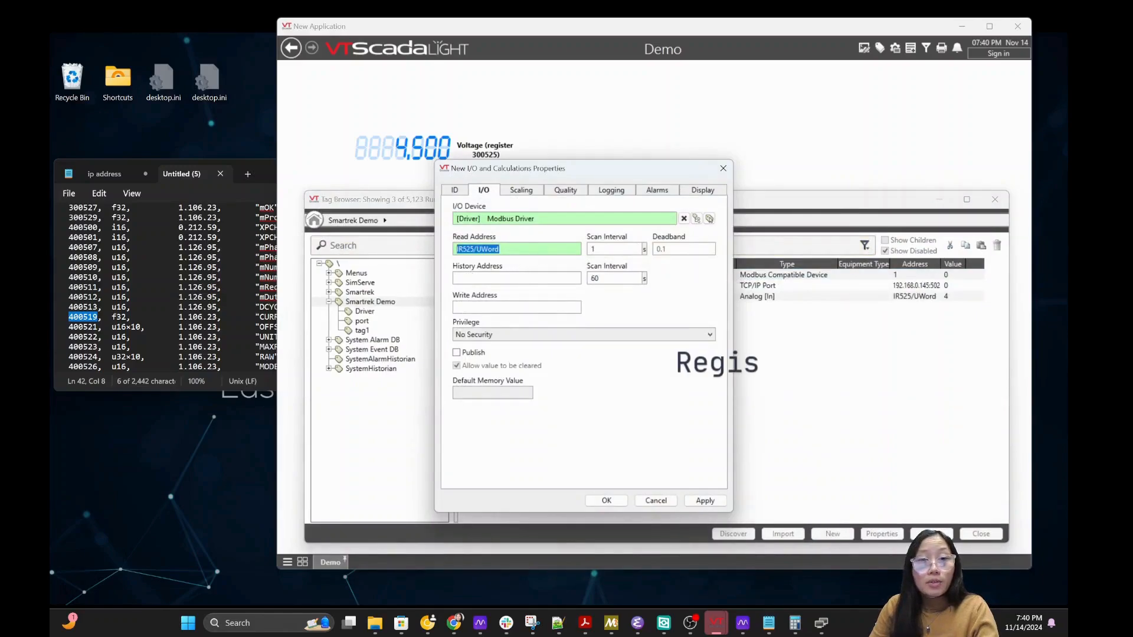
key("BackSpace")
type("HR")
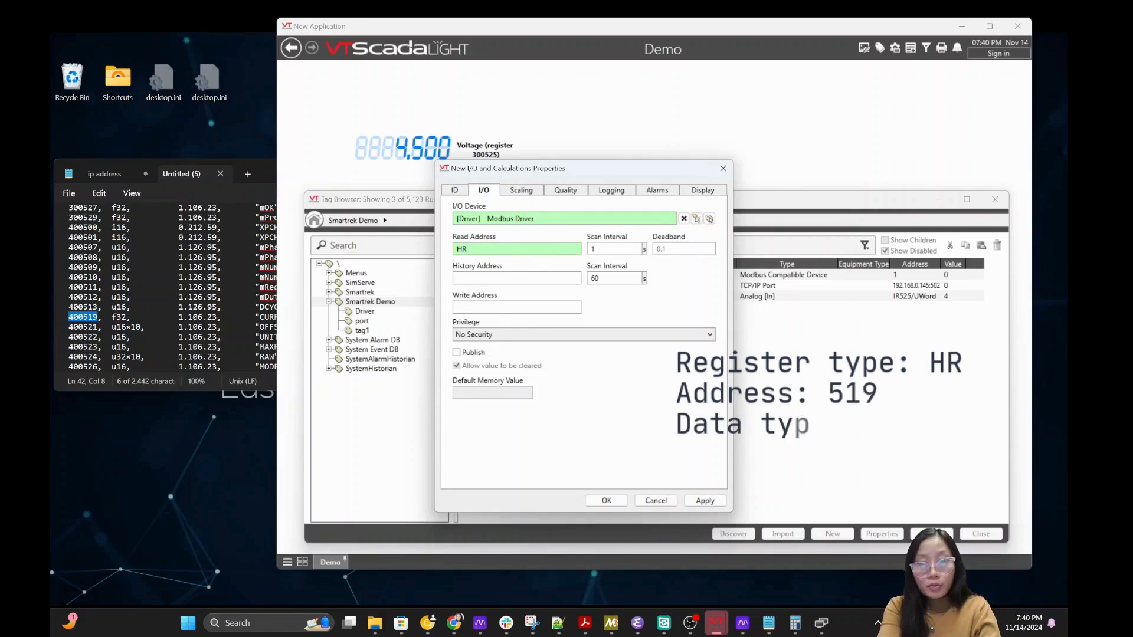
type("519/")
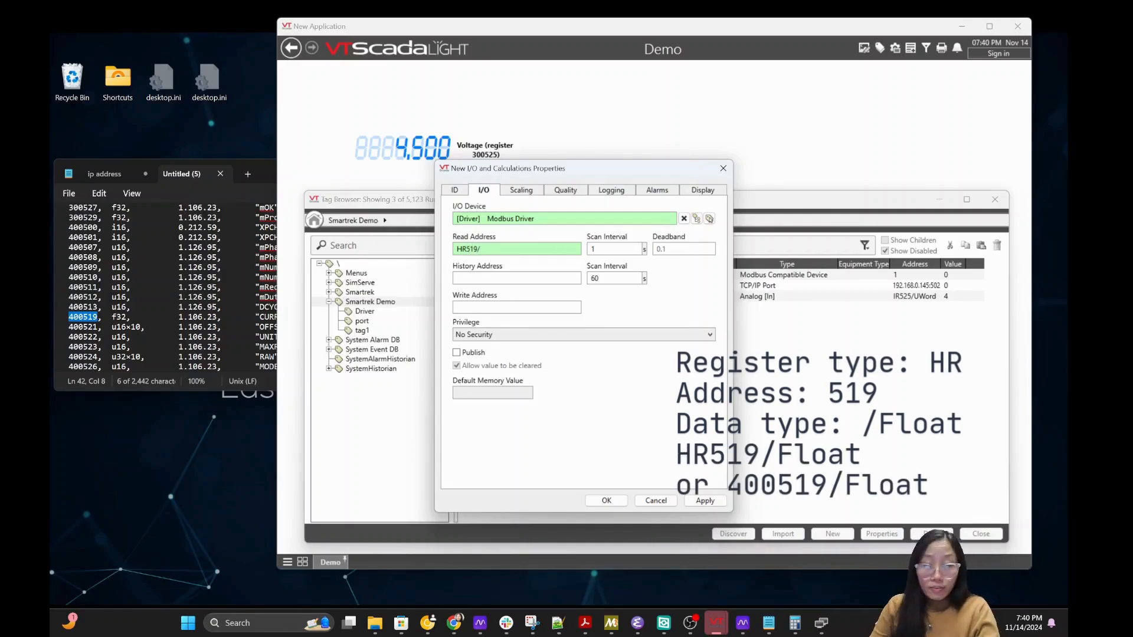
mouse_move(452, 621)
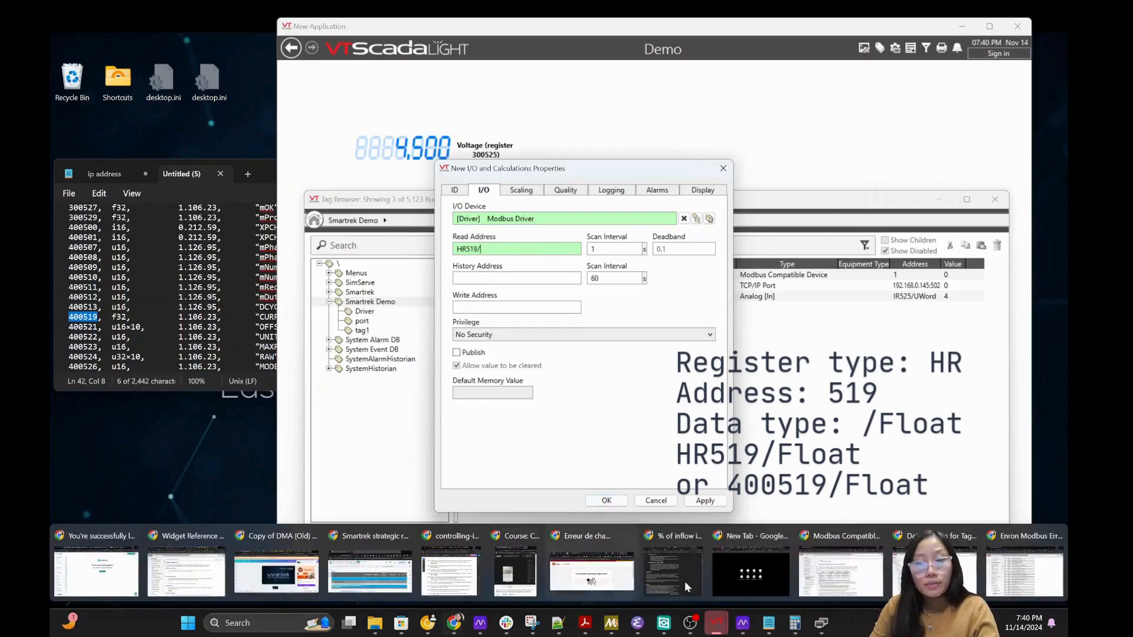
left_click(939, 567)
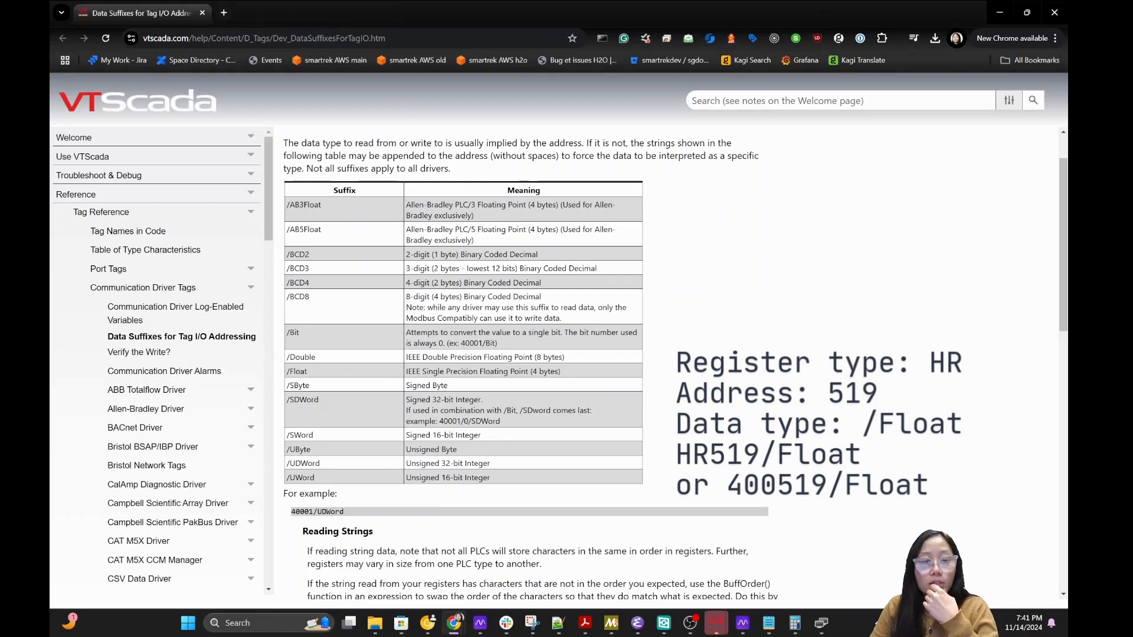
left_click(996, 20)
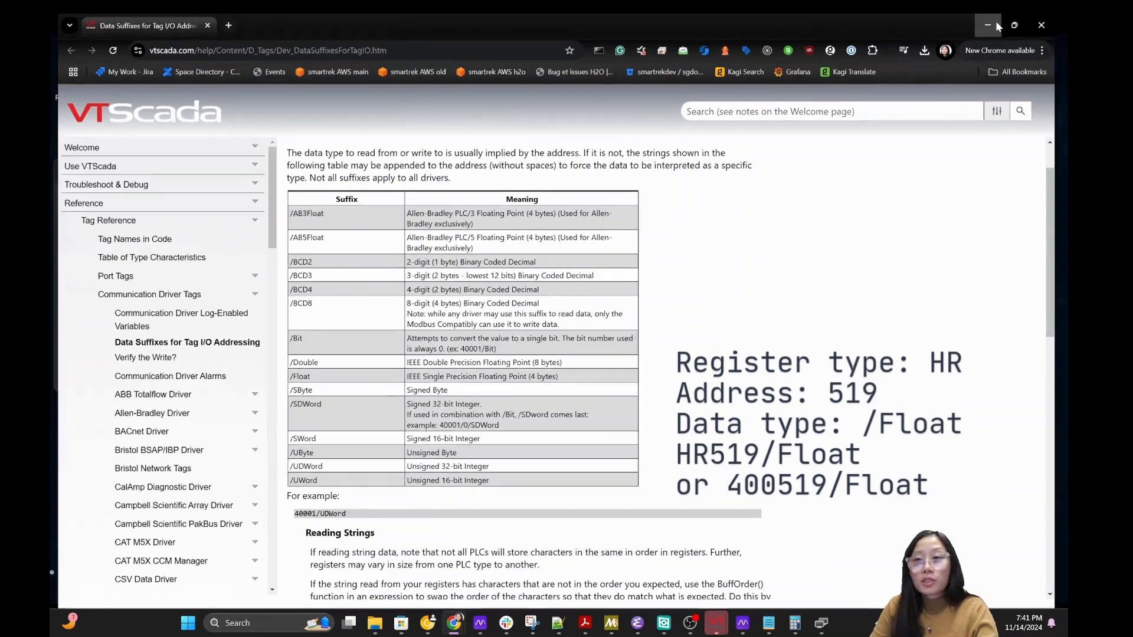
type("Float")
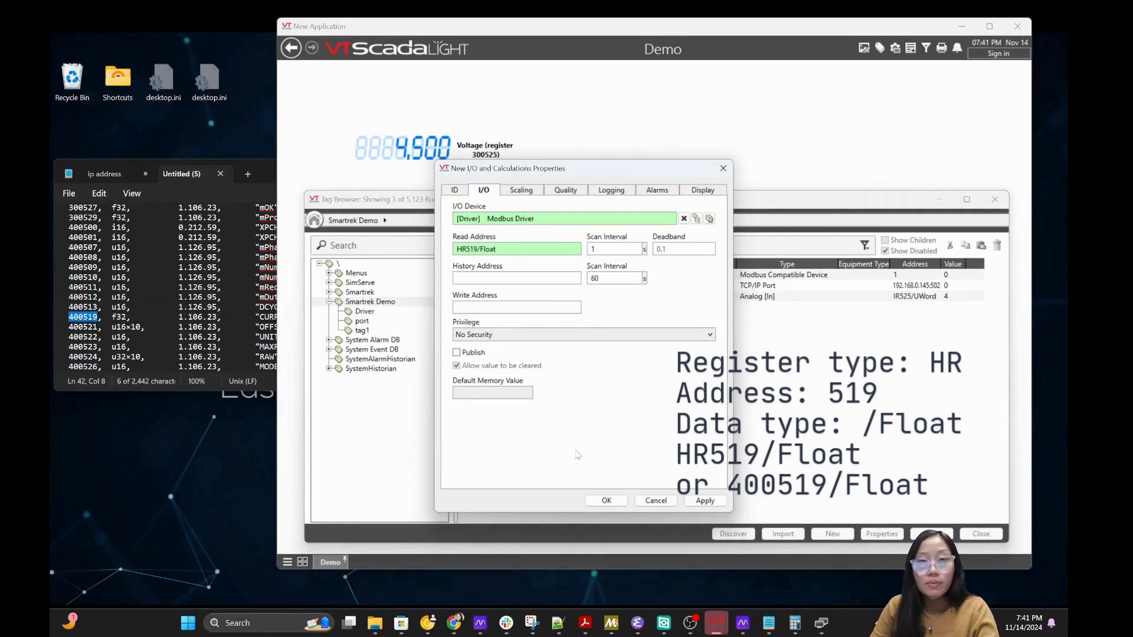
left_click(606, 500)
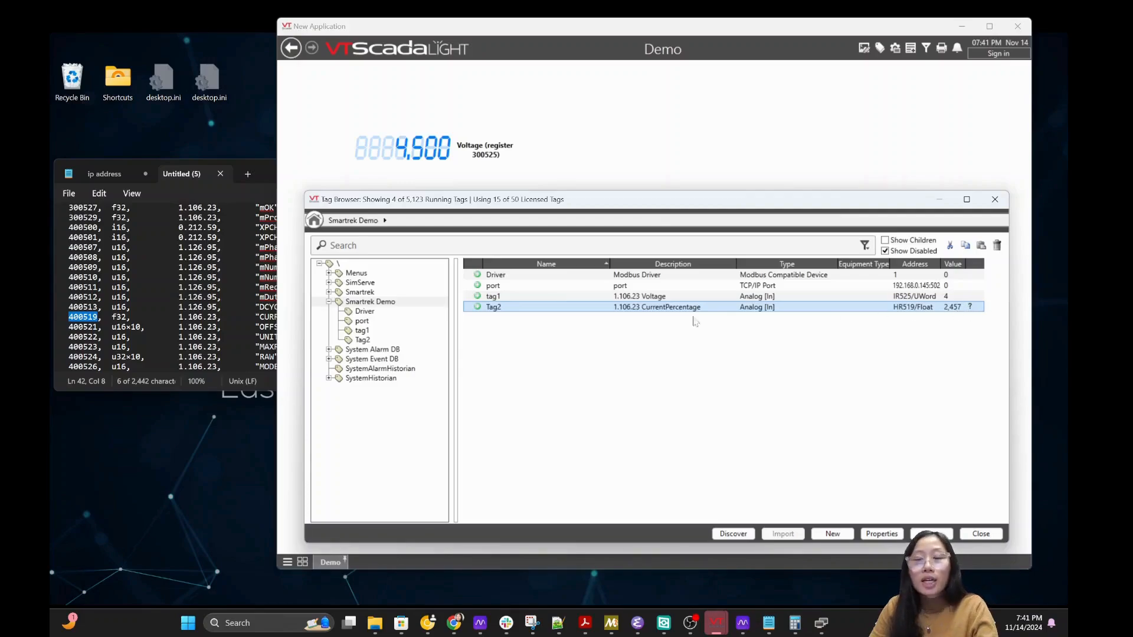
Look through the Notepad register list again and examine register 300501, the CH1 entry of node 0.212.59
left_click(164, 326)
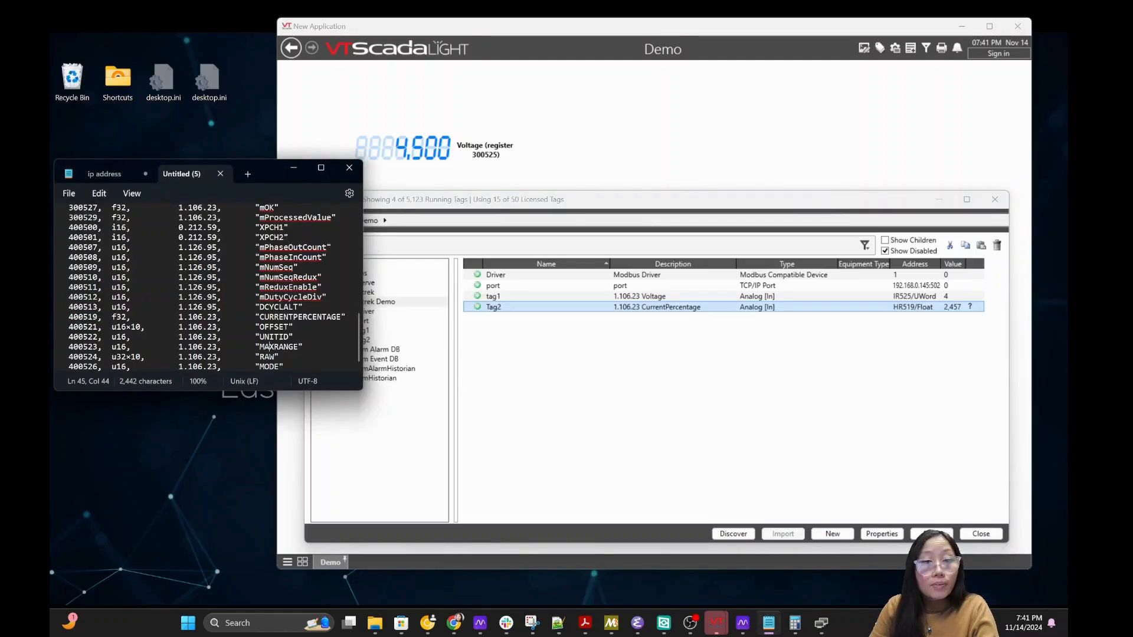
scroll(310, 359, "up", 10)
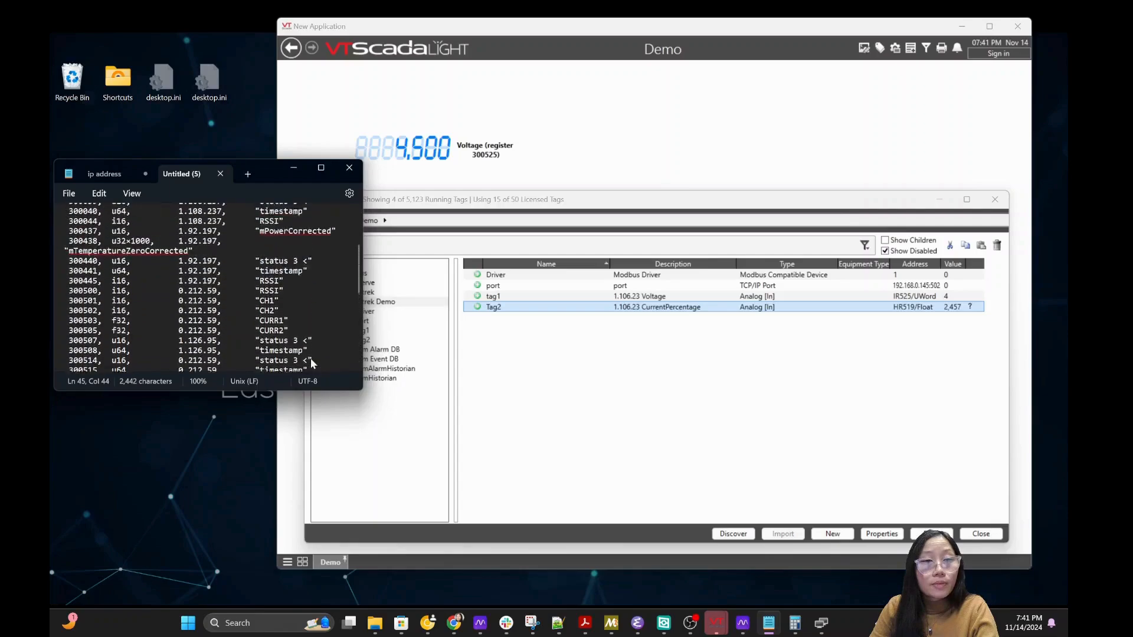
scroll(310, 359, "up", 1)
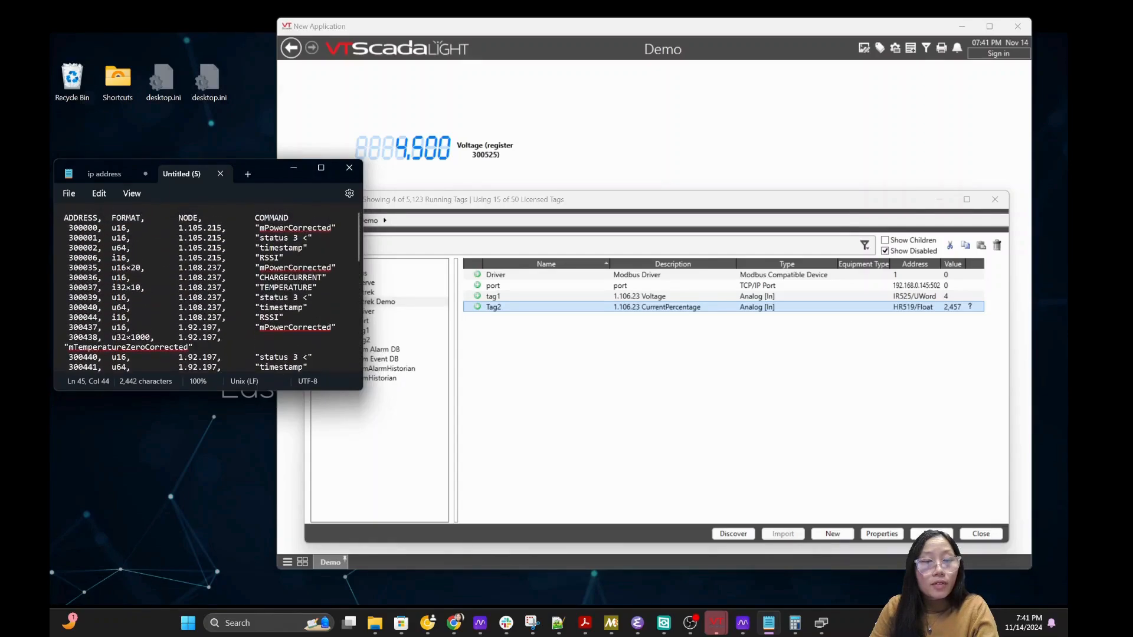
scroll(326, 283, "down", 3)
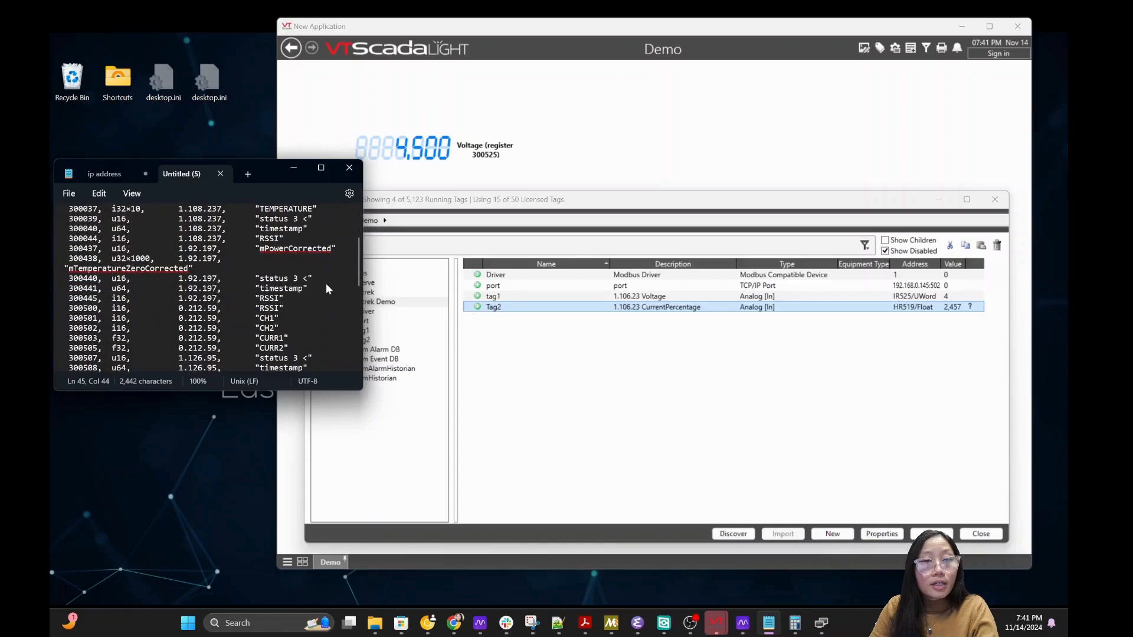
mouse_move(79, 318)
left_mouse_down()
mouse_move(279, 323)
mouse_move(71, 323)
left_mouse_up()
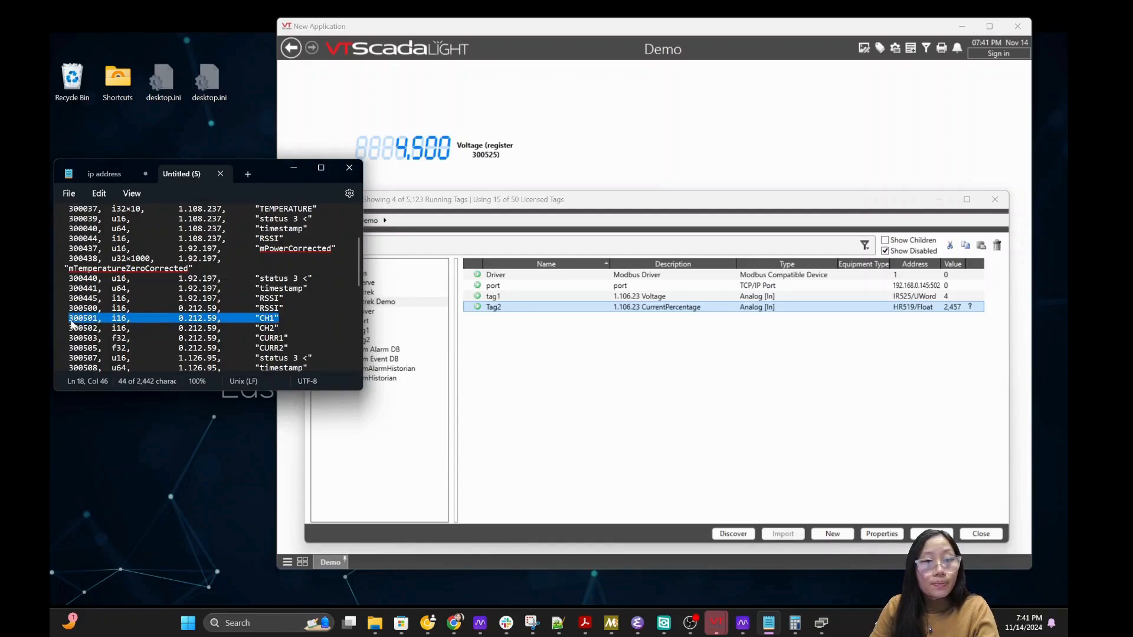
scroll(89, 323, "down", 1)
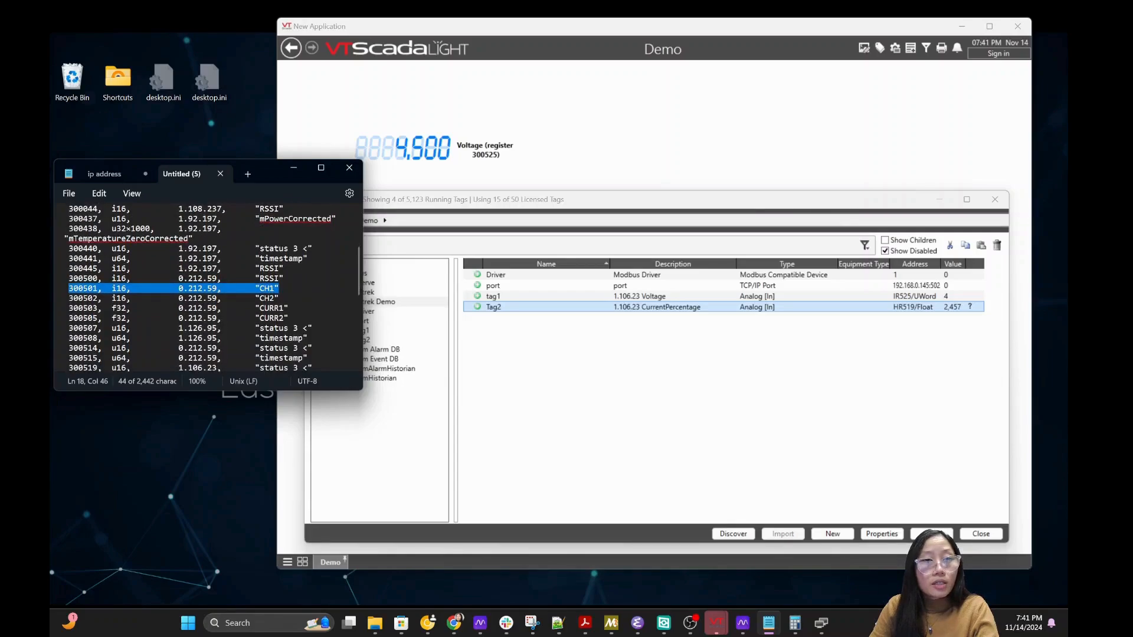
left_click(284, 290)
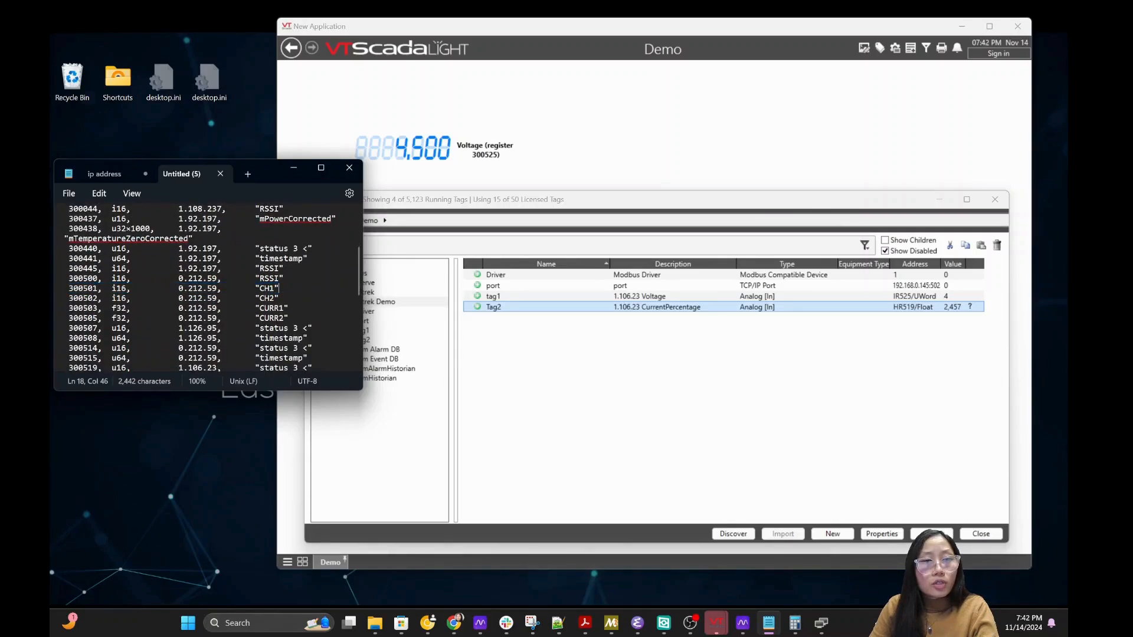
Review the register number, data type, name and node address of the 300501 entry in the Notepad register list
scroll(284, 294, "down", 3)
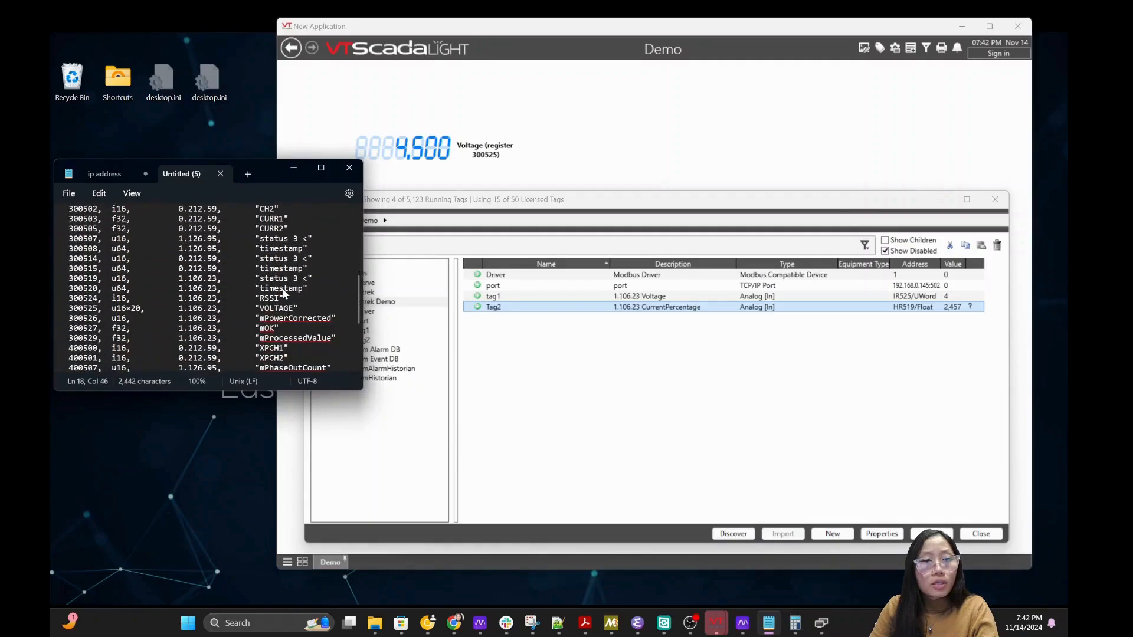
scroll(283, 293, "up", 1)
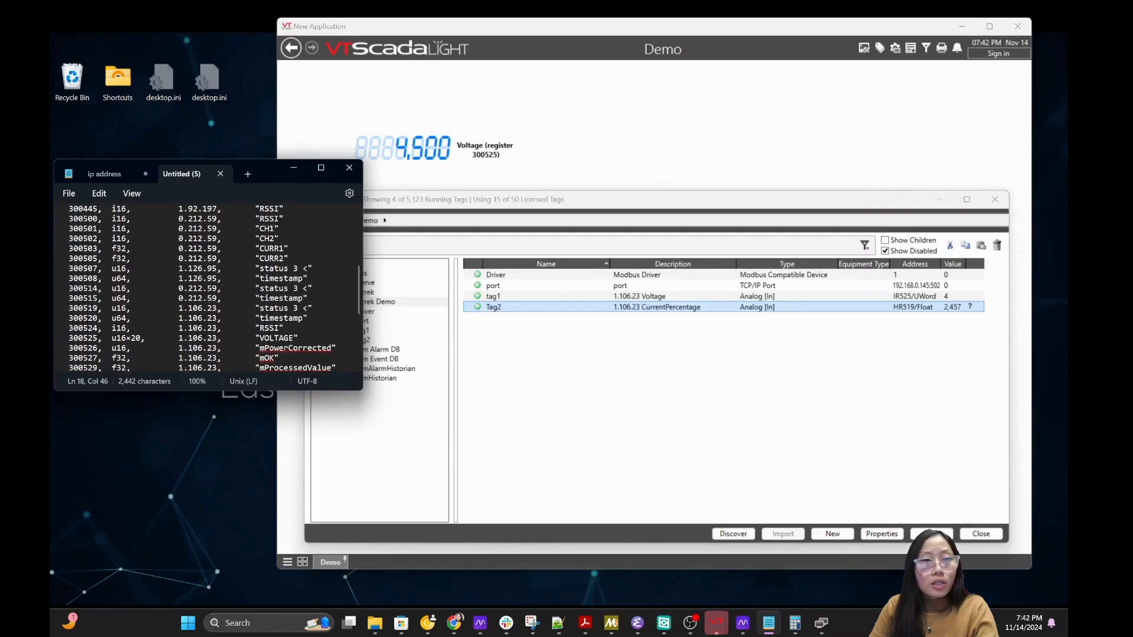
double_click(83, 229)
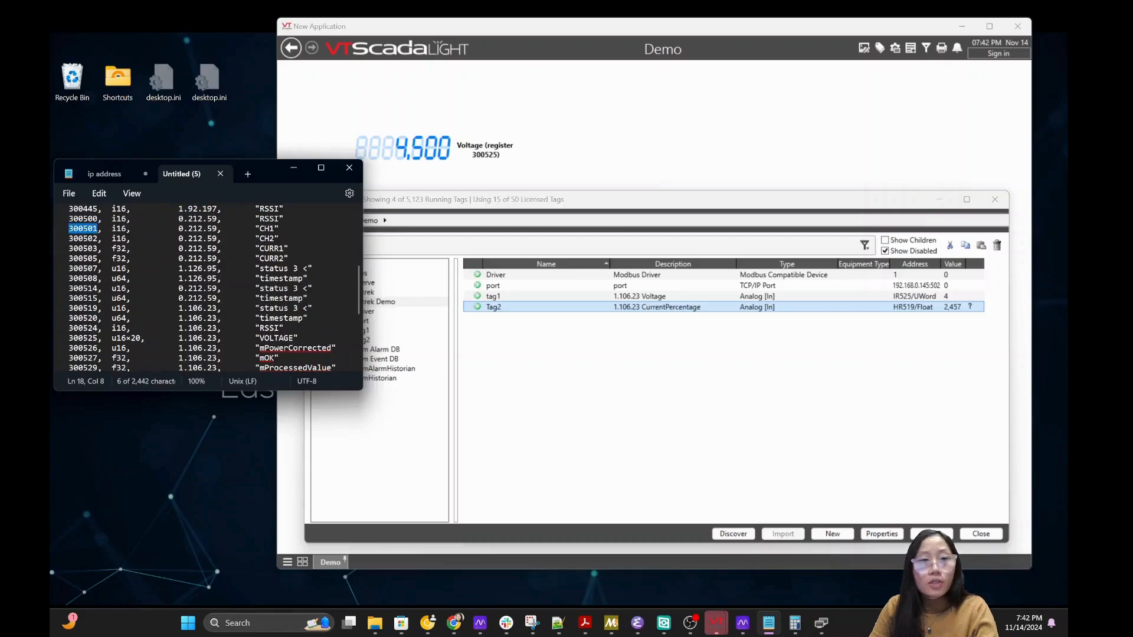
left_click(279, 229)
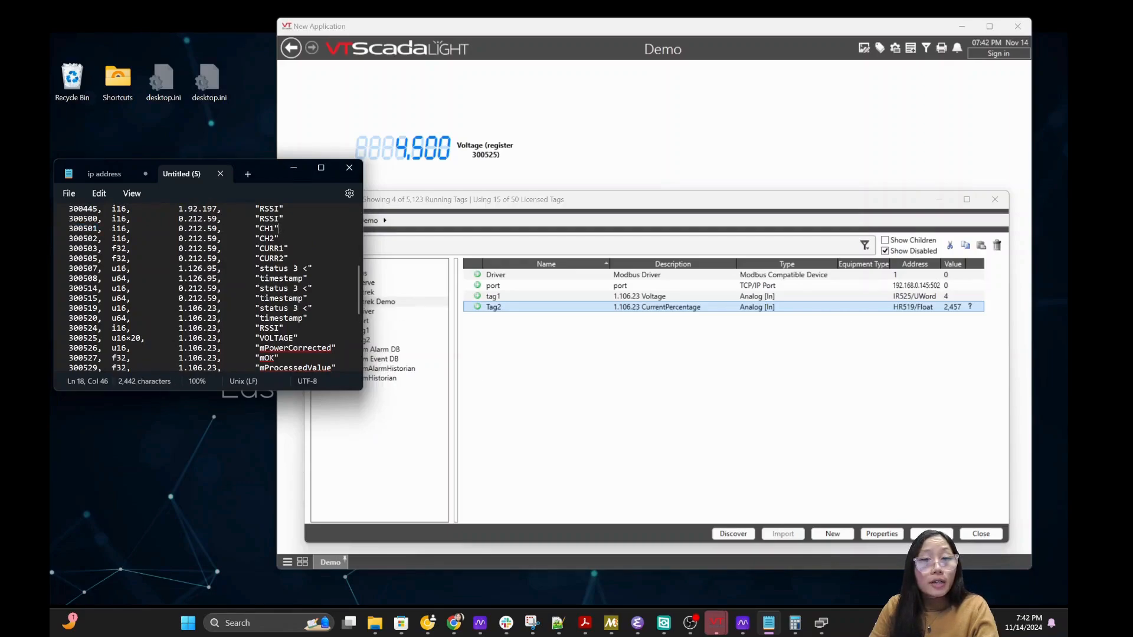
left_click_drag(117, 229, 126, 233)
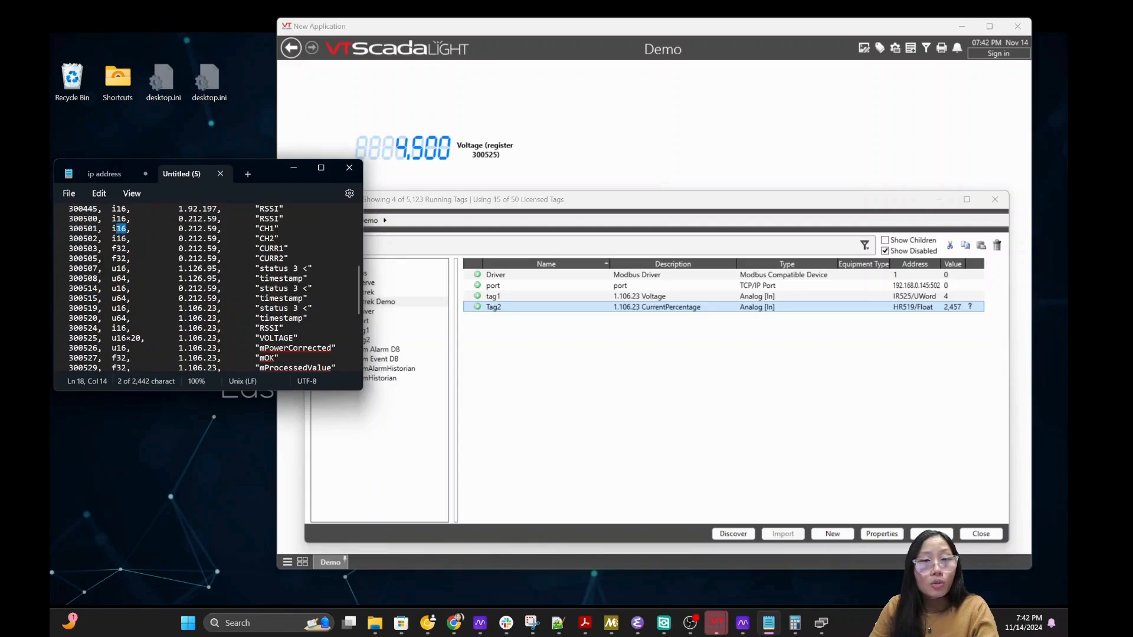
left_click_drag(269, 229, 279, 229)
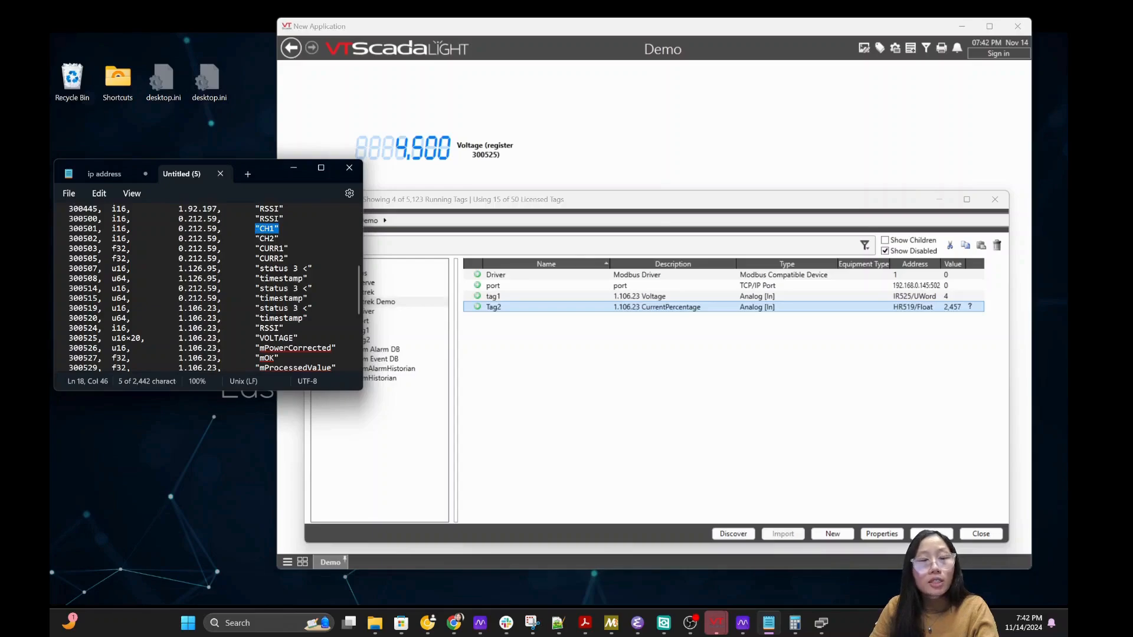
left_click(279, 228)
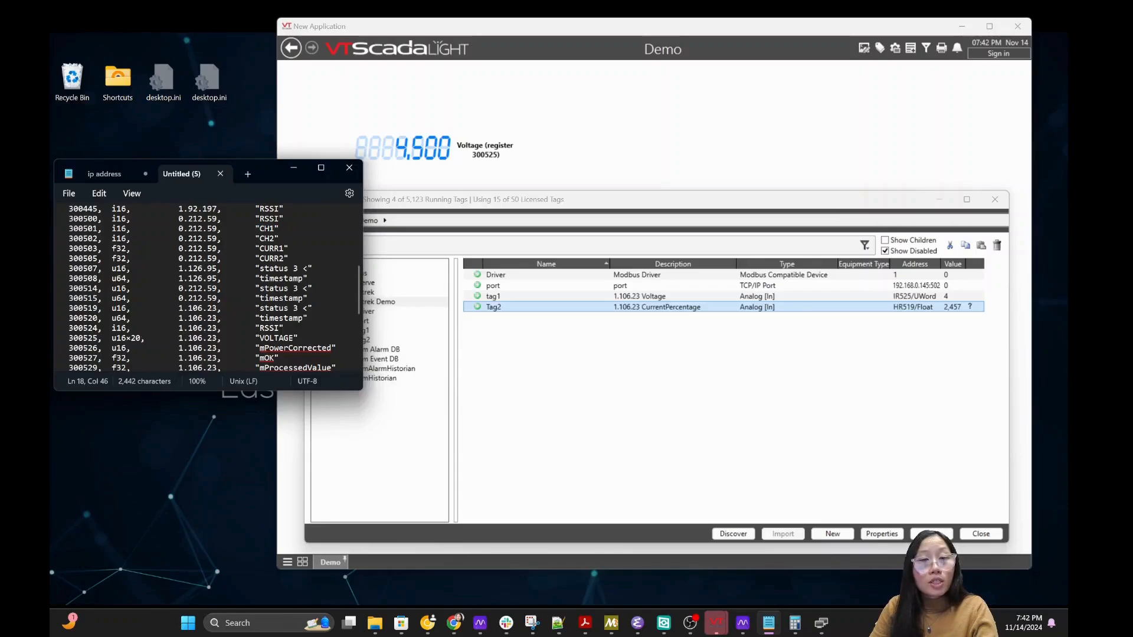
left_click(218, 231)
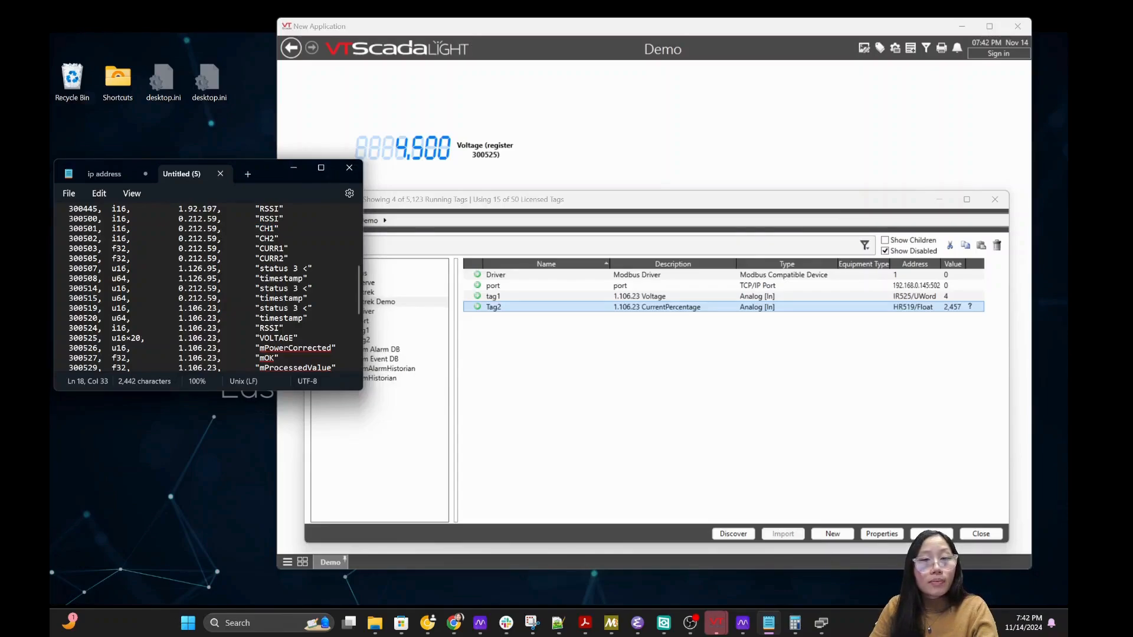
left_click_drag(178, 228, 217, 232)
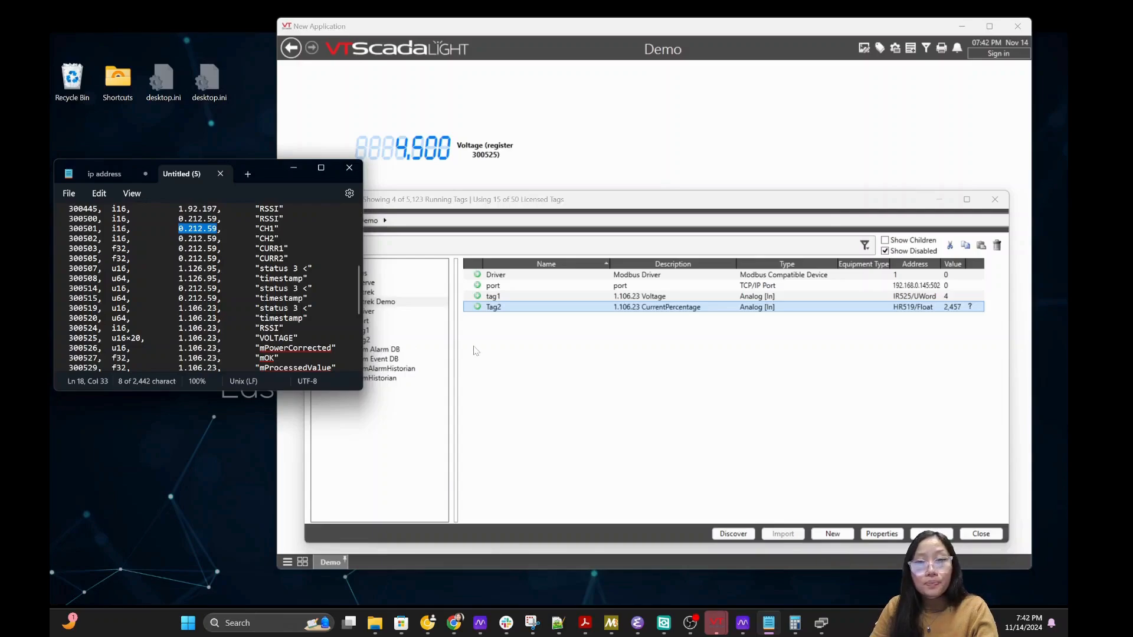
Rename the CurrentPercentage tag under Smartrek Demo as "tag2" in lowercase and accept the rename
left_click(525, 371)
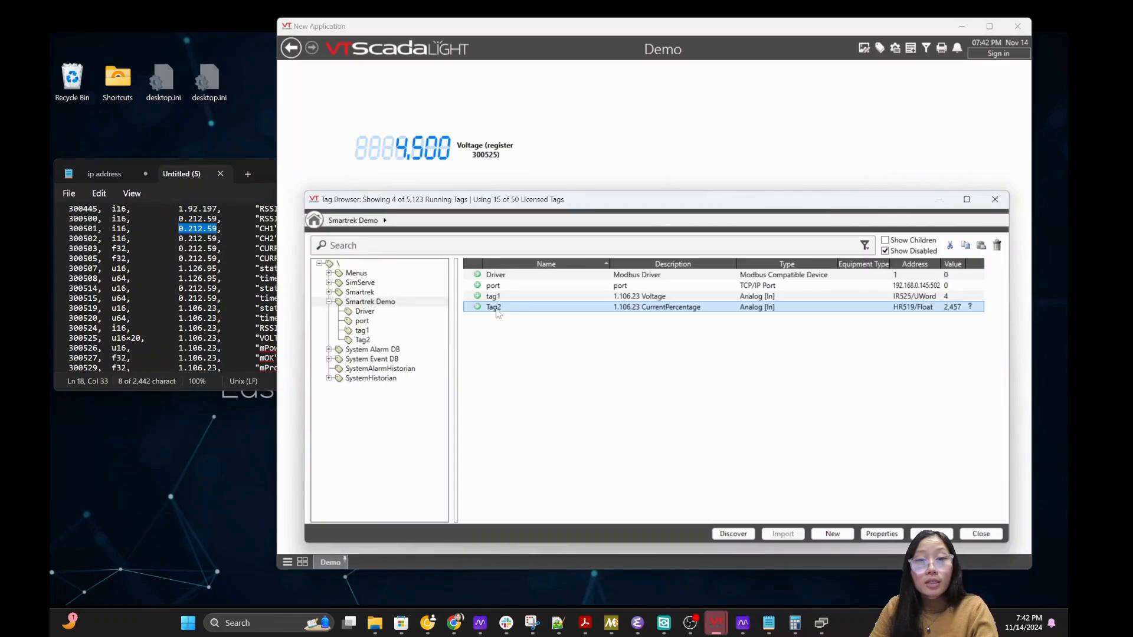
double_click(496, 308)
key("BackSpace")
type("t")
left_click(606, 501)
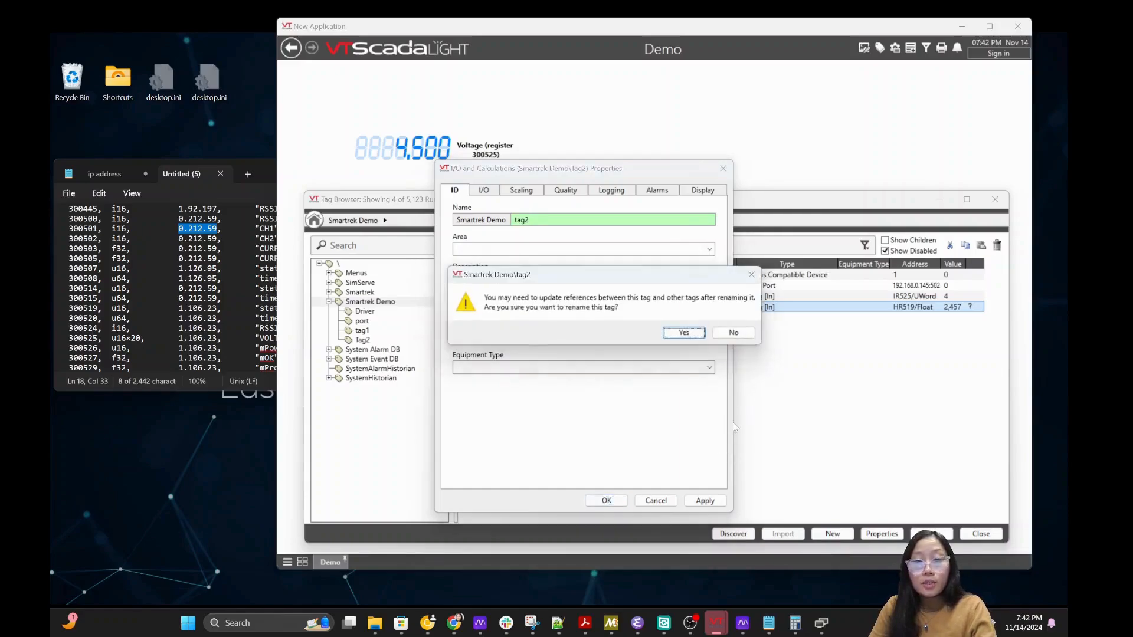
left_click(684, 333)
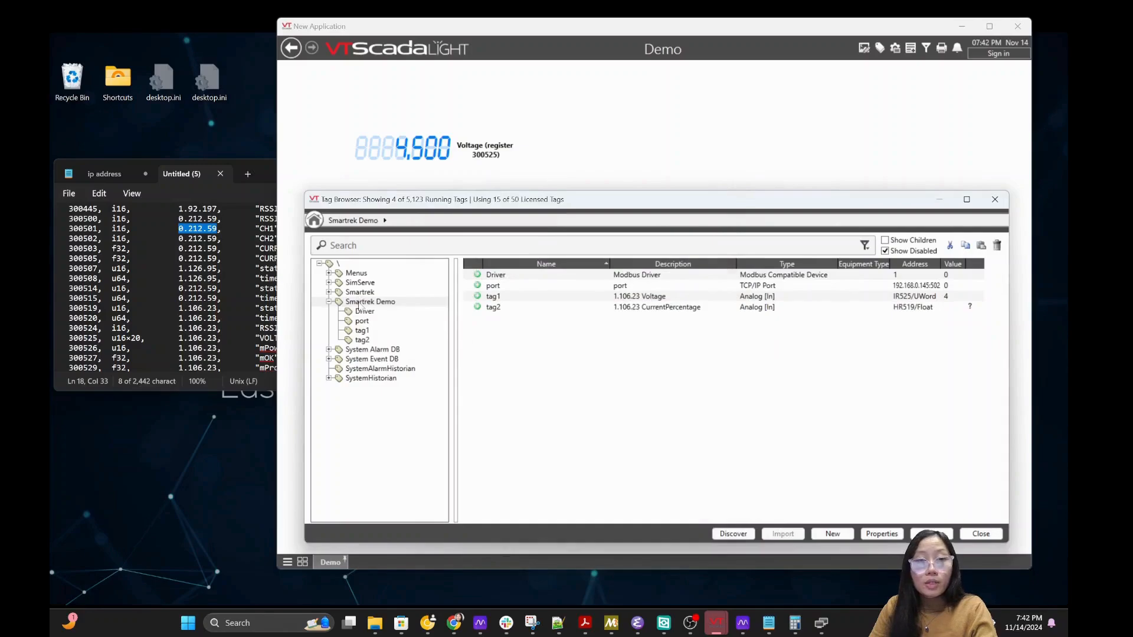
Add a digital I/O and Calculations tag named "tag3" under Smartrek Demo
right_click(359, 306)
left_click(384, 404)
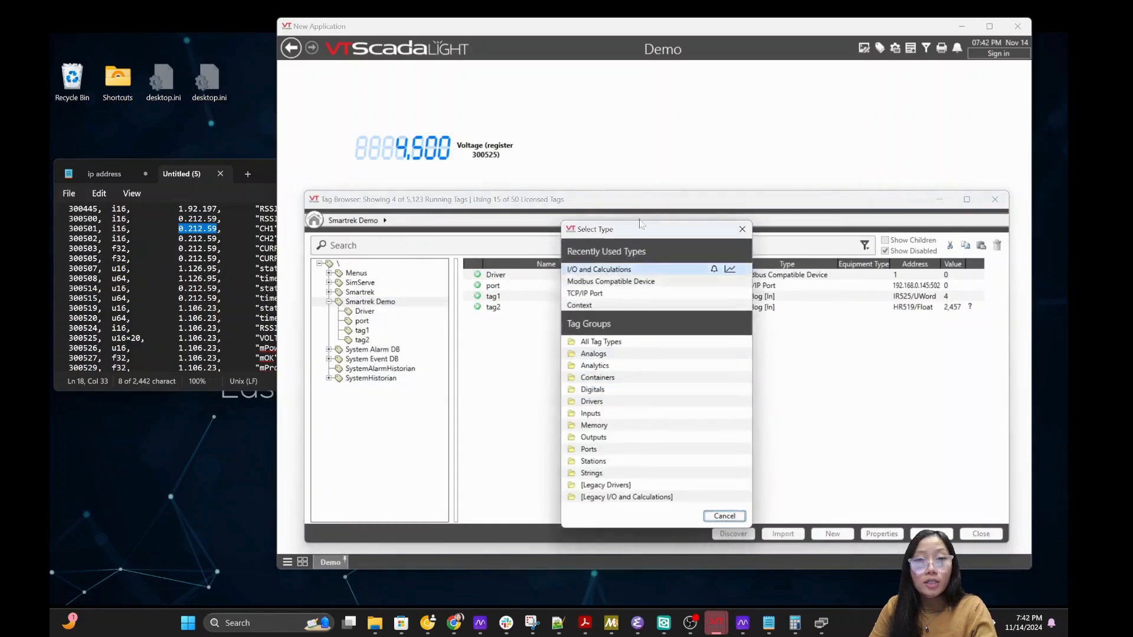
left_click(602, 395)
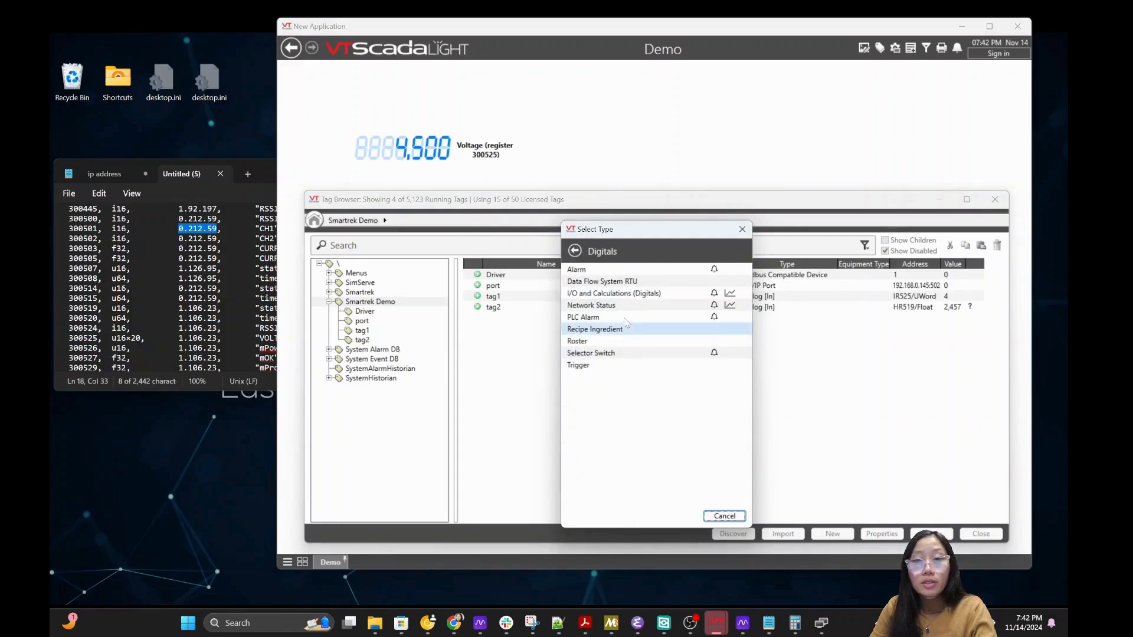
left_click(591, 295)
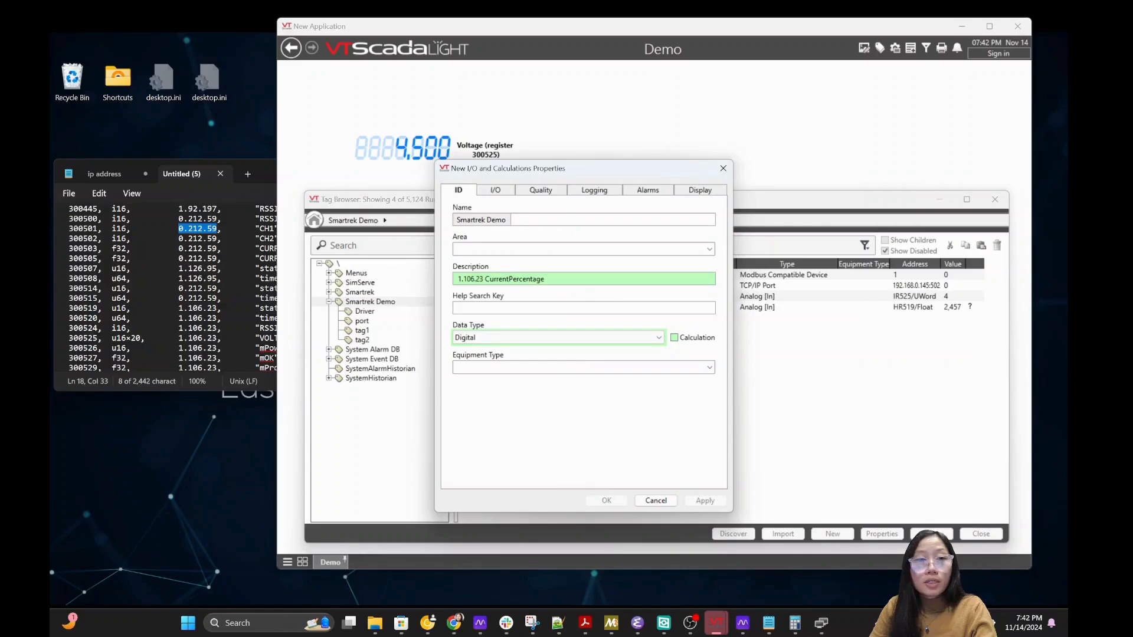
type("tag3")
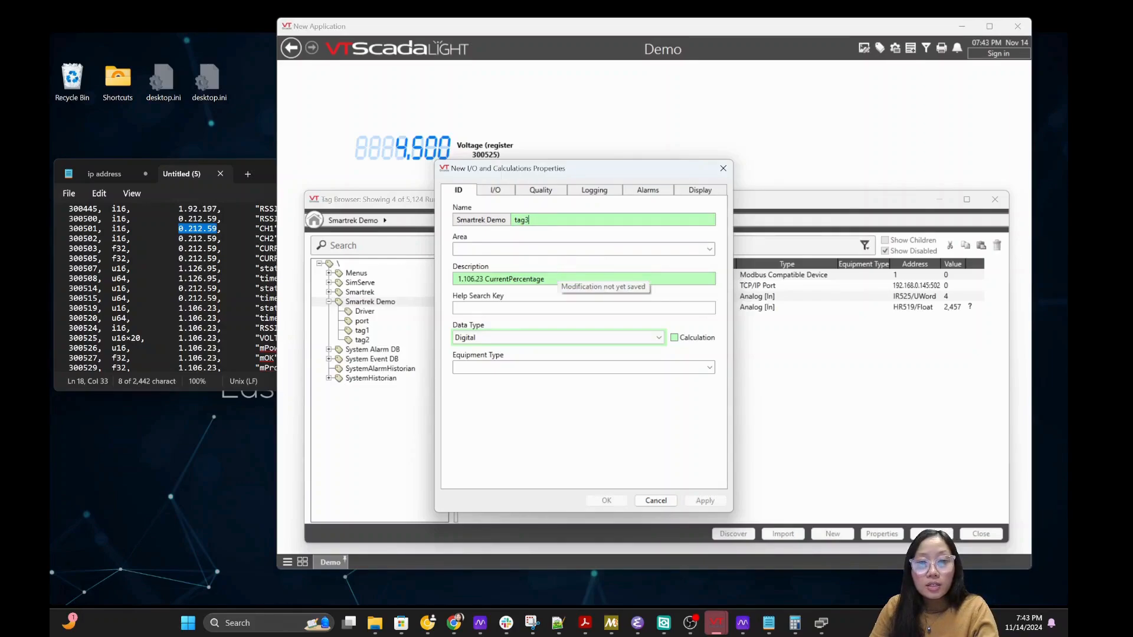
Set tag3's description to "0.212.59 CH1"
key("Tab")
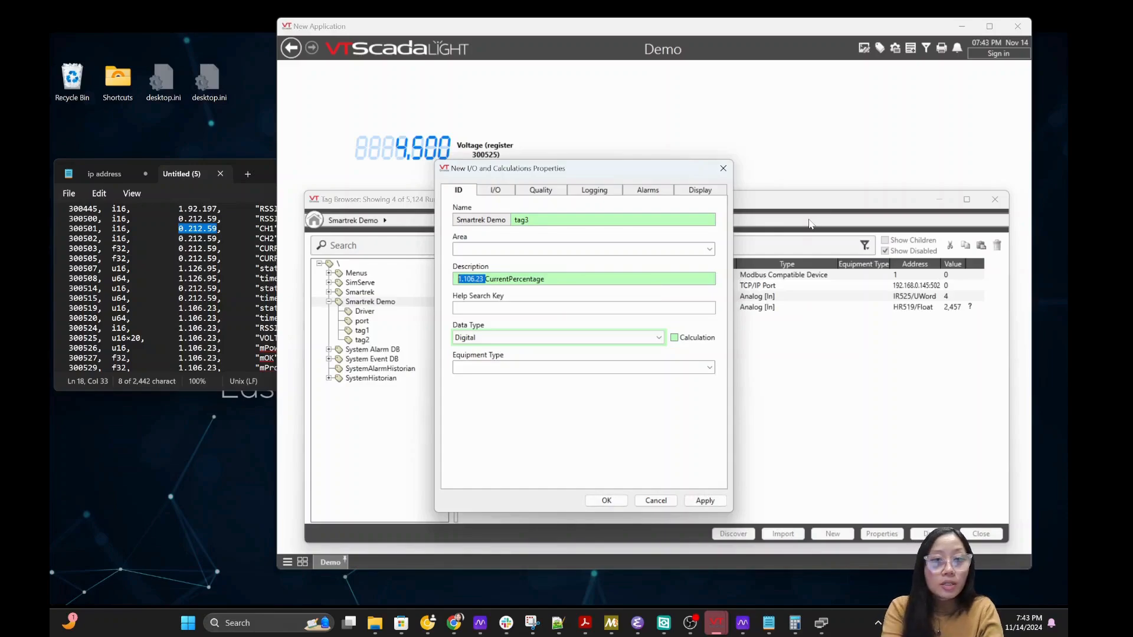
type("0.")
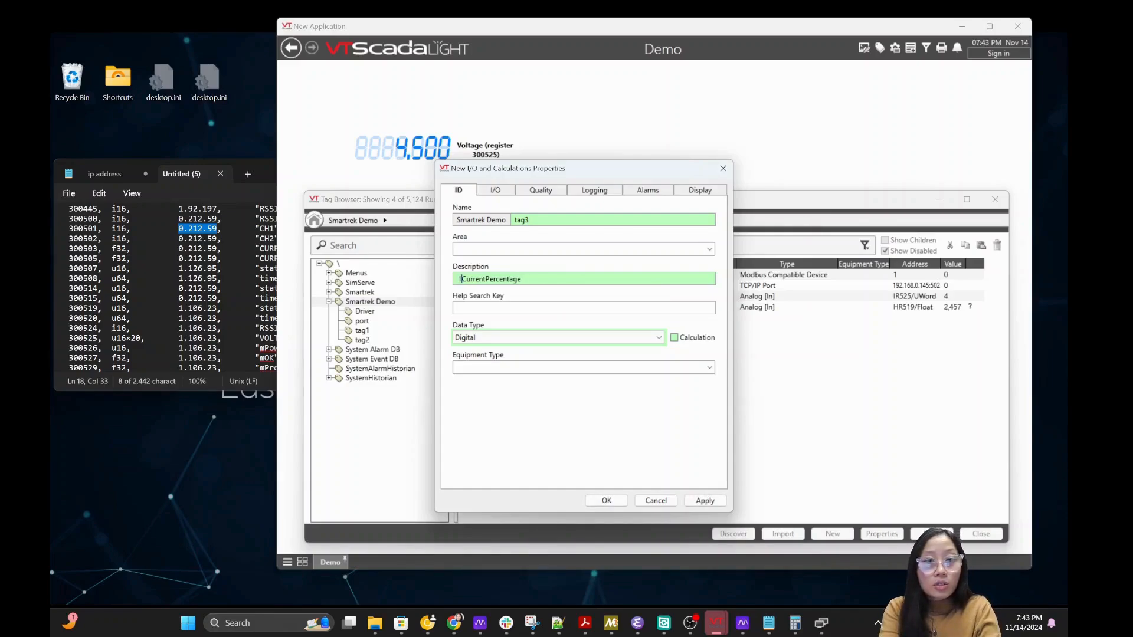
type("212.")
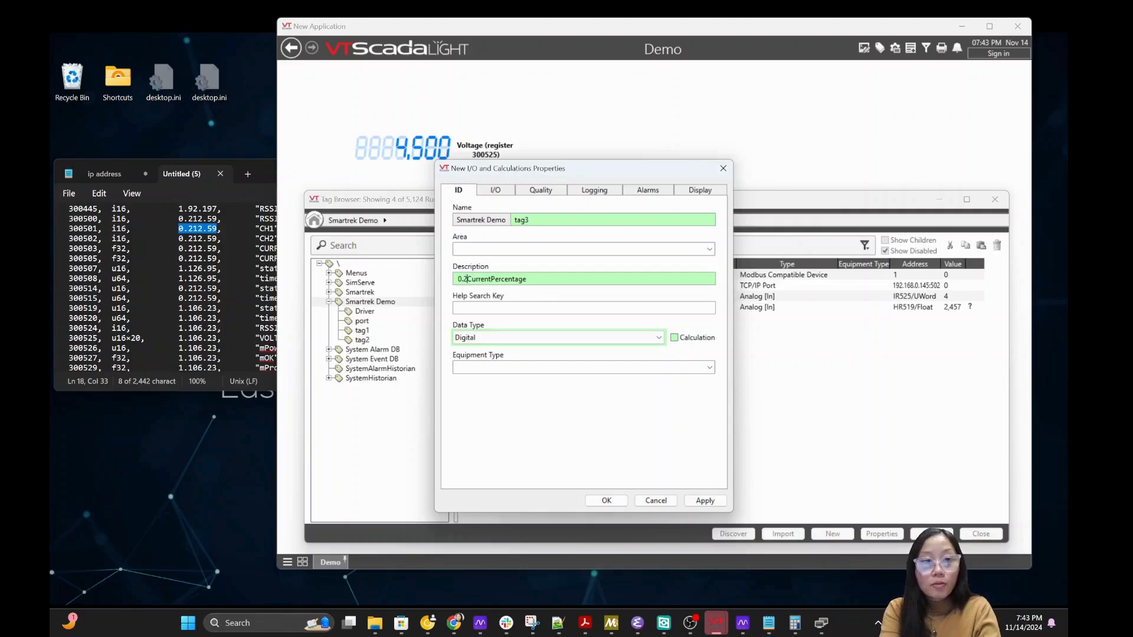
type("59")
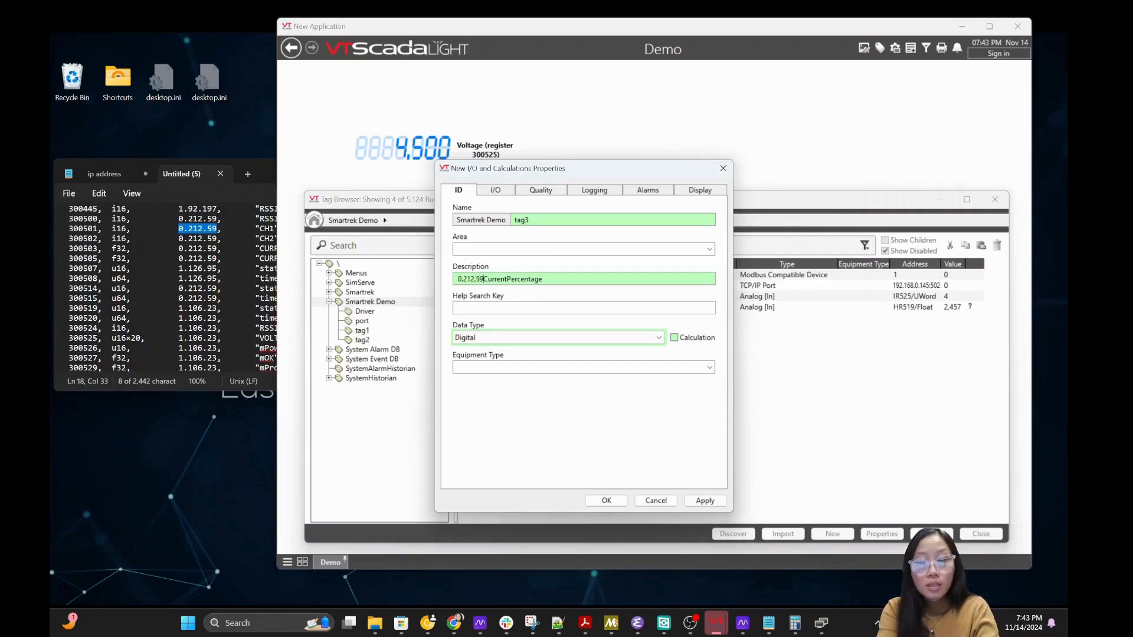
key("shift+End")
type("CH")
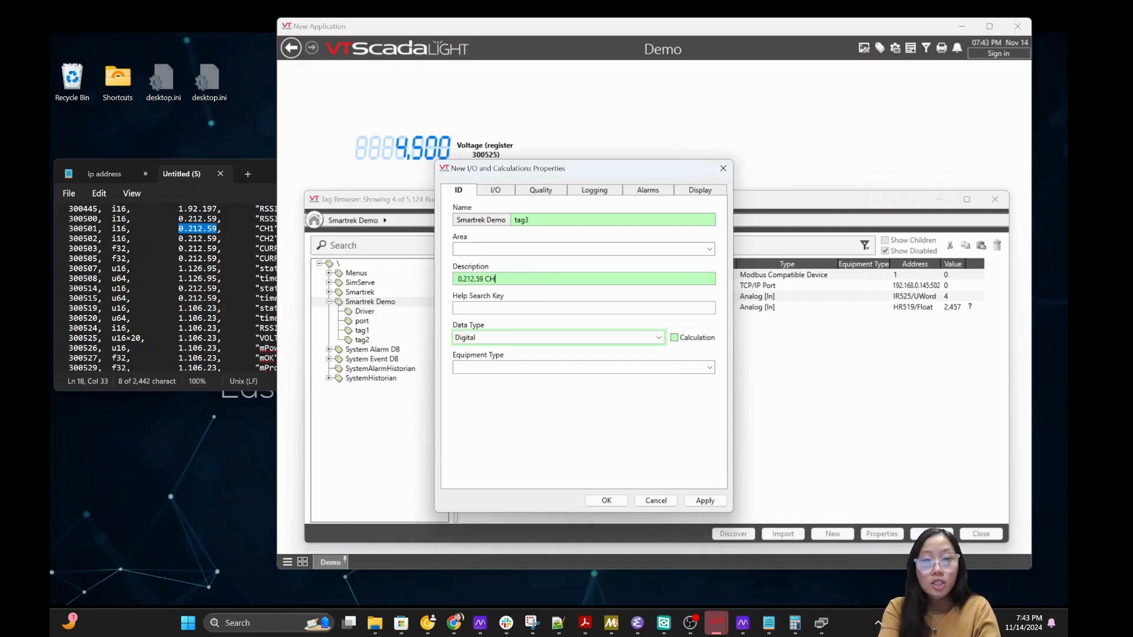
Assign the Modbus driver under Smartrek Demo as tag3's I/O device
left_click(497, 192)
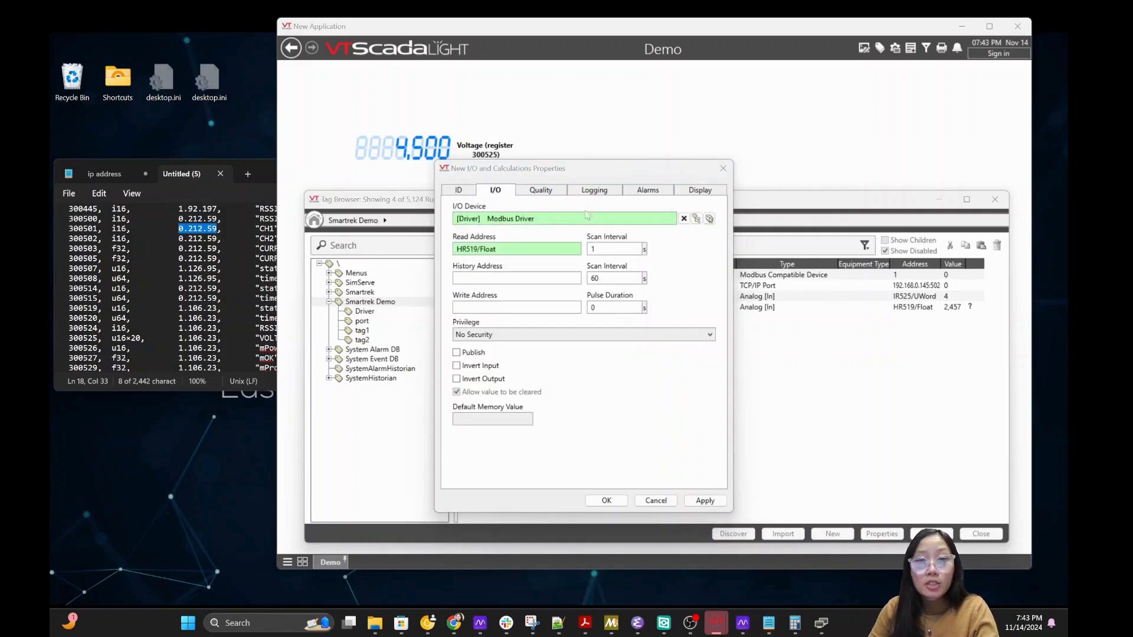
left_click(710, 219)
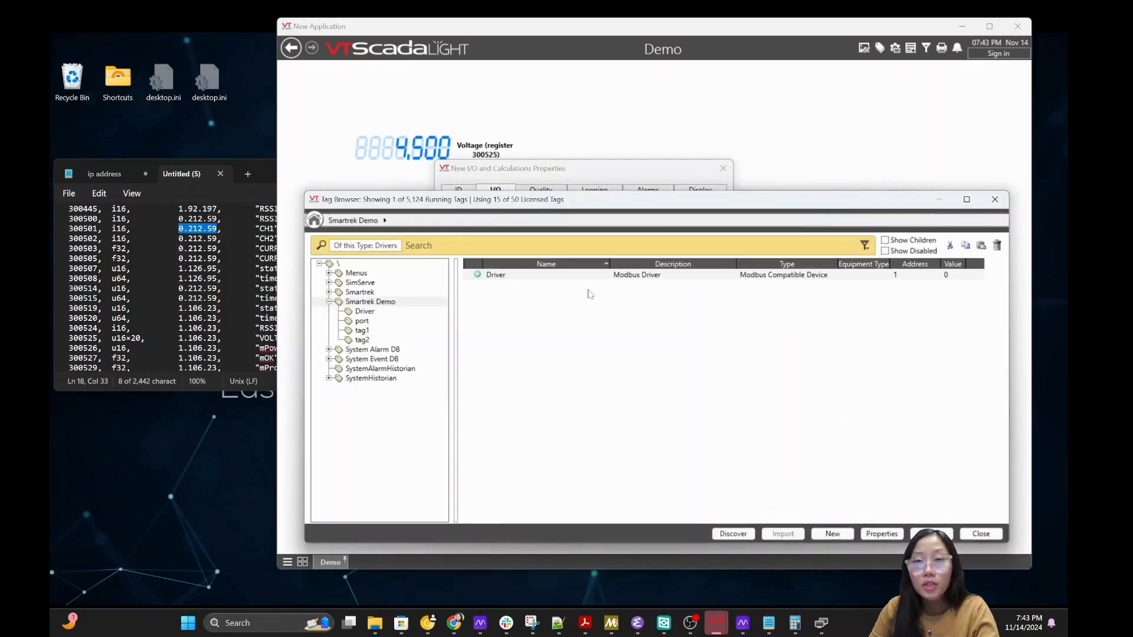
left_click(531, 278)
left_click(932, 531)
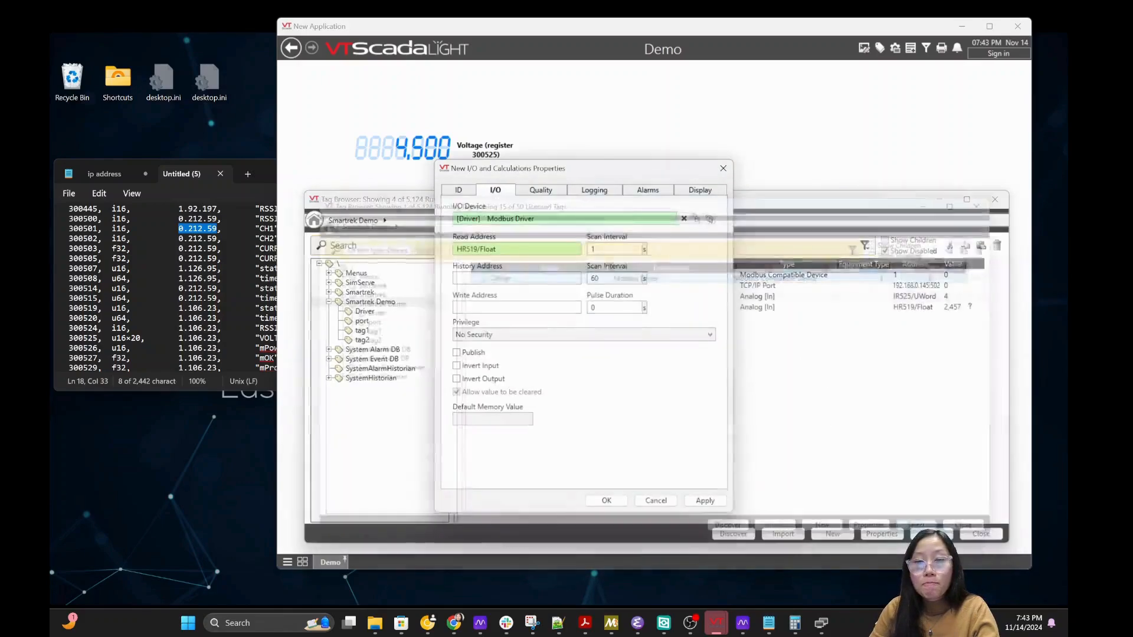
Set tag3's read address to IR501/Bit, checking the bit suffix in the VTScada help in Chrome, and save the tag
left_click(488, 250)
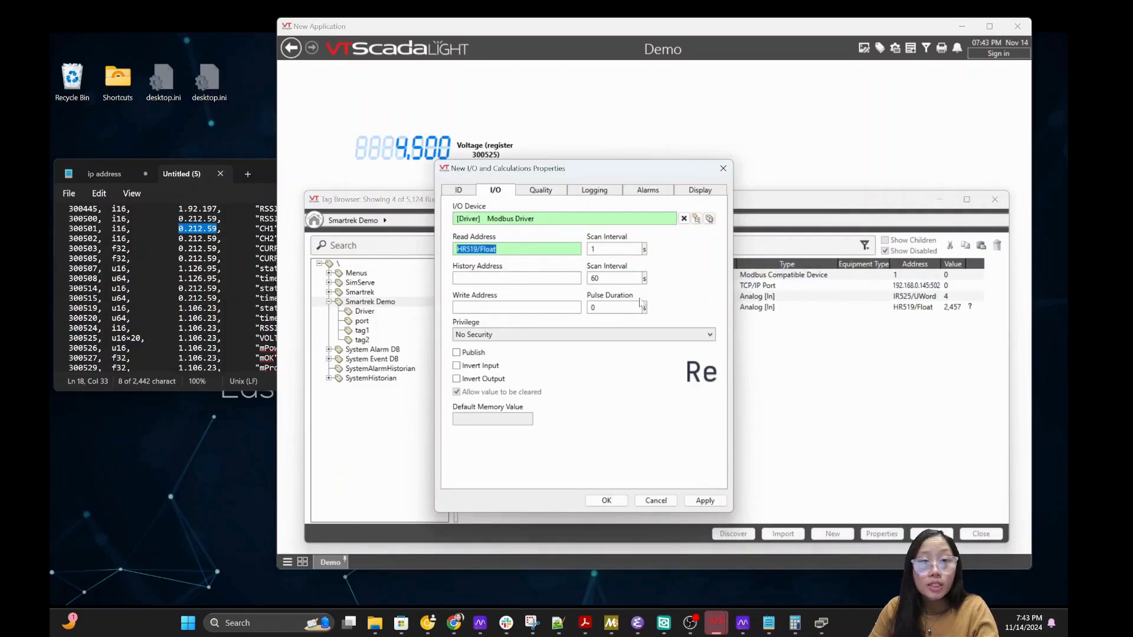
type("IR")
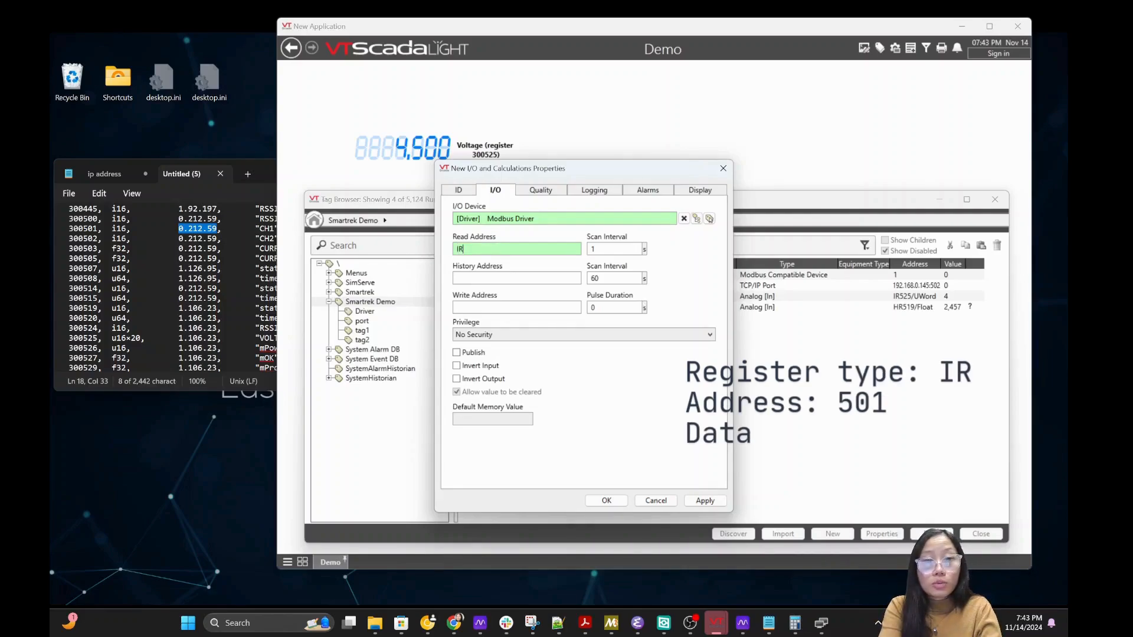
type("501/")
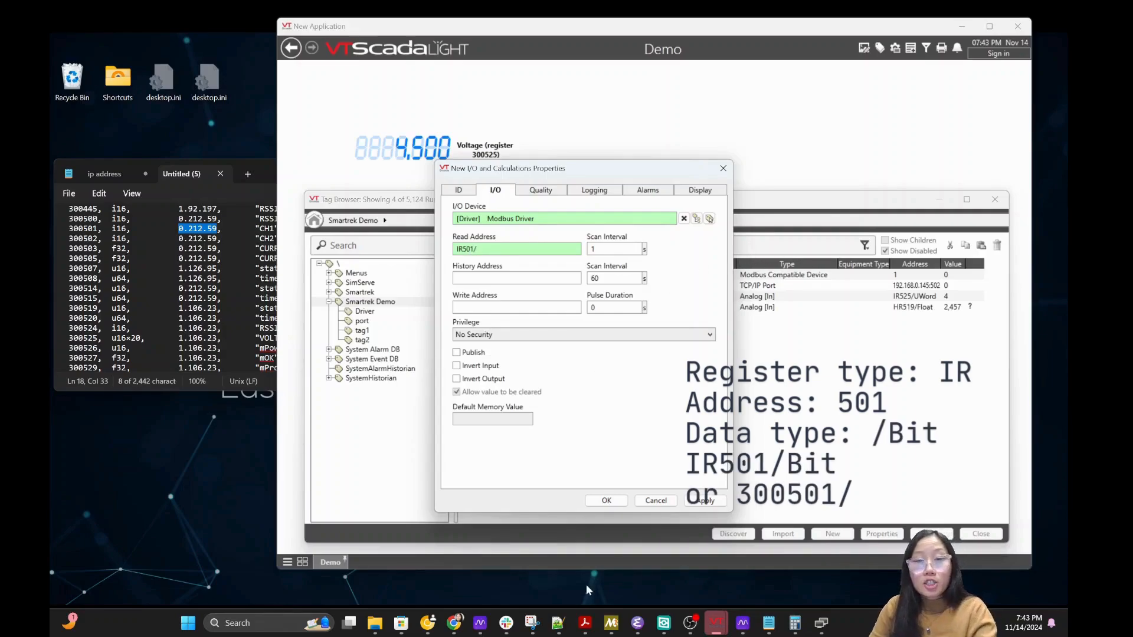
mouse_move(452, 627)
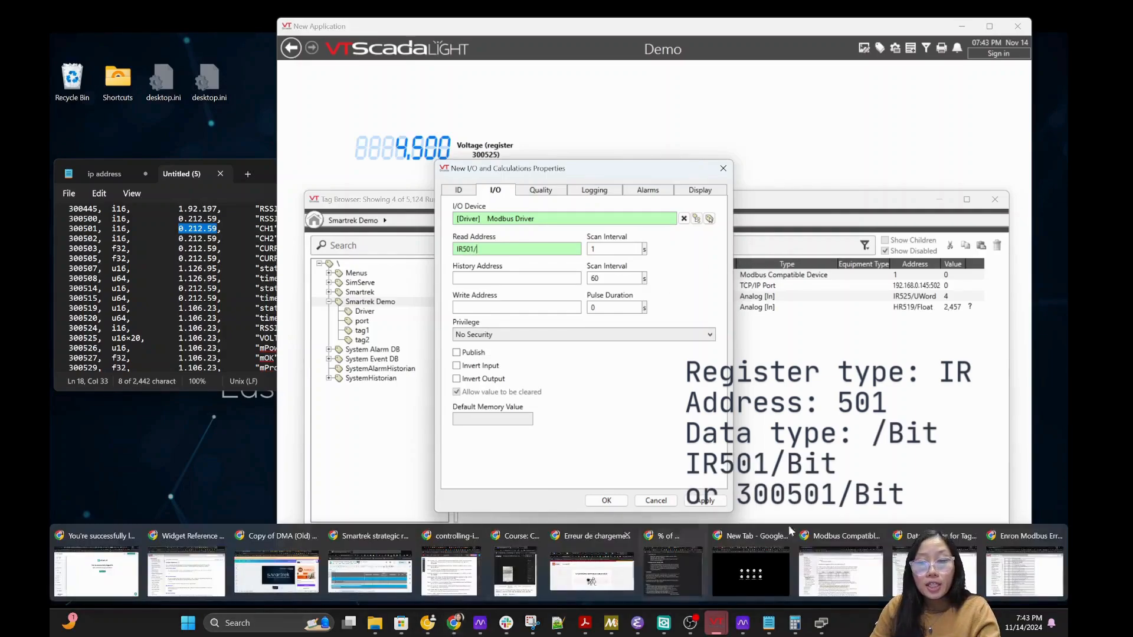
left_click(933, 571)
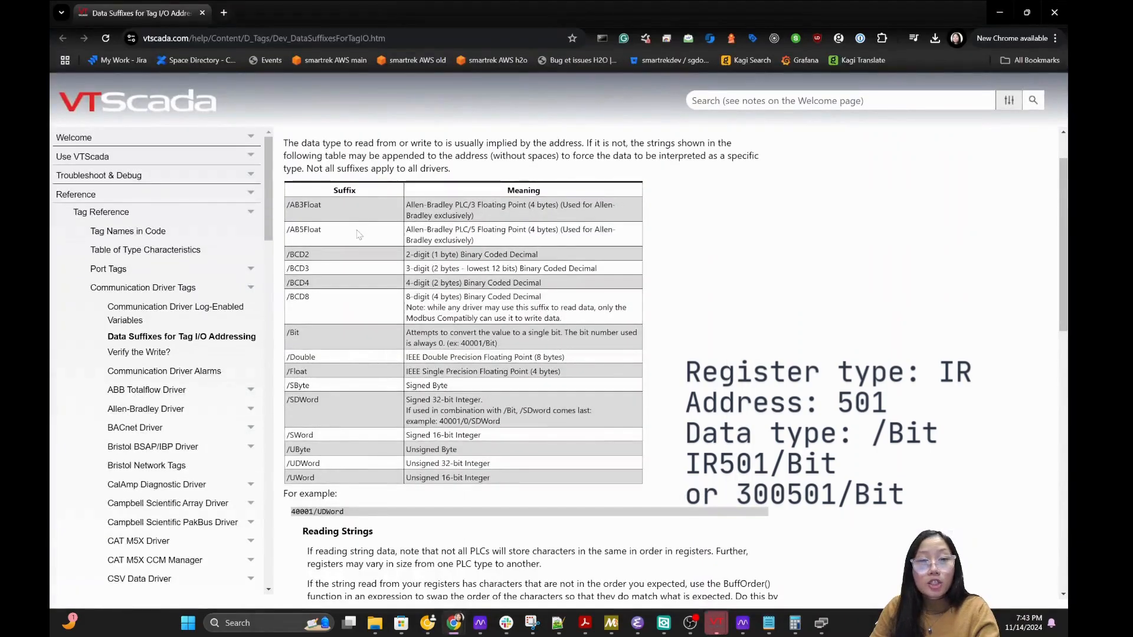
left_click_drag(284, 335, 341, 338)
left_click(341, 339)
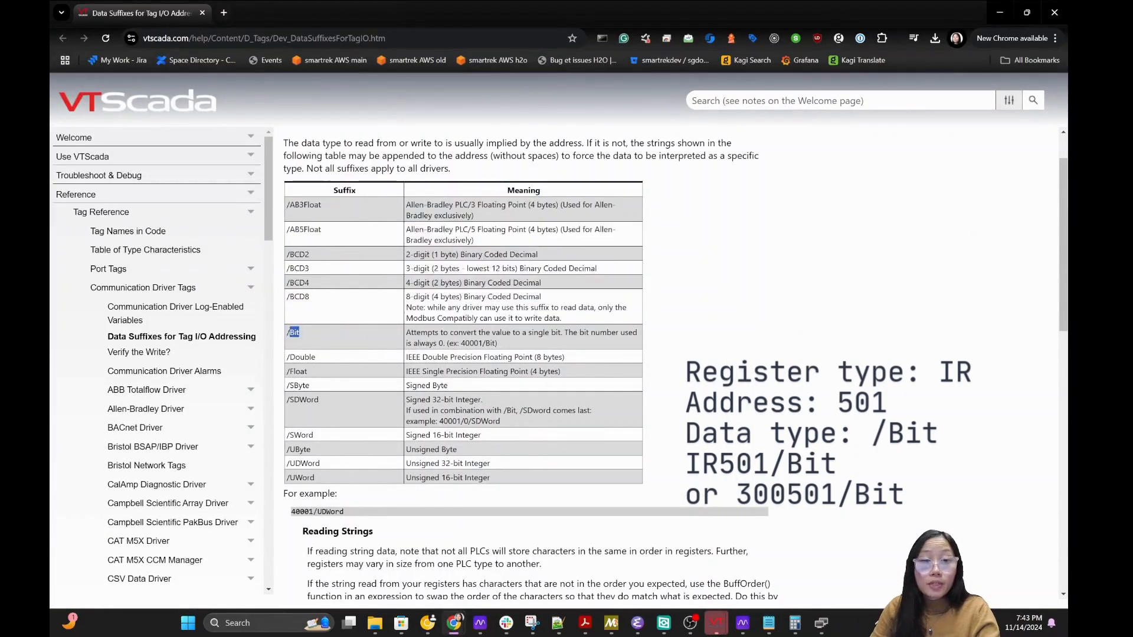
left_click(999, 13)
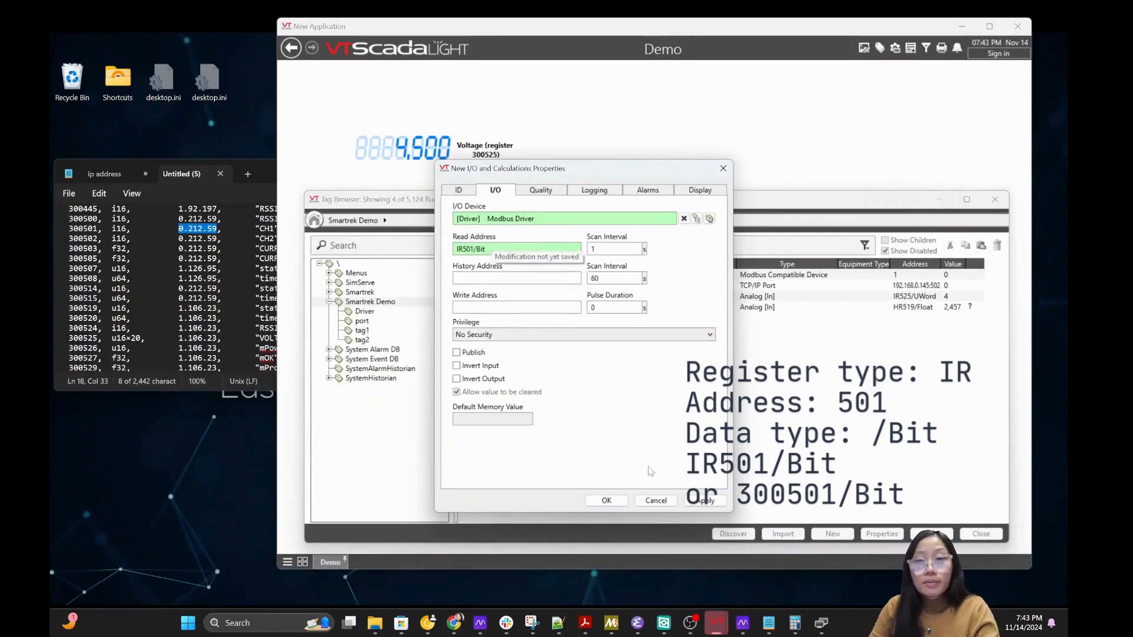
left_click(606, 501)
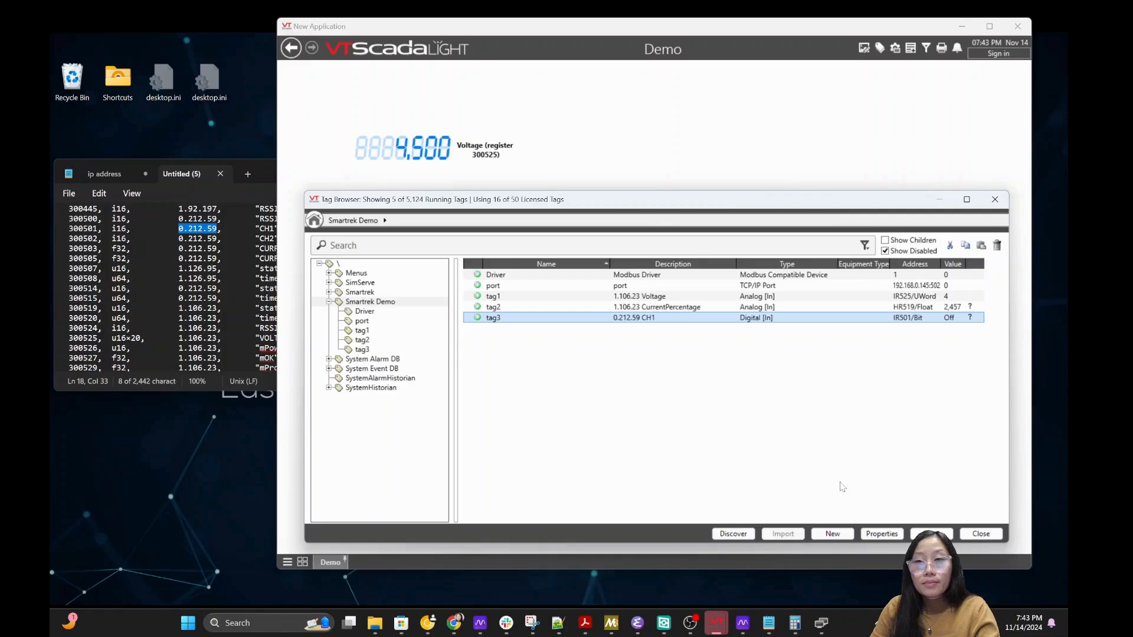
Look through the Notepad register list for the 0.212.59 XPCH1 entry and select its register address
left_click(193, 308)
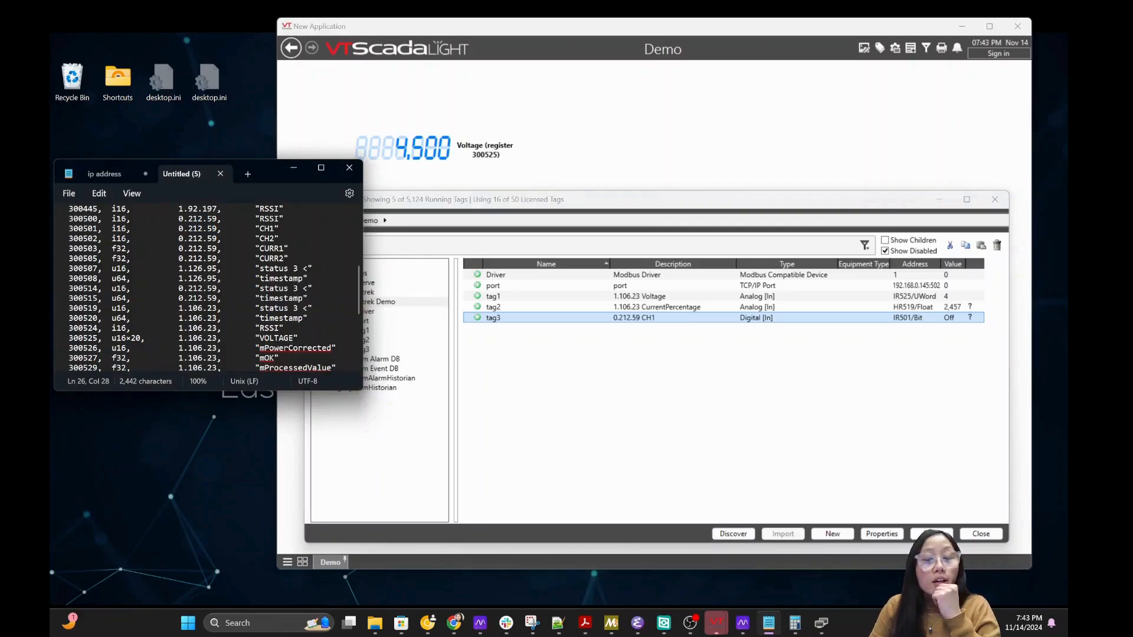
scroll(358, 279, "down", 1)
left_click_drag(358, 274, 358, 275)
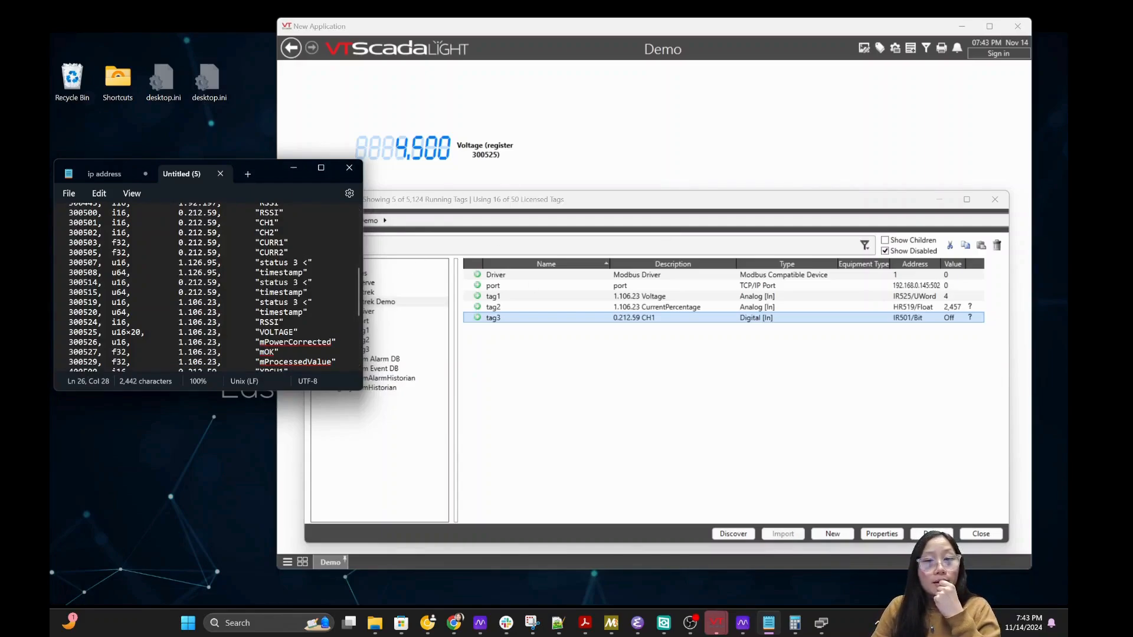
left_click_drag(357, 279, 359, 270)
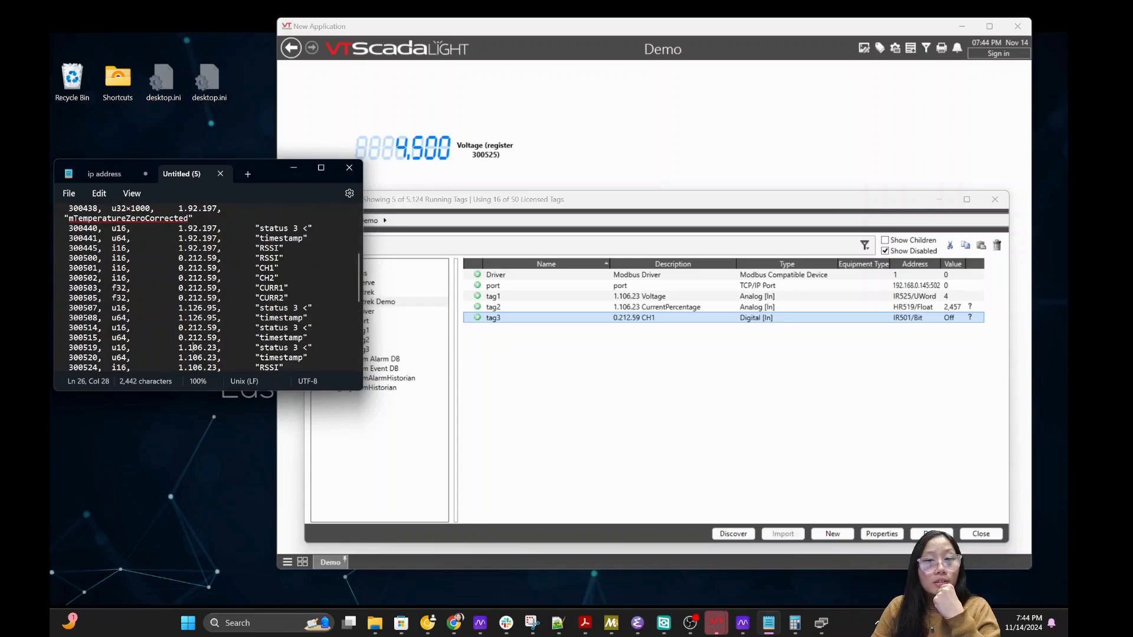
scroll(193, 320, "down", 1)
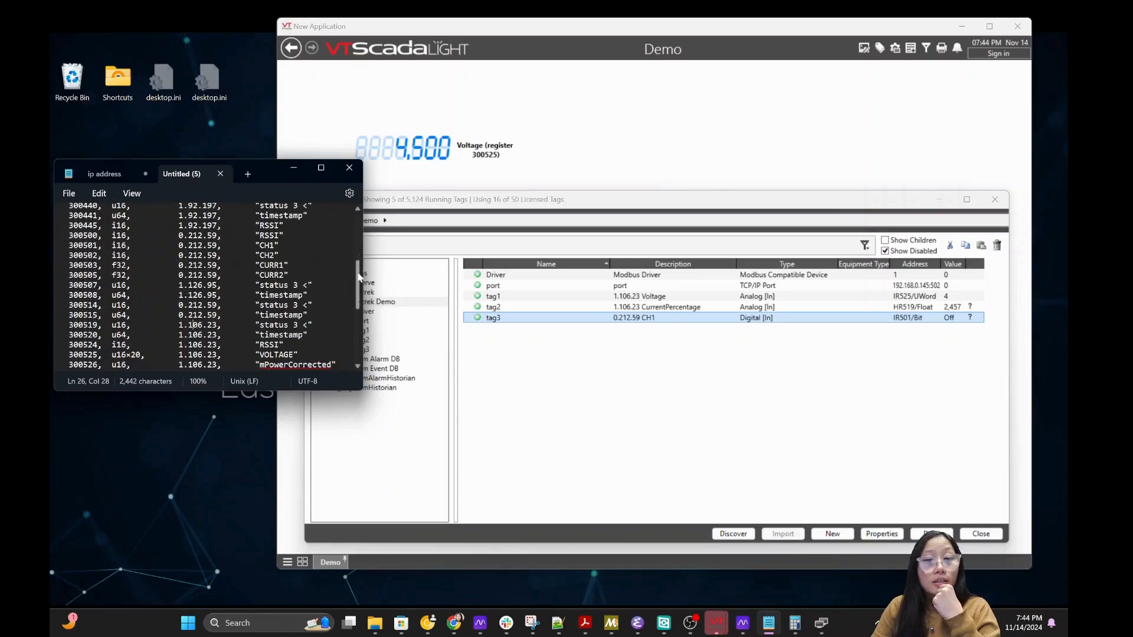
left_click(279, 241)
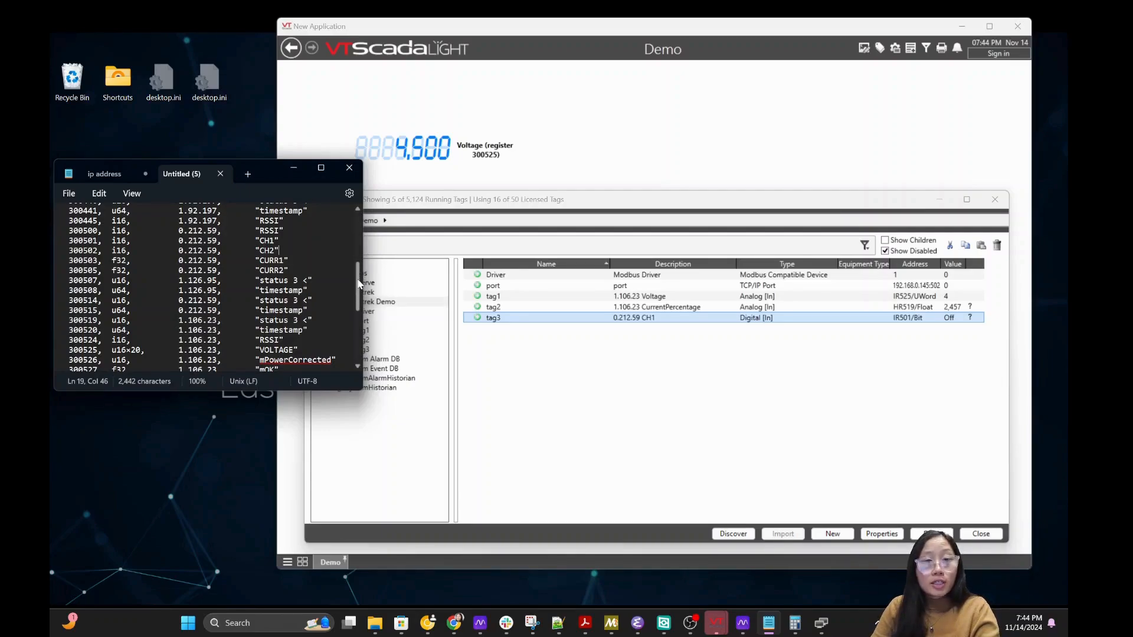
scroll(358, 285, "down", 1)
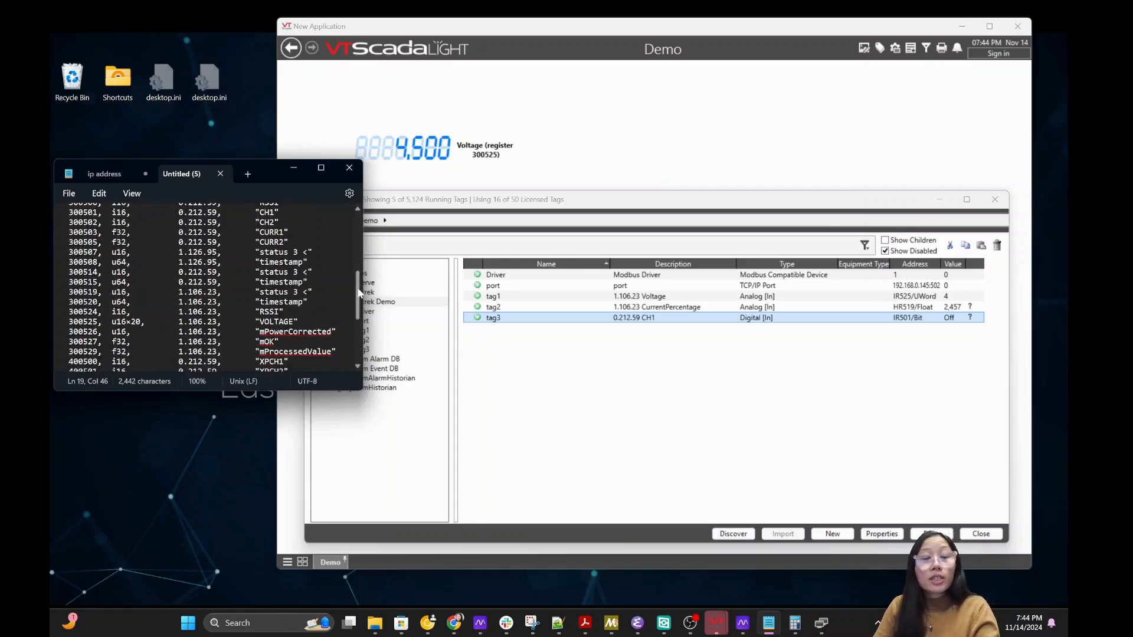
left_click_drag(358, 289, 359, 297)
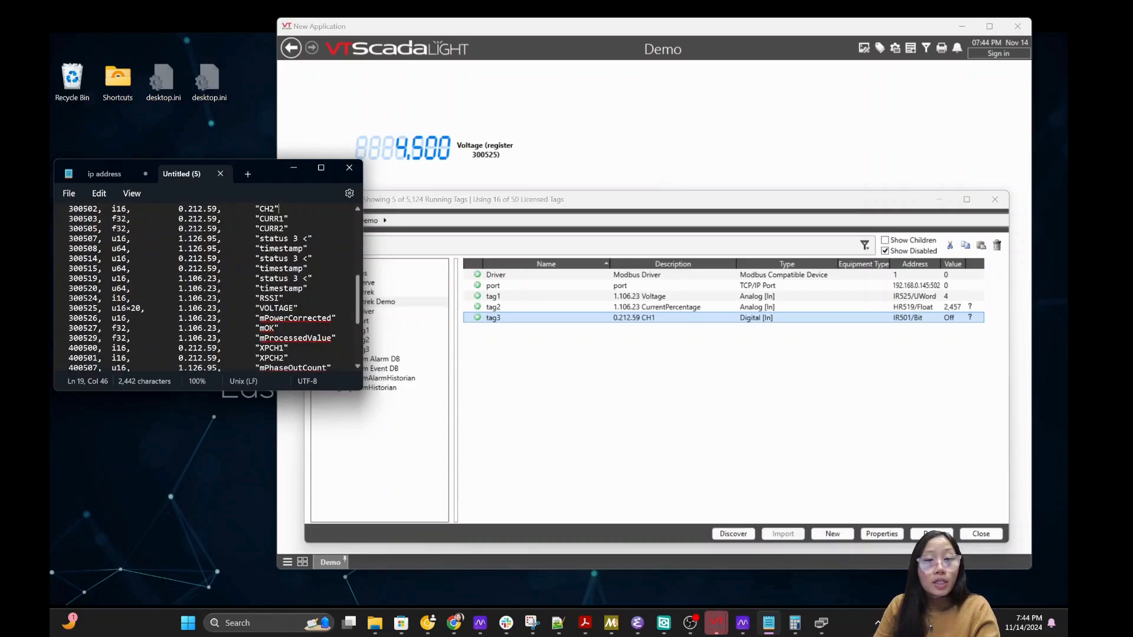
left_click(297, 350)
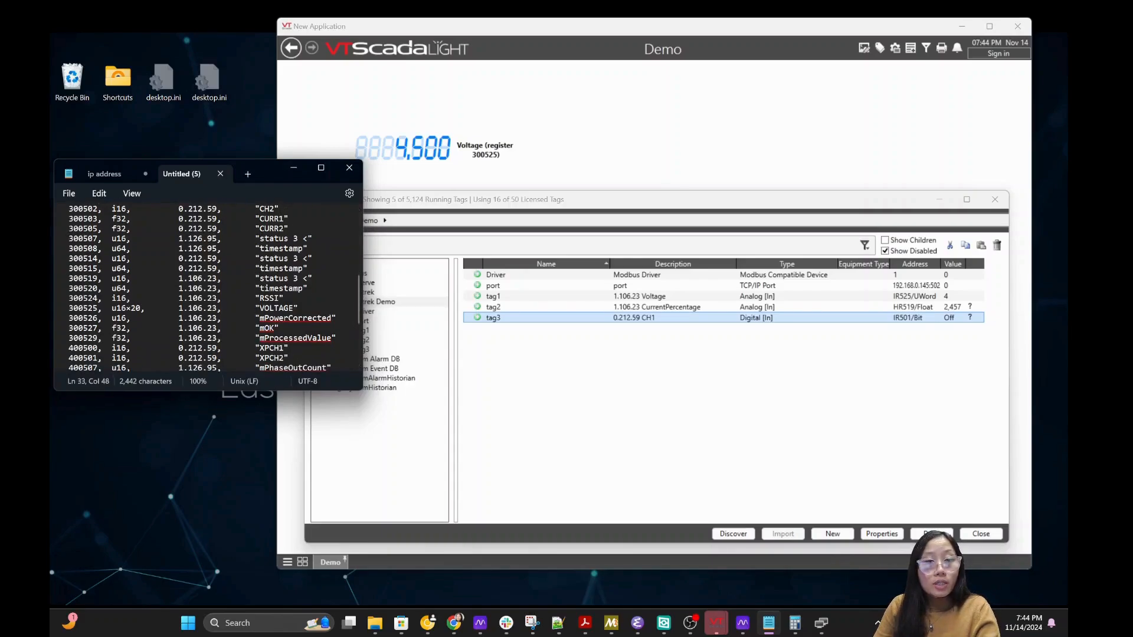
double_click(89, 349)
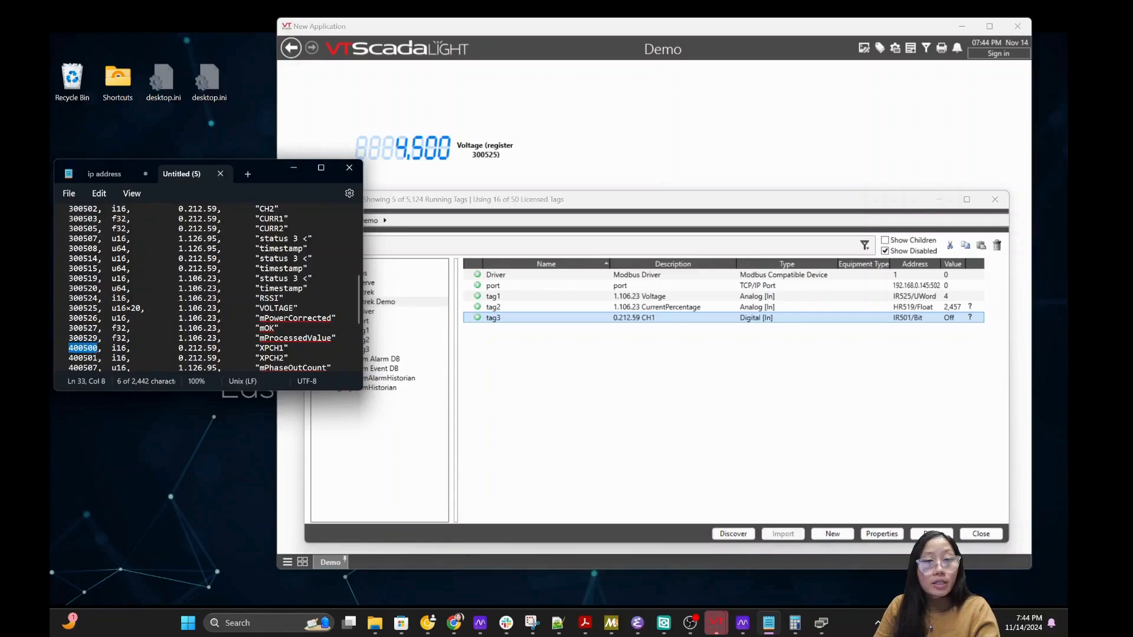
left_click(546, 361)
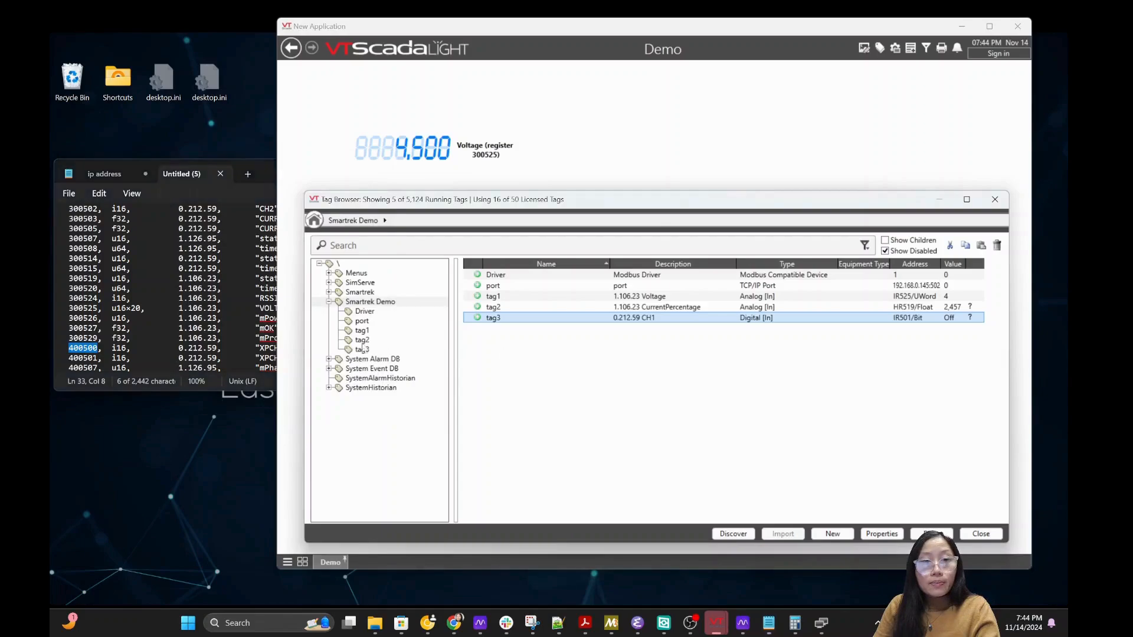
right_click(366, 305)
left_click(413, 409)
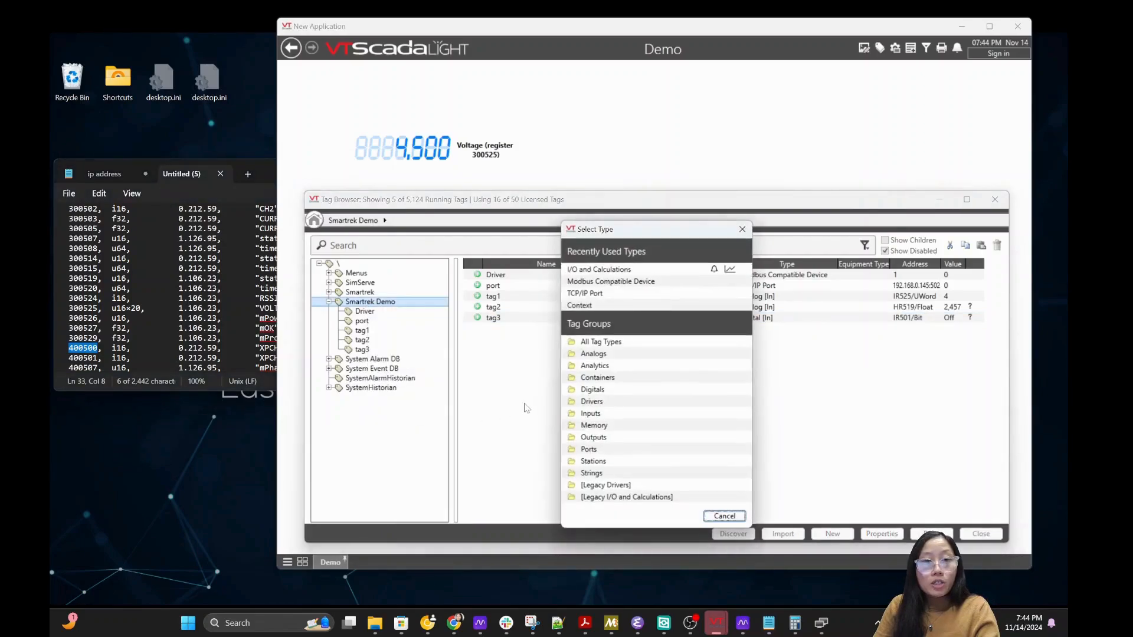
left_click(725, 516)
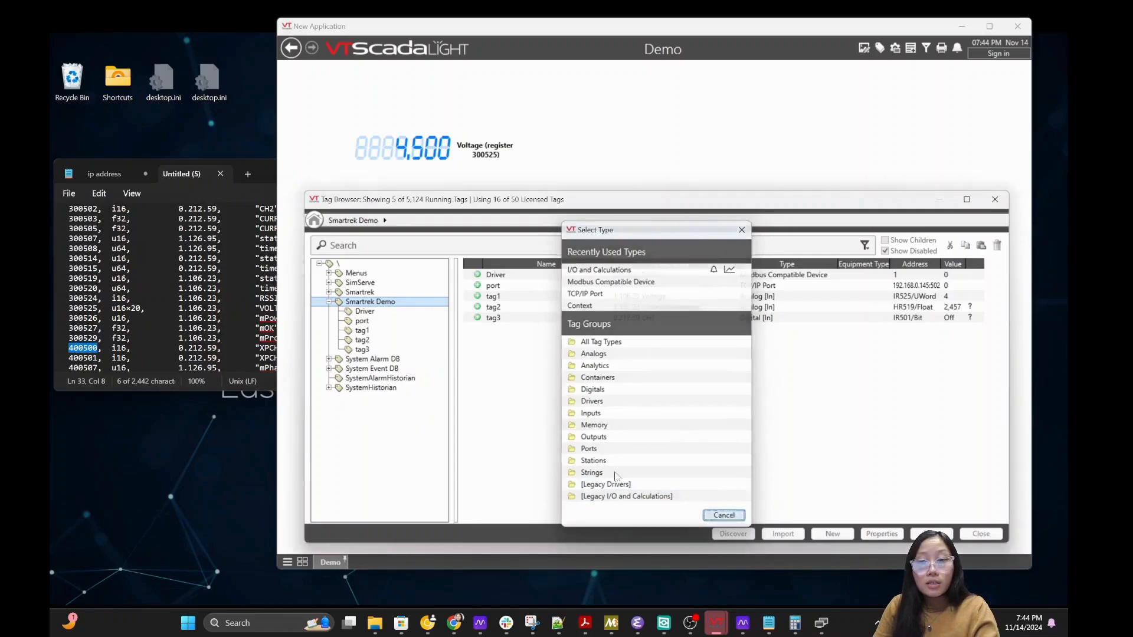
Add a digital I/O and Calculations tag named "tag4" under Smartrek Demo in VTScada
right_click(366, 306)
left_click(420, 409)
scroll(601, 395, "down", 2)
left_click(592, 318)
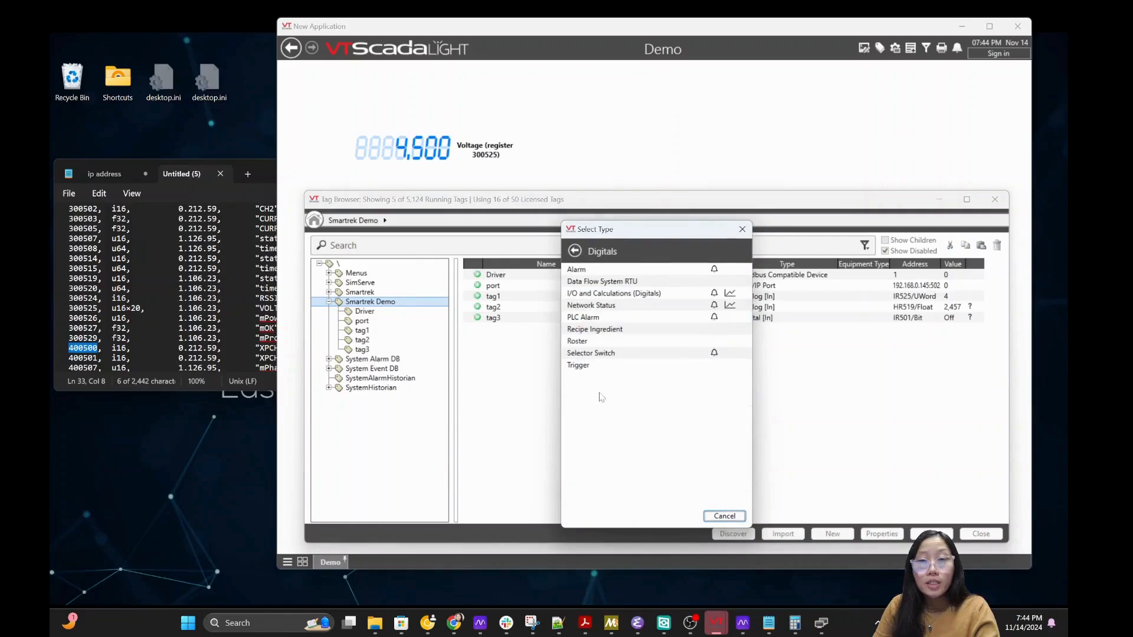
left_click(594, 295)
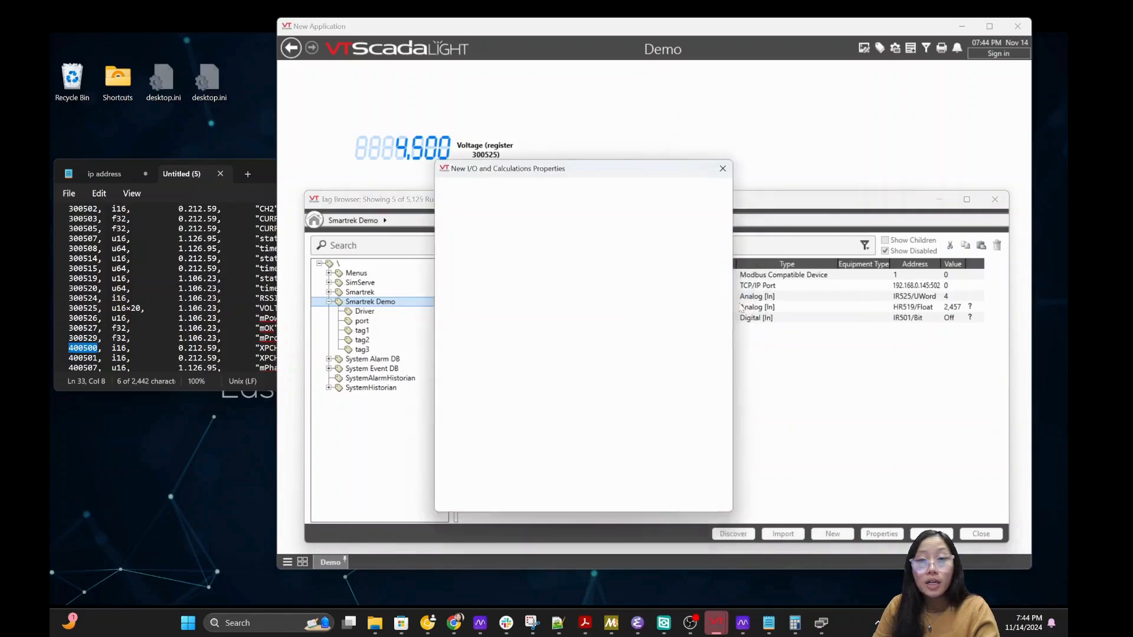
type("Tag")
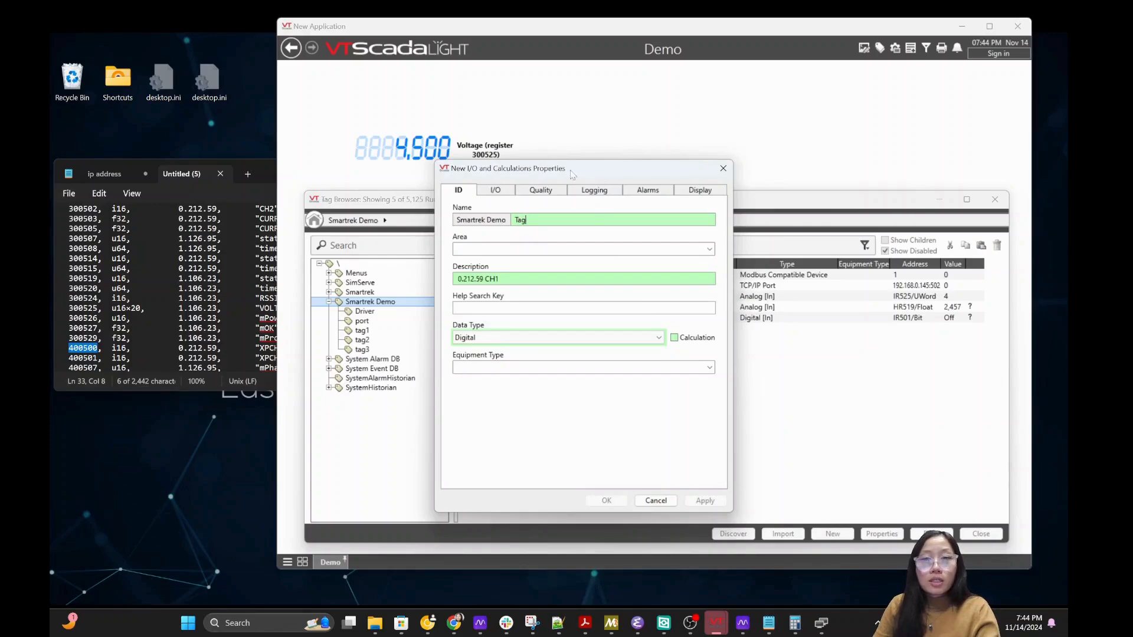
left_click_drag(532, 169, 727, 166)
key("BackSpace")
key("BackSpace")
type("tag4")
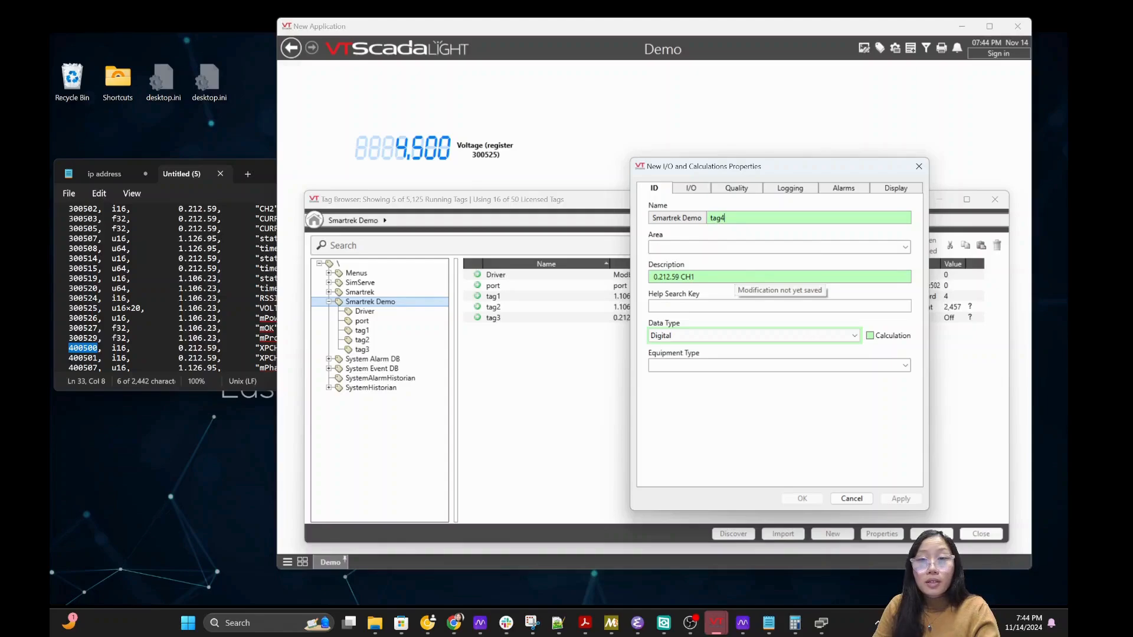
Set tag4's description to "0.212.59 XPCH1", copying the channel name from the Notepad register list
double_click(687, 276)
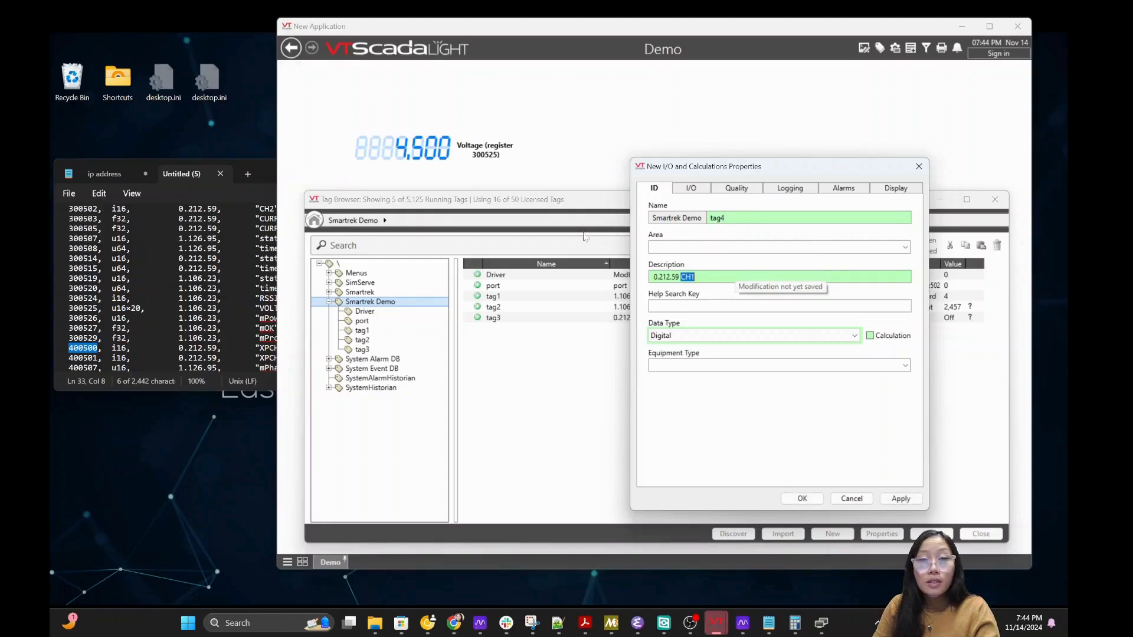
left_click(269, 179)
double_click(272, 348)
key("ctrl+c")
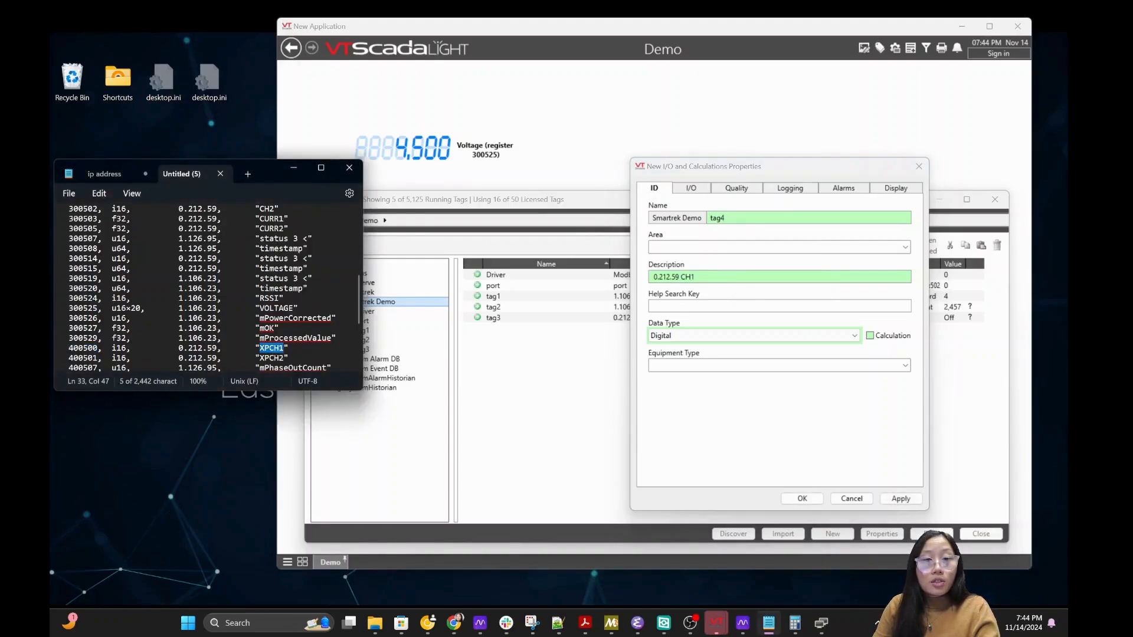
double_click(687, 276)
key("ctrl+v")
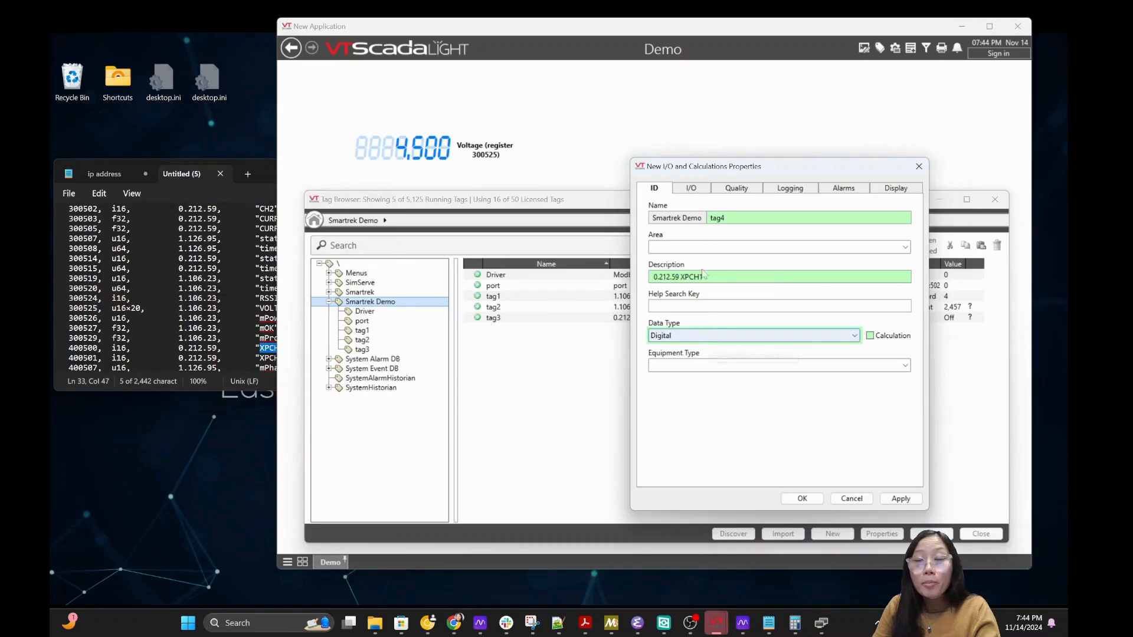
Assign the Modbus driver under Smartrek Demo as tag4's I/O device
left_click_drag(769, 167, 650, 161)
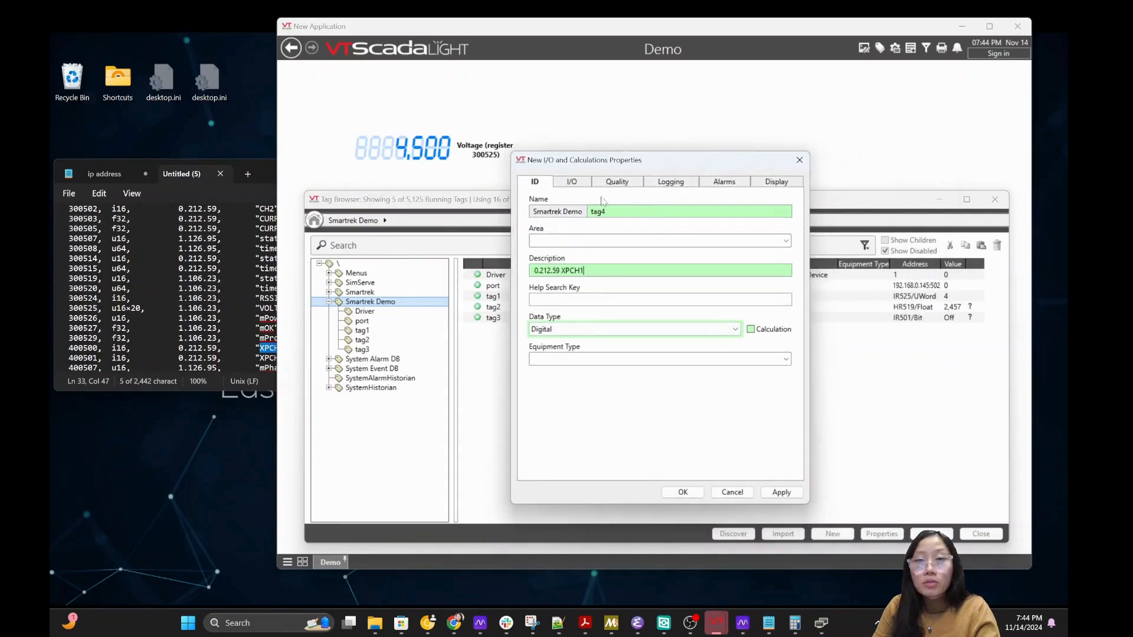
left_click(572, 183)
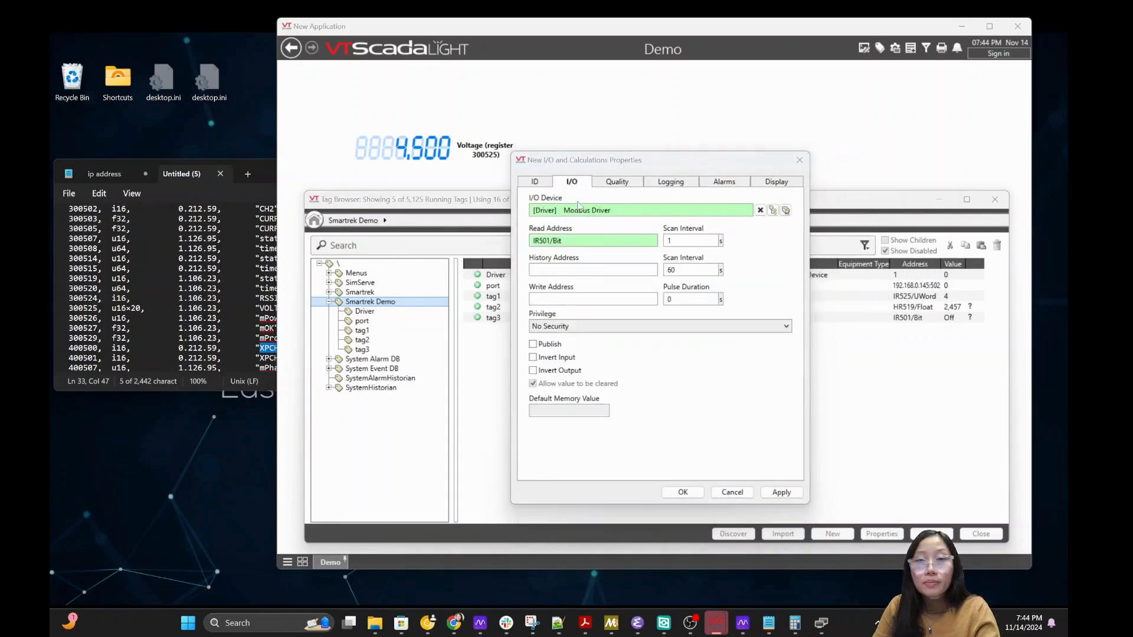
left_click(773, 210)
left_click(488, 274)
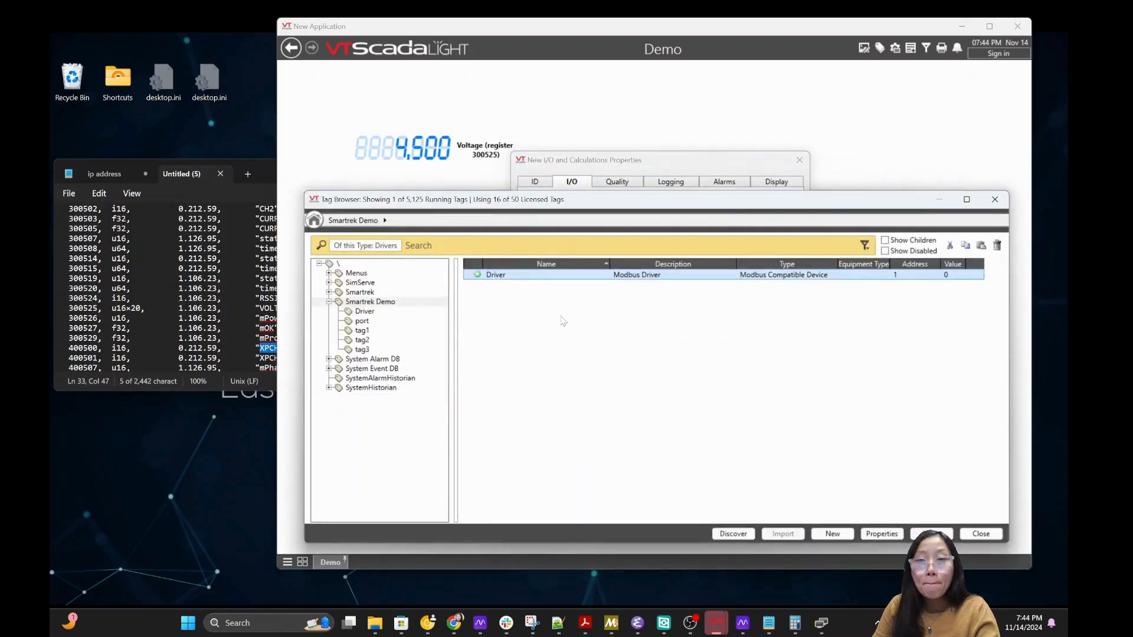
left_click(931, 534)
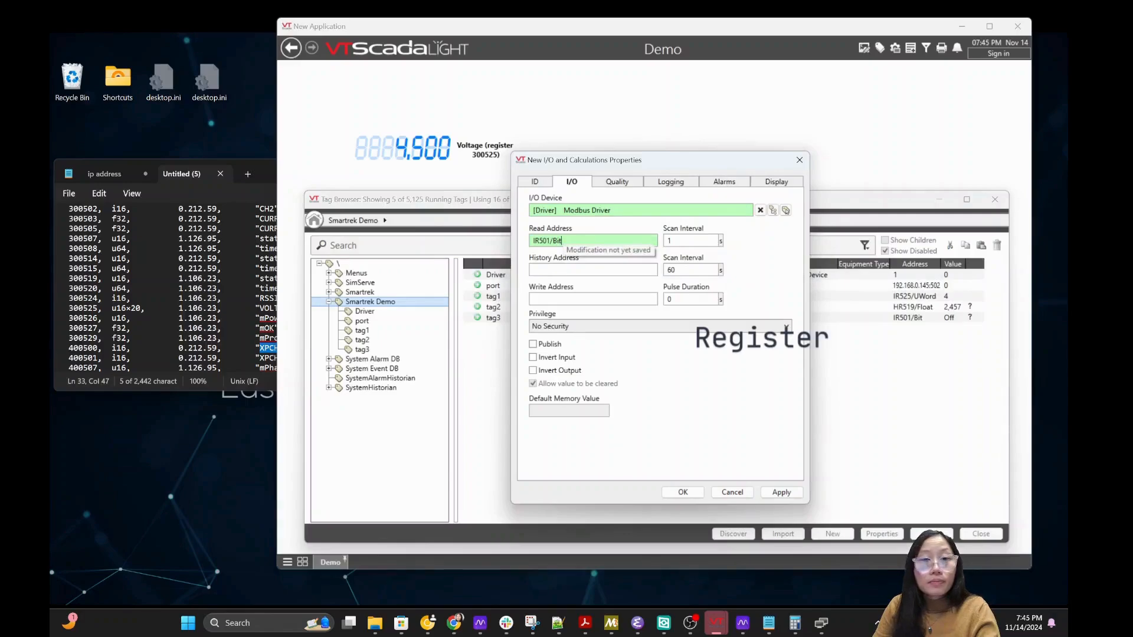
Clear tag4's read address, set its write address to HR500/Bit, and save the tag
left_click_drag(533, 240, 563, 241)
type("HR")
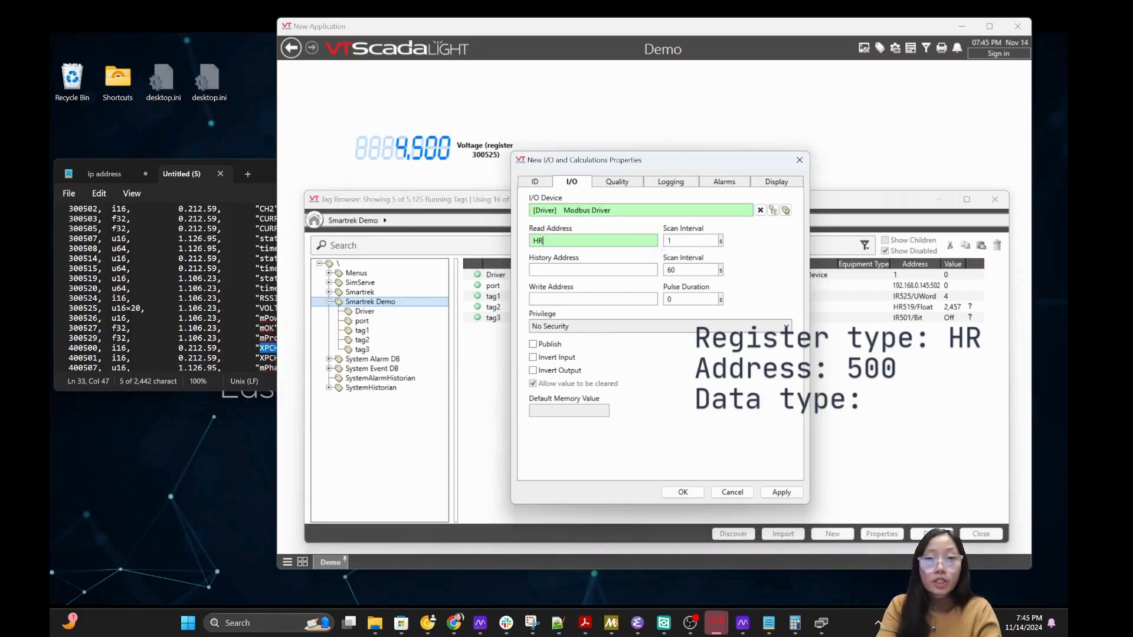
left_click(86, 352)
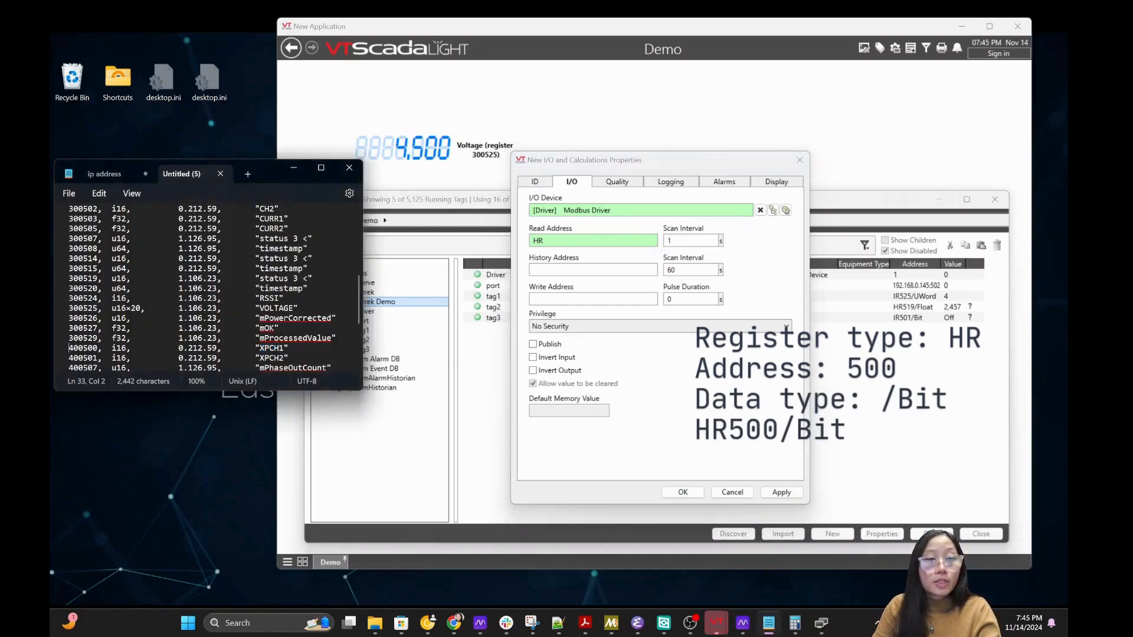
double_click(85, 349)
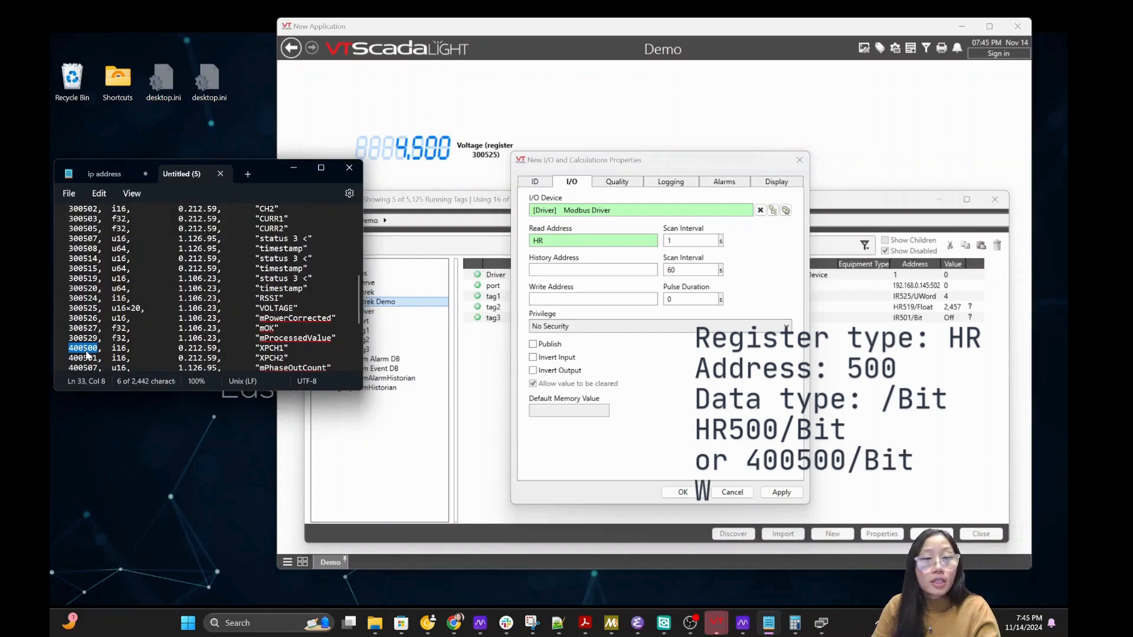
left_click(557, 241)
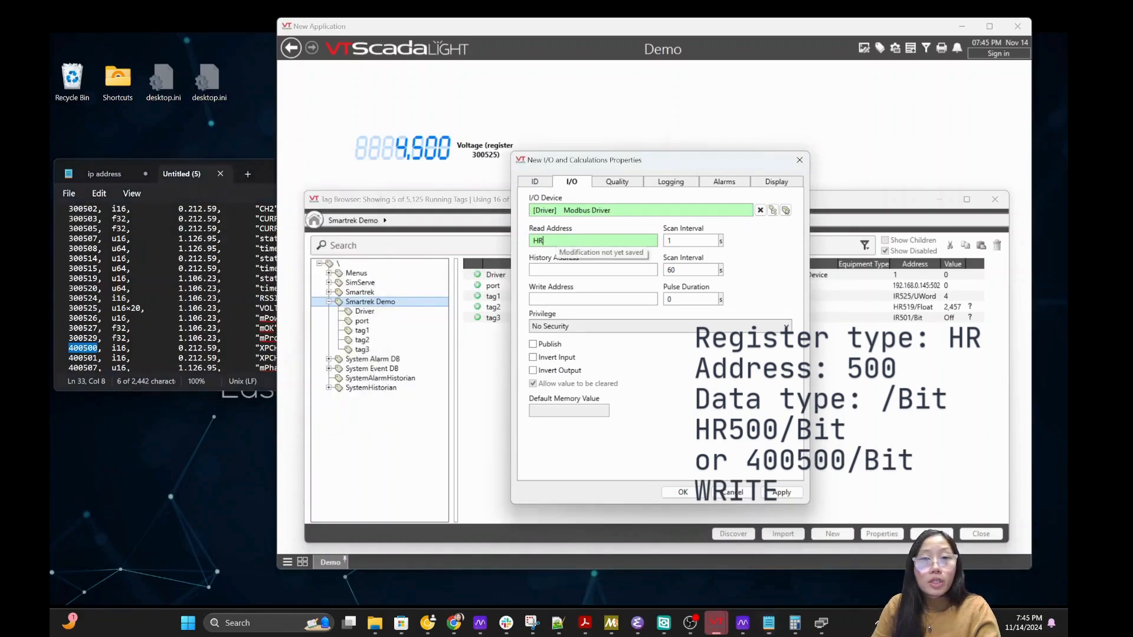
key("ctrl+x")
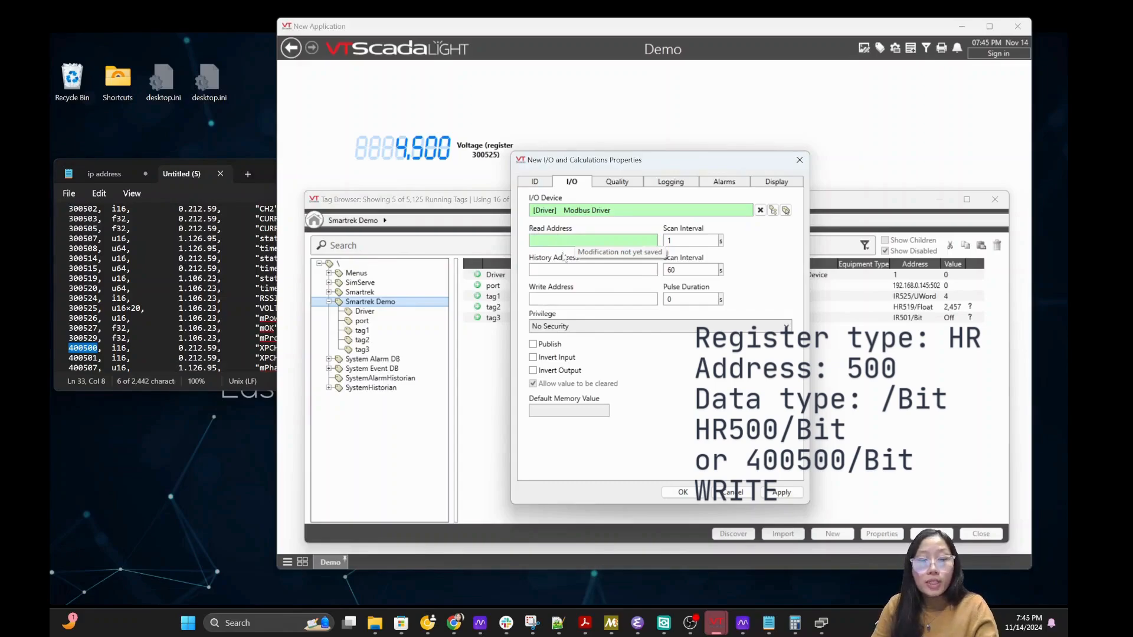
left_click(564, 299)
key("ctrl+v")
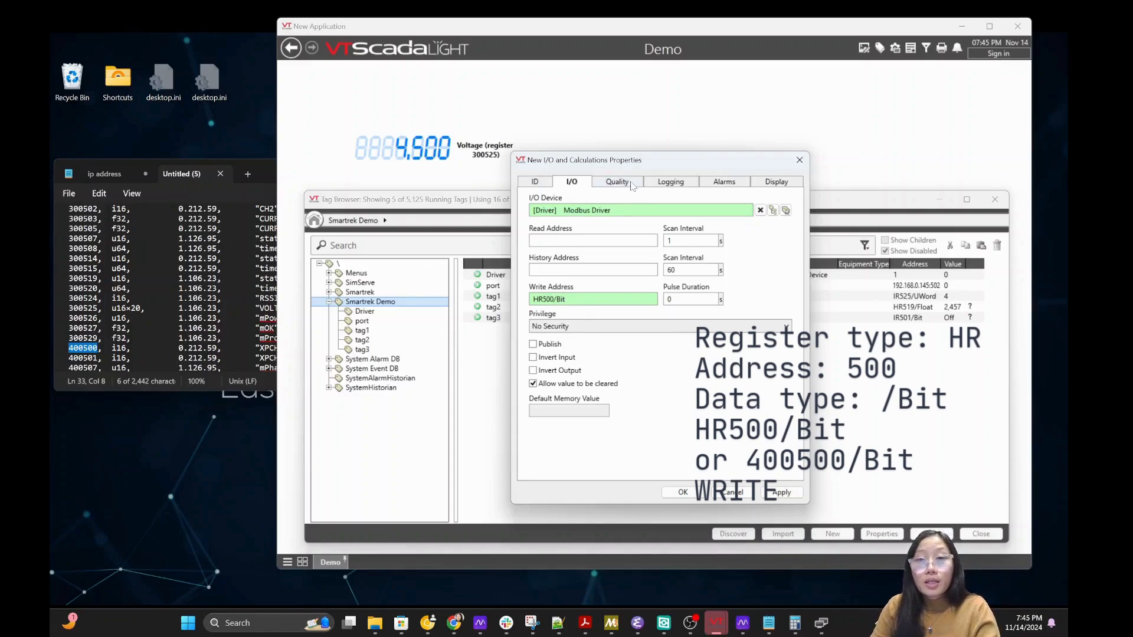
left_click(682, 492)
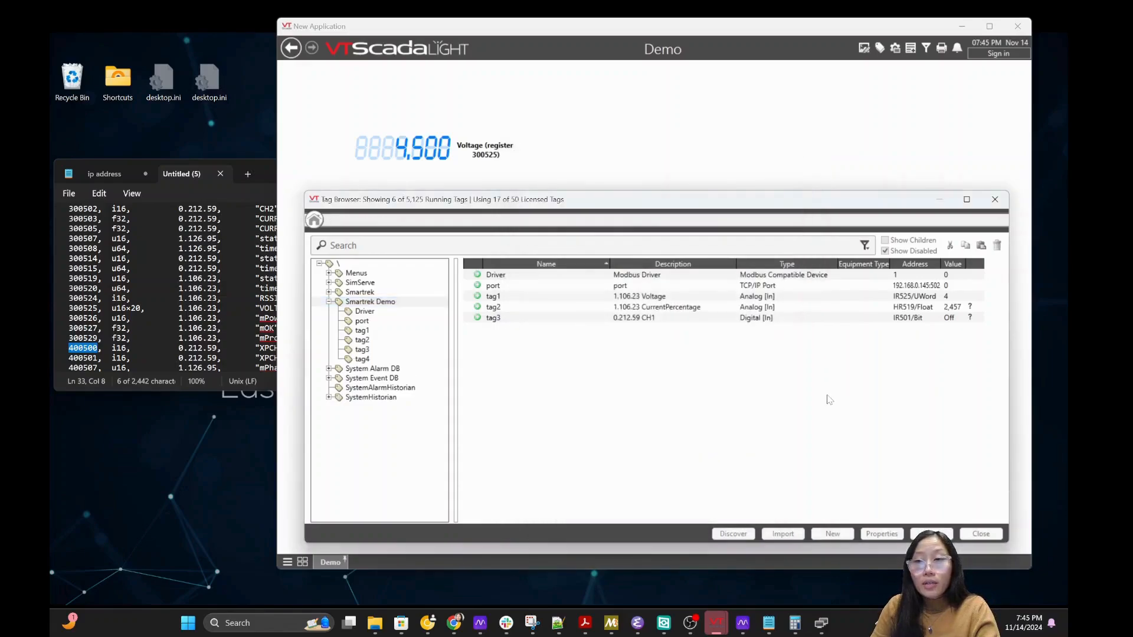
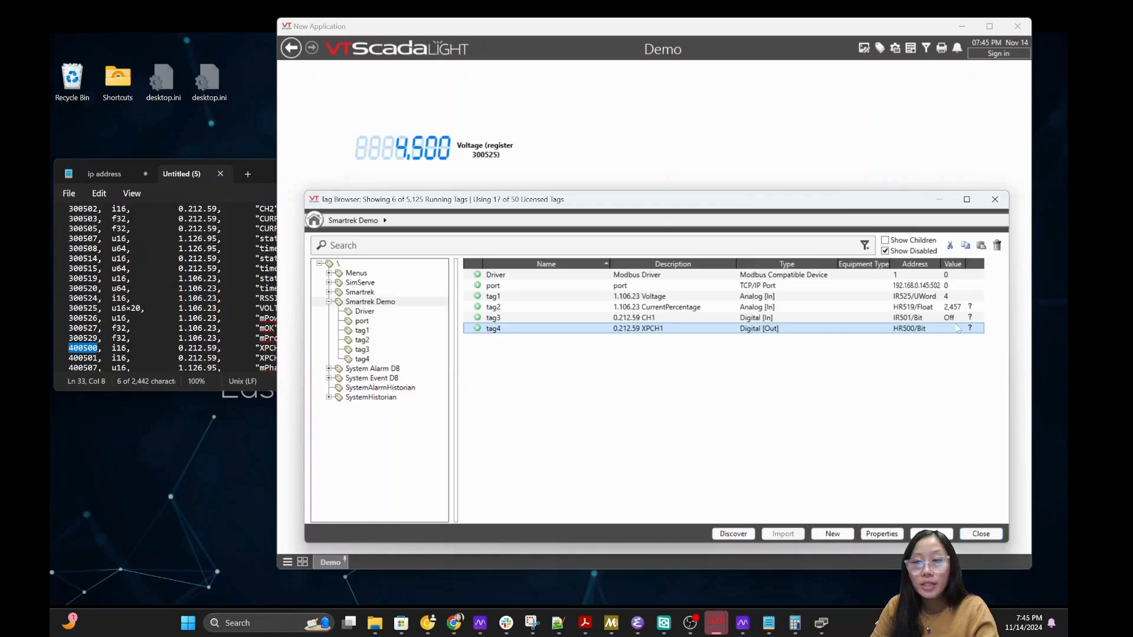
Open the Demo page for editing in Idea Studio and place a copy of the LCD voltage readout directly below the original
left_click(980, 534)
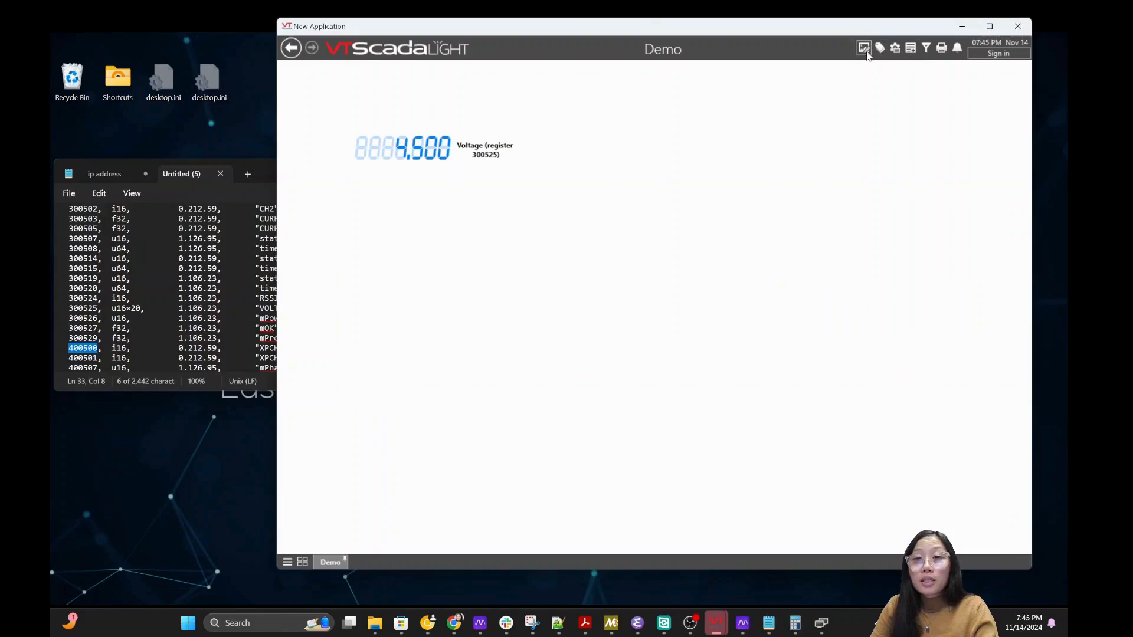
left_click(864, 48)
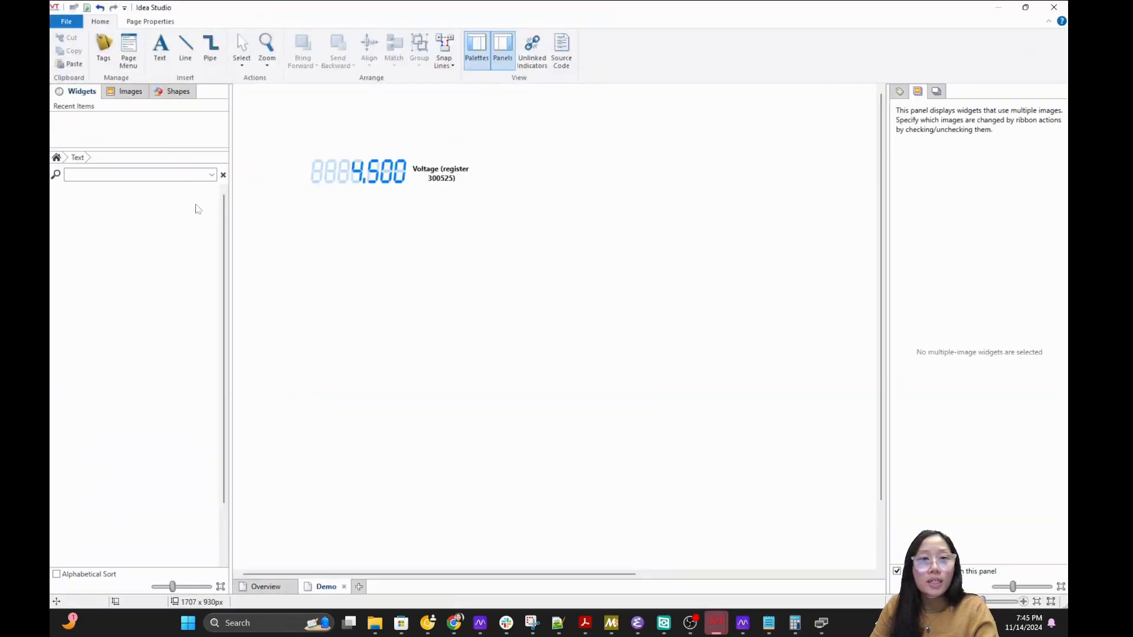
left_click(382, 173)
key("ctrl+c")
key("ctrl+v")
left_click_drag(401, 183, 384, 226)
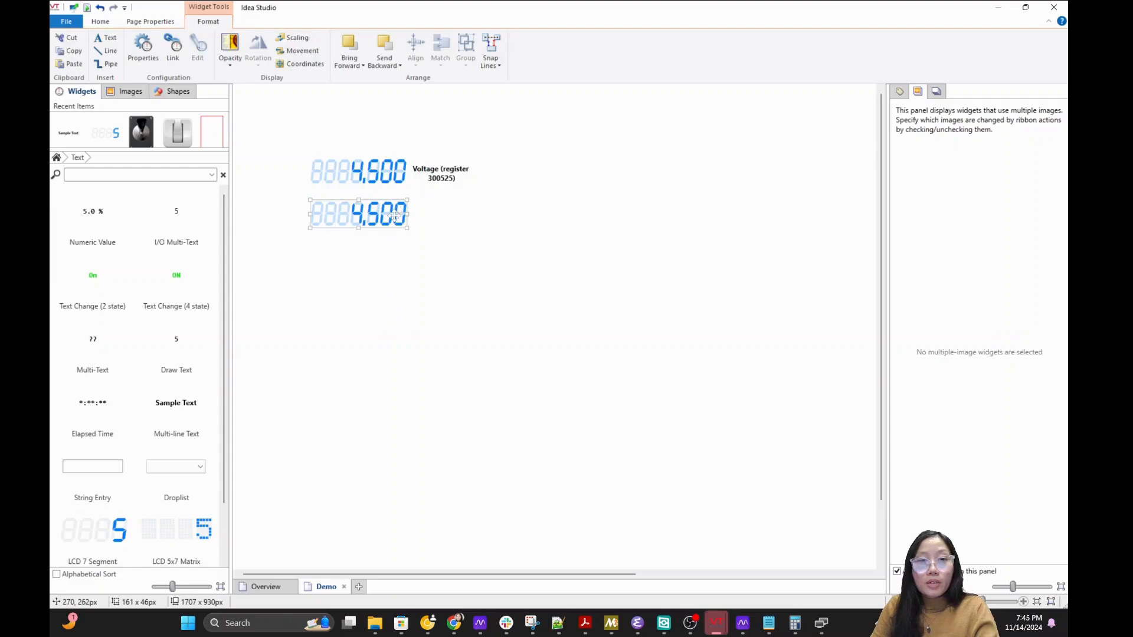
Link the copied LCD readout to tag2 (1.106.23 CurrentPercentage) under Smartrek Demo
right_click(393, 215)
left_click(423, 225)
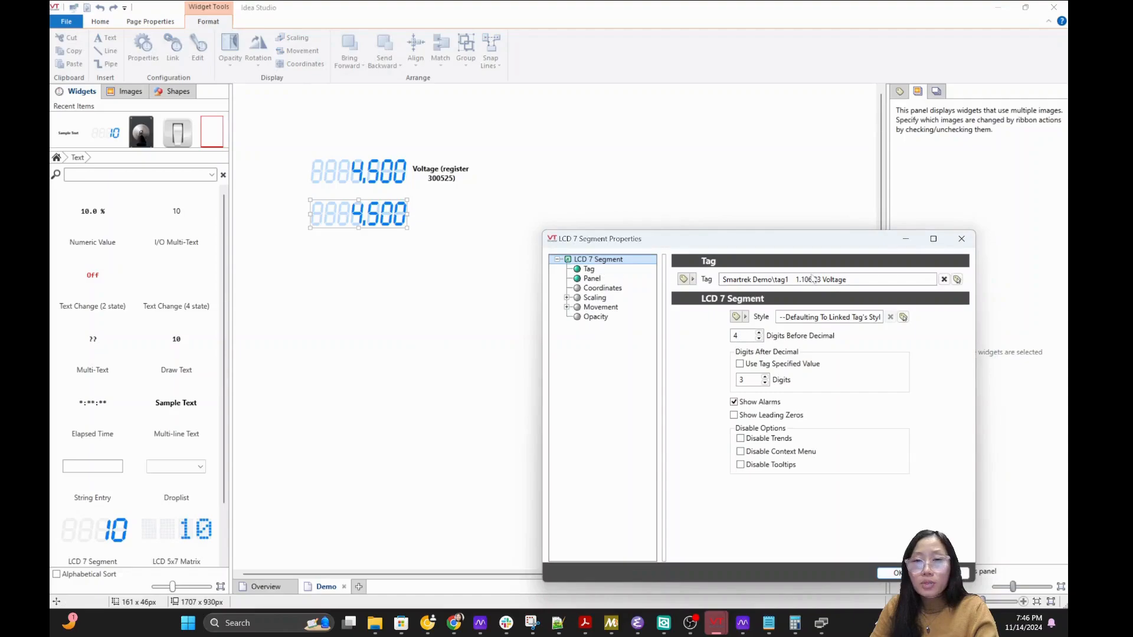
left_click(956, 280)
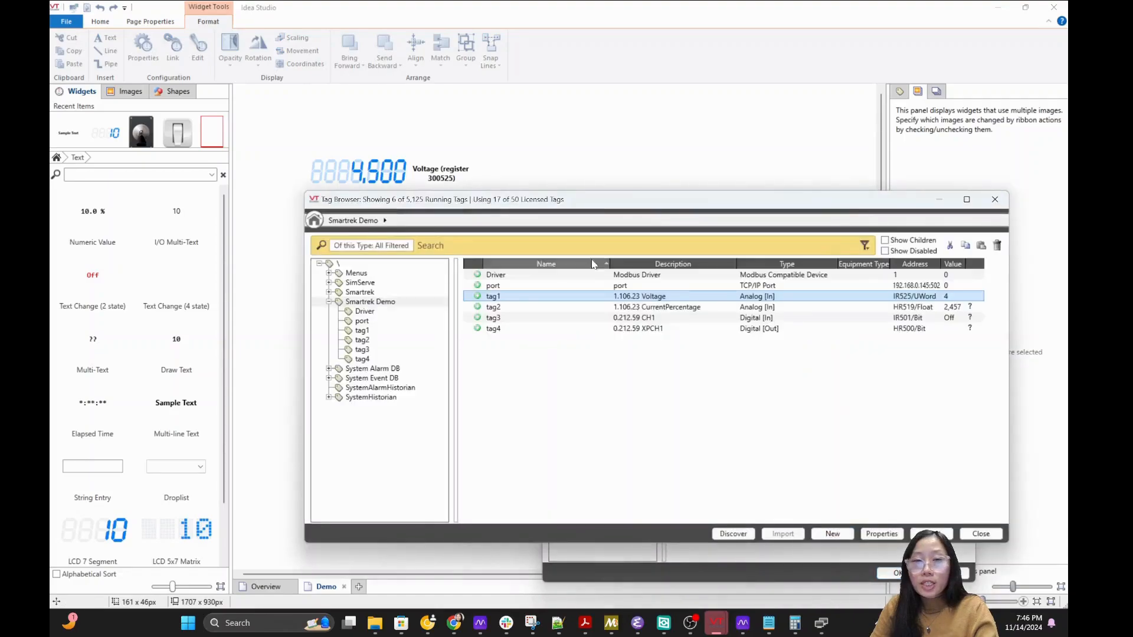
left_click(645, 309)
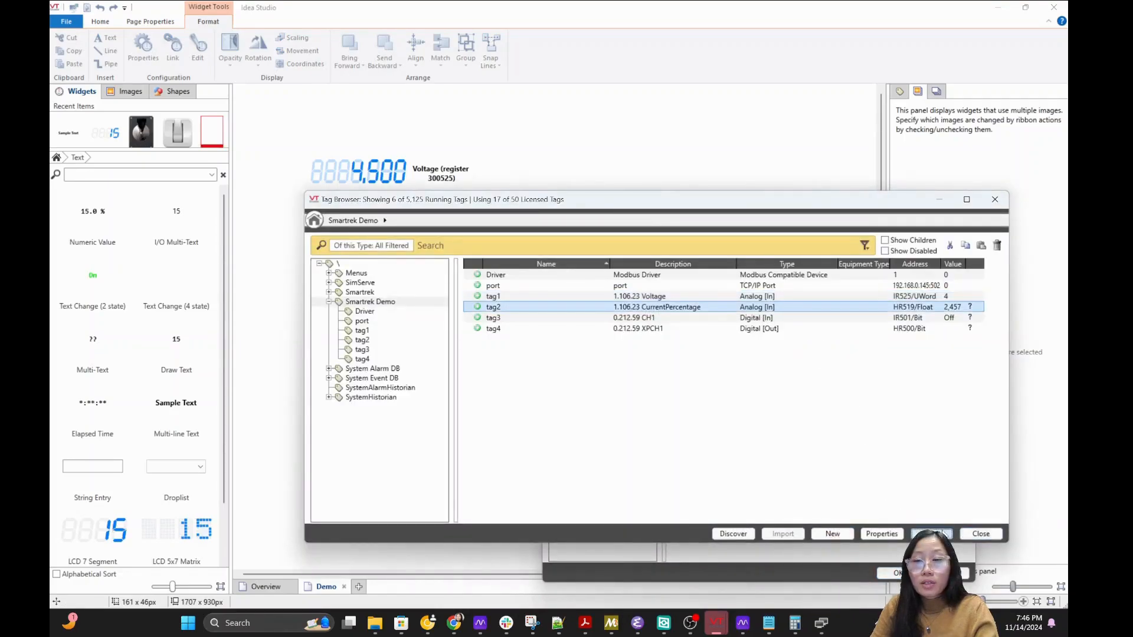
left_click(939, 534)
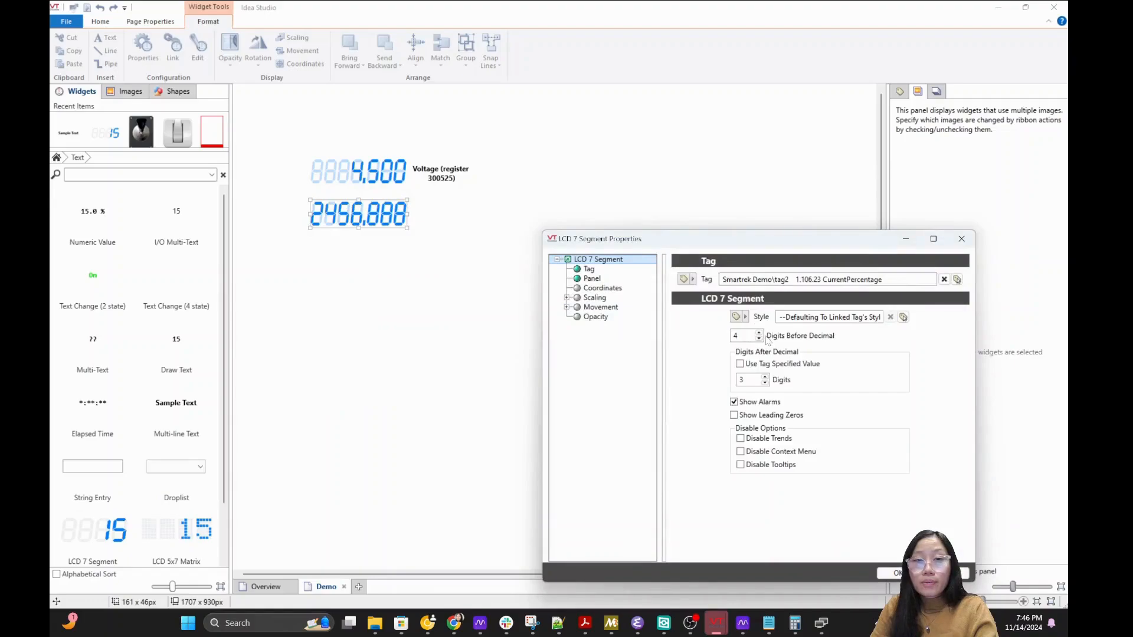
Set the CurrentPercentage readout to 0 digits after the decimal and save its properties
left_click(765, 383)
left_click(765, 382)
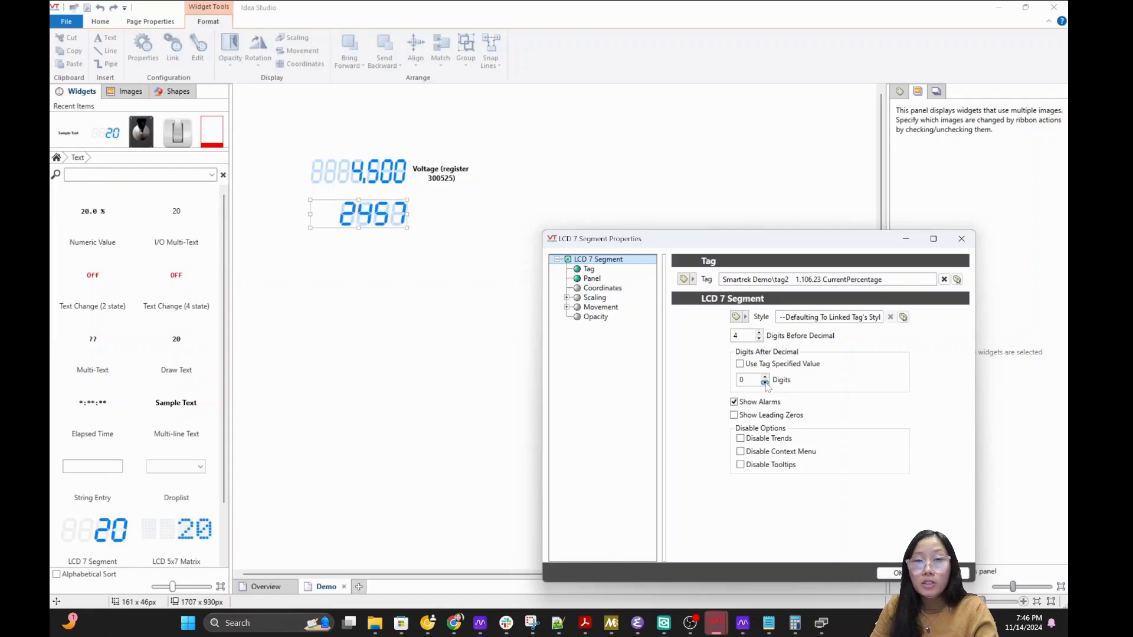
key("Return")
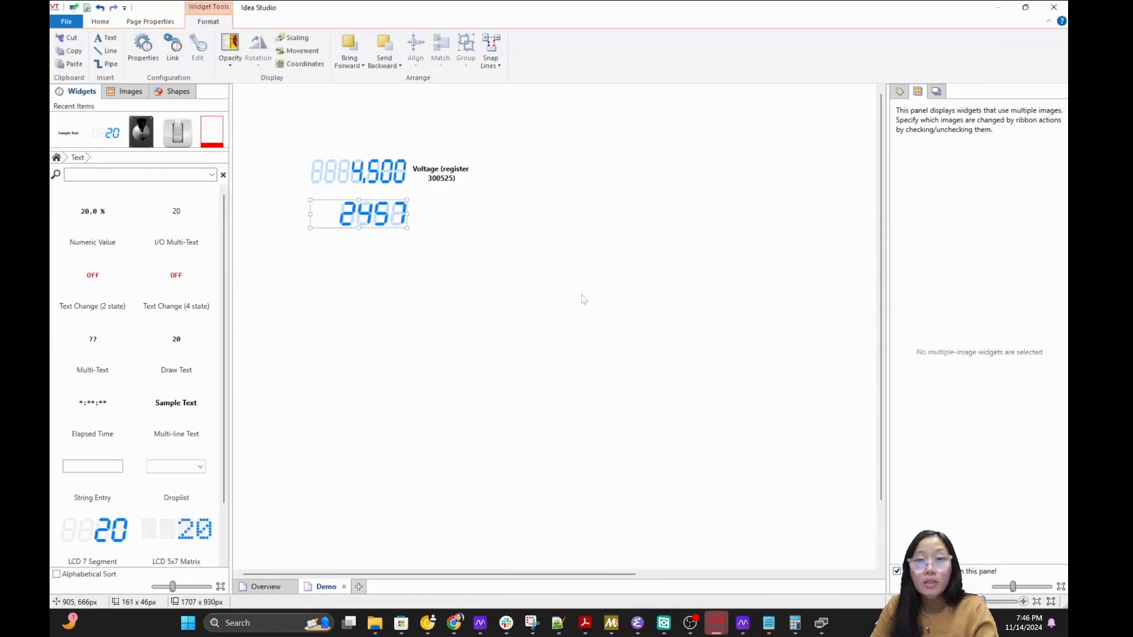
Place a copy of the voltage label beside the second readout and replace "Voltage" with "CurrentPercentage" in its text
left_click(451, 173)
left_click_drag(451, 175, 446, 210)
double_click(446, 210)
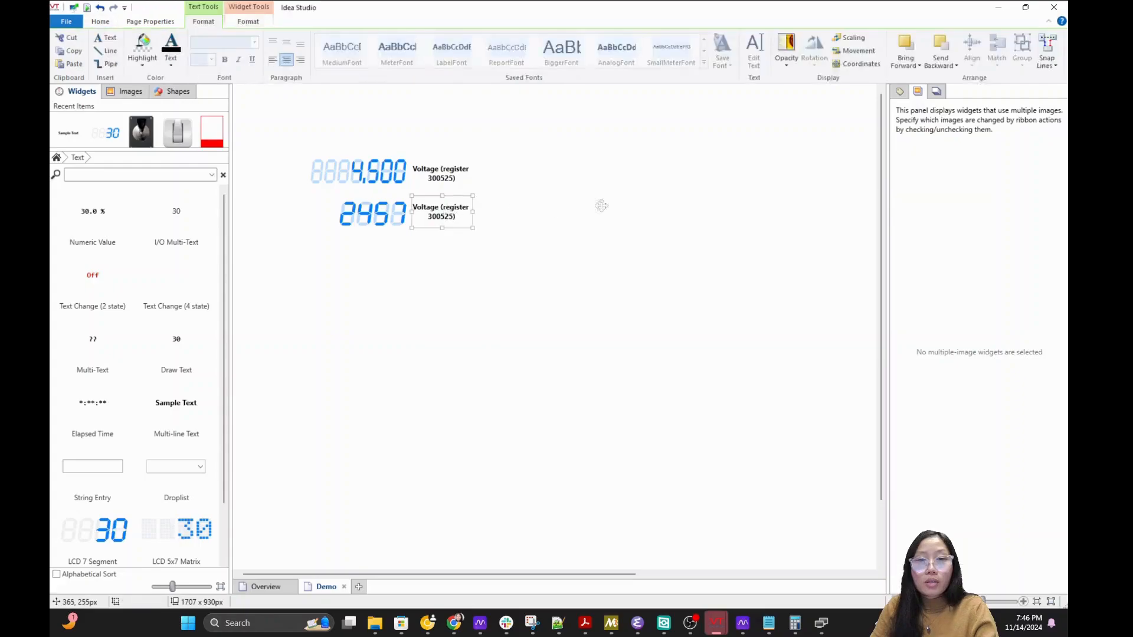
left_click_drag(735, 306, 763, 306)
type("CurrentPercentage (register 300525")
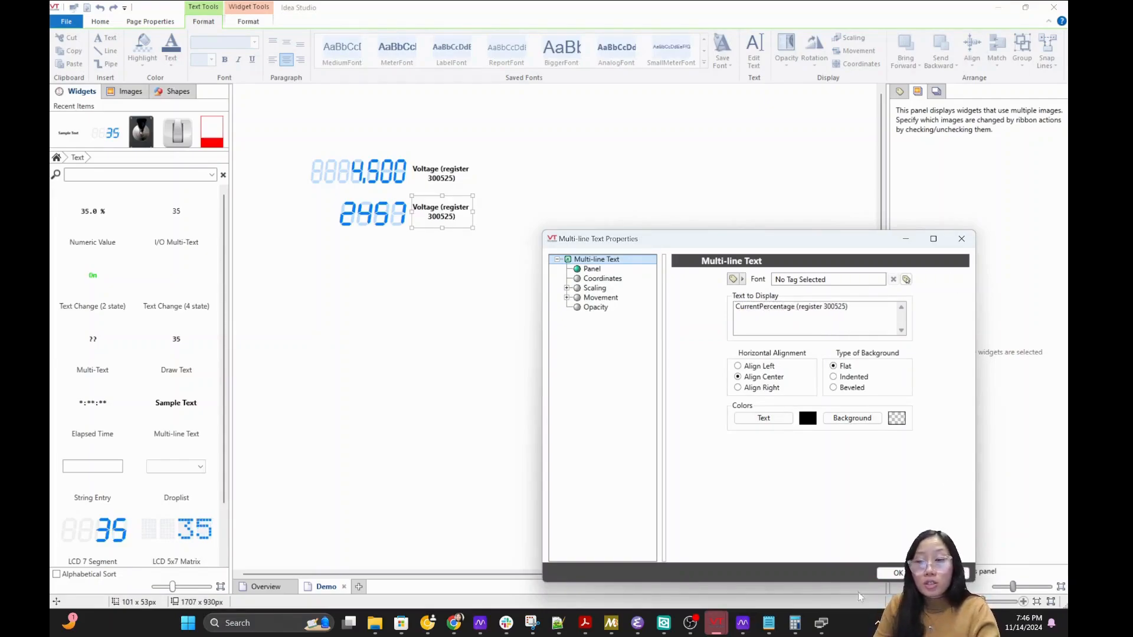
Change the register number in the CurrentPercentage label to 400519, copied from the Notepad register list, and save the label
left_click(769, 623)
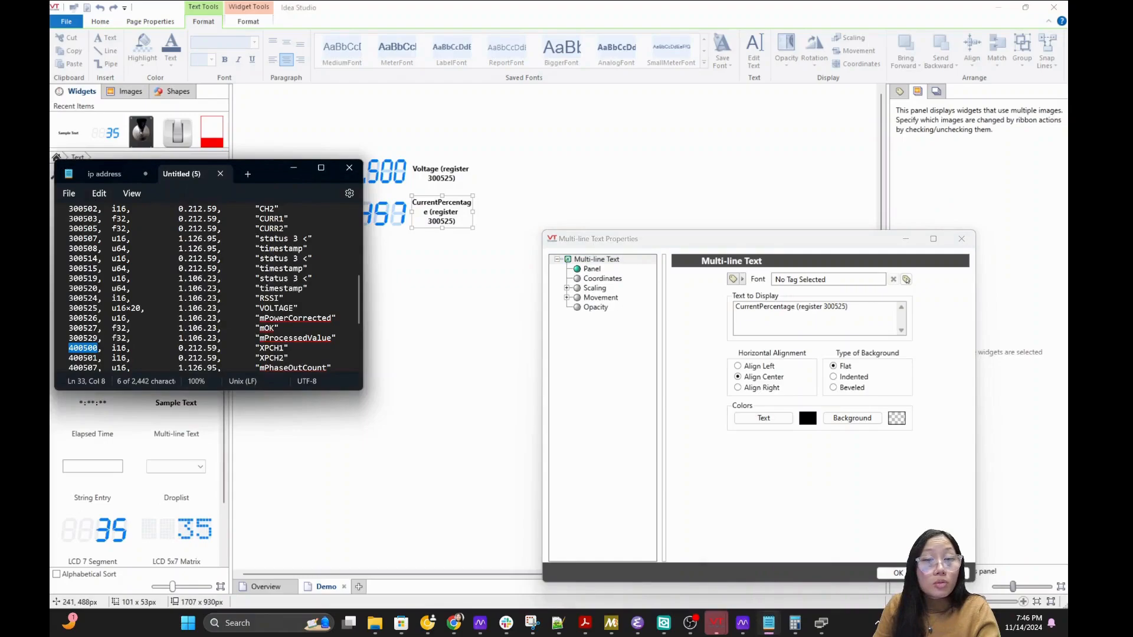
scroll(304, 309, "up", 5)
left_click_drag(355, 250, 360, 356)
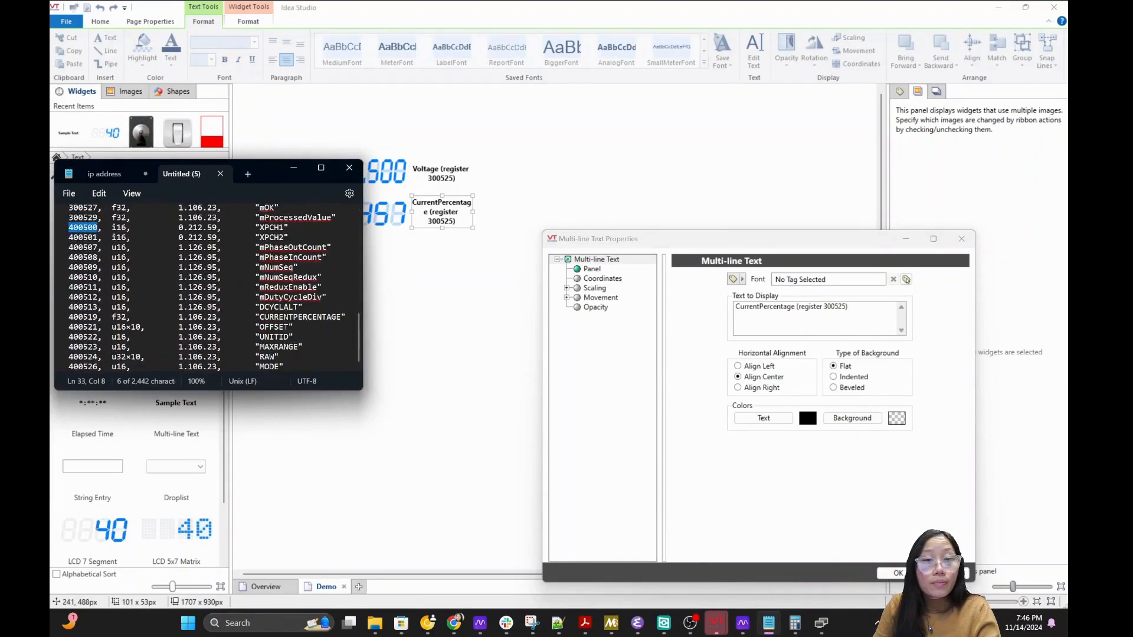
double_click(83, 317)
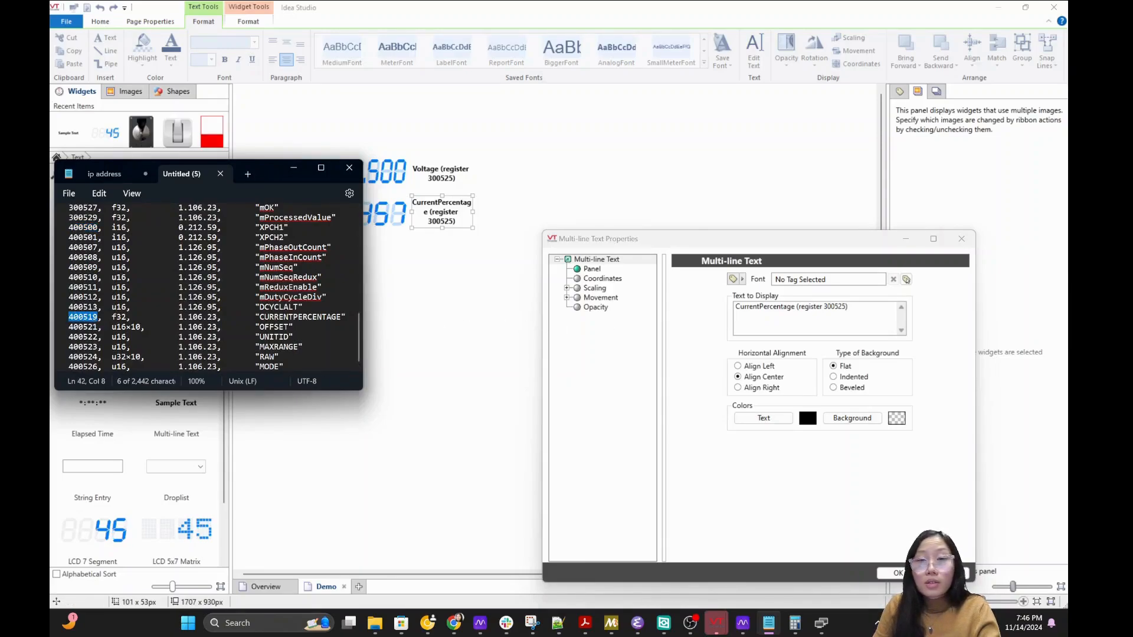
double_click(835, 306)
key("ctrl+v")
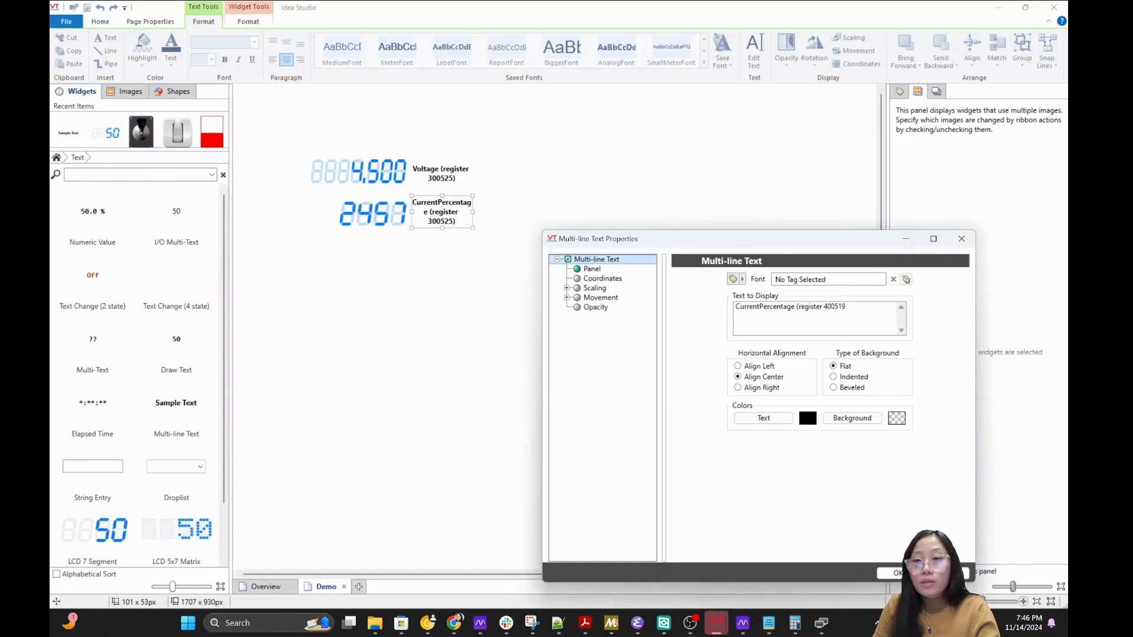
type(")")
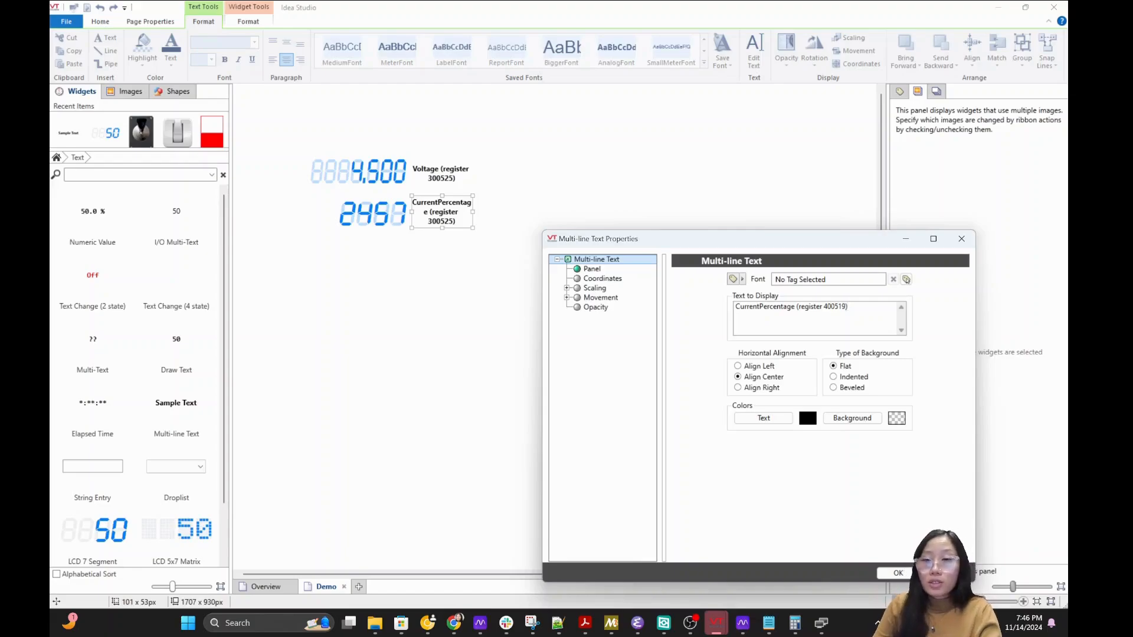
left_click(898, 574)
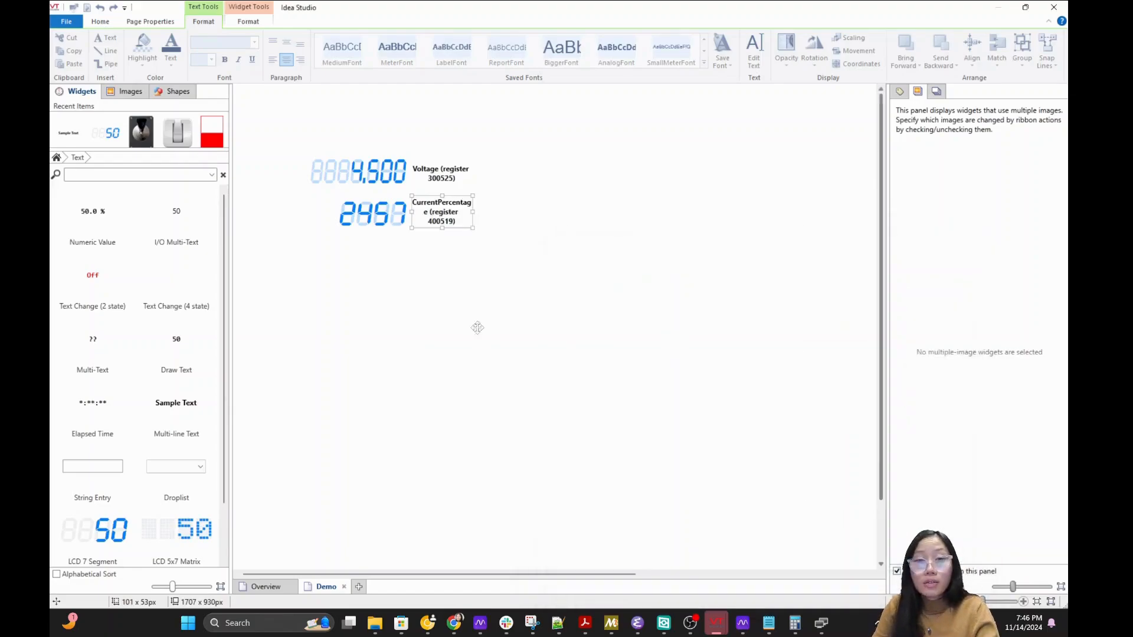
Add a Rocker 3 switch from the Buttons & Switches widgets below the CurrentPercentage label
left_click(297, 247)
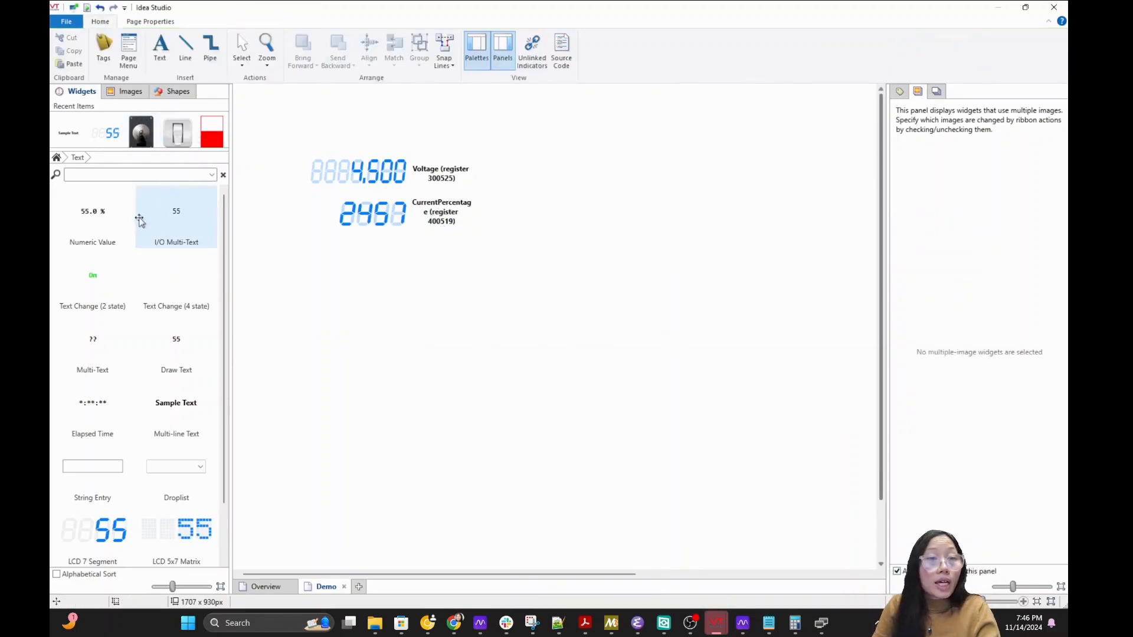
left_click(57, 157)
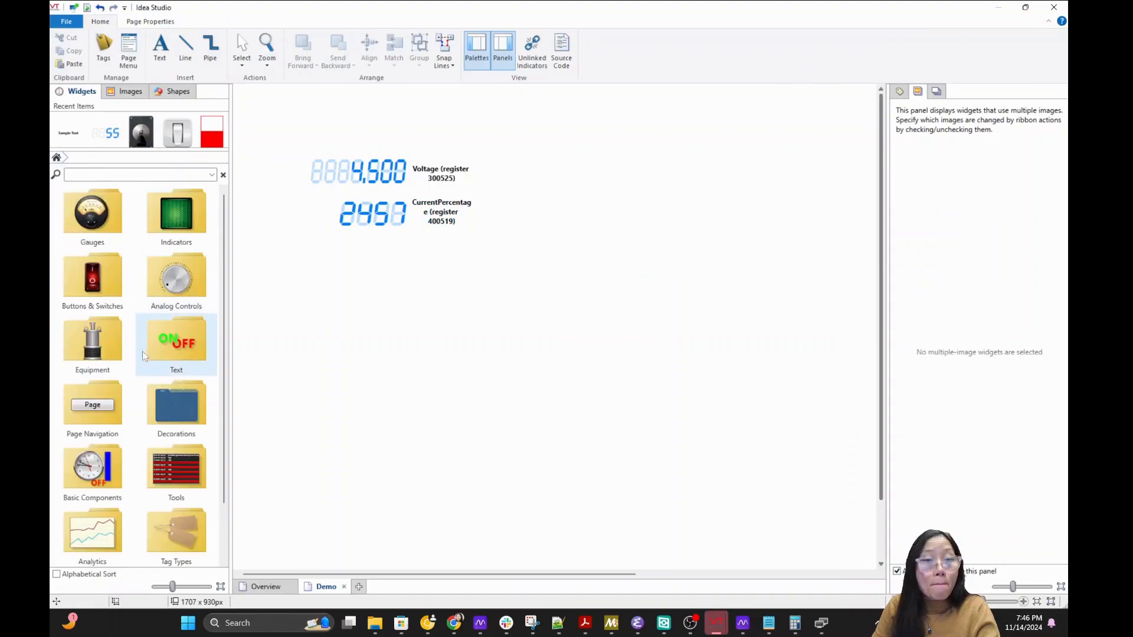
left_click(101, 286)
left_click_drag(93, 402, 454, 279)
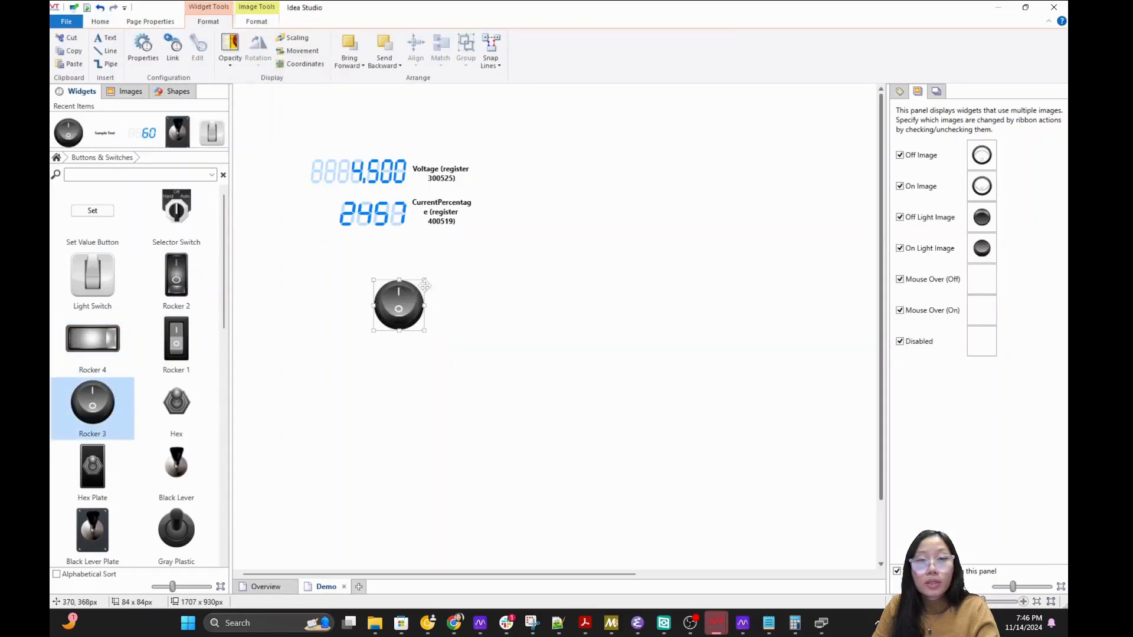
left_click(328, 321)
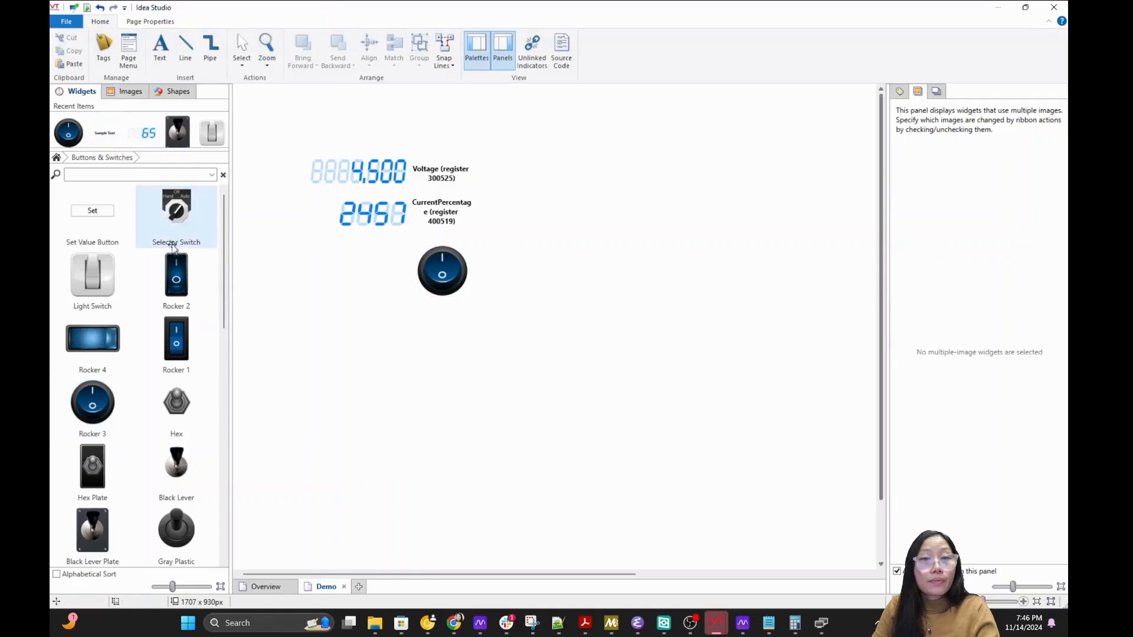
Add a Round 1 indicator light from the Indicators widgets beside the rocker switch, below the CurrentPercentage readout
mouse_move(226, 210)
left_mouse_down()
mouse_move(230, 245)
mouse_move(237, 195)
left_mouse_up()
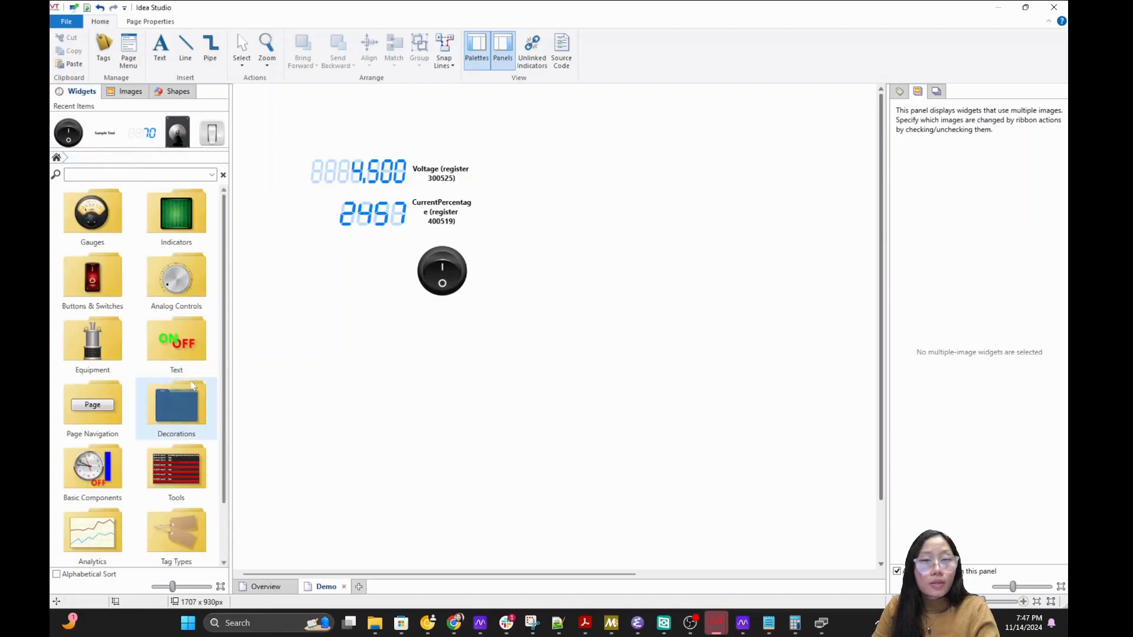
scroll(187, 362, "down", 1)
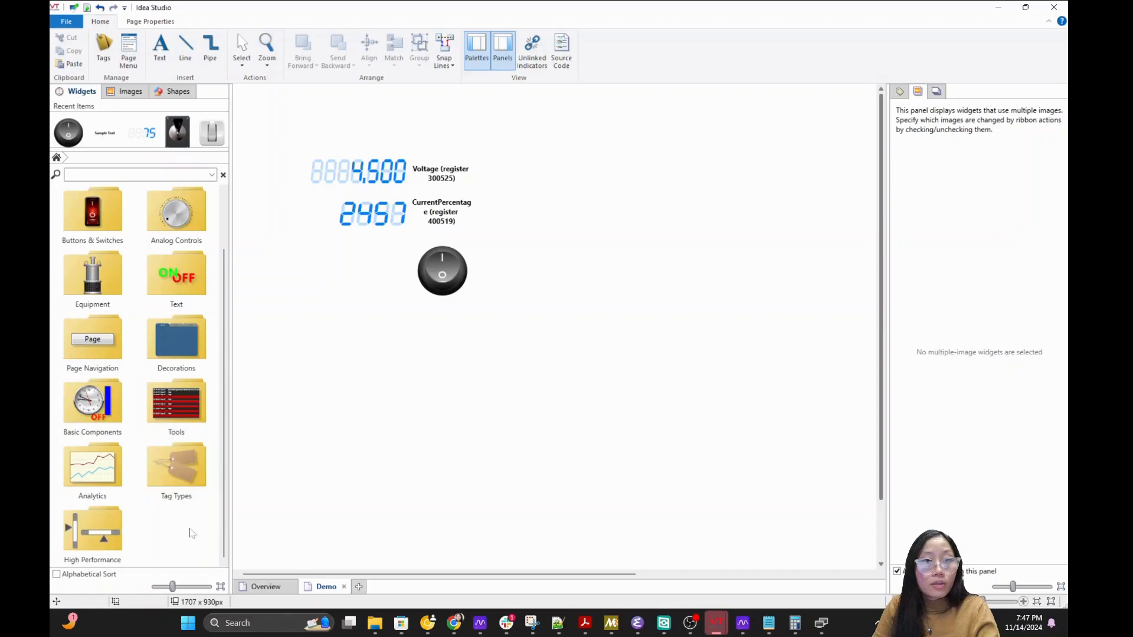
scroll(192, 533, "up", 1)
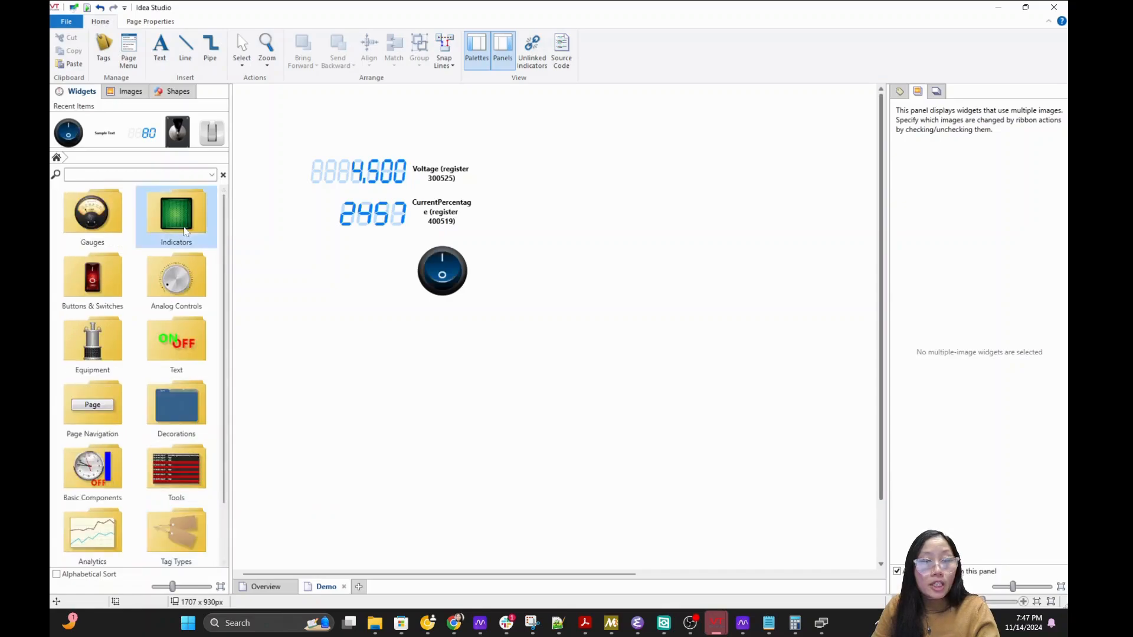
double_click(185, 231)
scroll(180, 334, "down", 1)
scroll(177, 324, "up", 1)
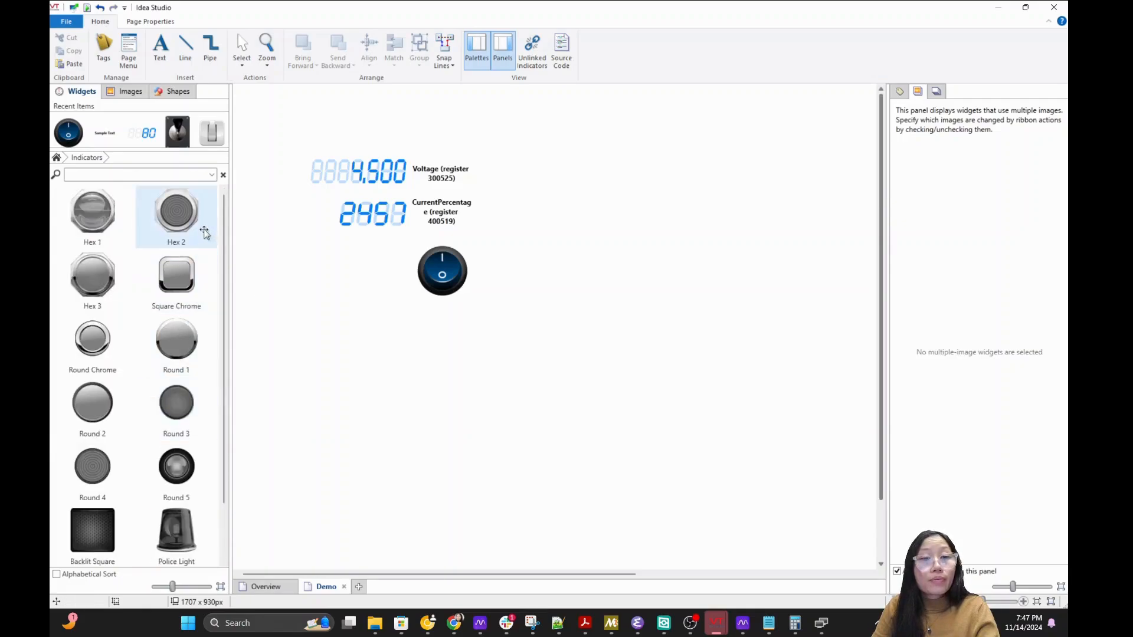
left_click_drag(177, 342, 380, 275)
Link the round indicator light to tag3 (0.212.59 CH1) and save its properties
right_click(380, 274)
left_click(423, 284)
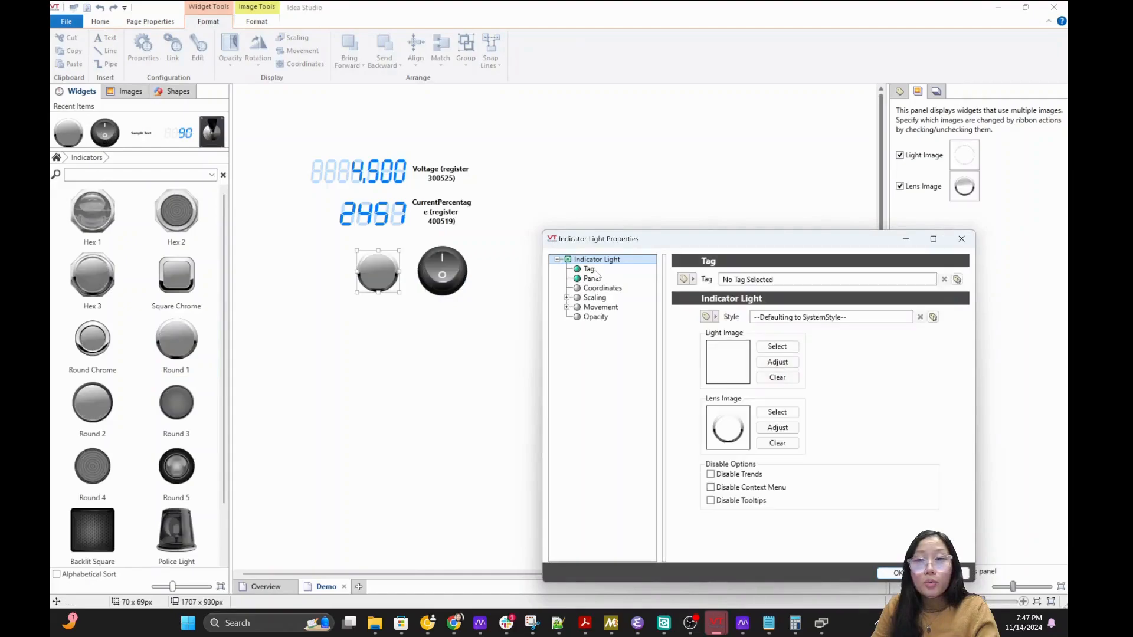
left_click(956, 279)
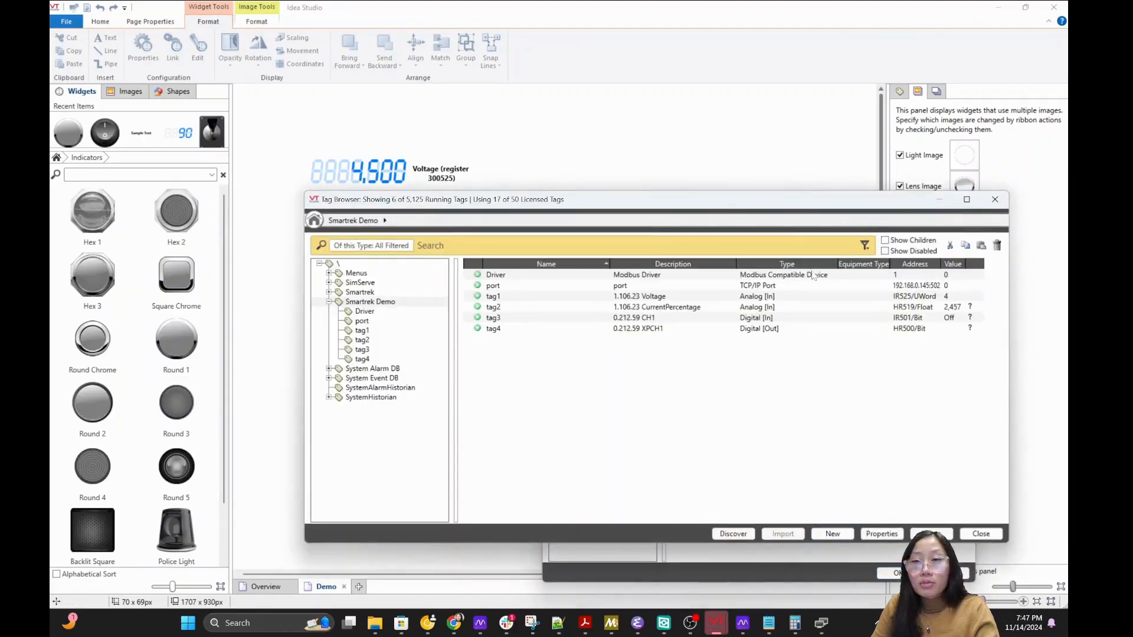
left_click(656, 322)
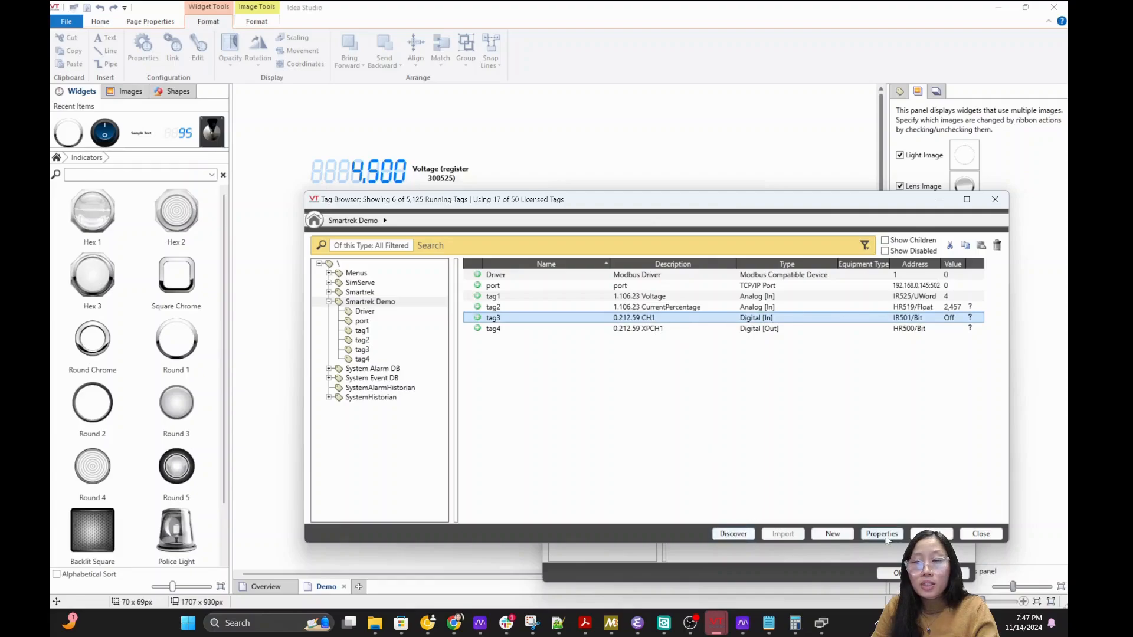
left_click(931, 534)
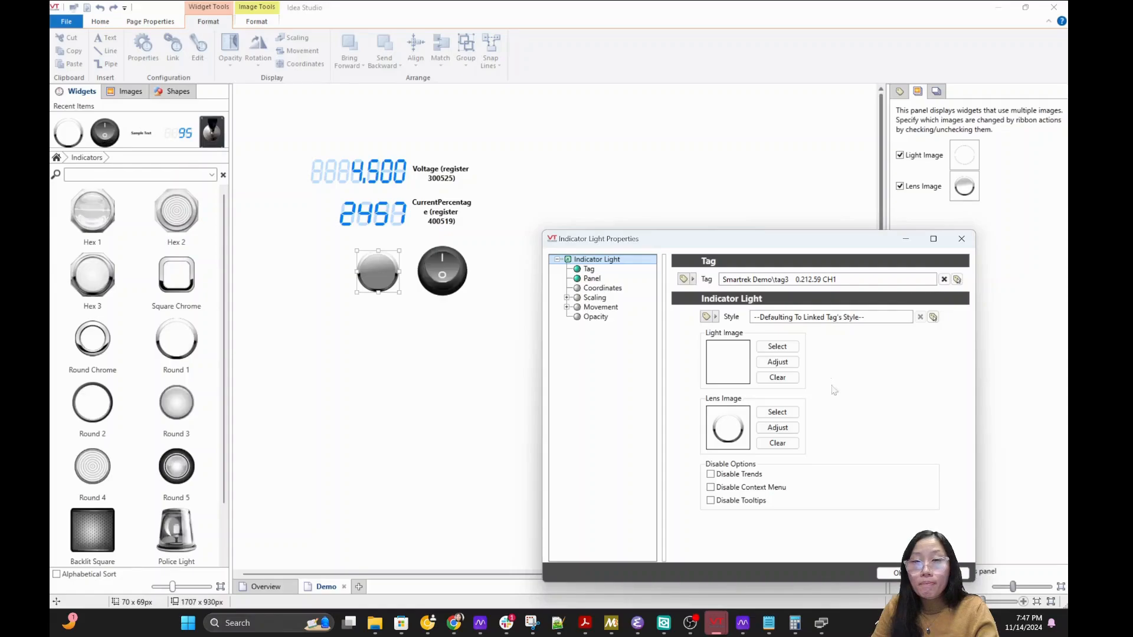
left_click(891, 574)
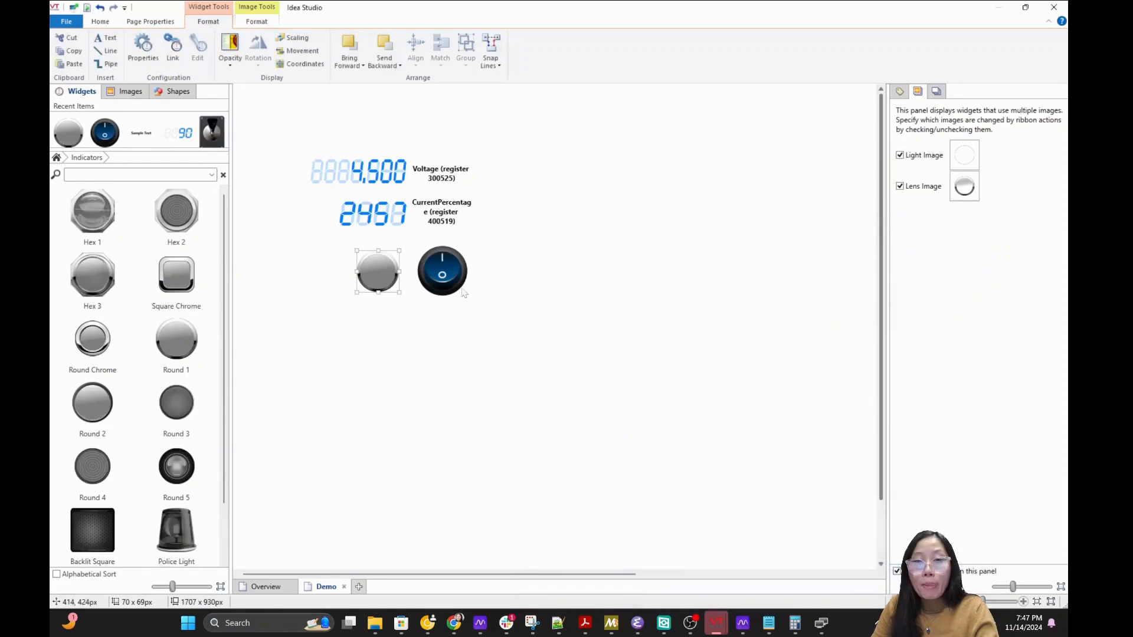
Link the rocker switch to tag4 (0.212.59 XPCH1) and save its properties
left_click(456, 282)
right_click(456, 282)
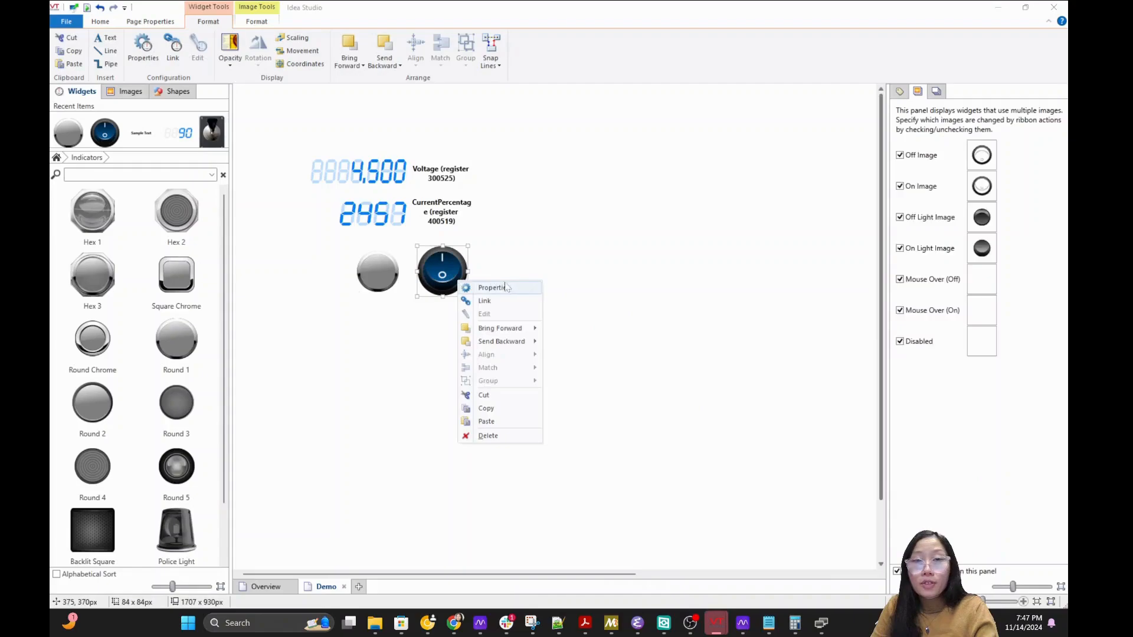
left_click(481, 286)
left_click(588, 269)
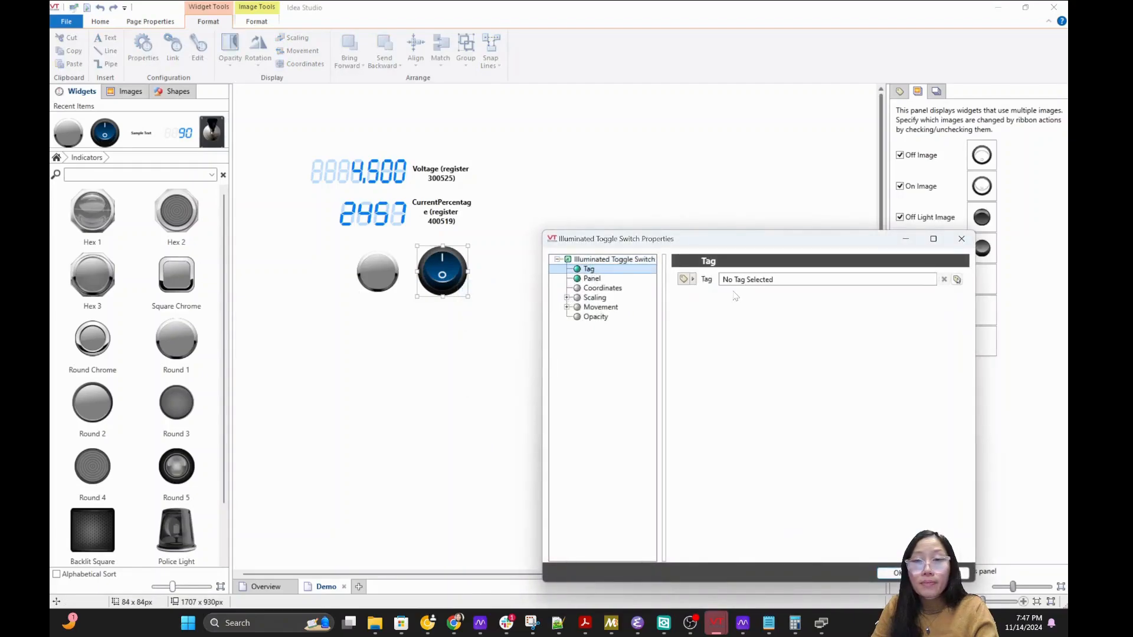
left_click(958, 280)
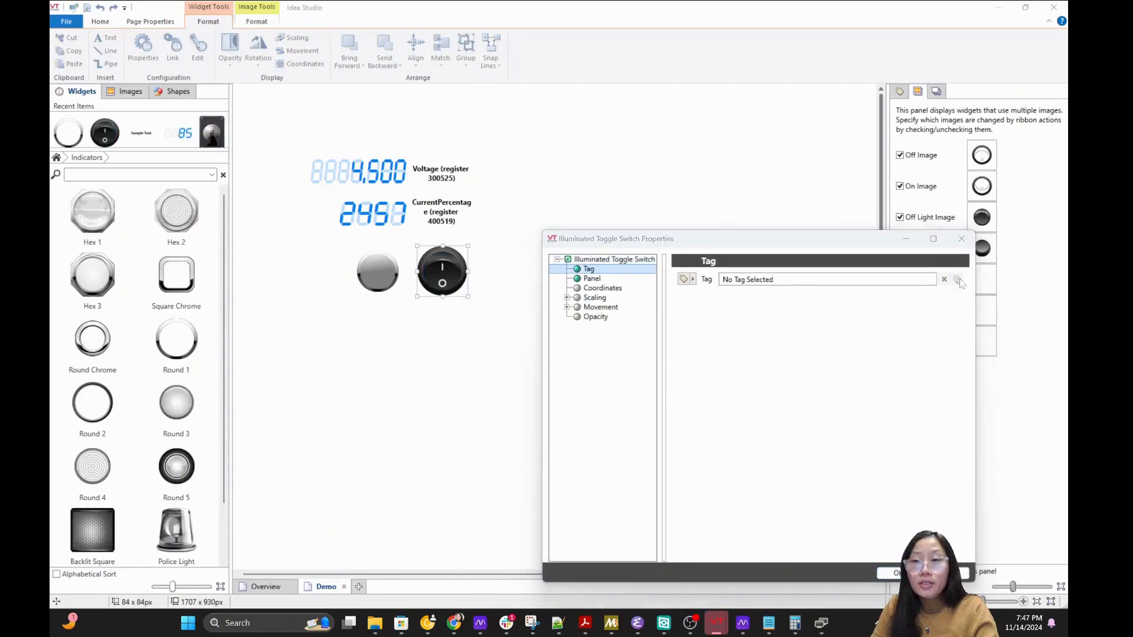
left_click(903, 309)
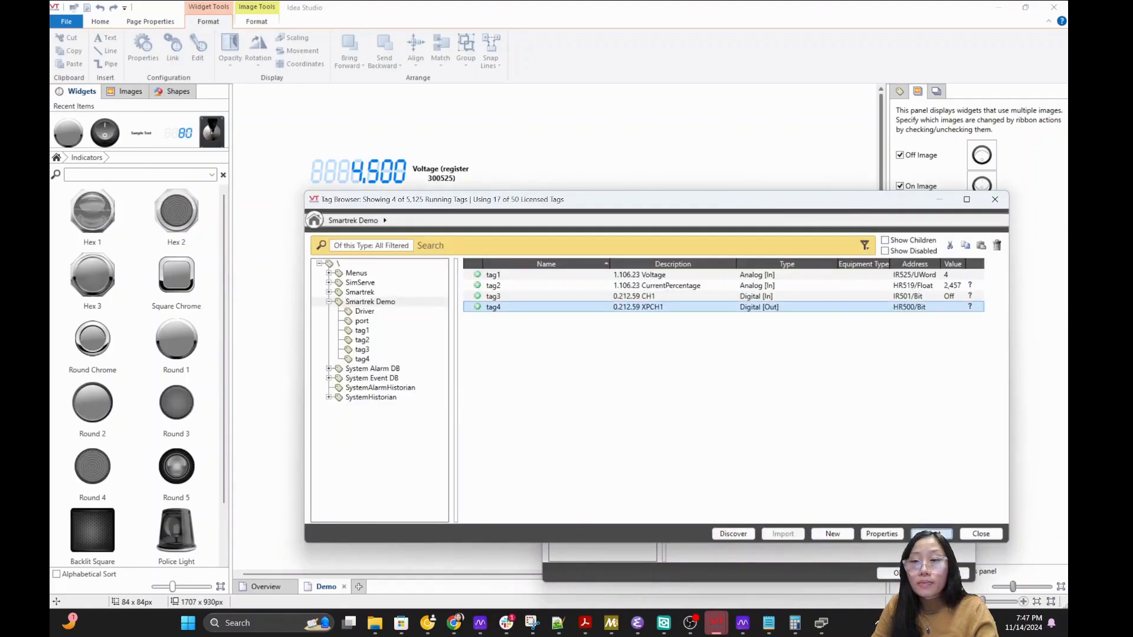
left_click(932, 534)
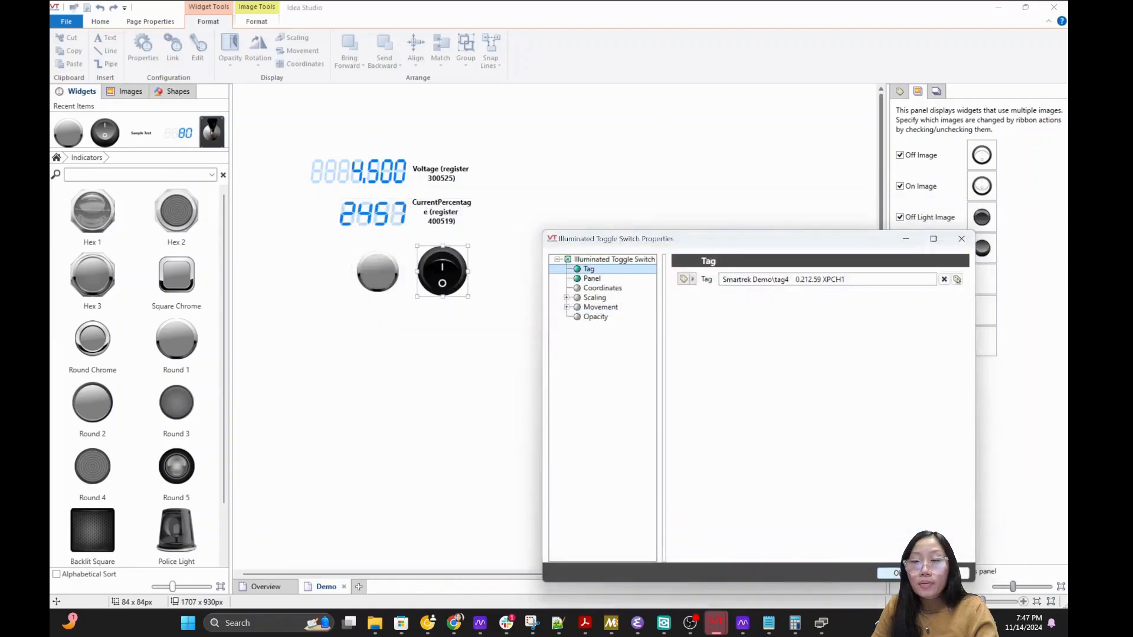
left_click(895, 573)
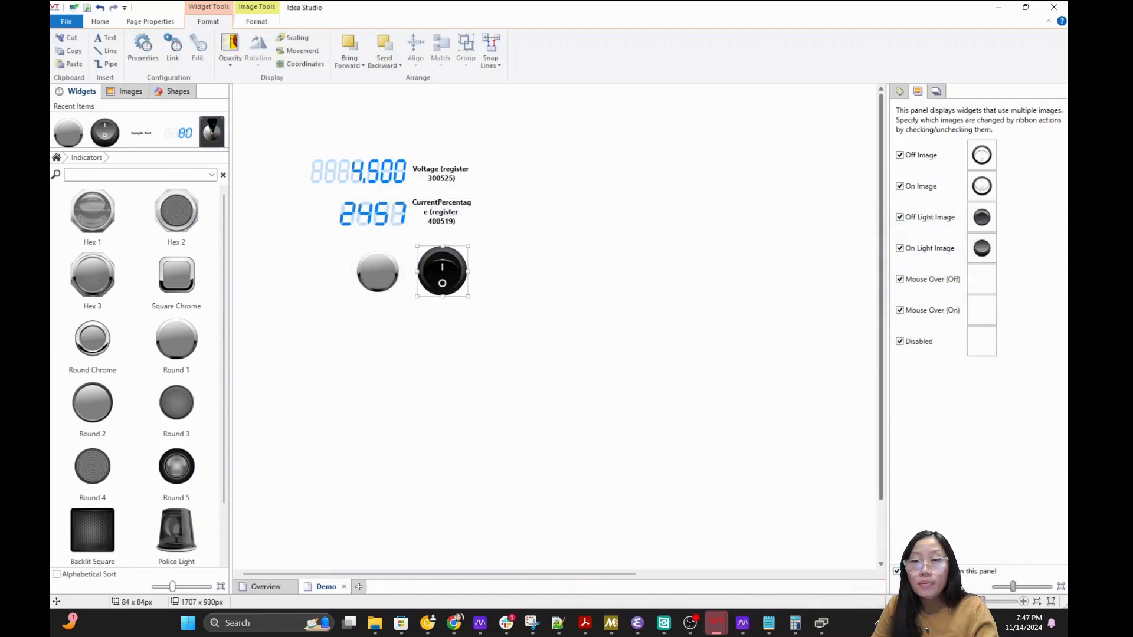
On the running Demo page, operate the rocker switch to set tag4 Off and back to On, and check the round indicator's history plot
left_click(574, 351)
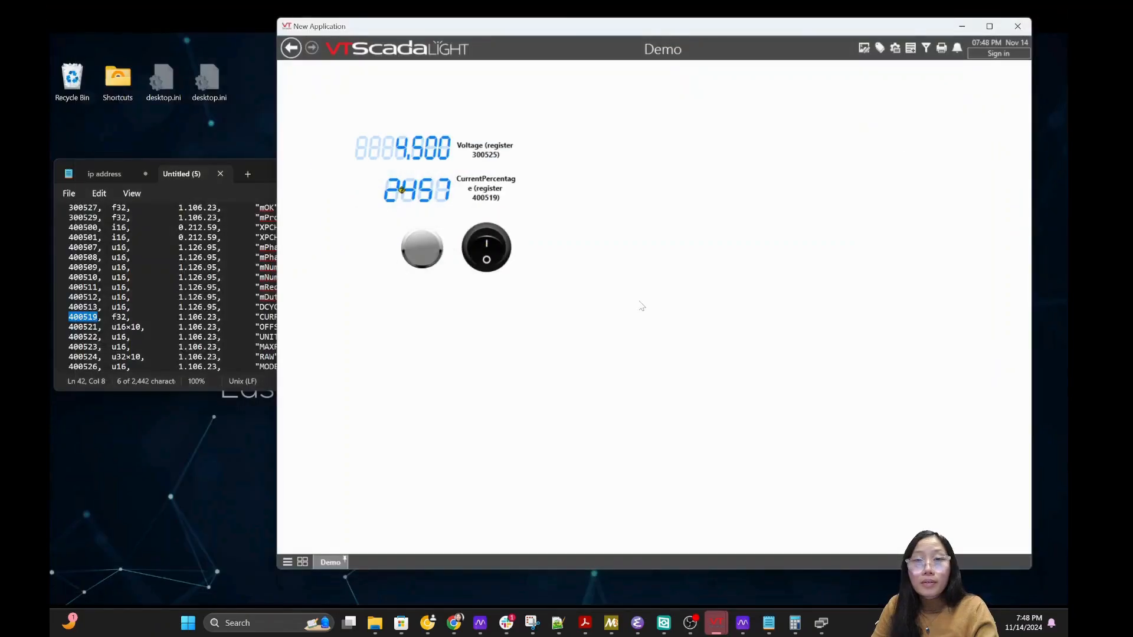
left_click(487, 247)
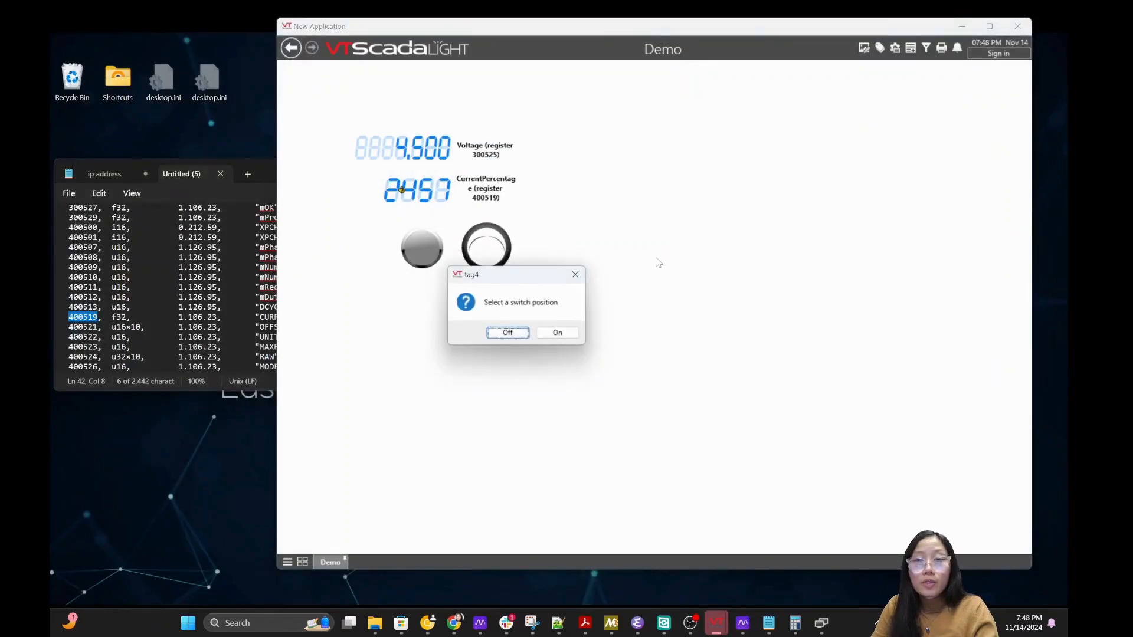
left_click(504, 334)
left_click(572, 332)
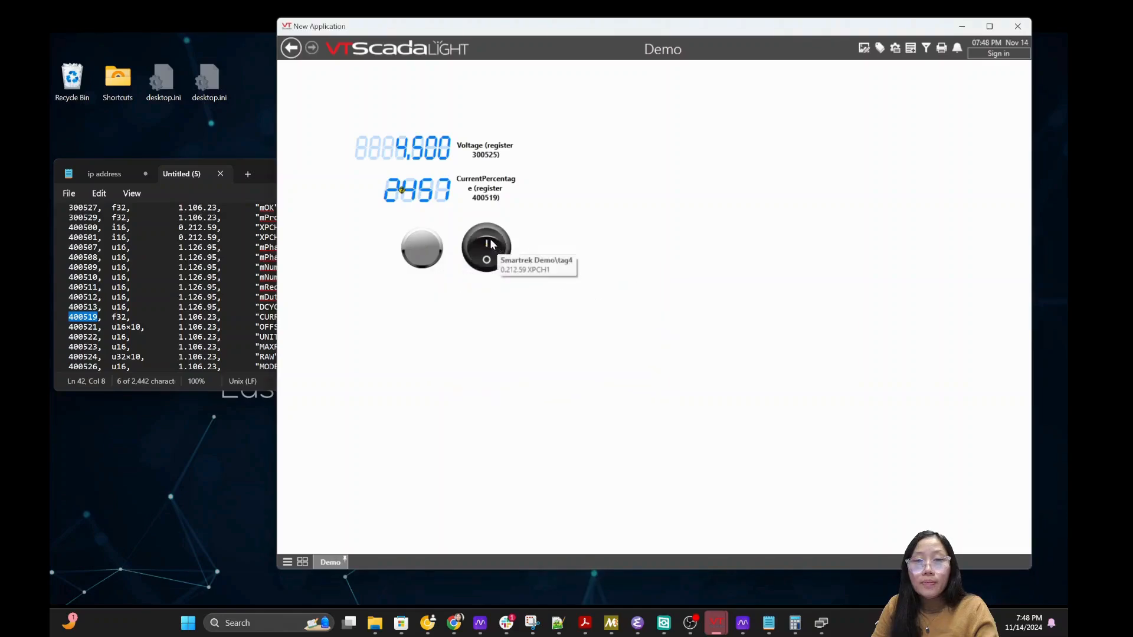
left_click(491, 244)
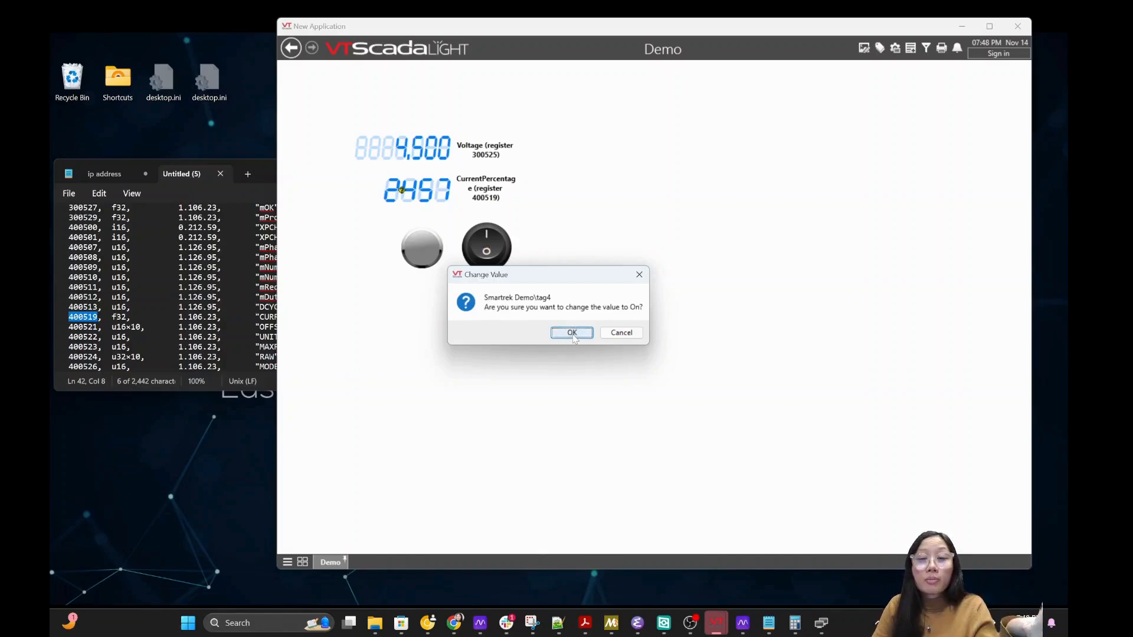
left_click(572, 333)
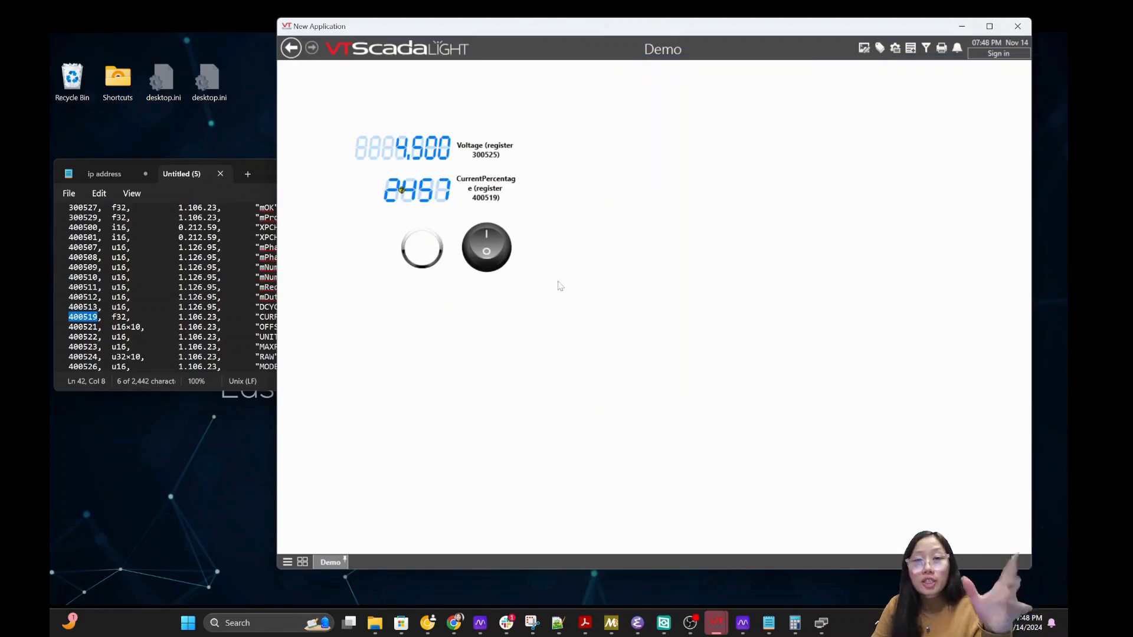
left_click(433, 262)
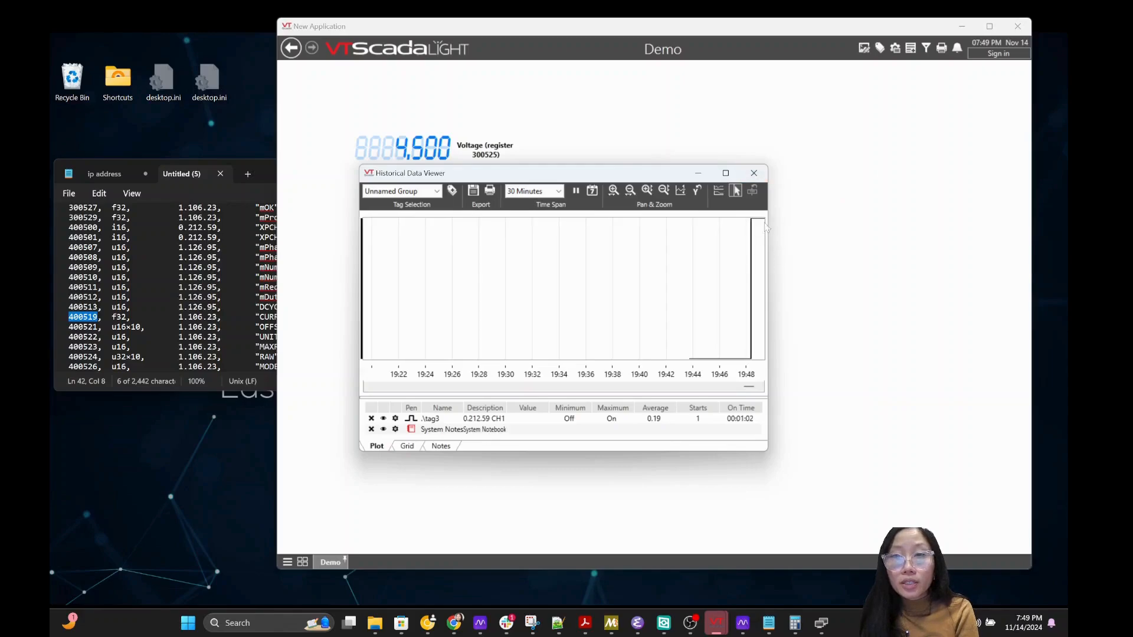
left_click(754, 173)
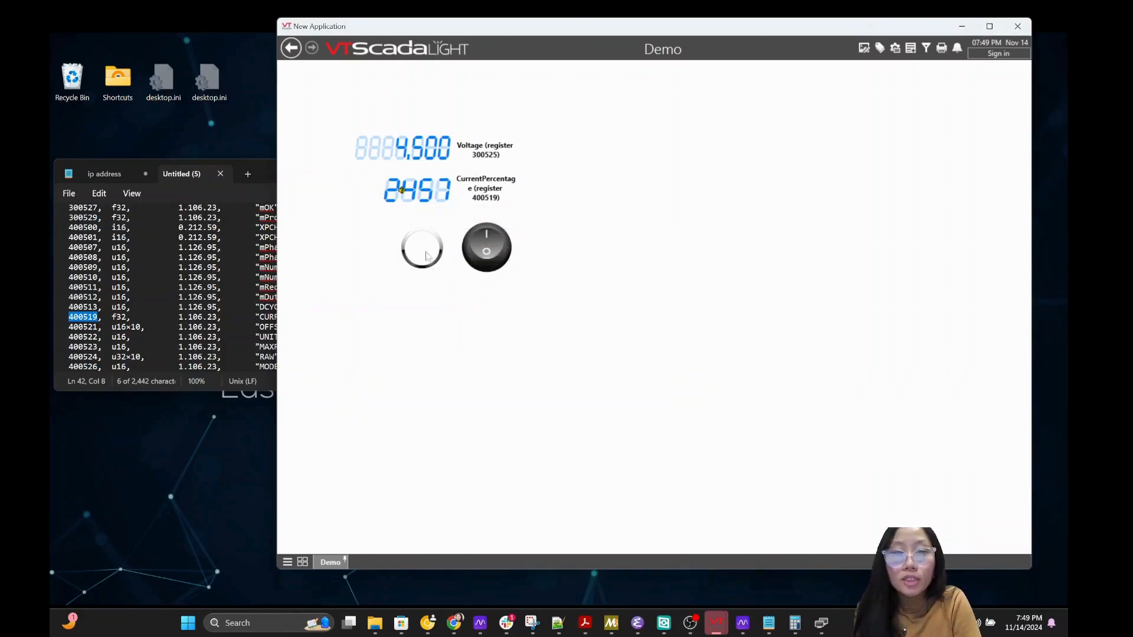
Set tag4 to Off with the rocker switch and check the round indicator's tag3 history plot
left_click(487, 253)
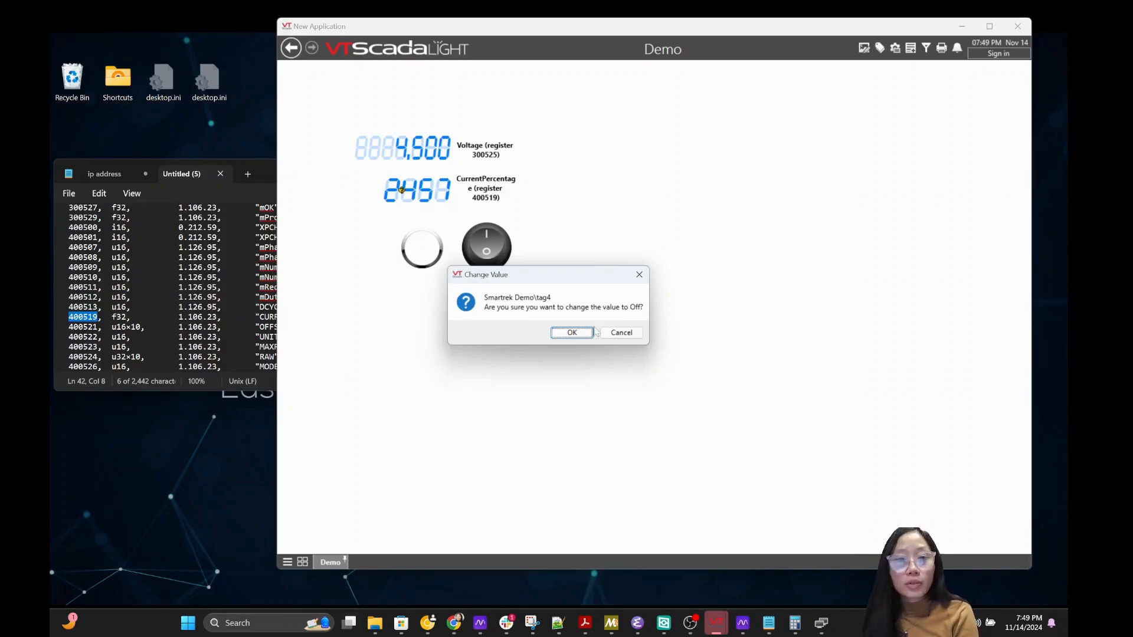
left_click(572, 333)
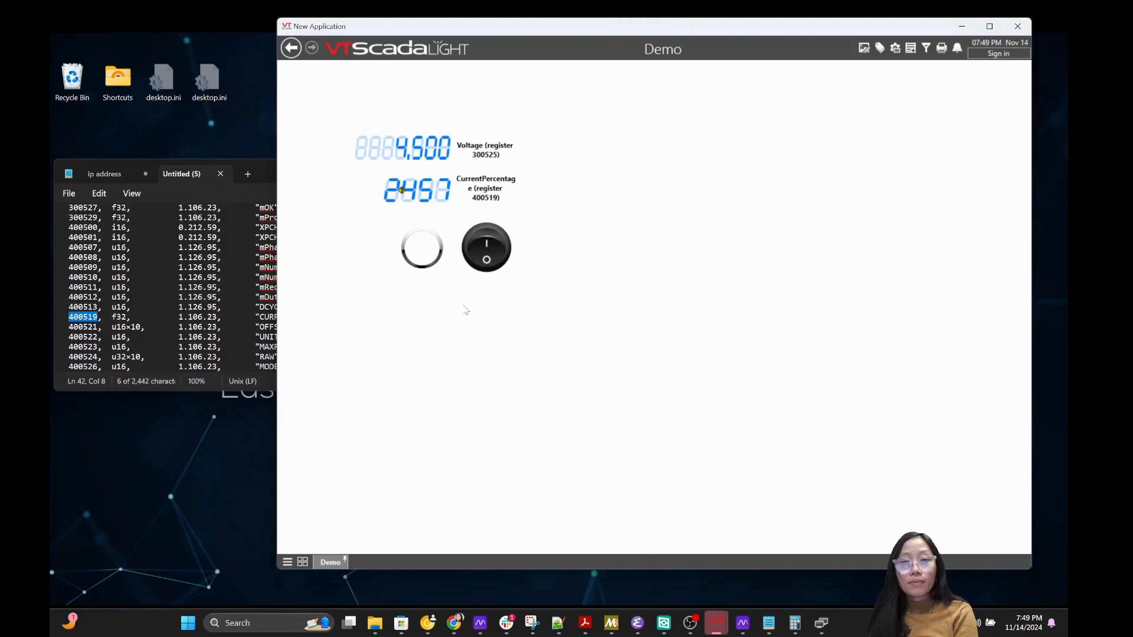
right_click(421, 253)
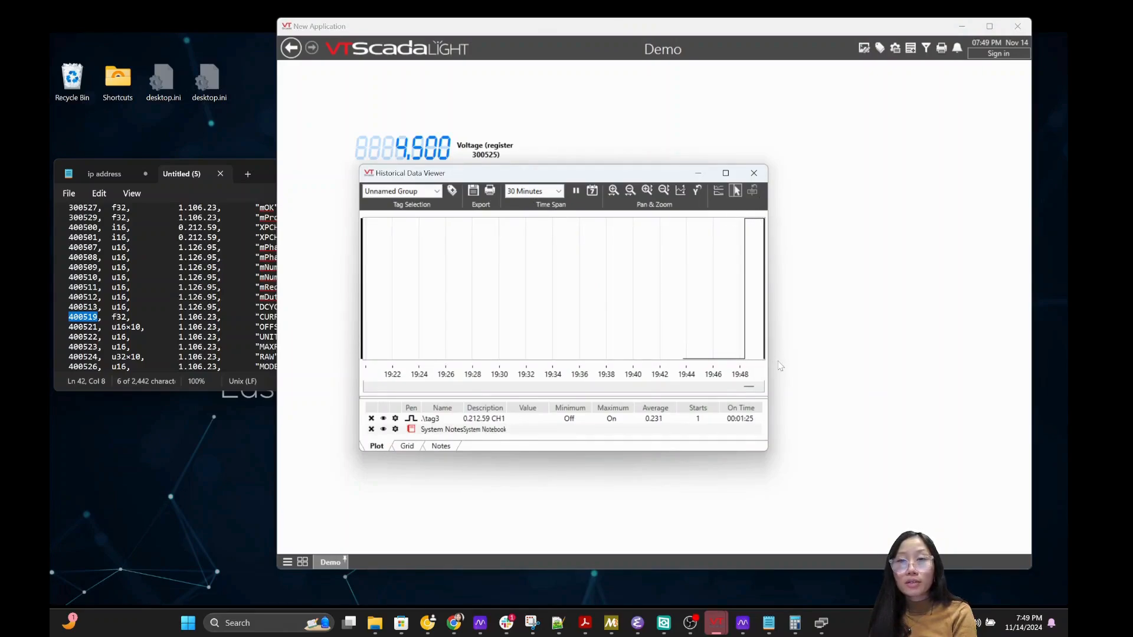
left_click(753, 174)
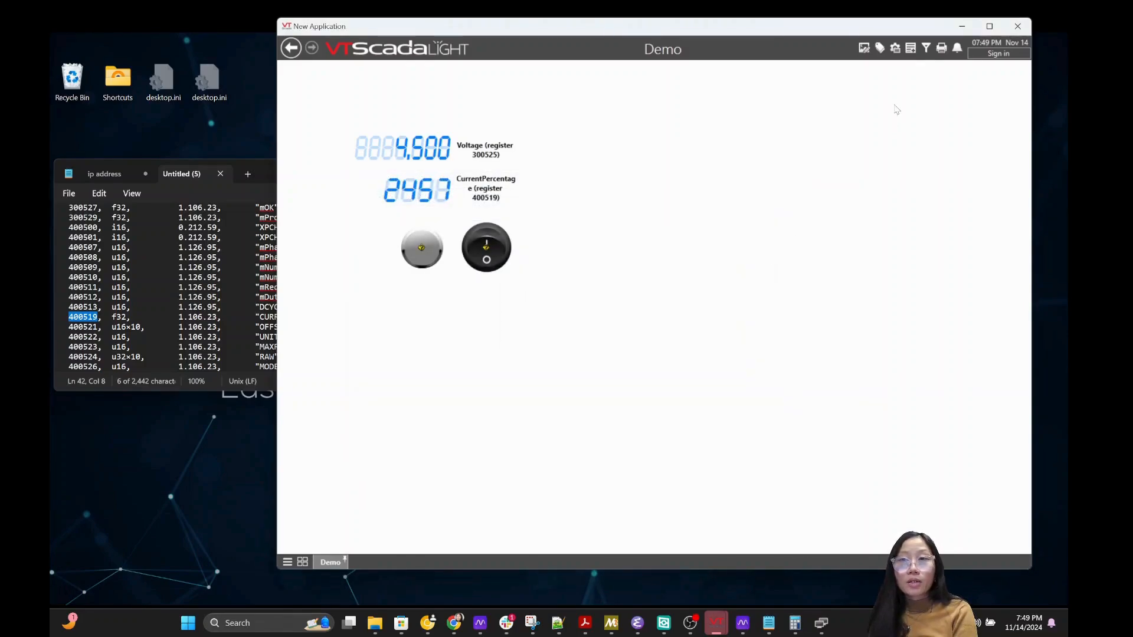
Open the Tag Browser and examine the communications and options settings of the Smartrek Demo Driver
left_click(879, 48)
left_click_drag(737, 210, 716, 149)
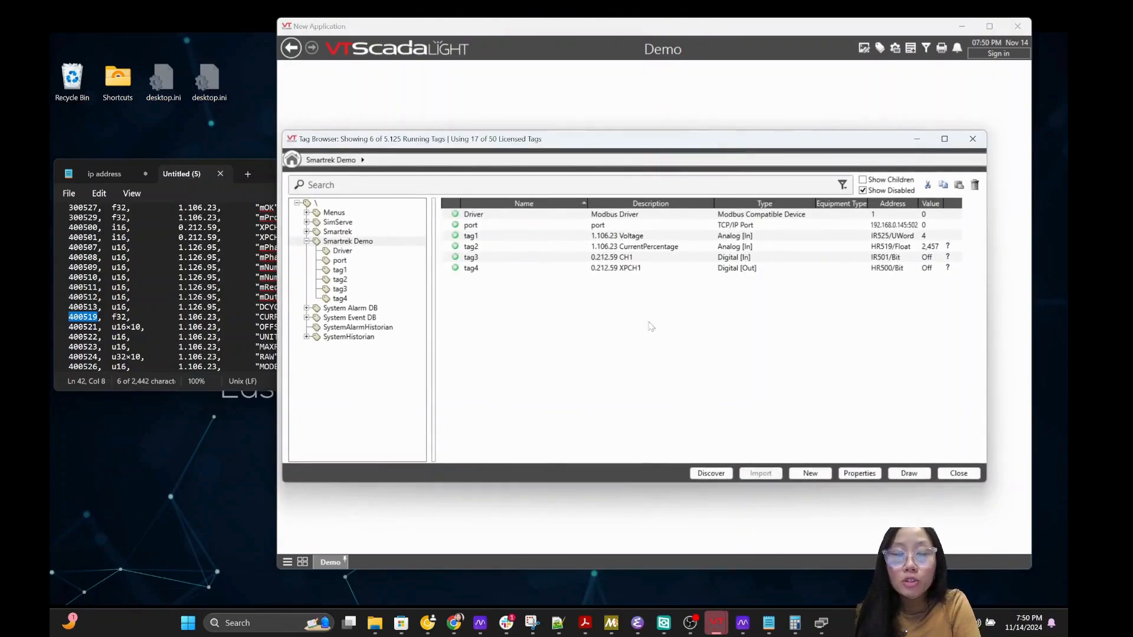
right_click(366, 247)
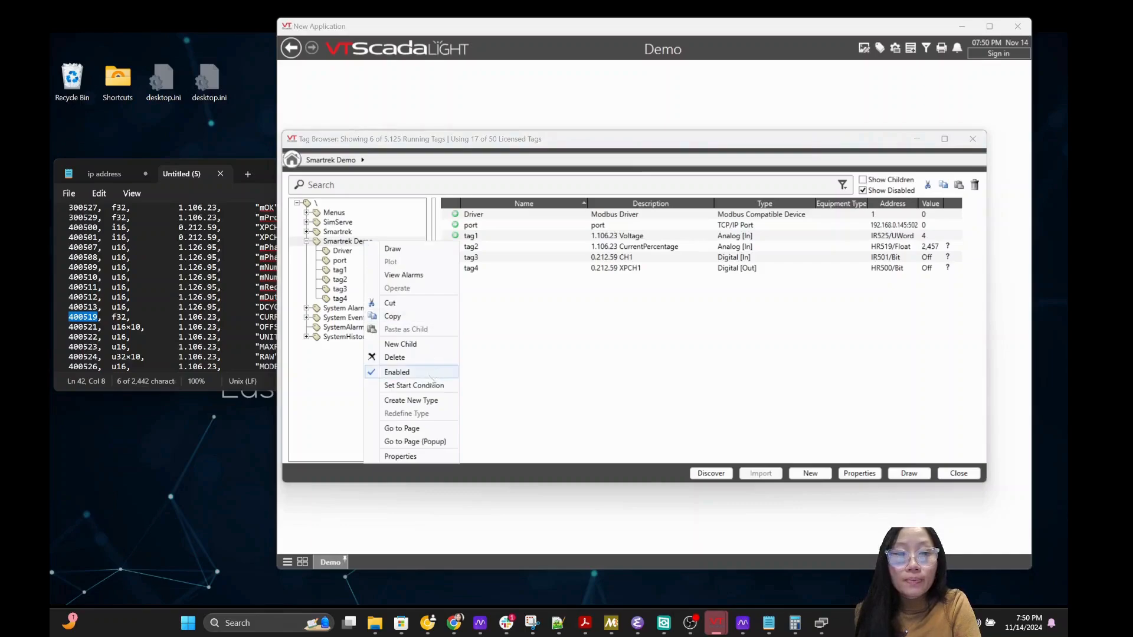
left_click(648, 329)
double_click(627, 215)
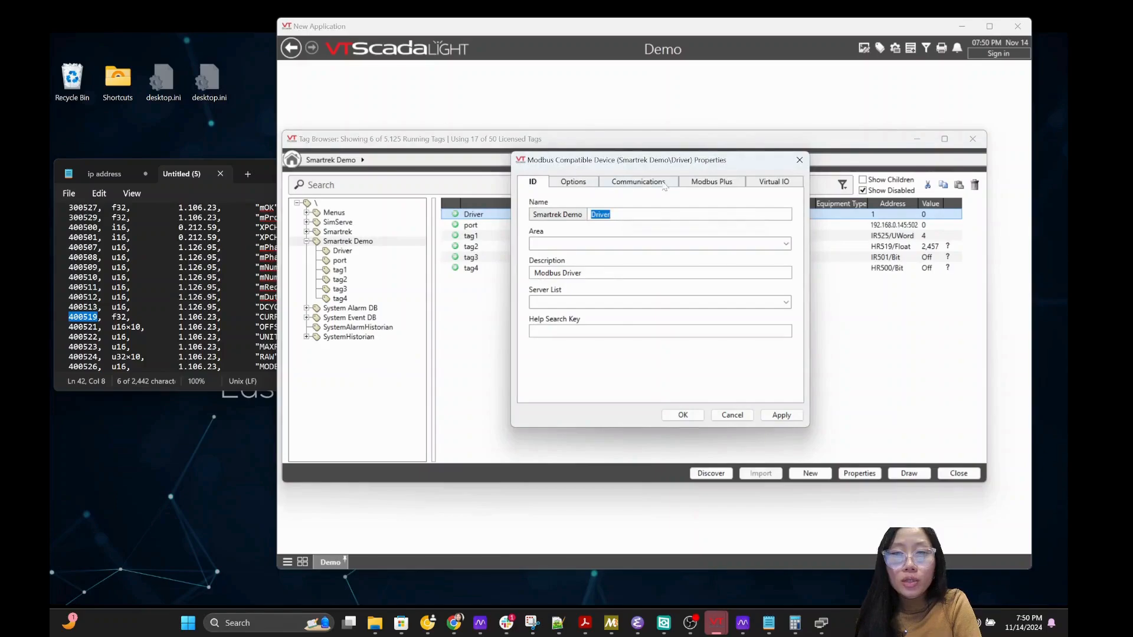
left_click(667, 183)
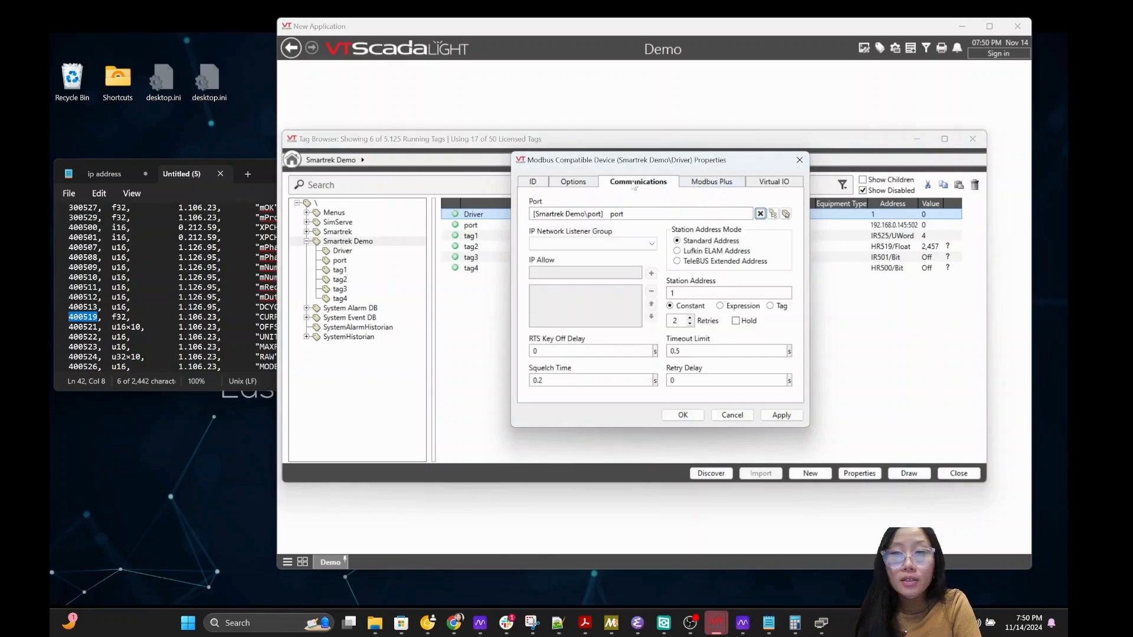
left_click(573, 183)
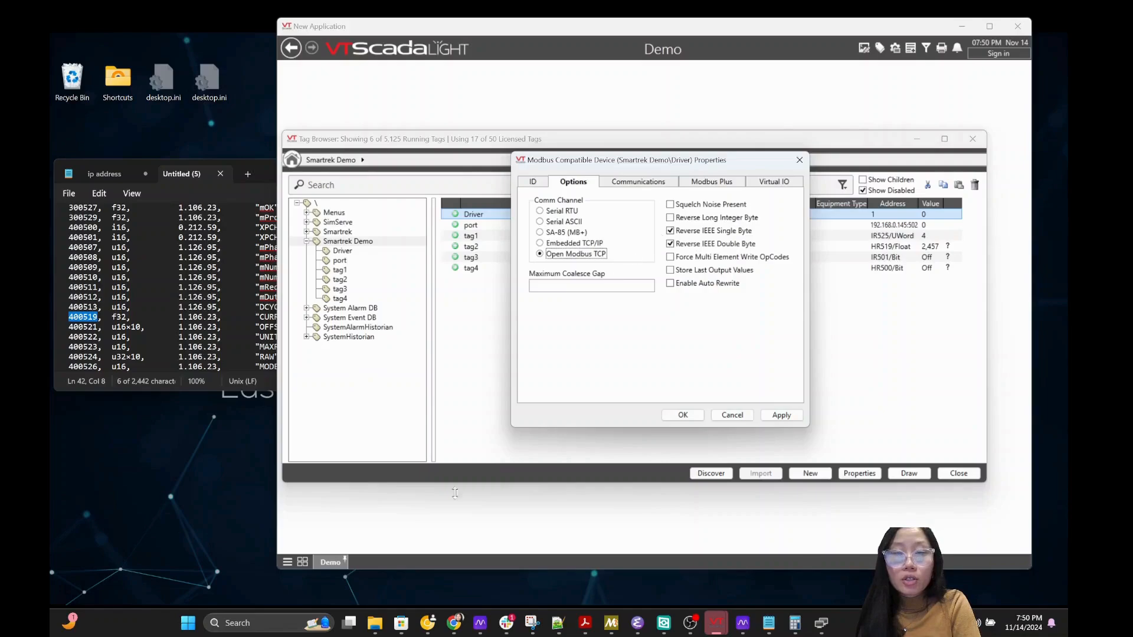
Switch to the SimServe page in Chrome and snap its window to half of the screen
mouse_move(453, 627)
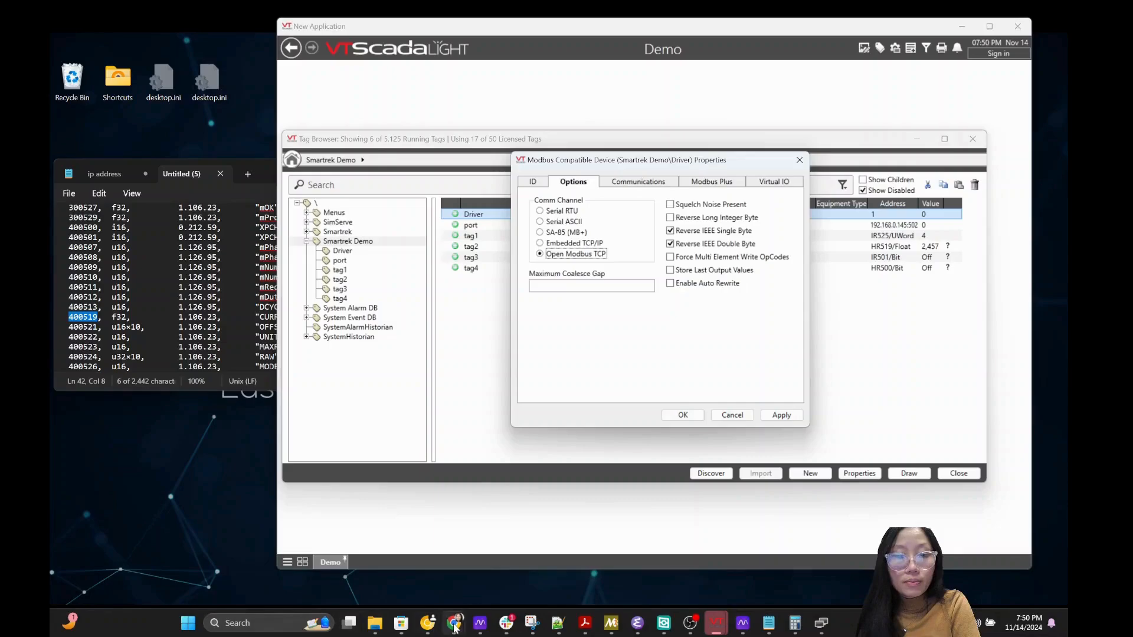
mouse_move(128, 571)
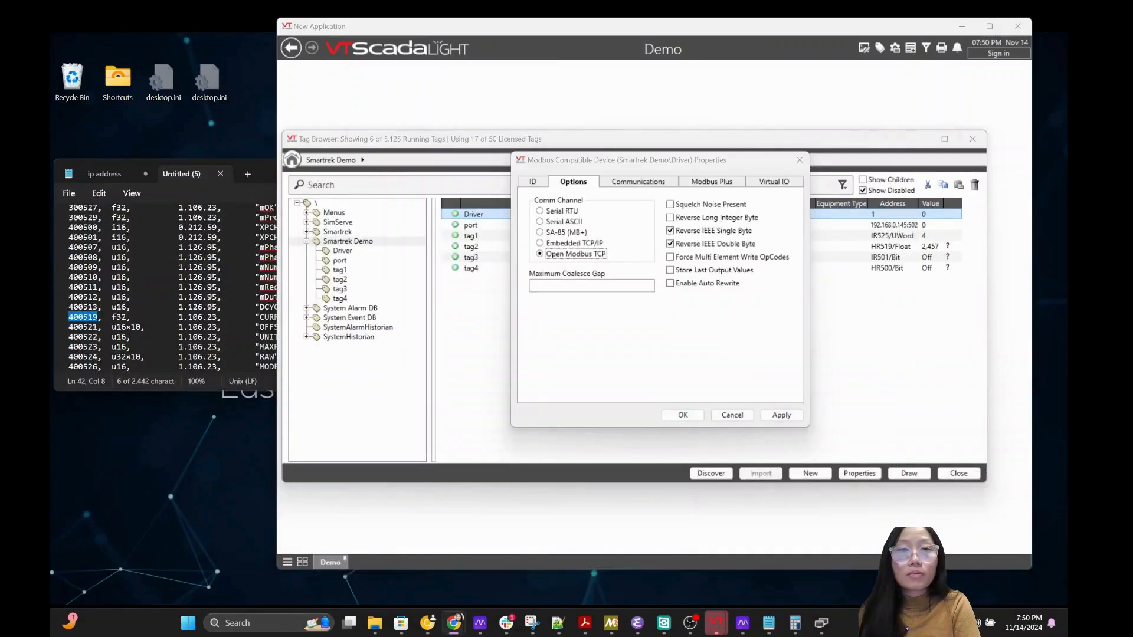
left_click_drag(556, 41, 806, 341)
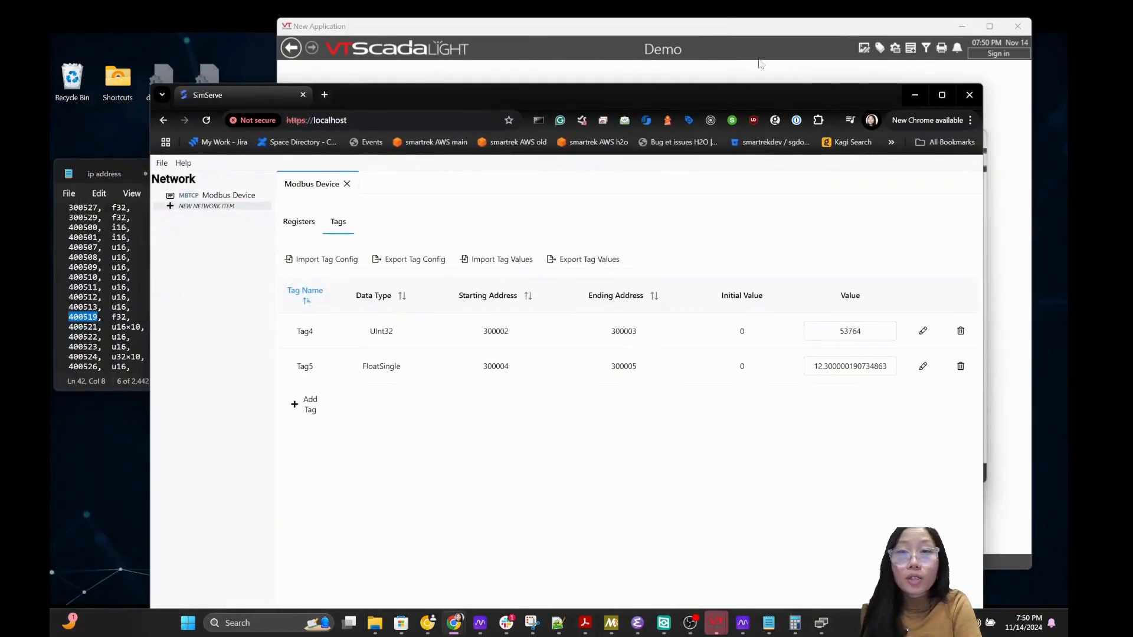
left_click_drag(735, 95, 686, 51)
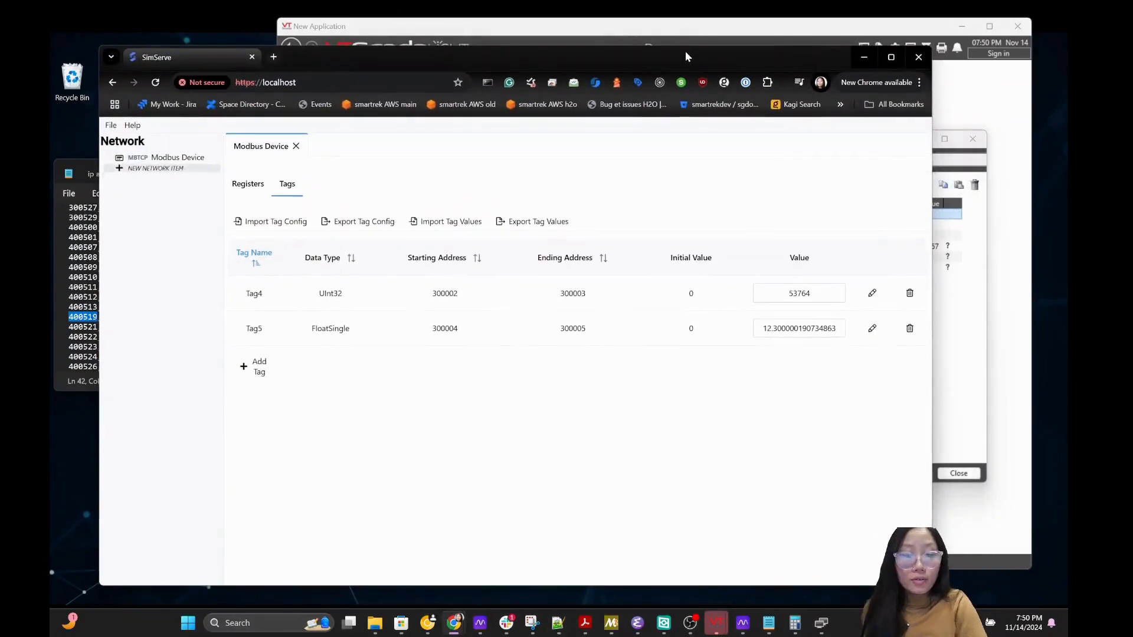
key("super+Left")
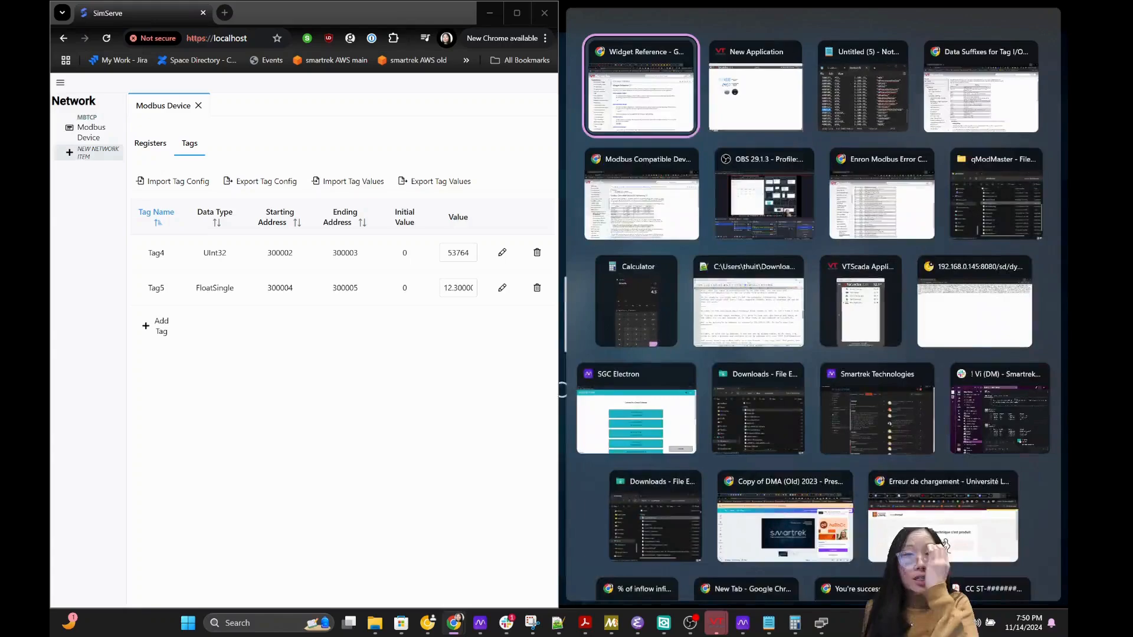
left_click(438, 134)
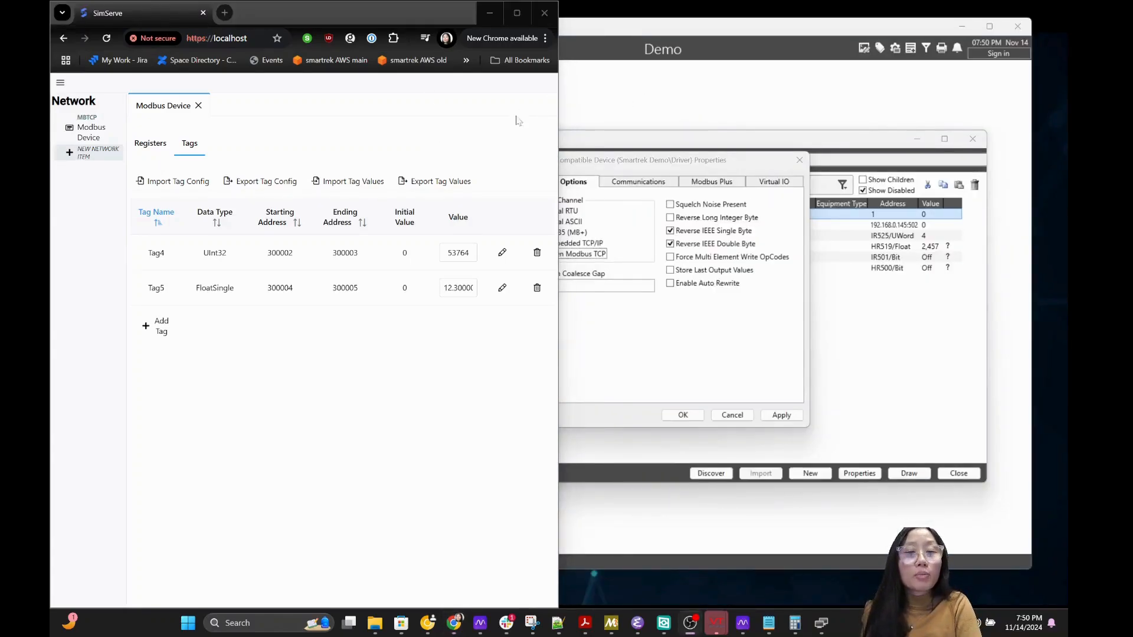
left_click(428, 403)
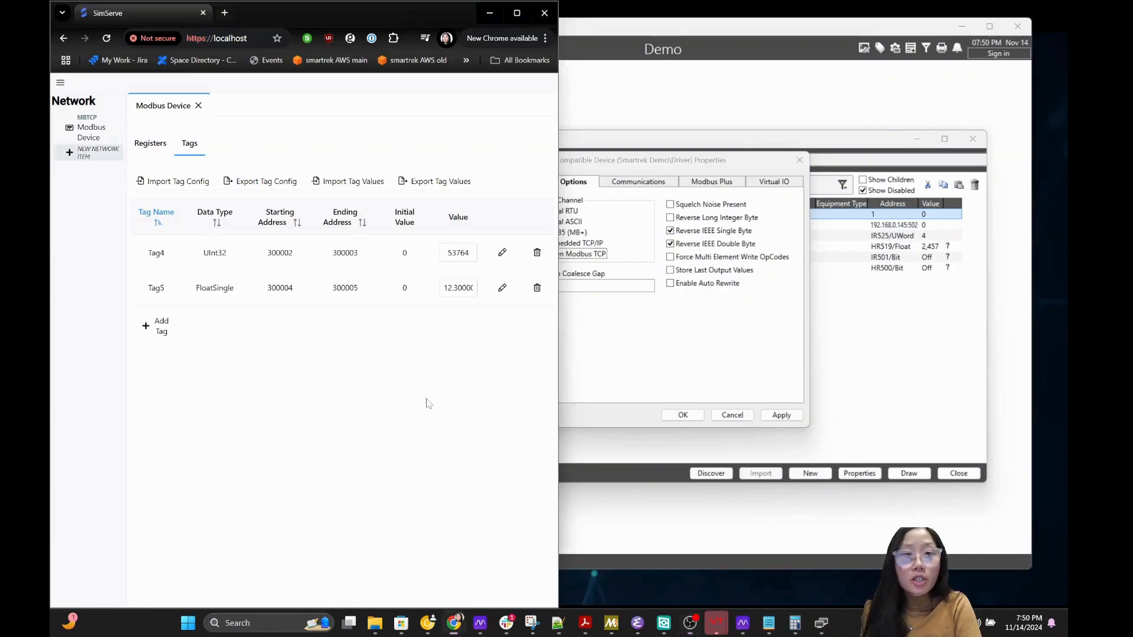
Close the Driver properties without changes and examine the communications and options settings of the SimServe Channel in VTScada
left_click(629, 162)
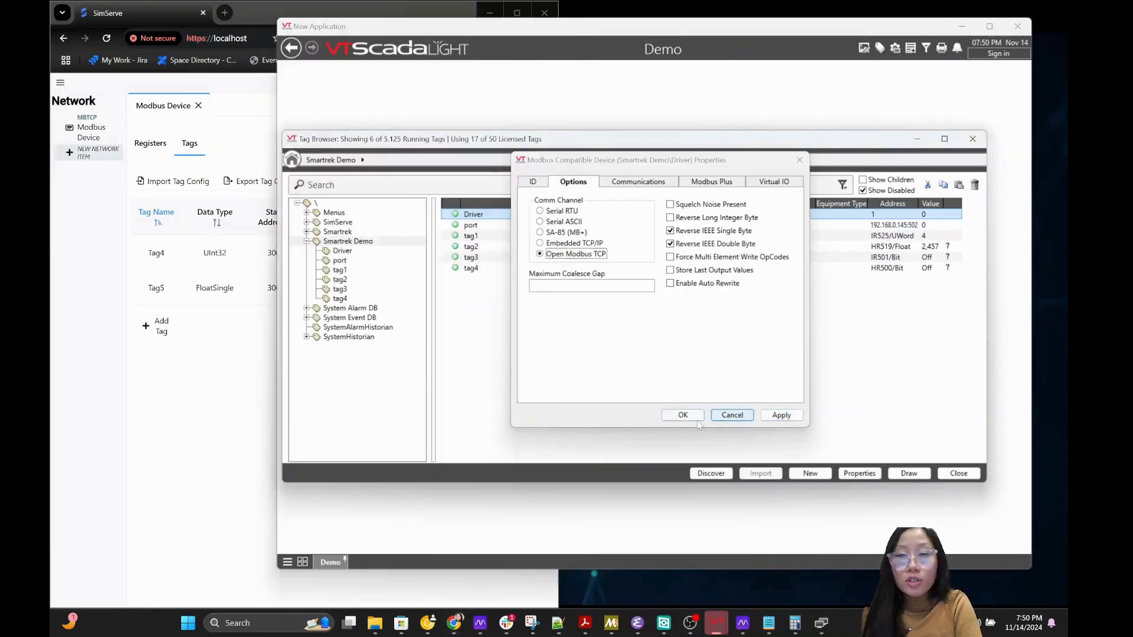
left_click(728, 414)
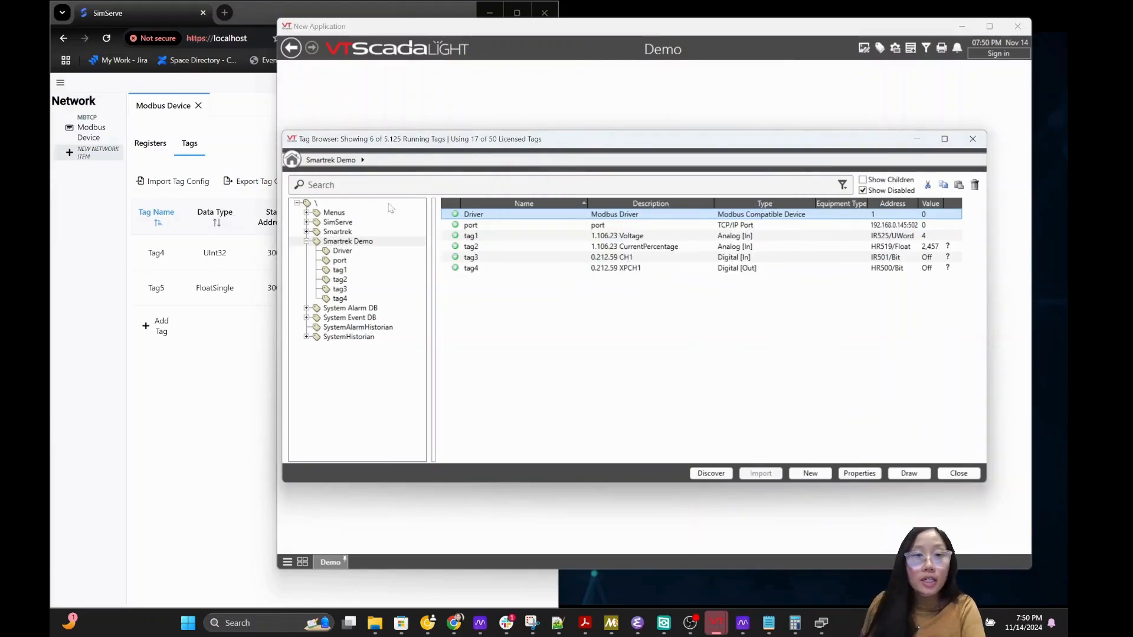
double_click(317, 224)
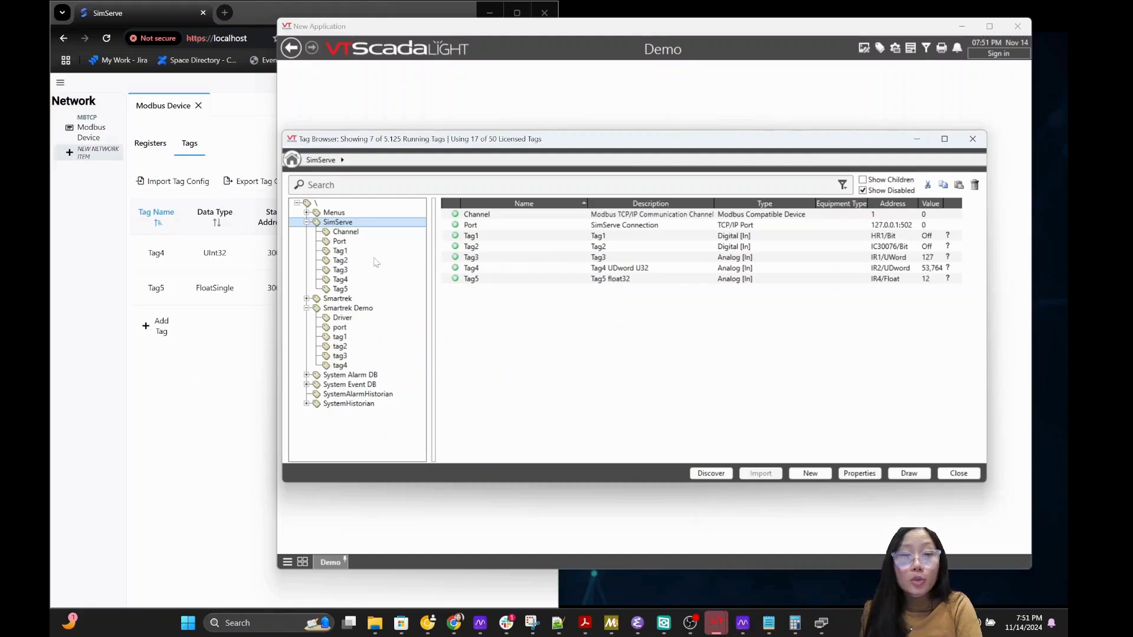
double_click(614, 215)
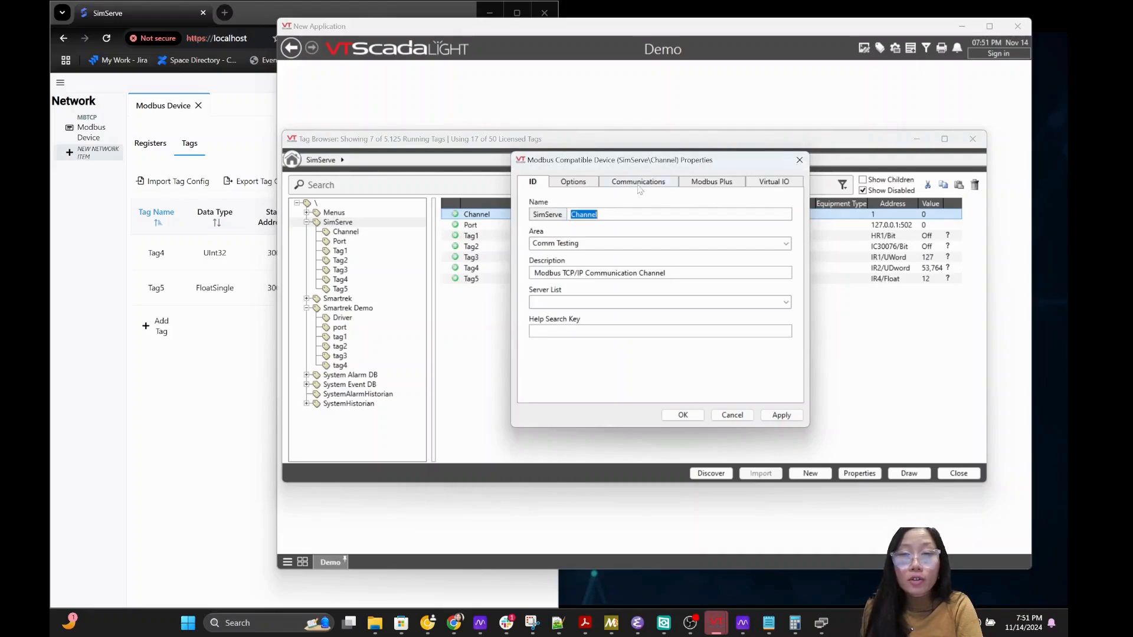
left_click(639, 183)
left_click(572, 183)
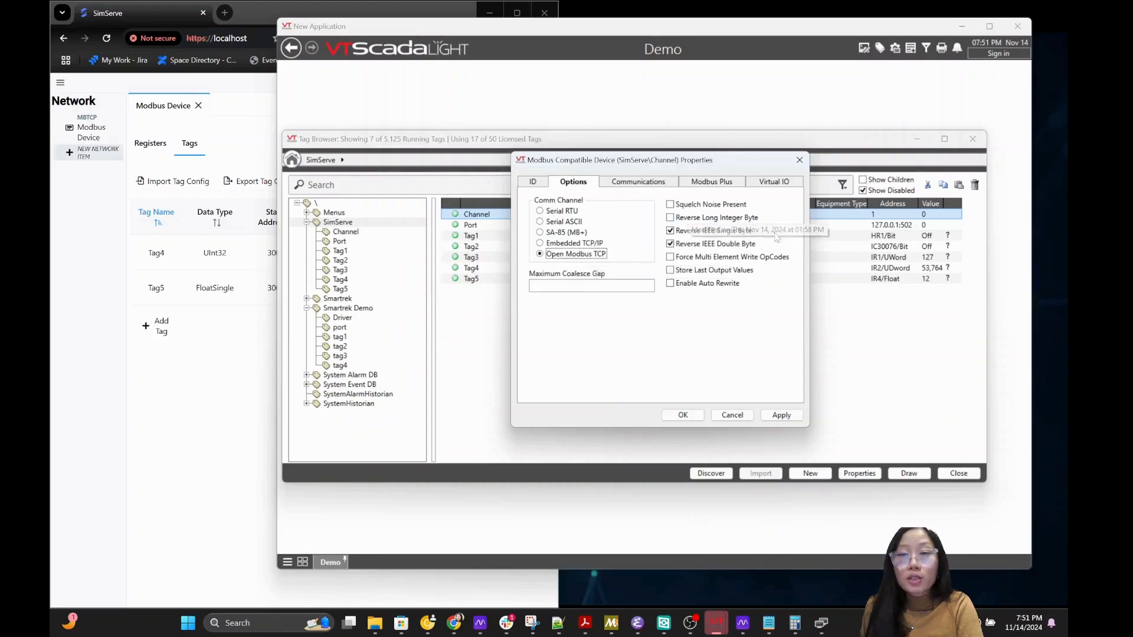
left_click(737, 416)
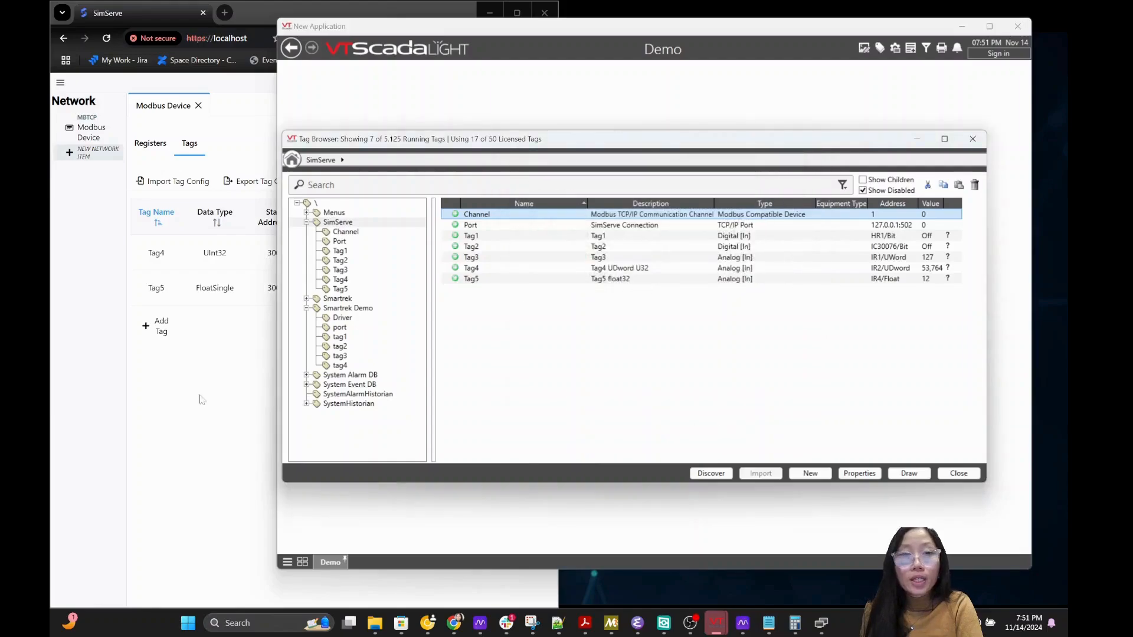
Move the VTScada application and Tag Browser windows aside so they show beside the SimServe window
left_click_drag(643, 18, 762, 27)
left_click_drag(493, 145, 630, 144)
left_click(268, 378)
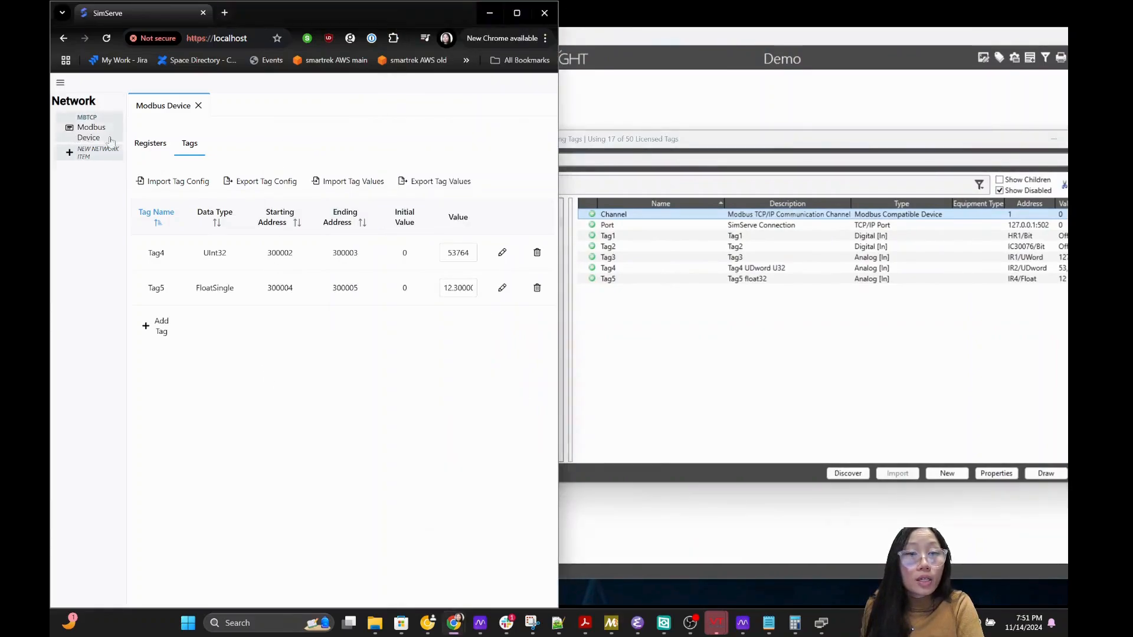
Examine the Modbus Device's 0x and 3x registers in SimServe and return to its tag list
right_click(93, 134)
left_click(449, 331)
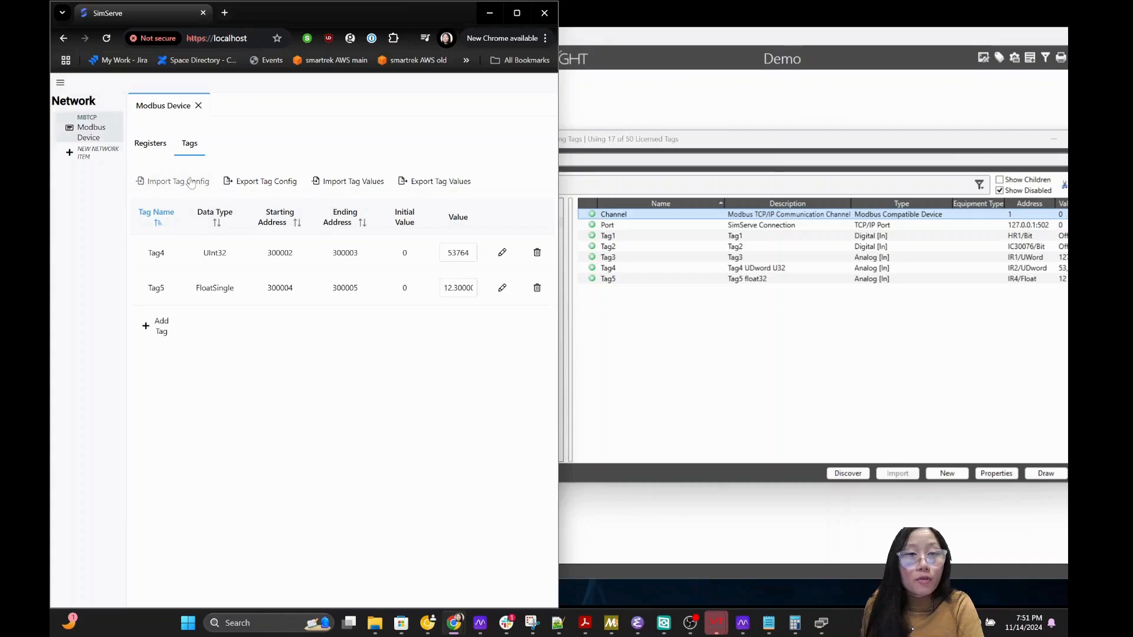
left_click(151, 144)
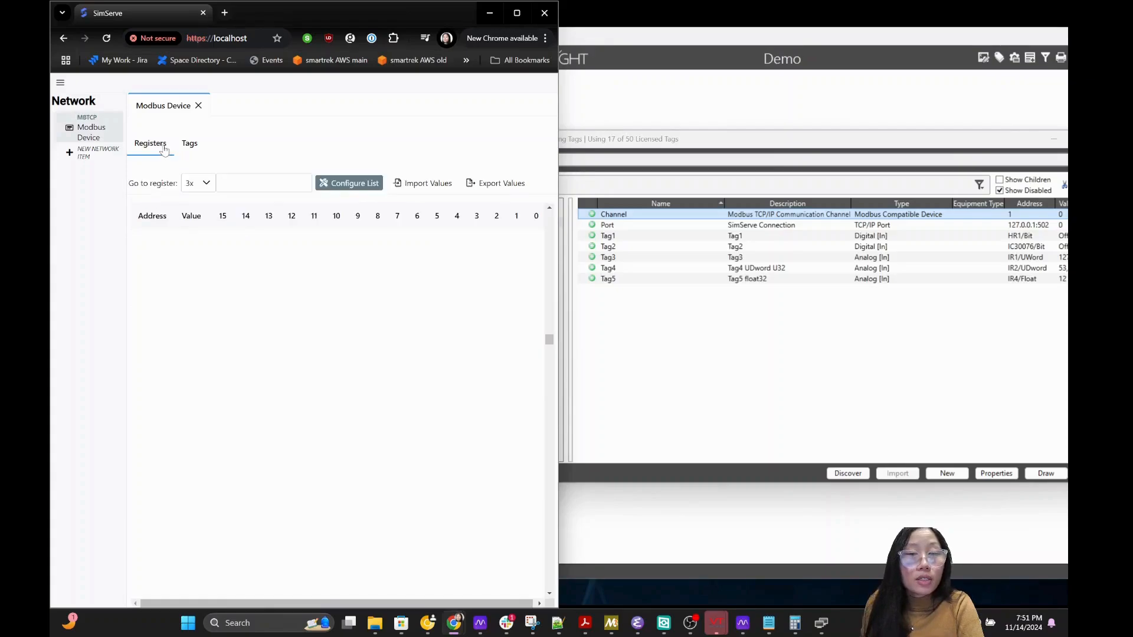
left_click(202, 184)
left_click(206, 204)
left_click(206, 184)
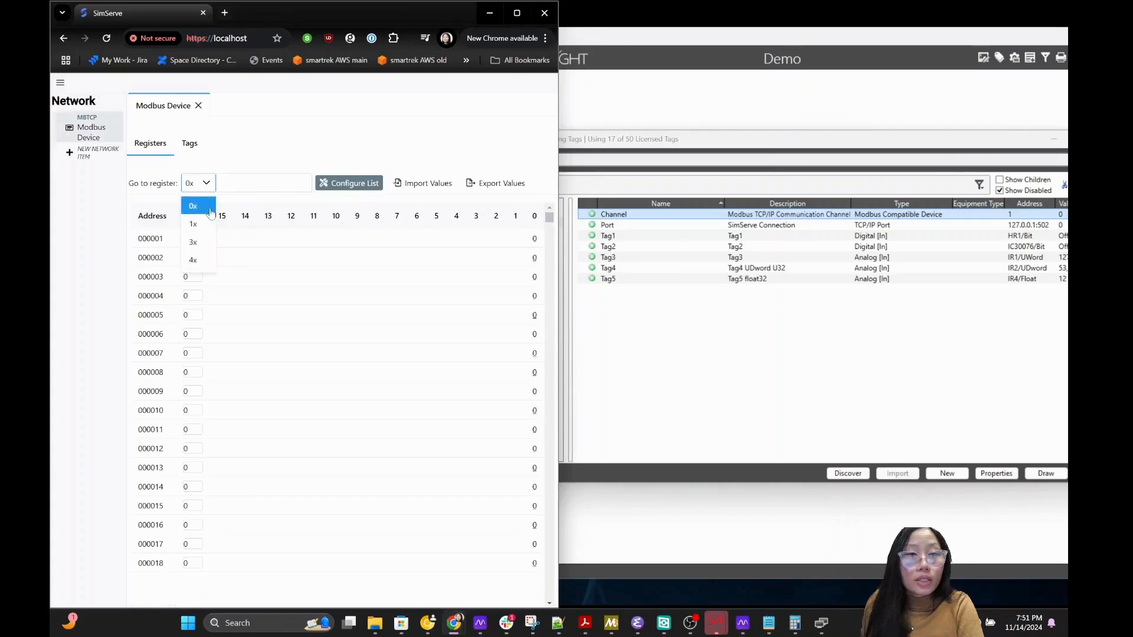
left_click(193, 238)
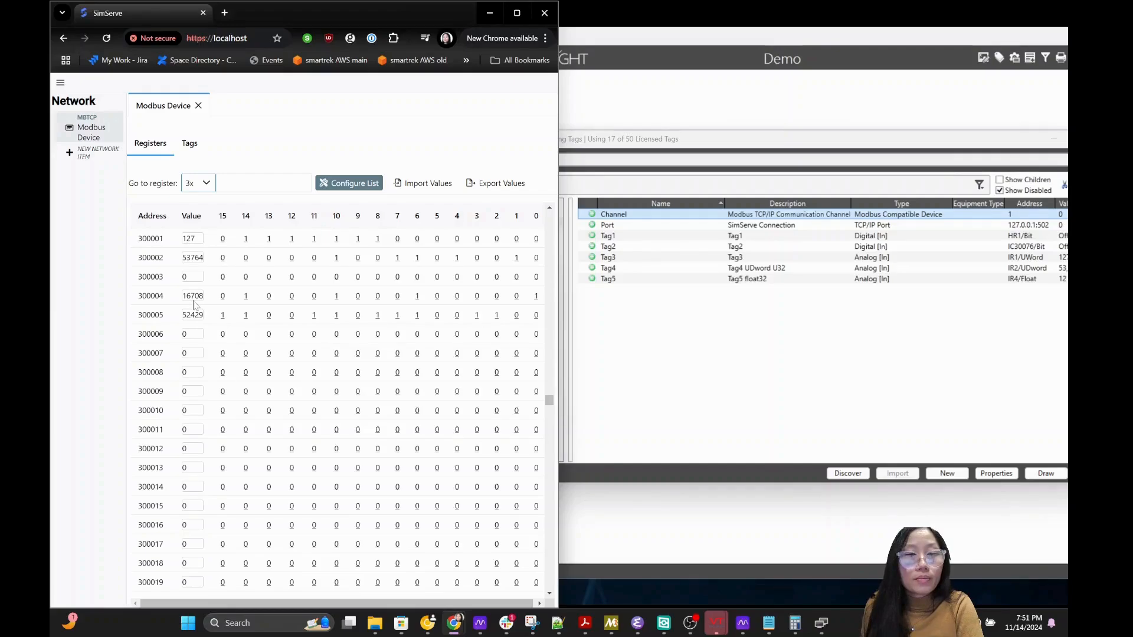
left_click(189, 144)
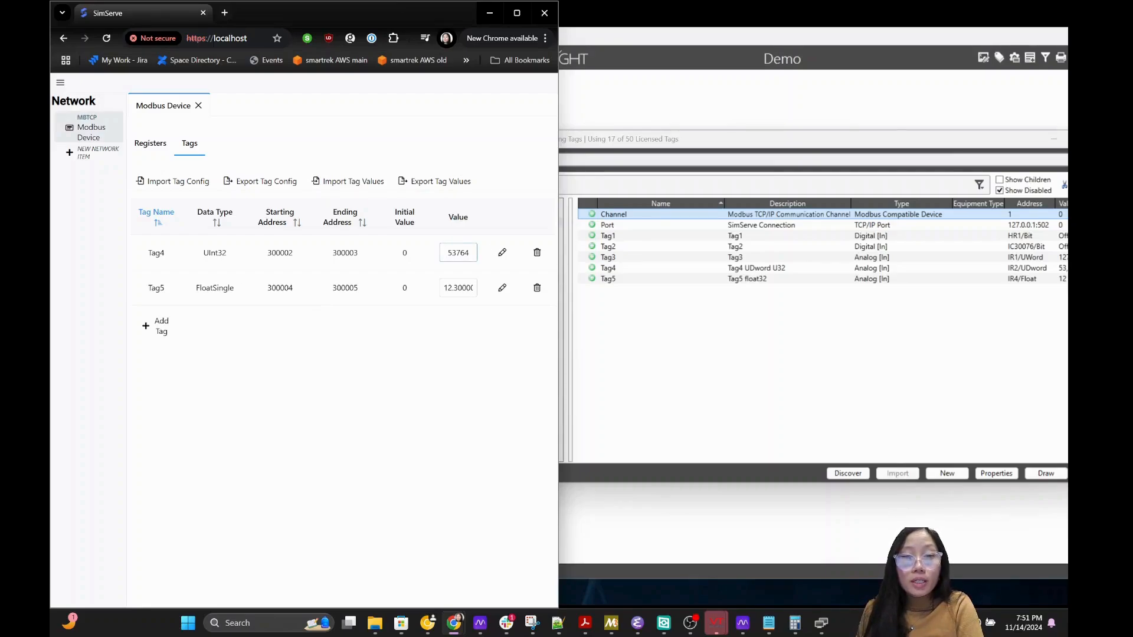
Compare the Tag4 and Tag5 values in the VTScada Tag Browser with SimServe, placing the Tag Browser beside the SimServe window
left_click(913, 152)
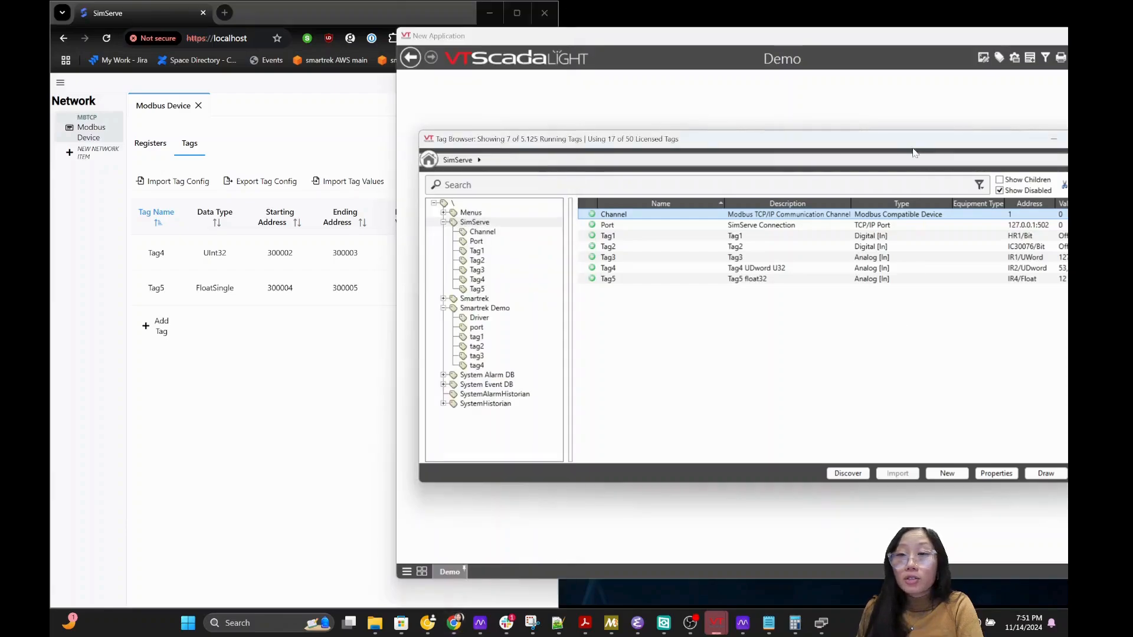
left_click_drag(895, 151, 763, 155)
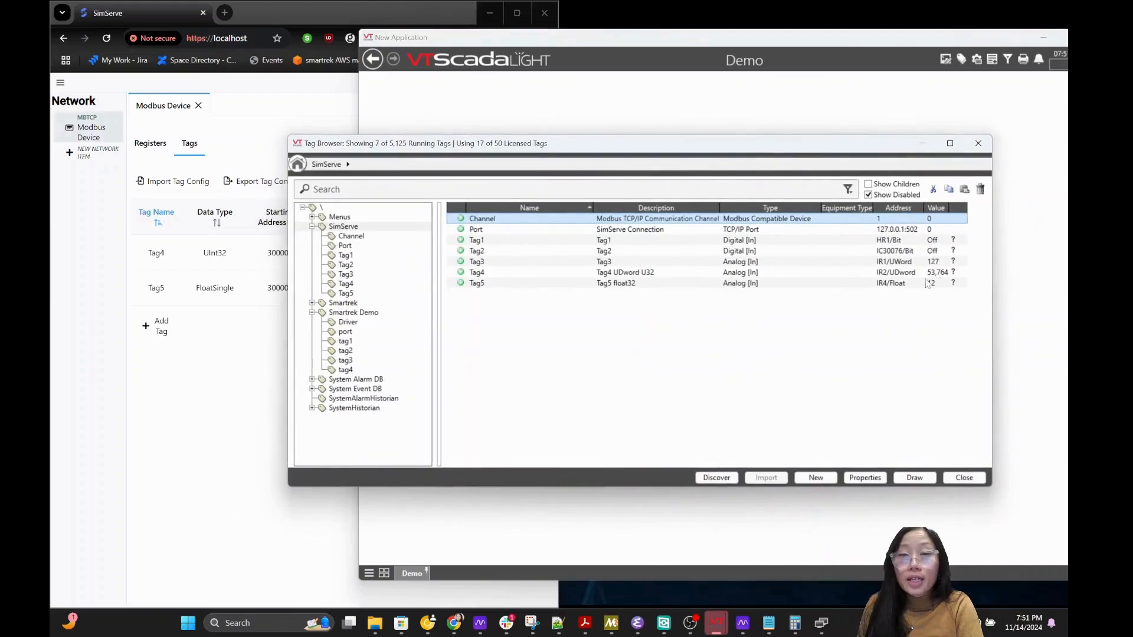
left_click_drag(546, 149, 87, 341)
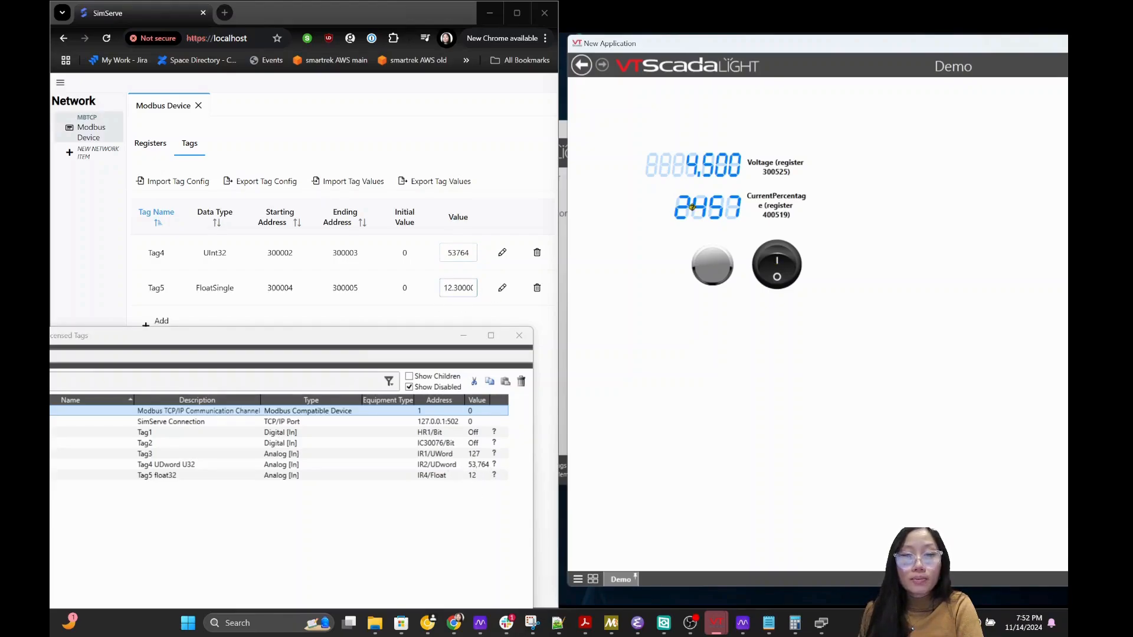
left_click_drag(351, 344, 844, 261)
left_click_drag(547, 260, 775, 238)
Examine the Modbus Device's TCP, address offset, and bit, byte and word order settings in SimServe, and leave them without saving
right_click(101, 138)
left_click(122, 140)
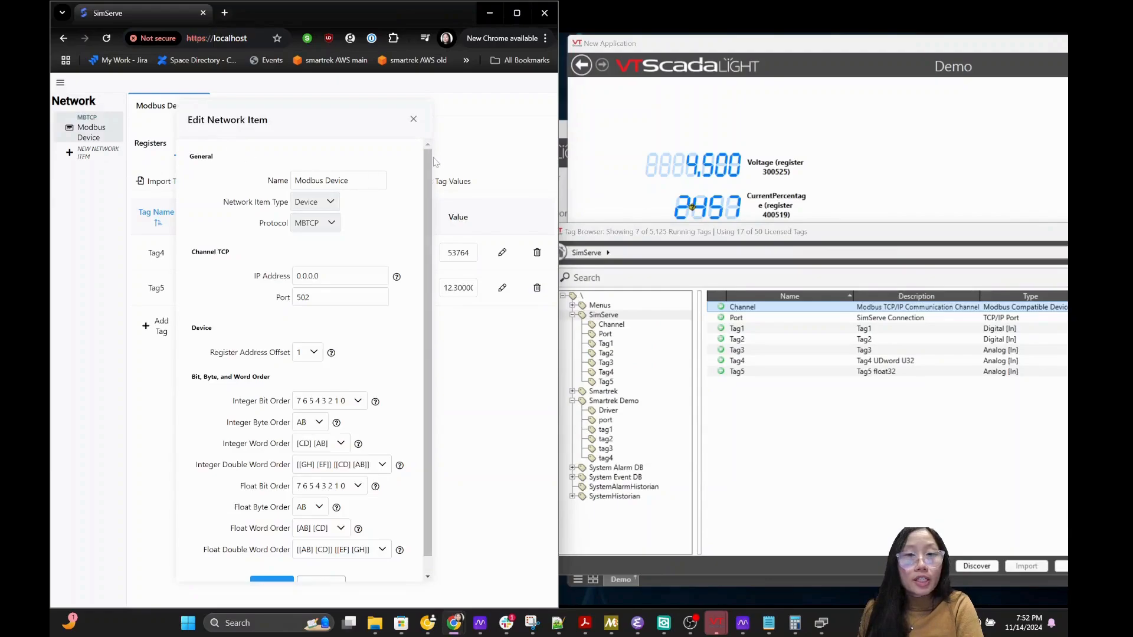
scroll(427, 254, "down", 1)
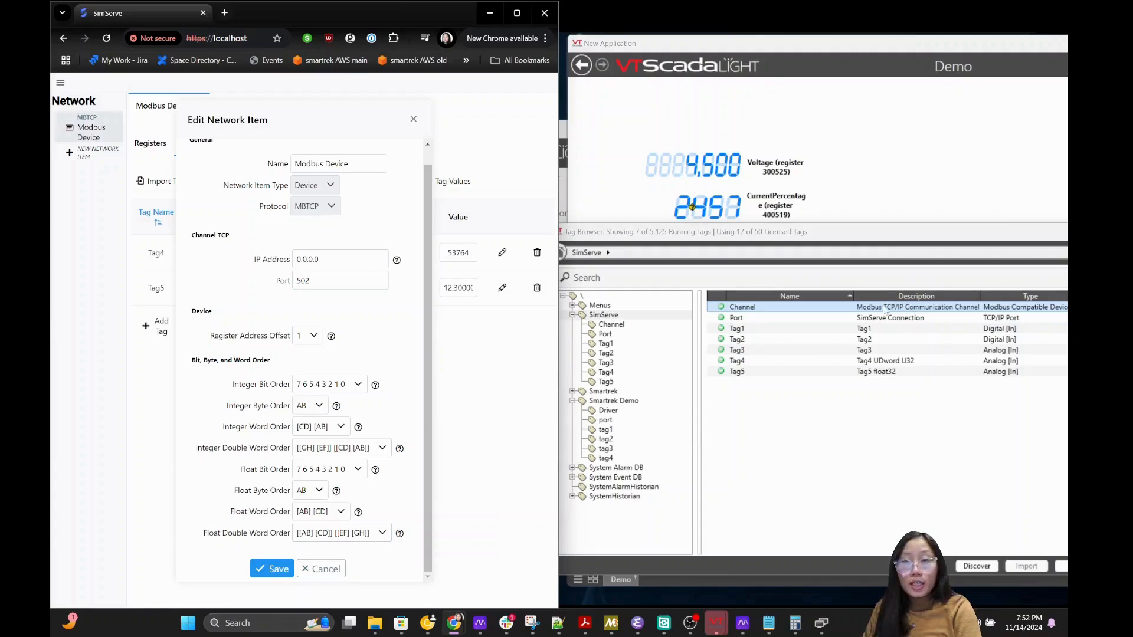
left_click(331, 568)
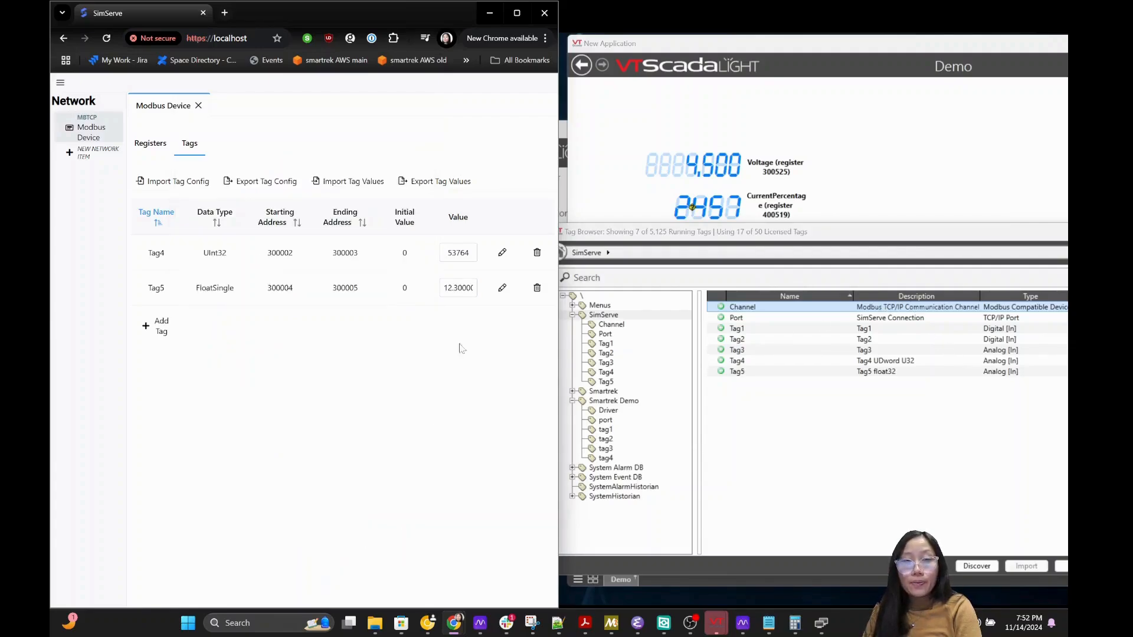
Switch to VTScada, review the SimServe Channel's communications and options settings again, and close its properties without changes
left_click(880, 320)
double_click(878, 309)
left_click(621, 184)
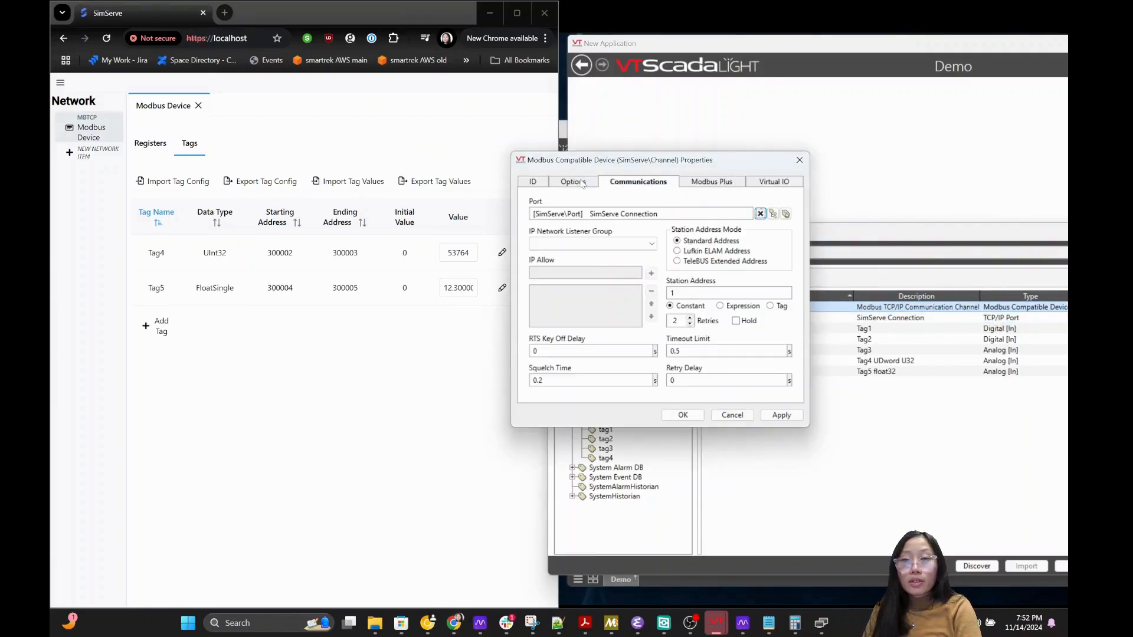
left_click(573, 182)
left_click(800, 160)
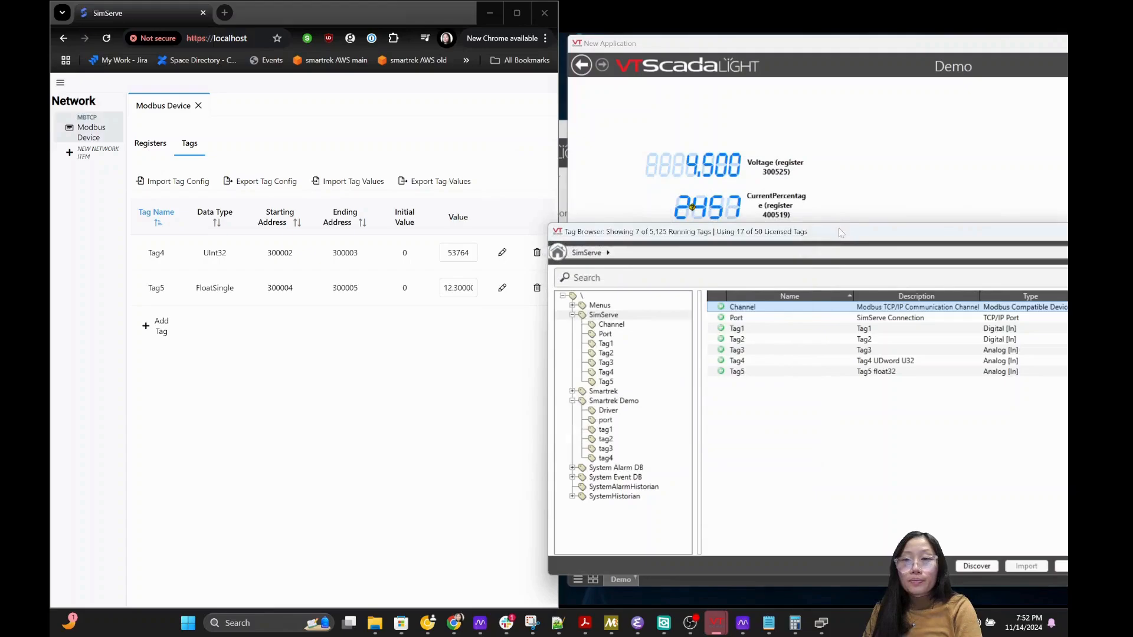
Close the Tag Browser and minimize the VTScada, SimServe, Calculator and Notepad windows to clear the desktop
left_click_drag(852, 233, 491, 168)
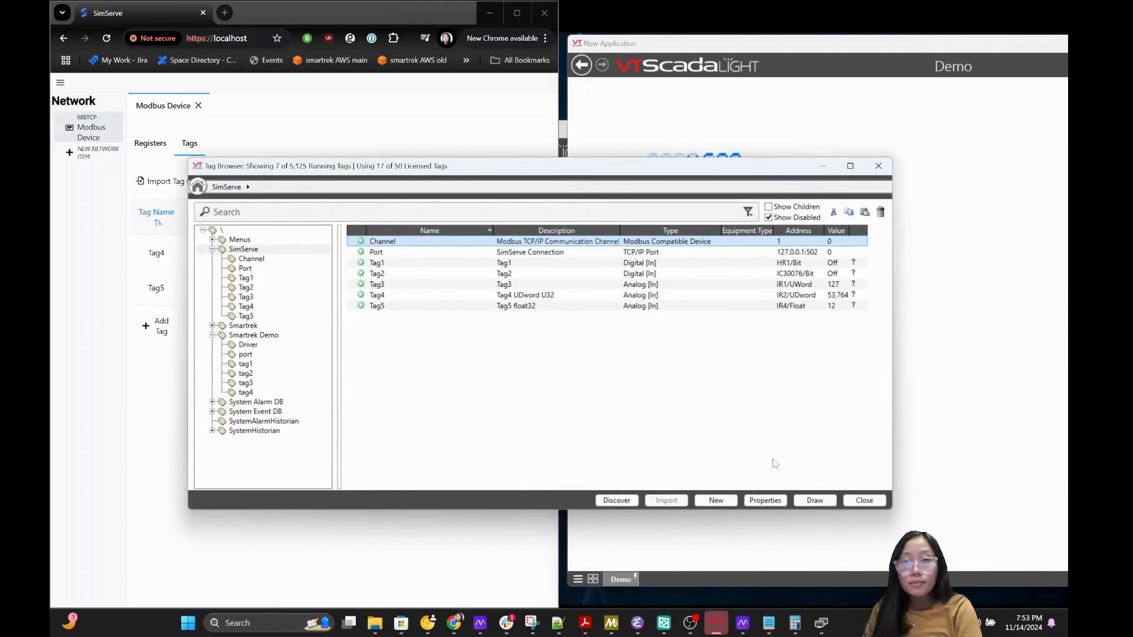
left_click(866, 506)
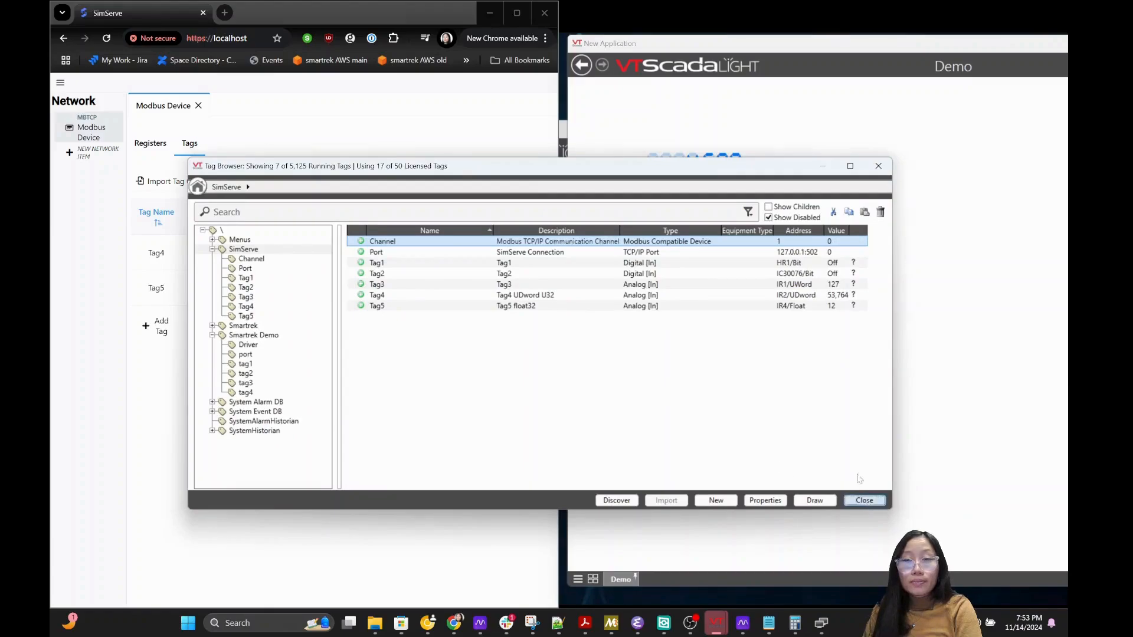
left_click_drag(882, 44, 520, 42)
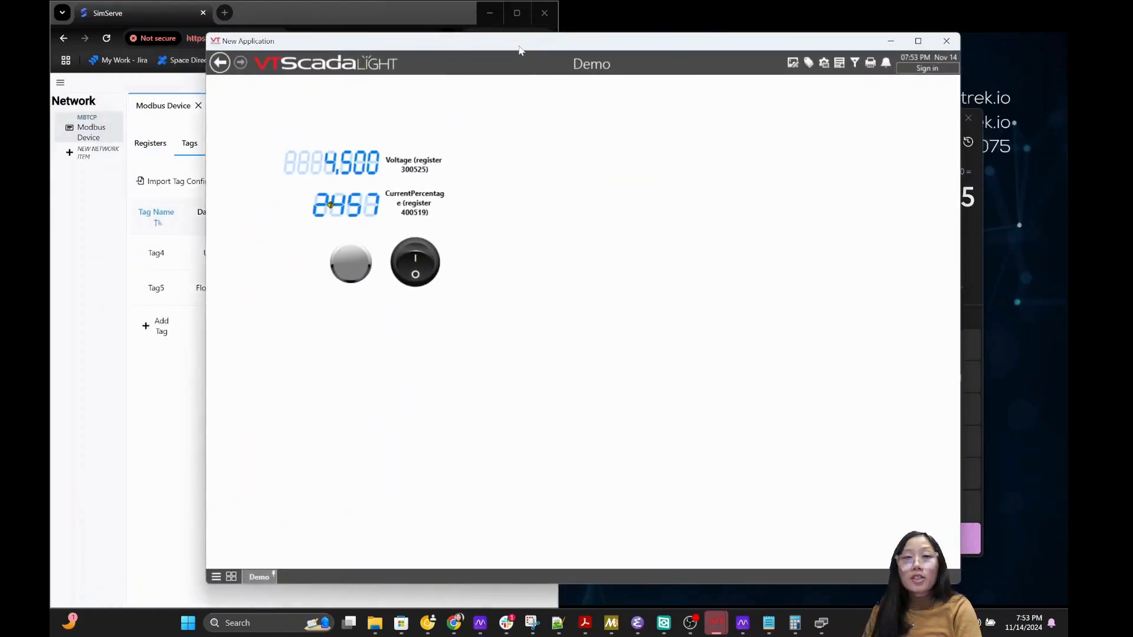
left_click(891, 42)
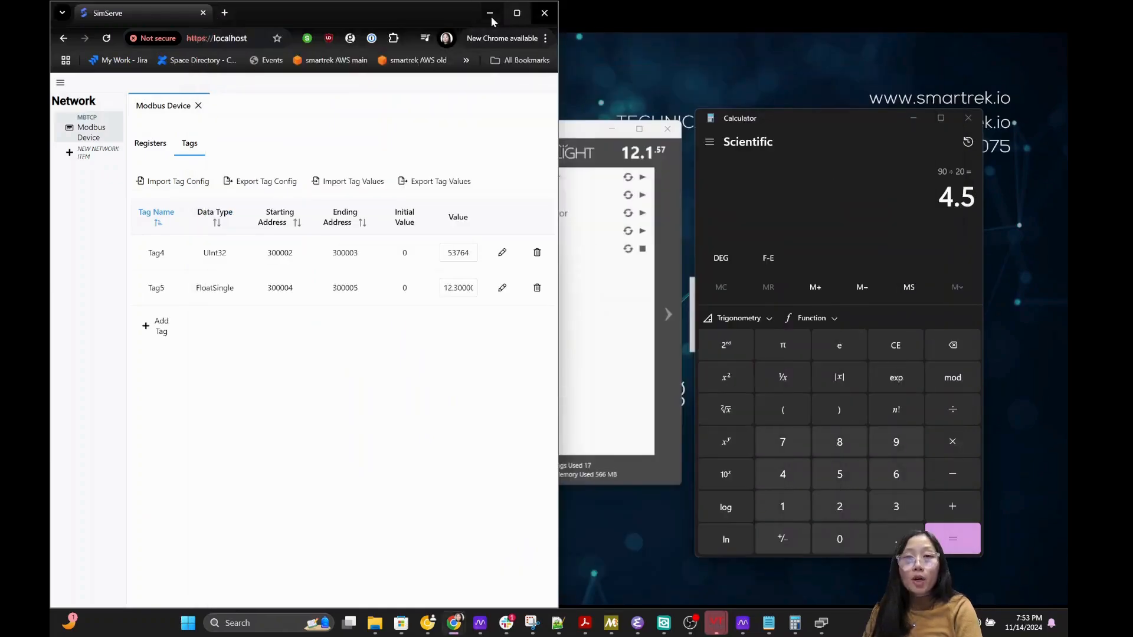
left_click(490, 12)
left_click(607, 125)
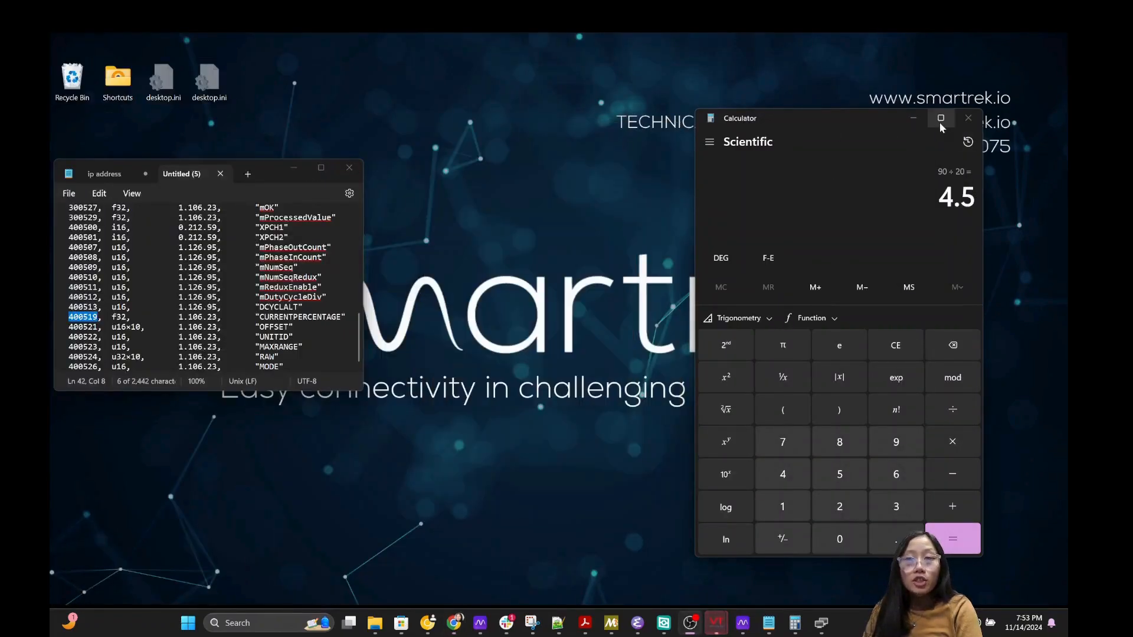
left_click(913, 120)
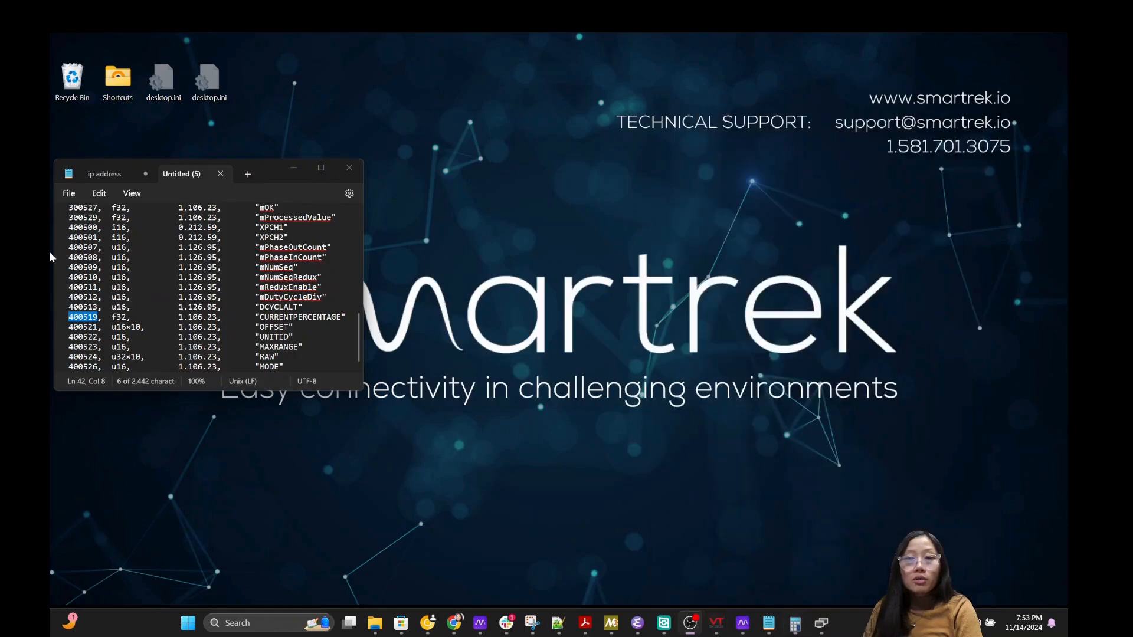
left_click(295, 168)
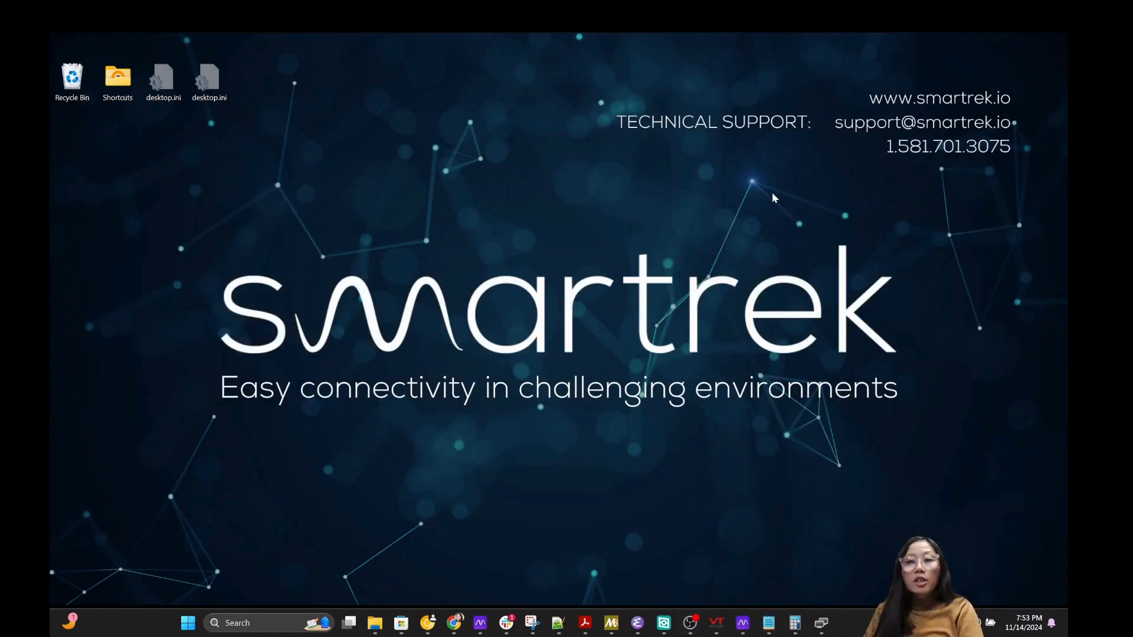